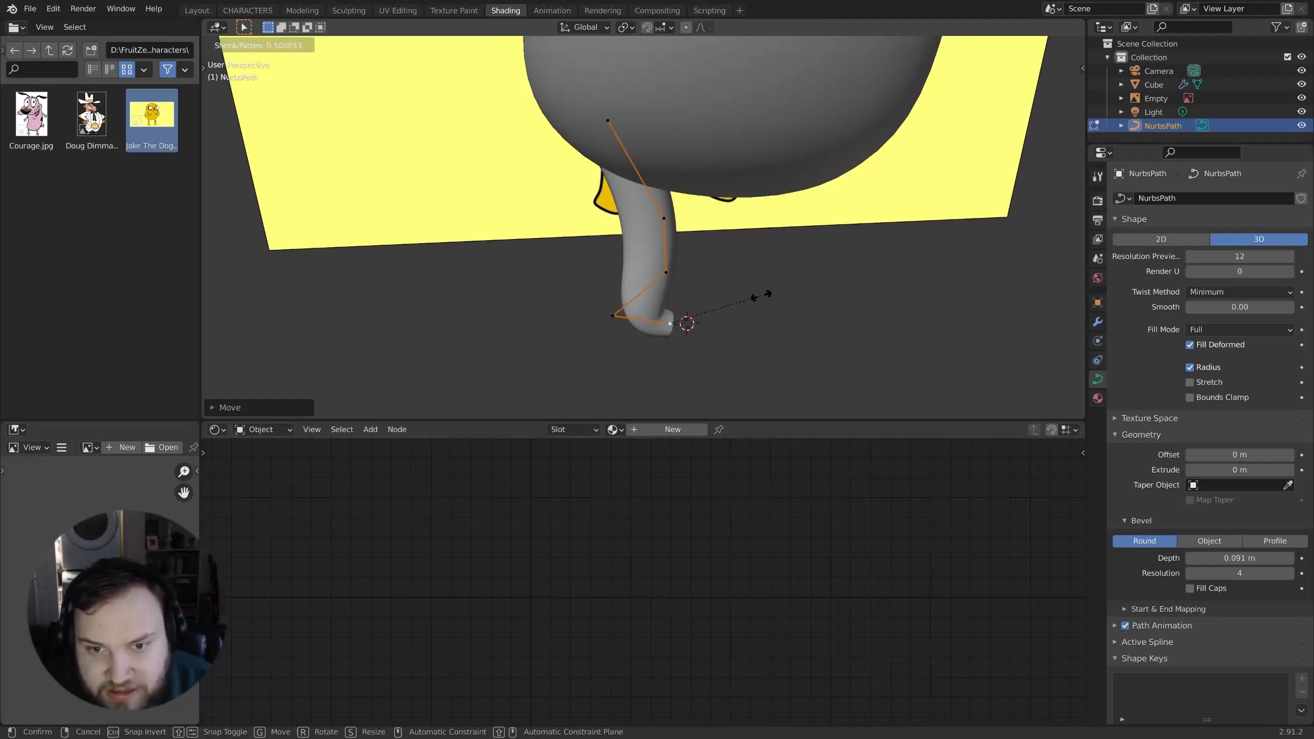
Step: Enlarge the radius of the leg curve's foot-end point, then slim the ankle point and move it slightly down toward the heel
click(787, 279)
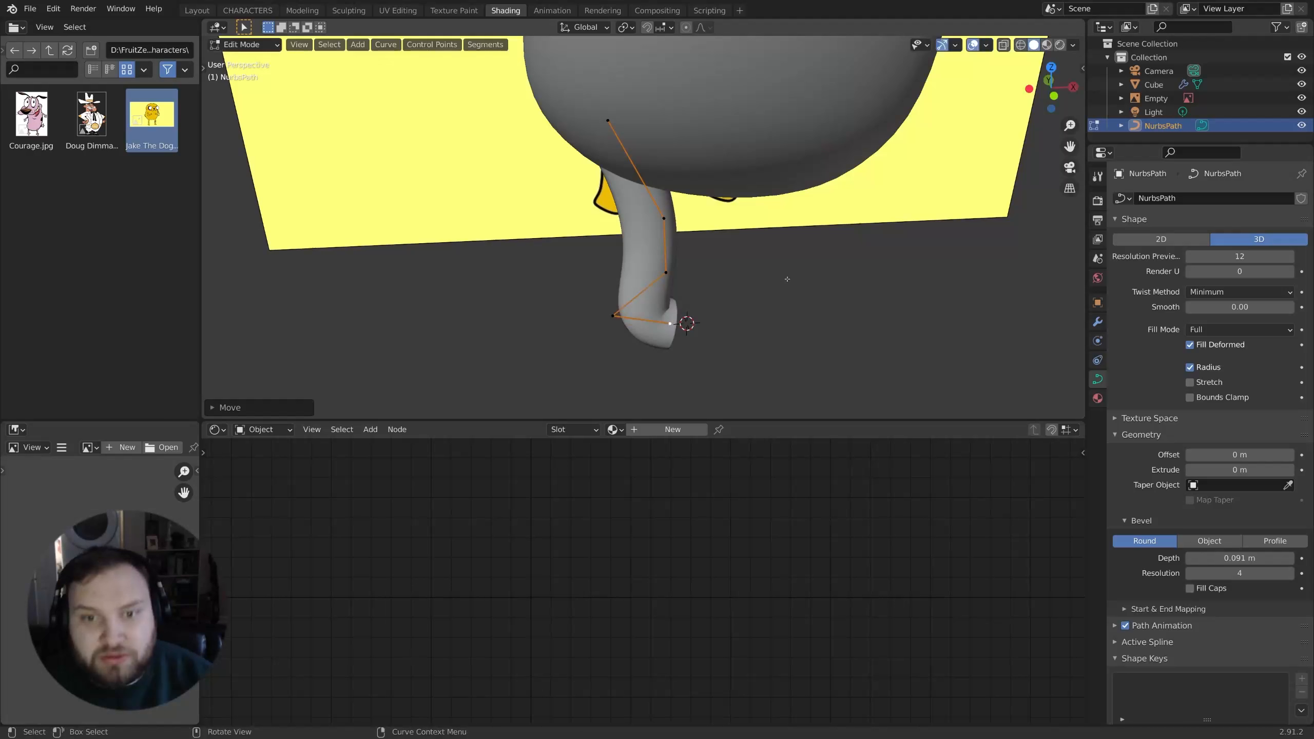
middle_drag(665, 274, 889, 214)
key(alt+s)
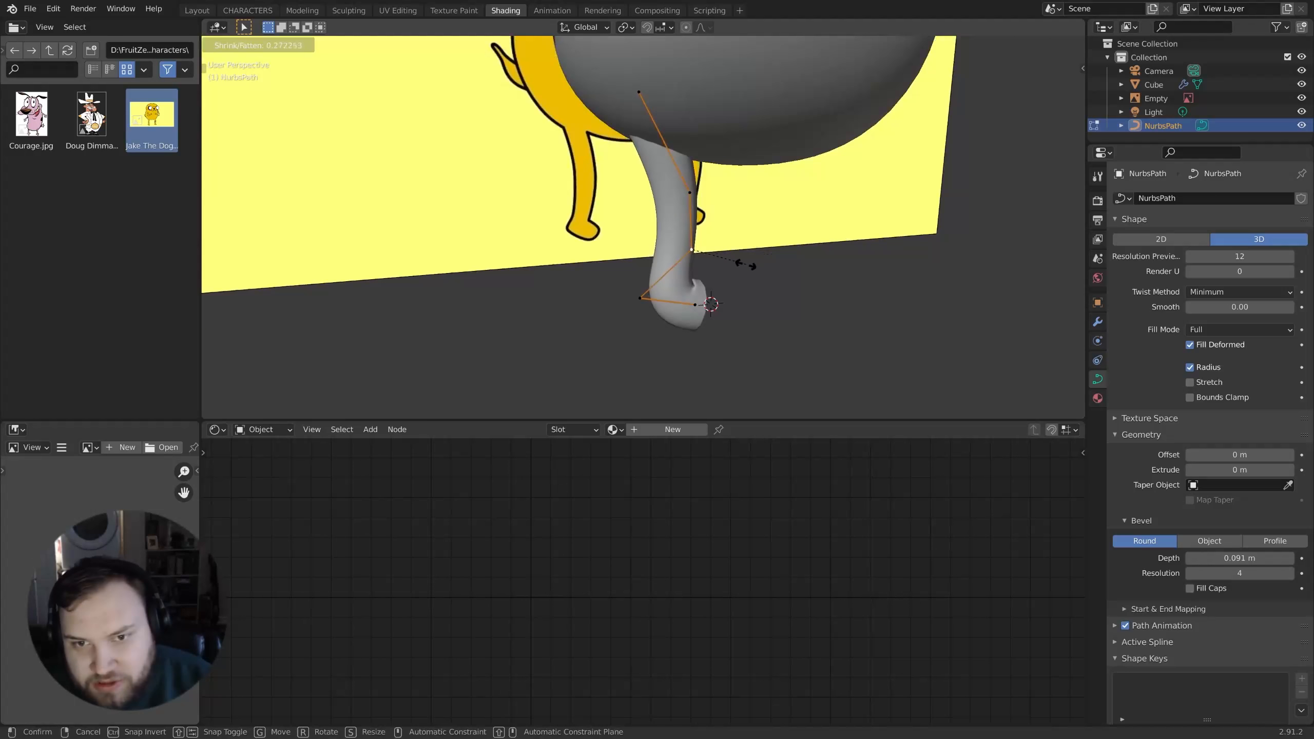
click(747, 271)
key(g)
click(734, 270)
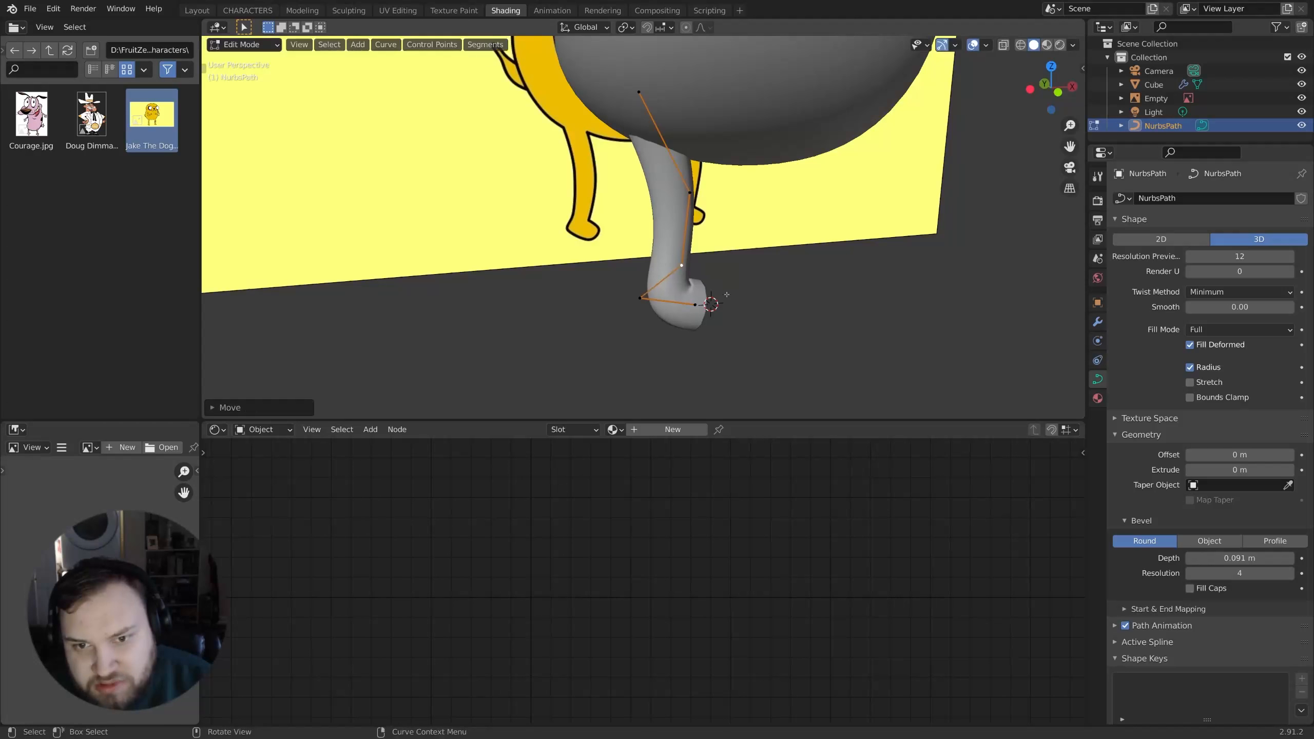
Step: Extend the foot forward with an end point about 0.066 m farther out and shrink its radius to taper the toe
middle_drag(734, 270, 698, 230)
key(g)
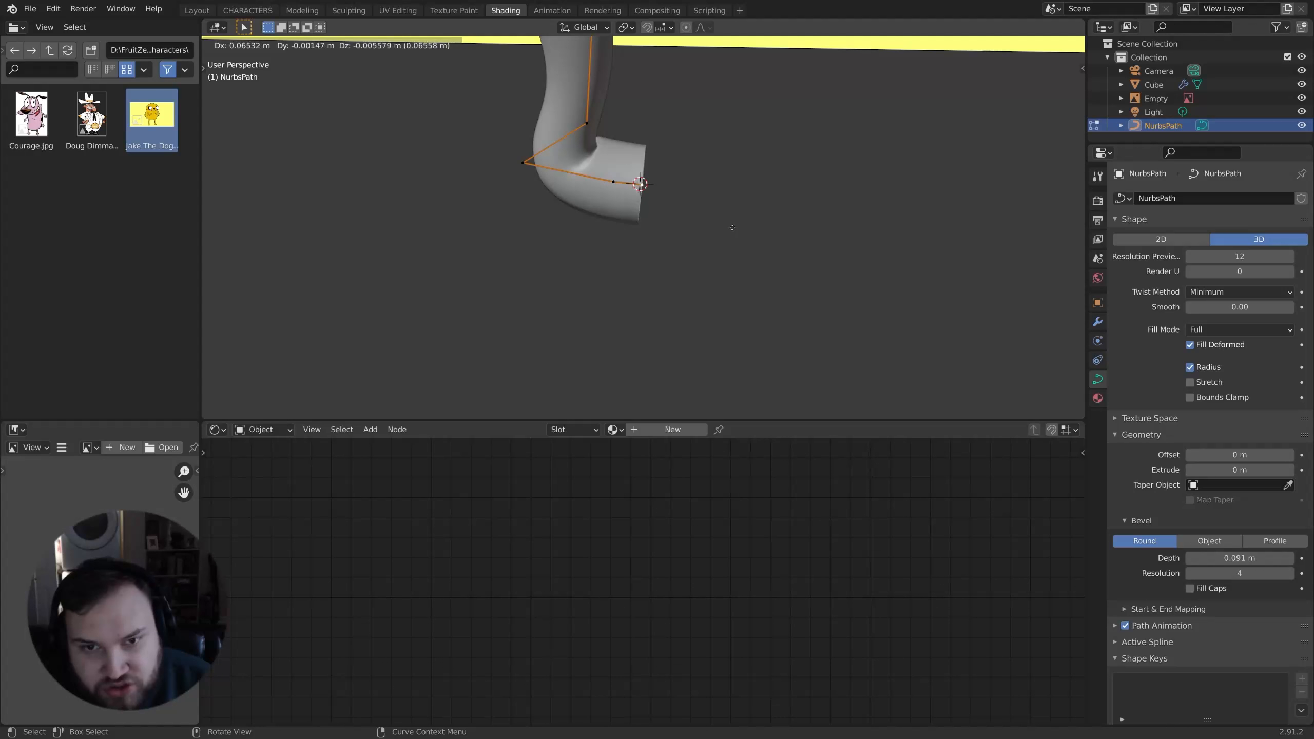
click(733, 189)
key(alt+s)
click(735, 205)
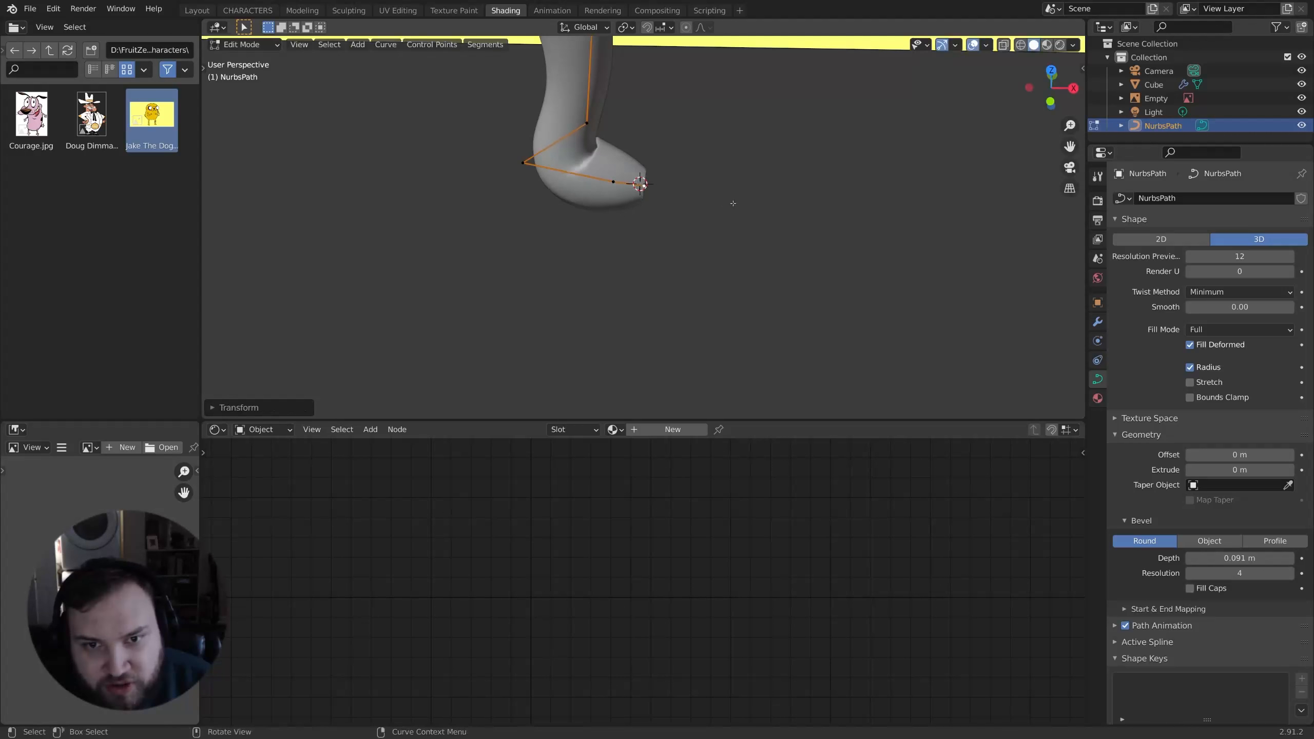
Step: Extrude another short point from the toe and shrink its radius to round off the open tip
middle_drag(731, 202, 798, 209)
scroll(797, 214, up, 4)
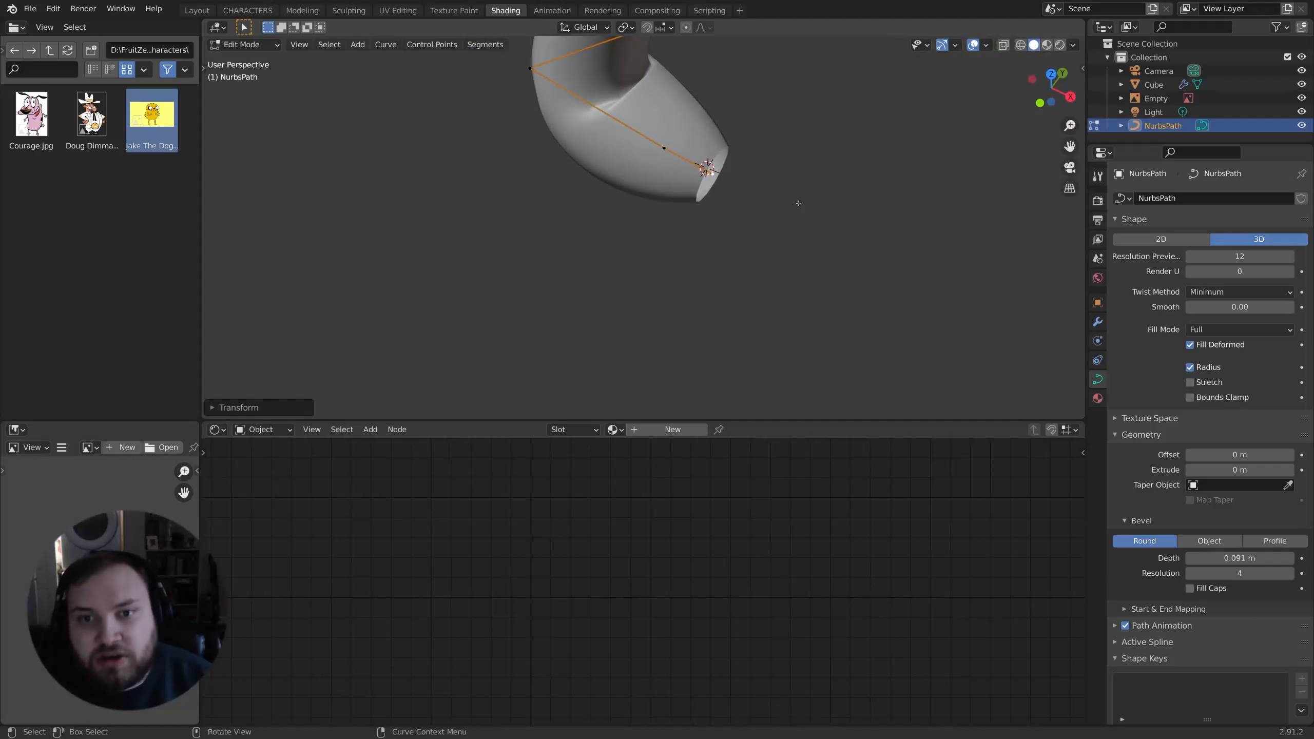
key(e)
click(806, 209)
key(alt+s)
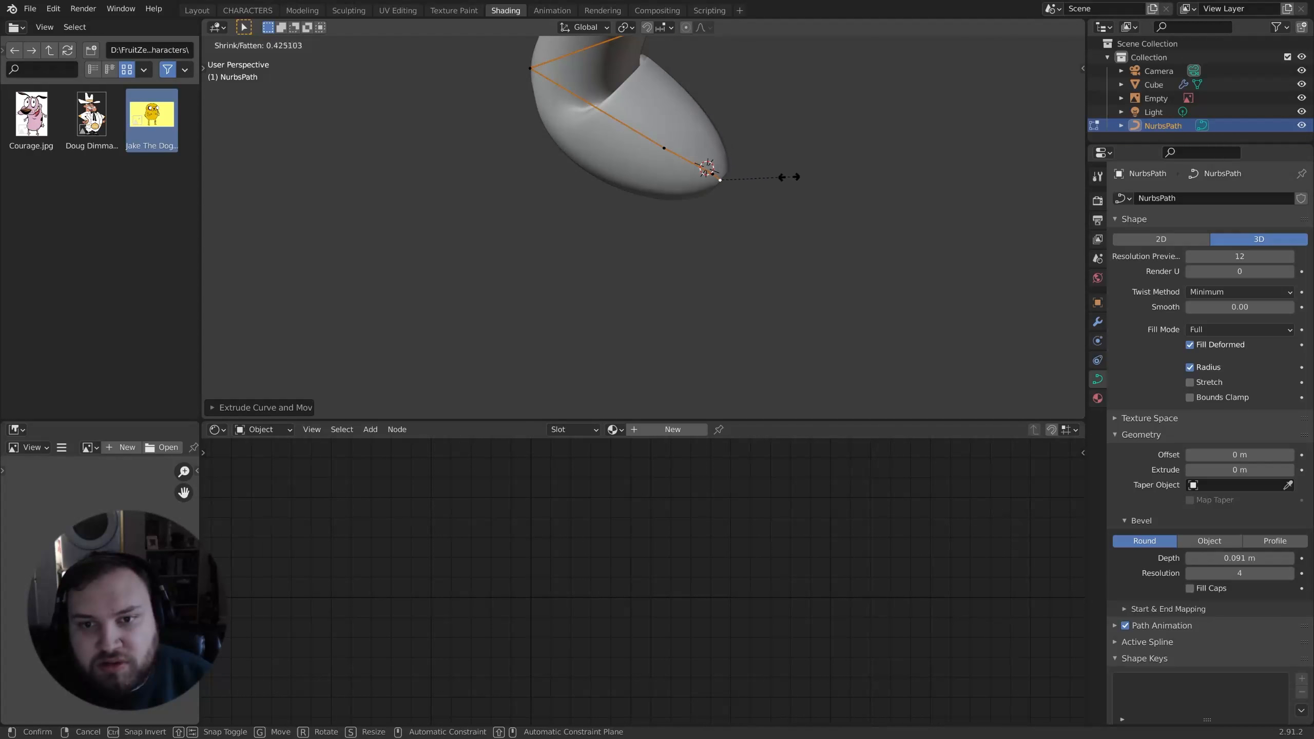
click(783, 177)
middle_drag(778, 176, 859, 168)
key(s)
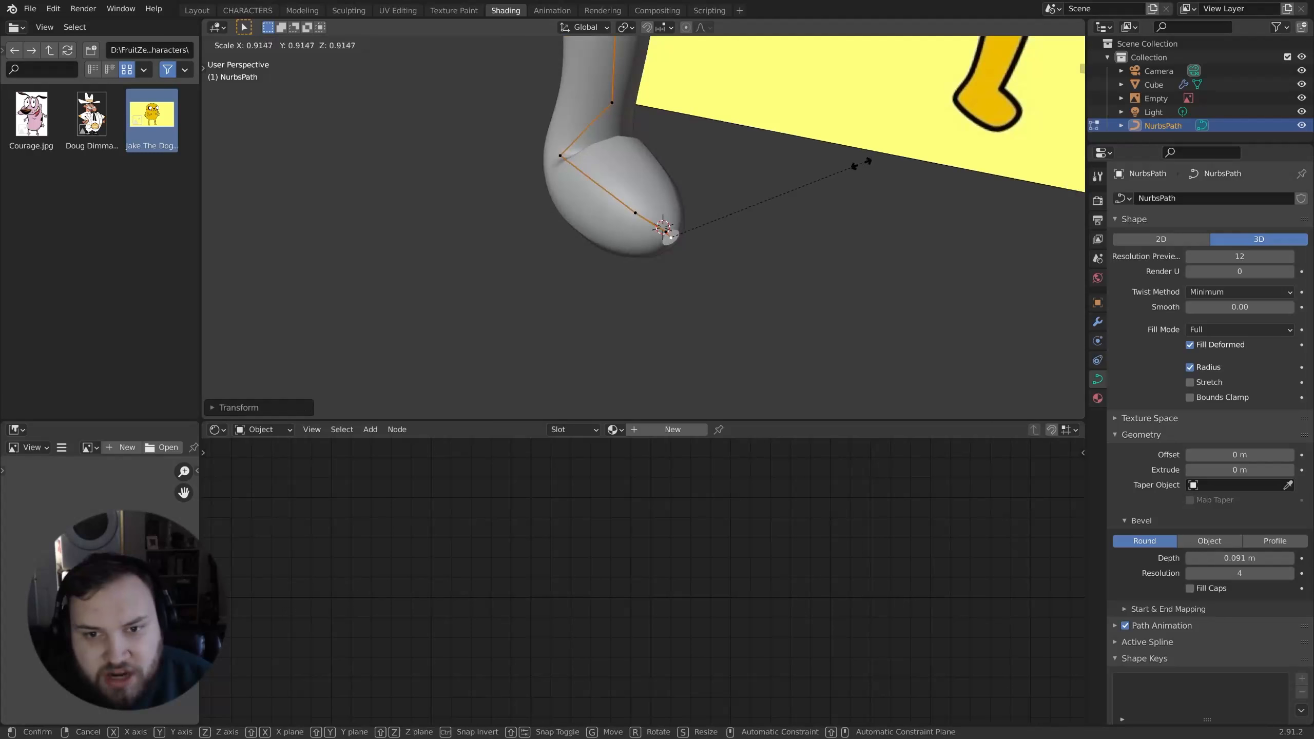
click(869, 164)
key(alt+s)
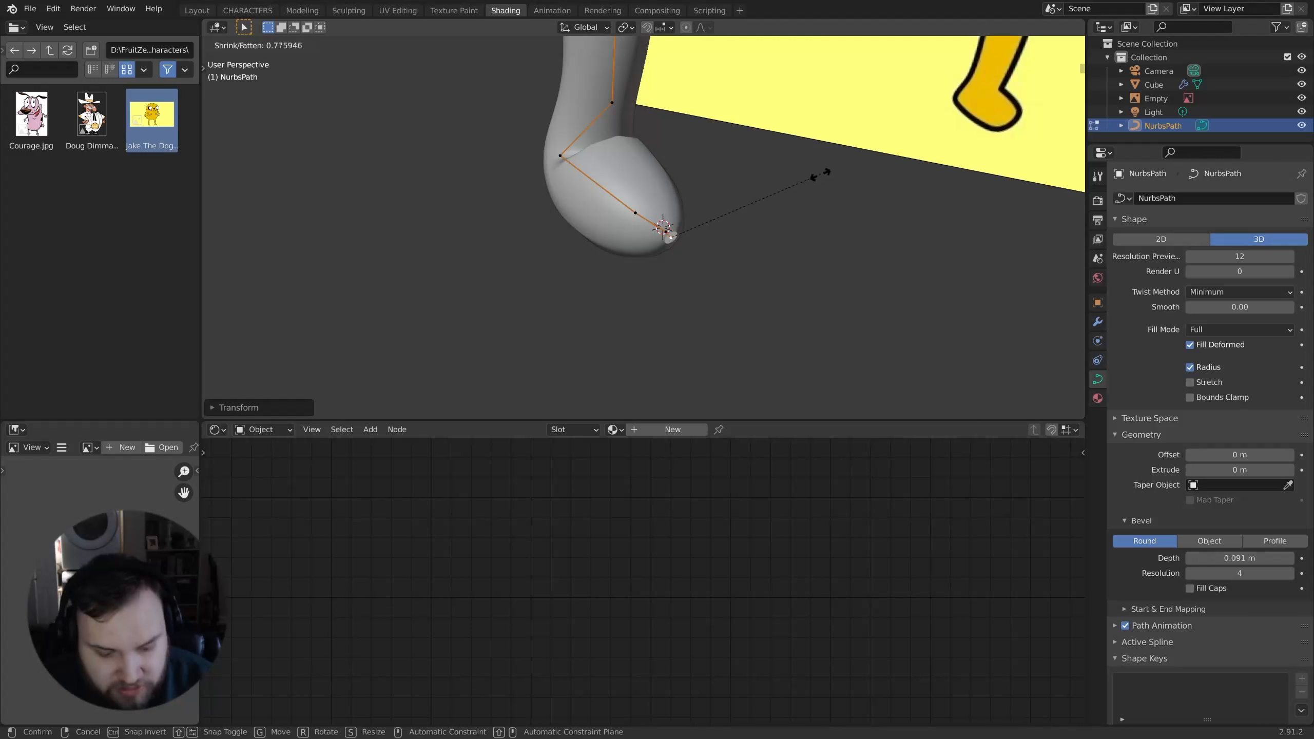
key(Return)
Step: Rotate the foot's control points about the global Z axis so the foot turns toward the front
middle_drag(818, 179, 770, 271)
key(KP_1)
scroll(698, 288, up, 1)
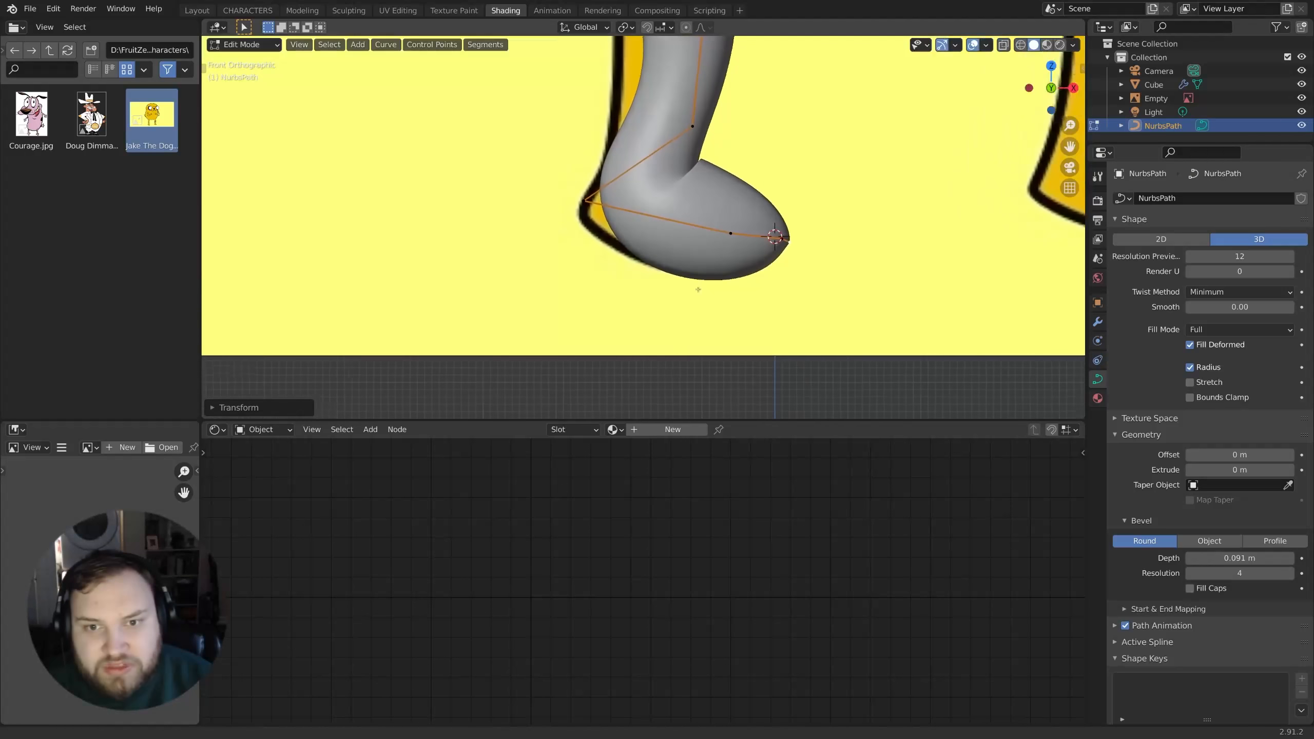
scroll(672, 293, down, 1)
drag(787, 123, 797, 123)
shift+middle_drag(863, 182, 852, 239)
scroll(857, 237, down, 2)
key(r)
key(z)
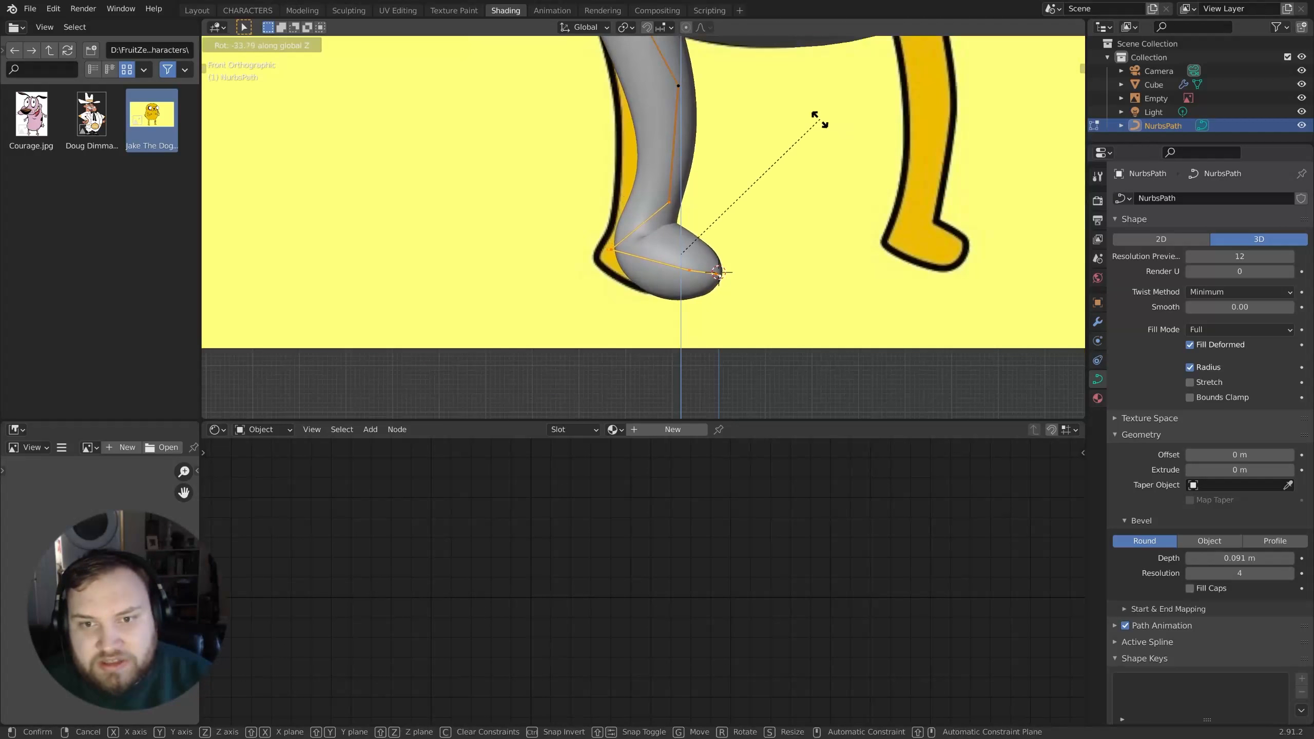
click(831, 140)
middle_drag(831, 140, 871, 185)
key(r)
key(z)
click(844, 246)
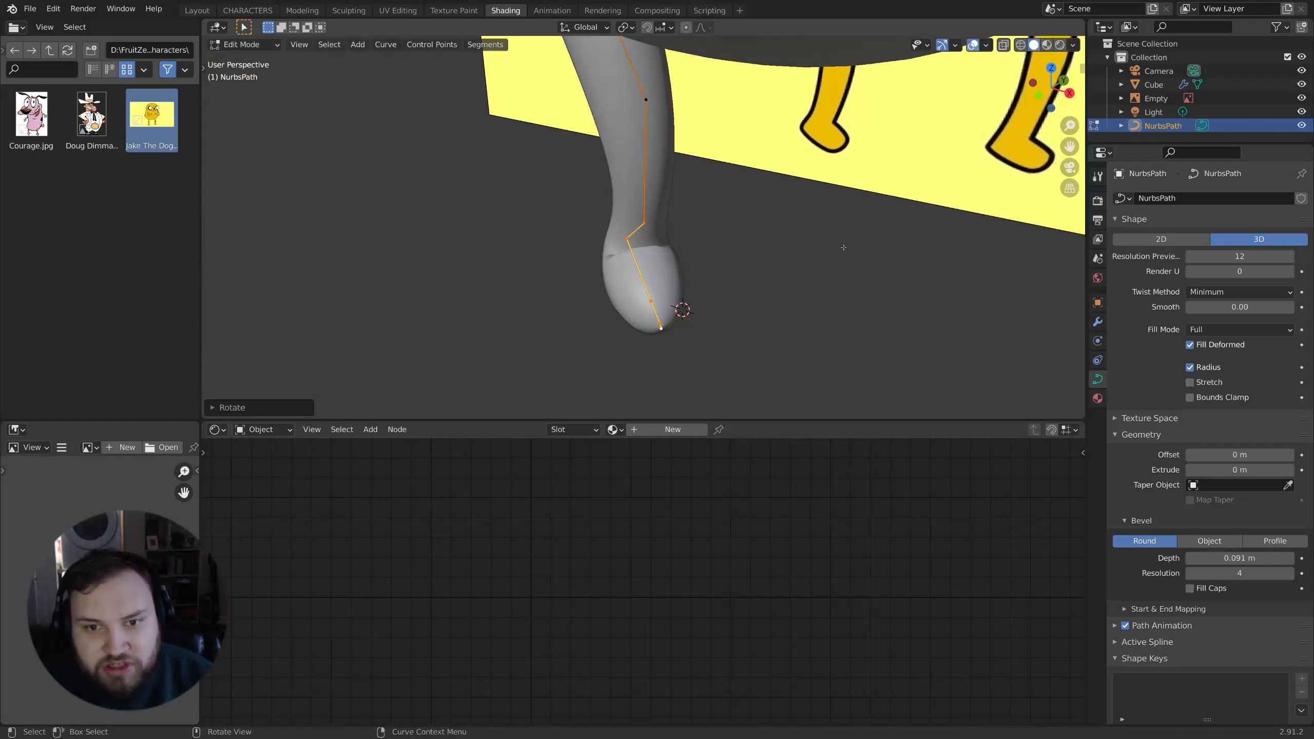
Step: Raise the front foot points about 0.035 m along Z and lower the heel point about 0.017 m
middle_drag(844, 246, 894, 185)
drag(802, 323, 680, 250)
key(g)
key(z)
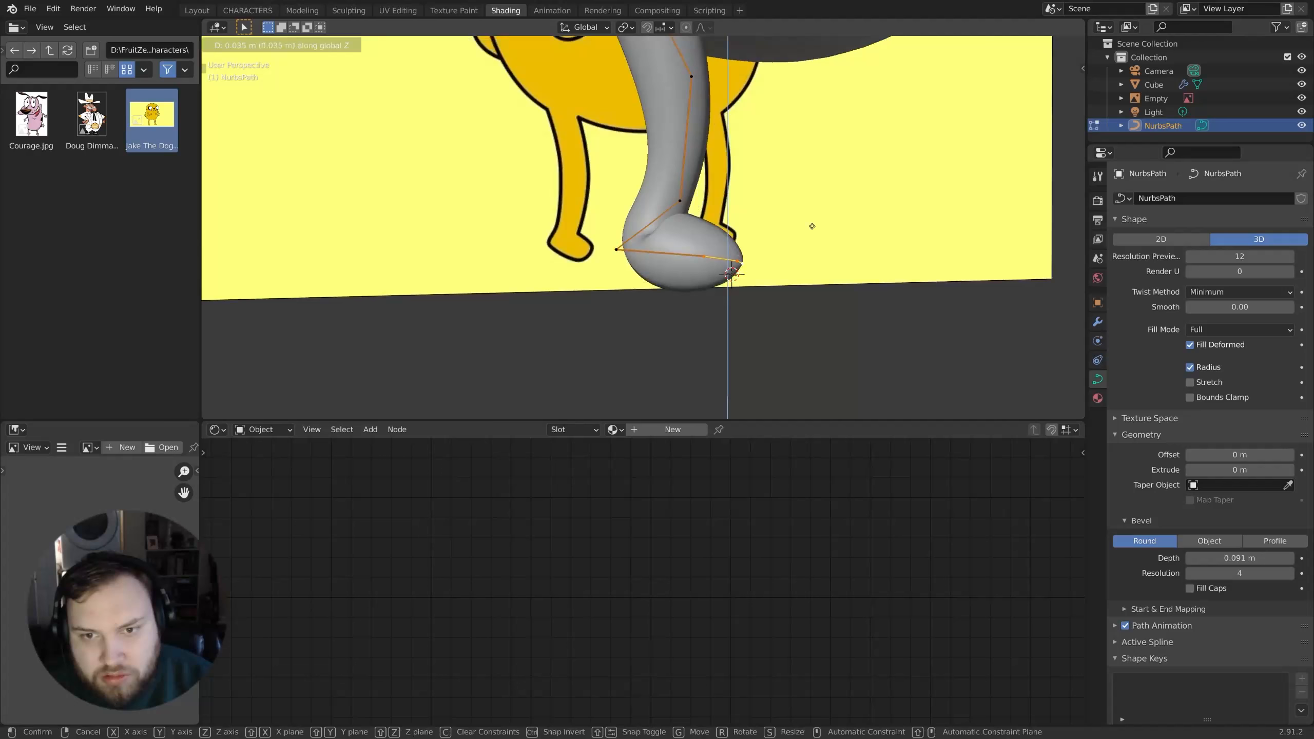
click(815, 226)
click(617, 251)
key(g)
key(z)
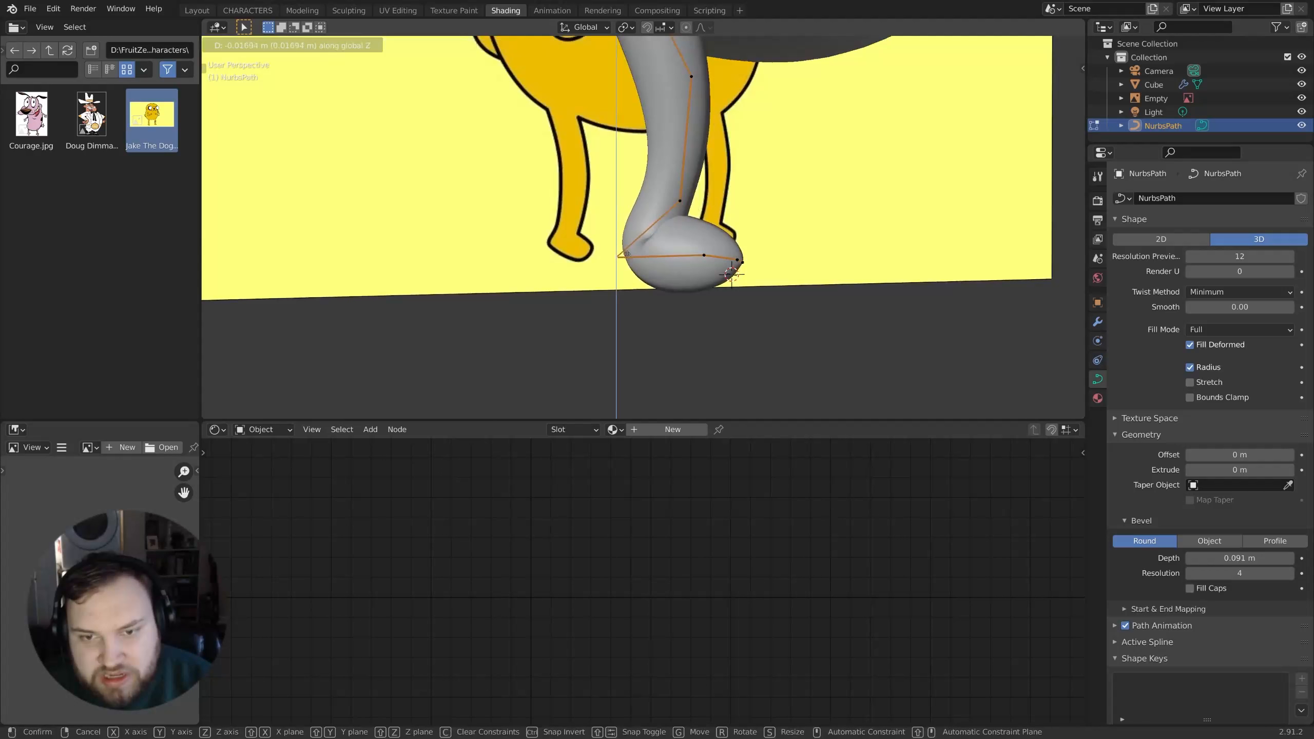
click(720, 264)
Step: Subdivide the curve segment between the heel and mid-foot and move the new point back close to the heel
middle_drag(720, 264, 714, 260)
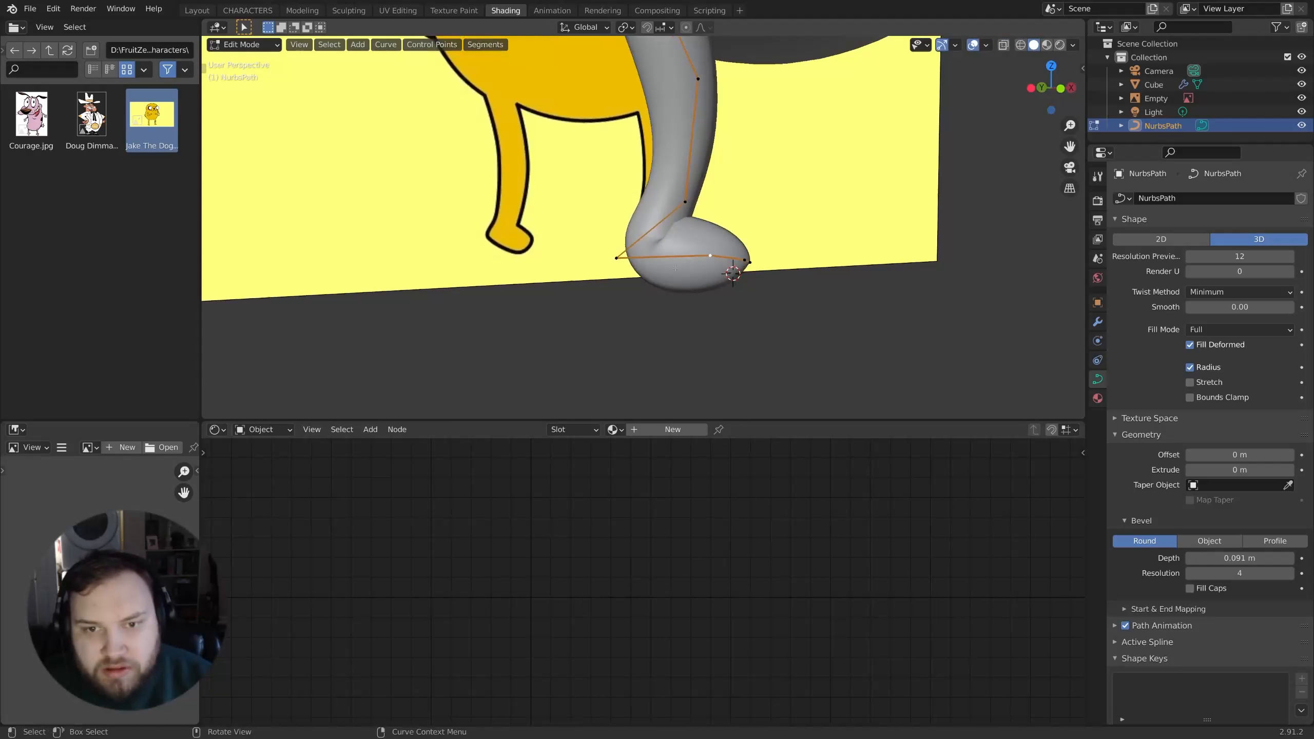
middle_drag(625, 263, 619, 241)
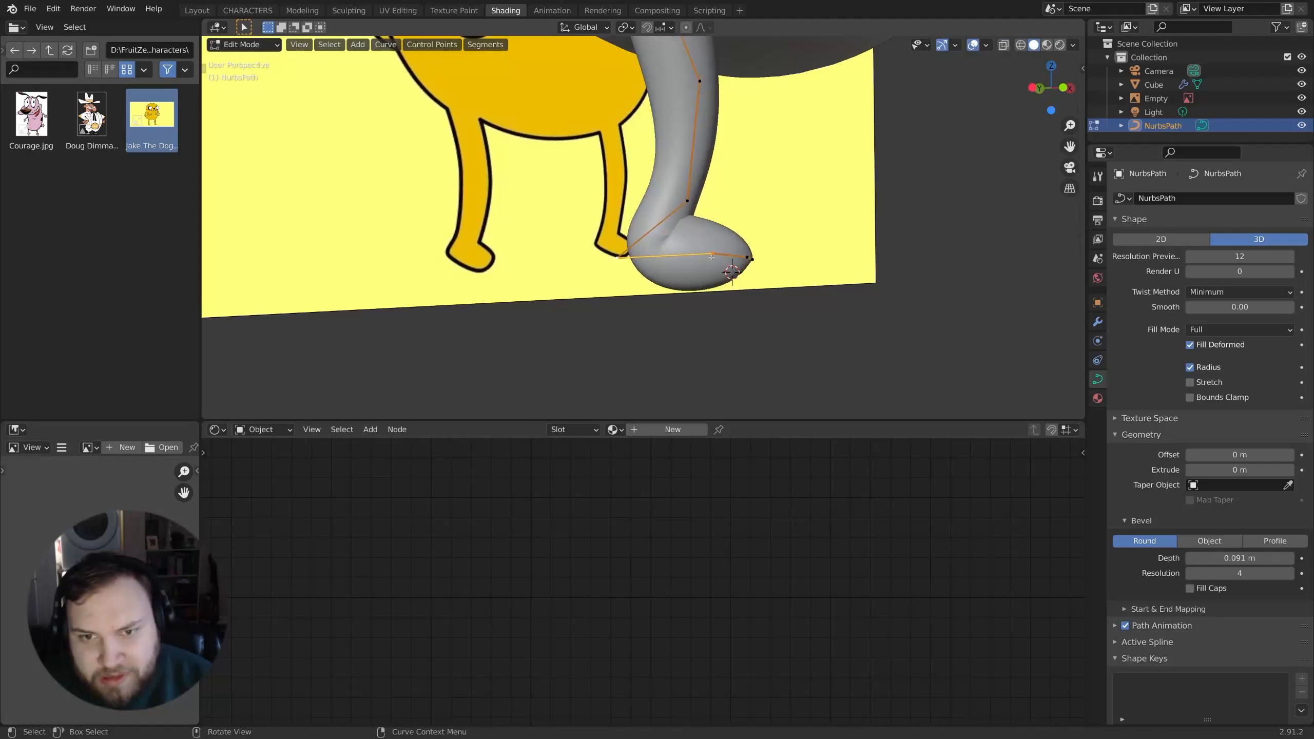
right_click(677, 260)
click(676, 260)
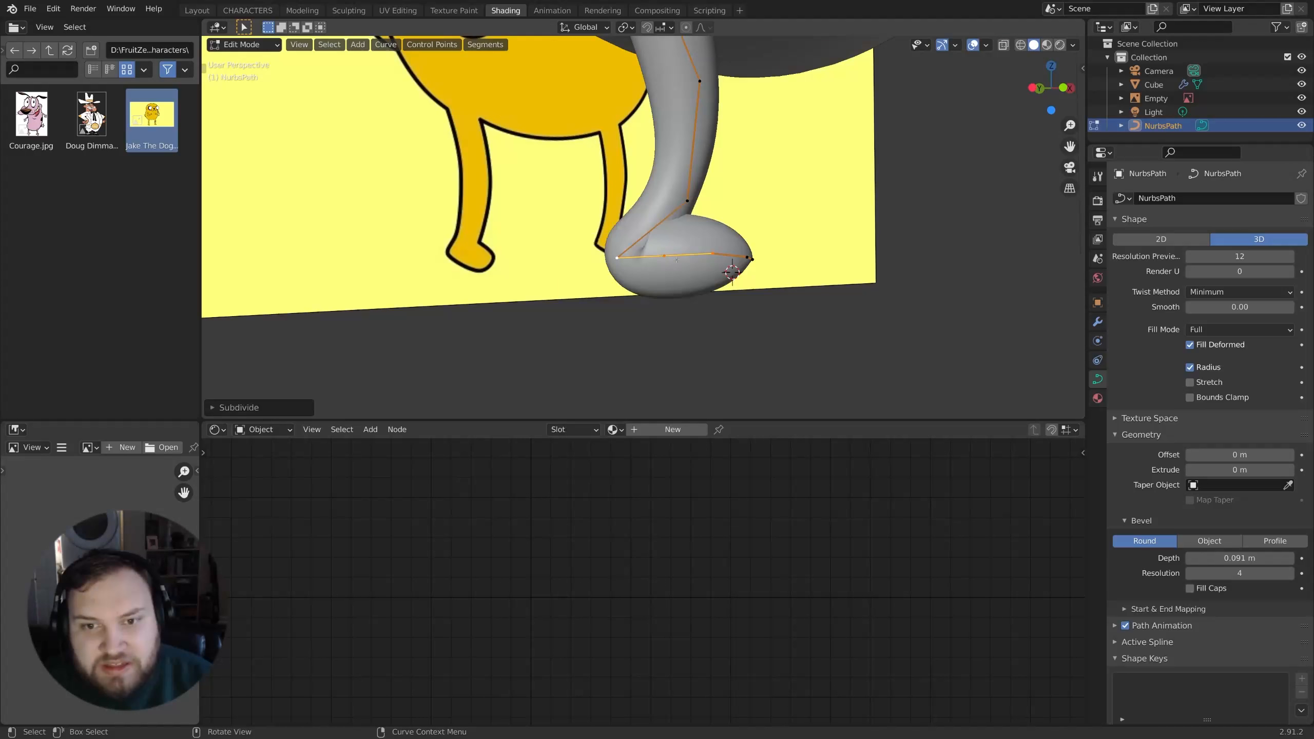
key(g)
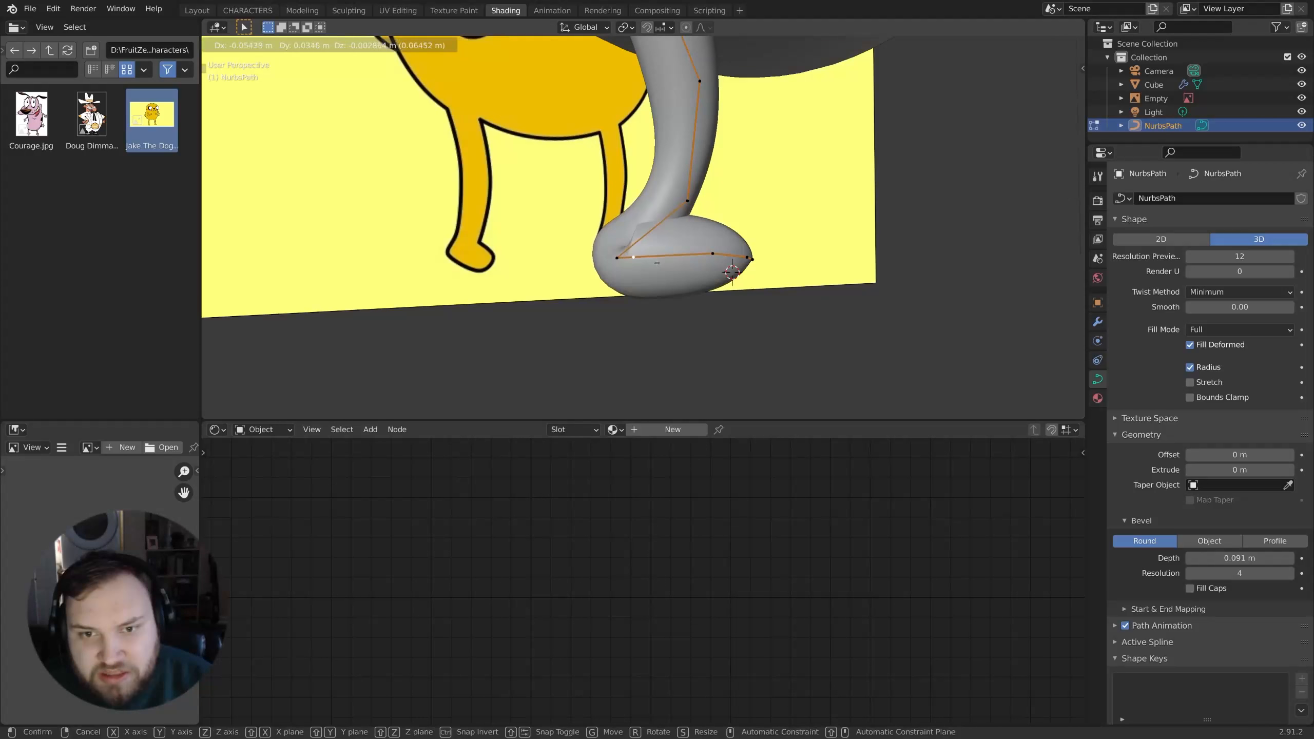
click(657, 262)
Step: Move the ankle control point backward so it sits above the heel
middle_drag(657, 263, 646, 271)
click(688, 202)
key(g)
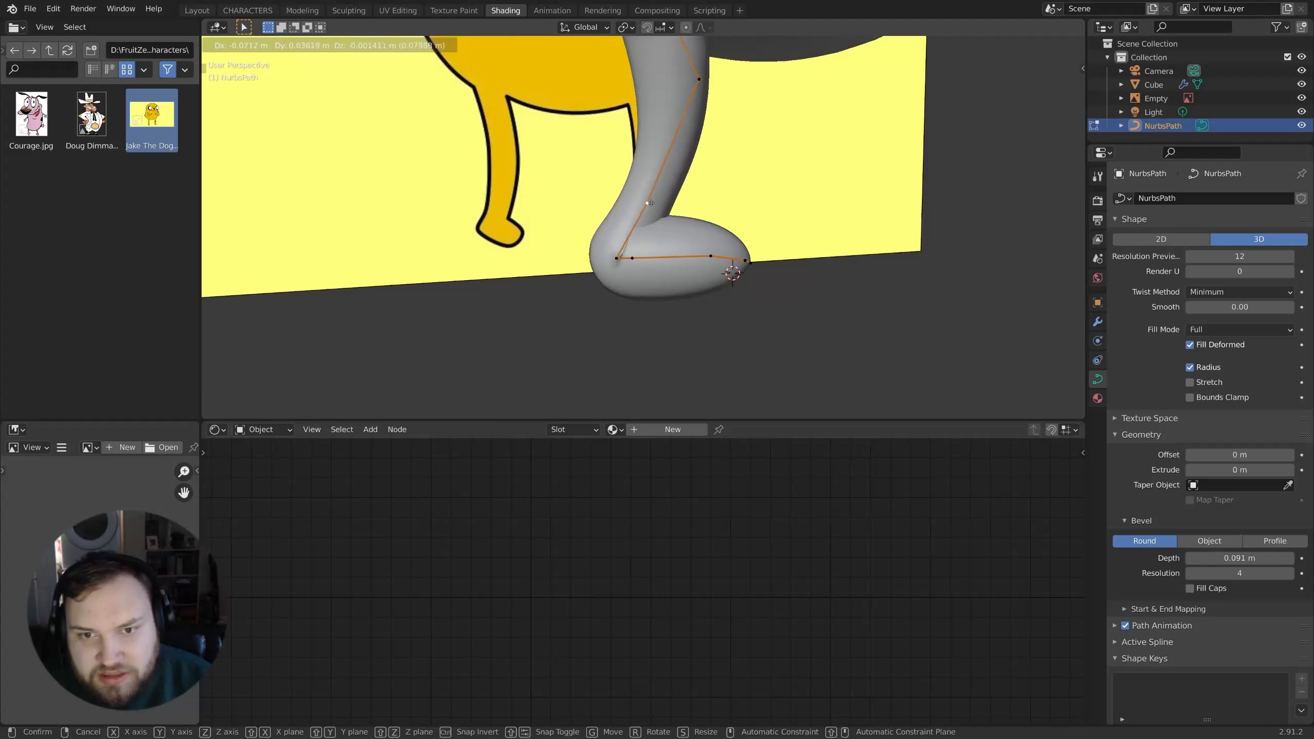
click(642, 204)
Step: Align the rotated leg curve in front view by nudging its control points to follow the reference leg
middle_drag(723, 193, 825, 214)
key(KP_1)
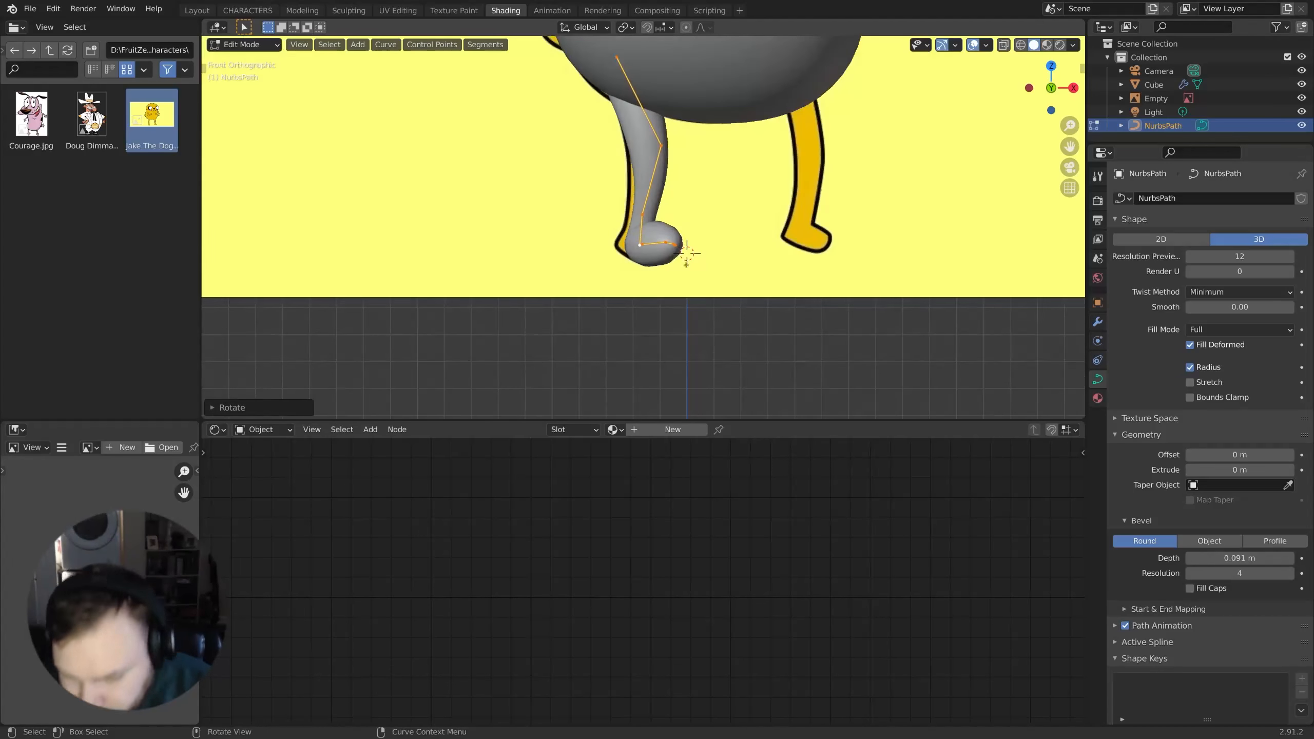
click(682, 235)
key(g)
click(676, 237)
click(701, 152)
key(g)
click(696, 154)
Step: Duplicate the leg curve along X onto the reference's other leg and adjust the copy's upper point
scroll(779, 228, down, 3)
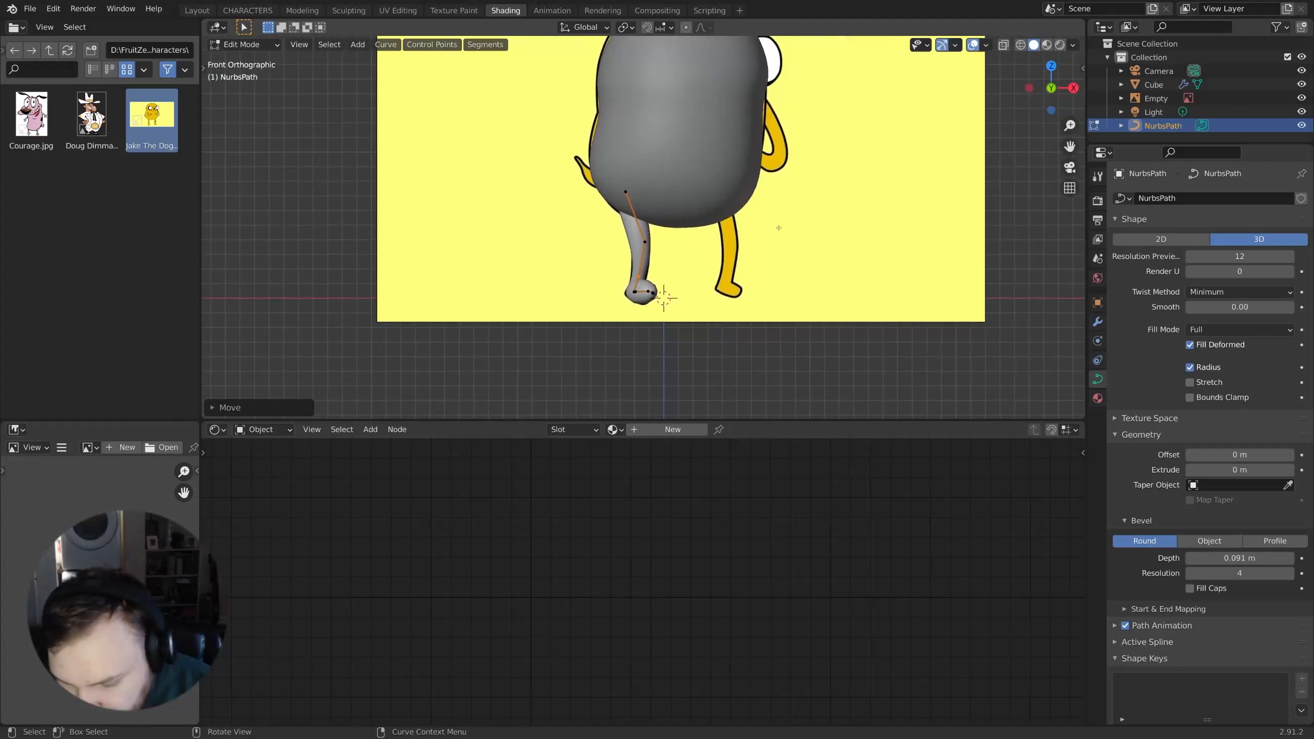
key(shift+d)
key(x)
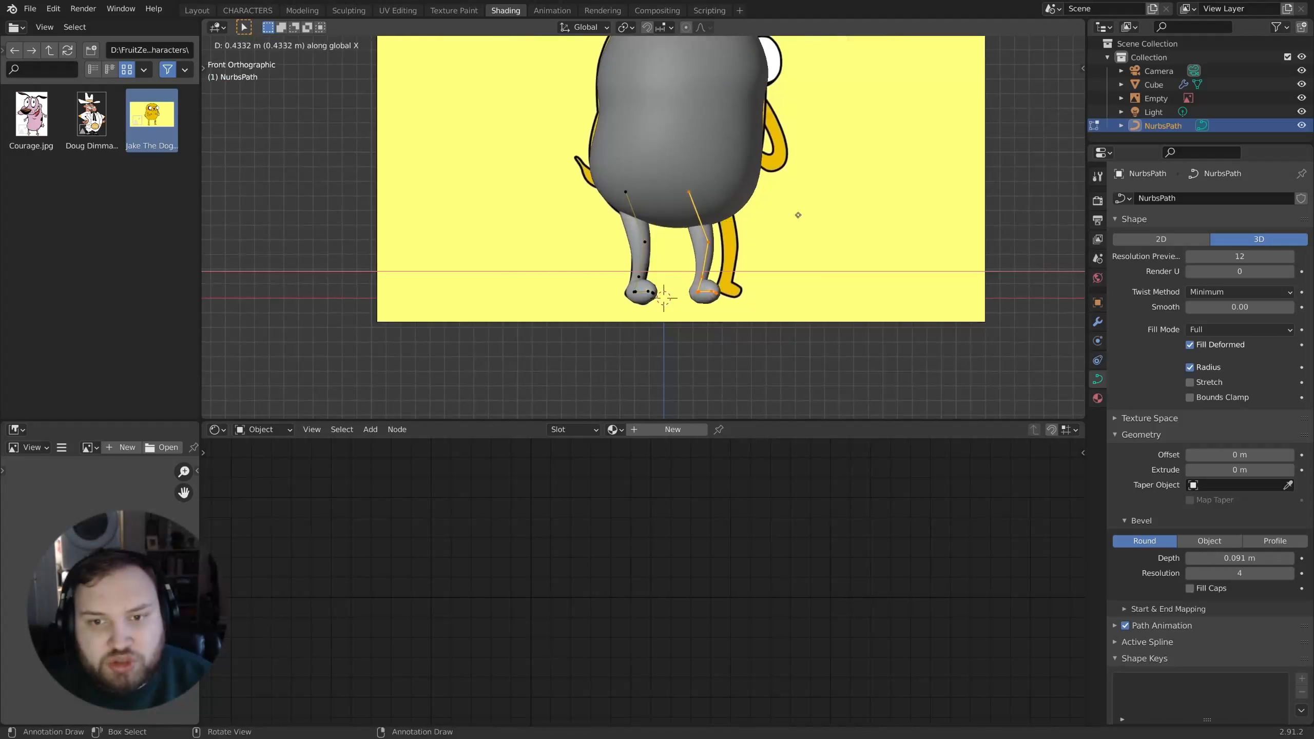
click(790, 221)
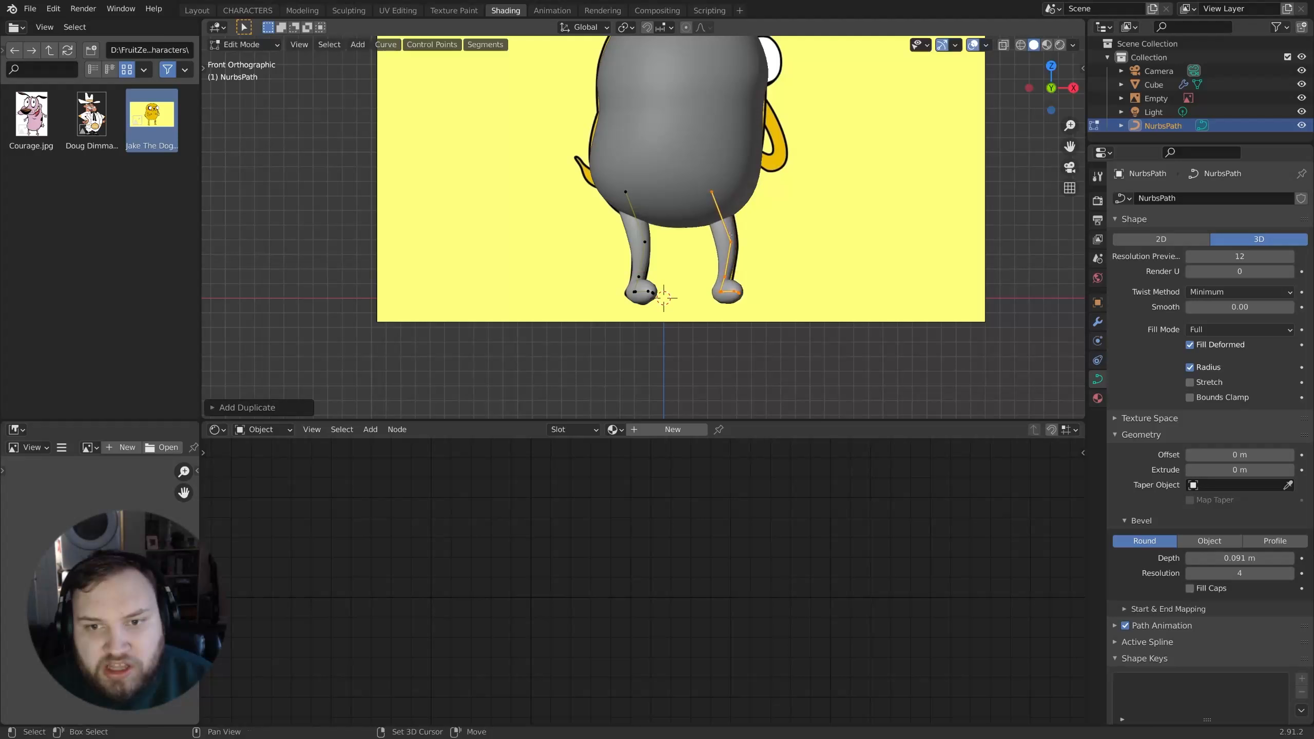
drag(748, 168, 750, 166)
key(g)
click(758, 167)
Step: Rotate the duplicated foot slightly about Z and shift the original foot's points outward and forward
middle_drag(727, 305, 735, 335)
shift+middle_drag(736, 336, 731, 305)
middle_drag(823, 244, 859, 273)
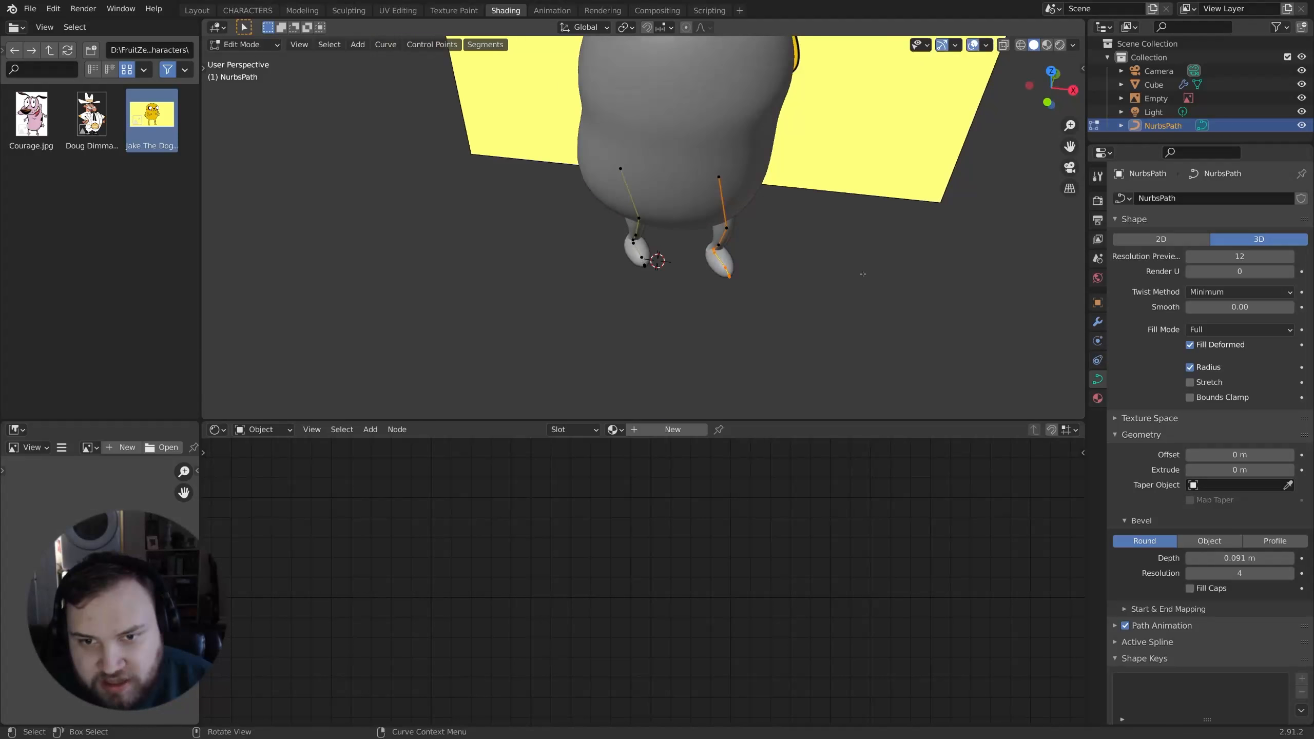
key(r)
key(z)
click(770, 261)
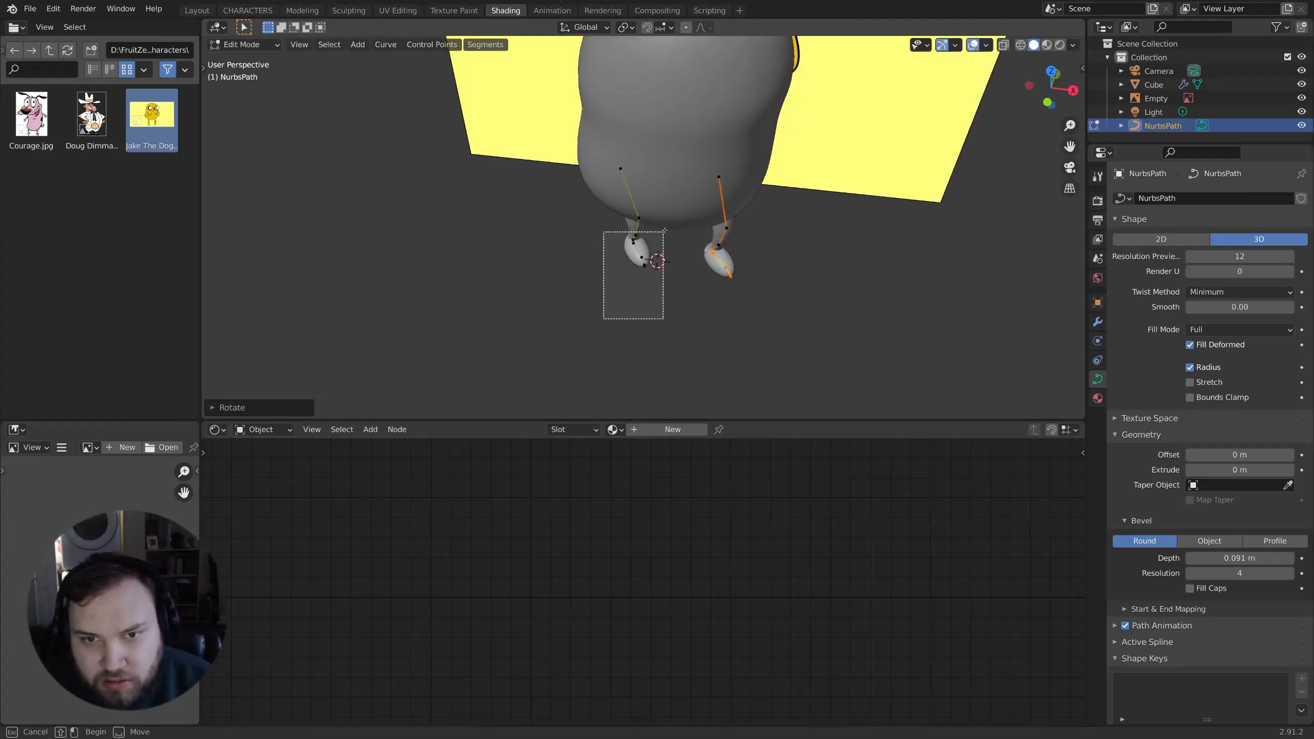
drag(664, 230, 665, 232)
key(g)
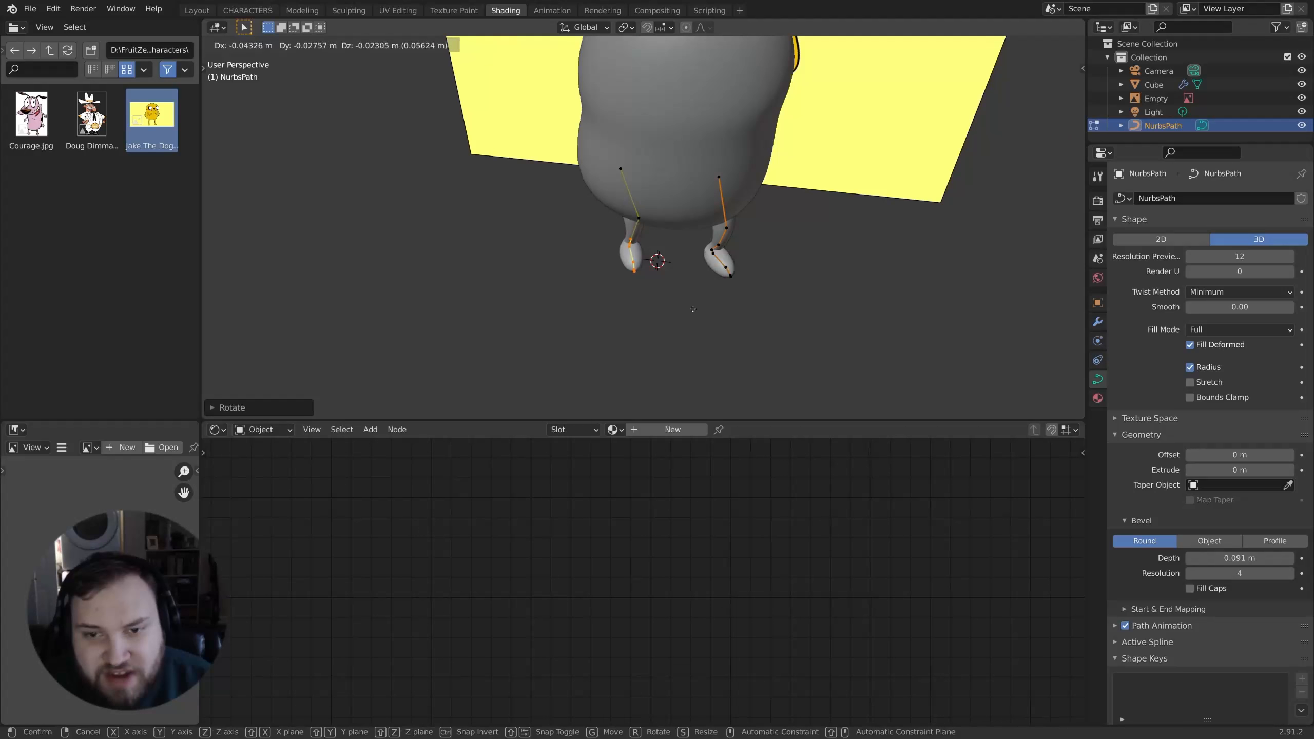
click(693, 309)
Step: Leave curve editing and hide the body mesh to reveal the whole reference character
middle_drag(694, 308, 709, 269)
key(Tab)
scroll(766, 253, down, 4)
click(719, 317)
scroll(744, 304, up, 1)
click(705, 266)
key(h)
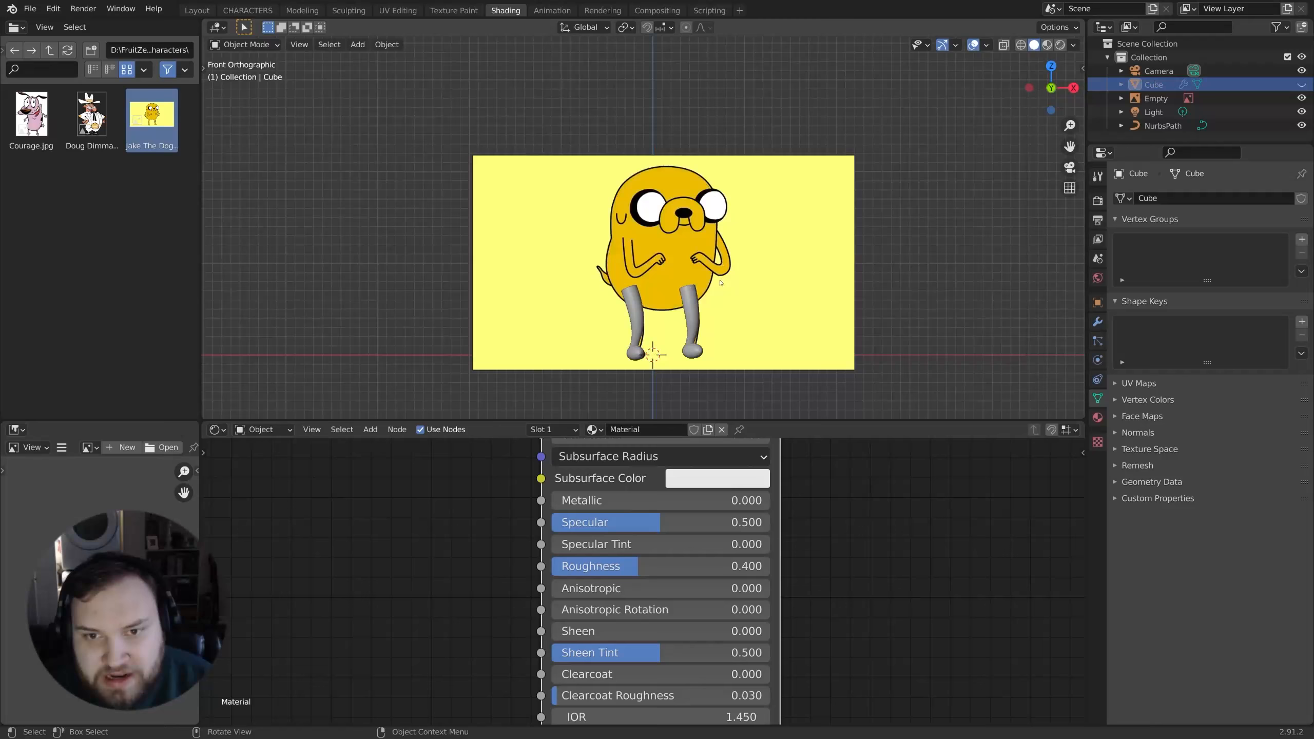
Step: Add a mesh cube, scale it down and move it up just below the reference character's nose
scroll(698, 254, up, 2)
key(shift+a)
mouse_move(720, 203)
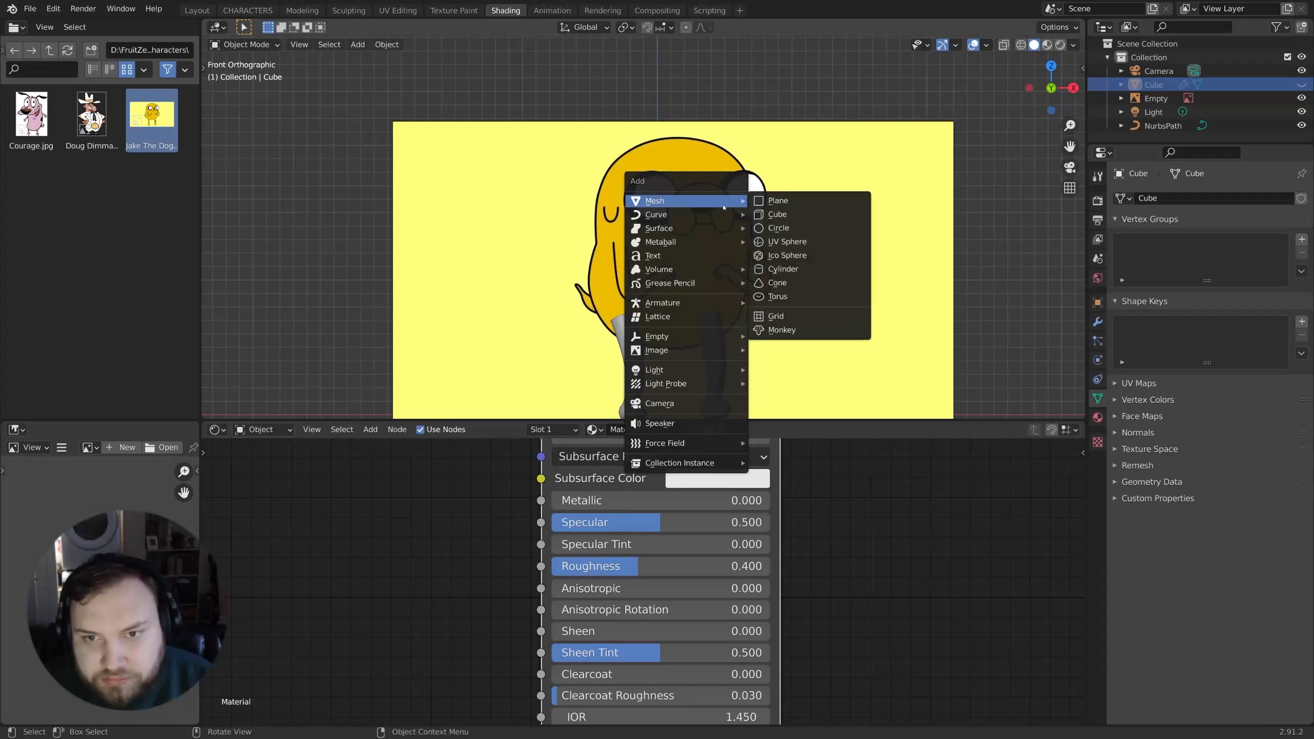
click(781, 220)
key(s)
click(706, 344)
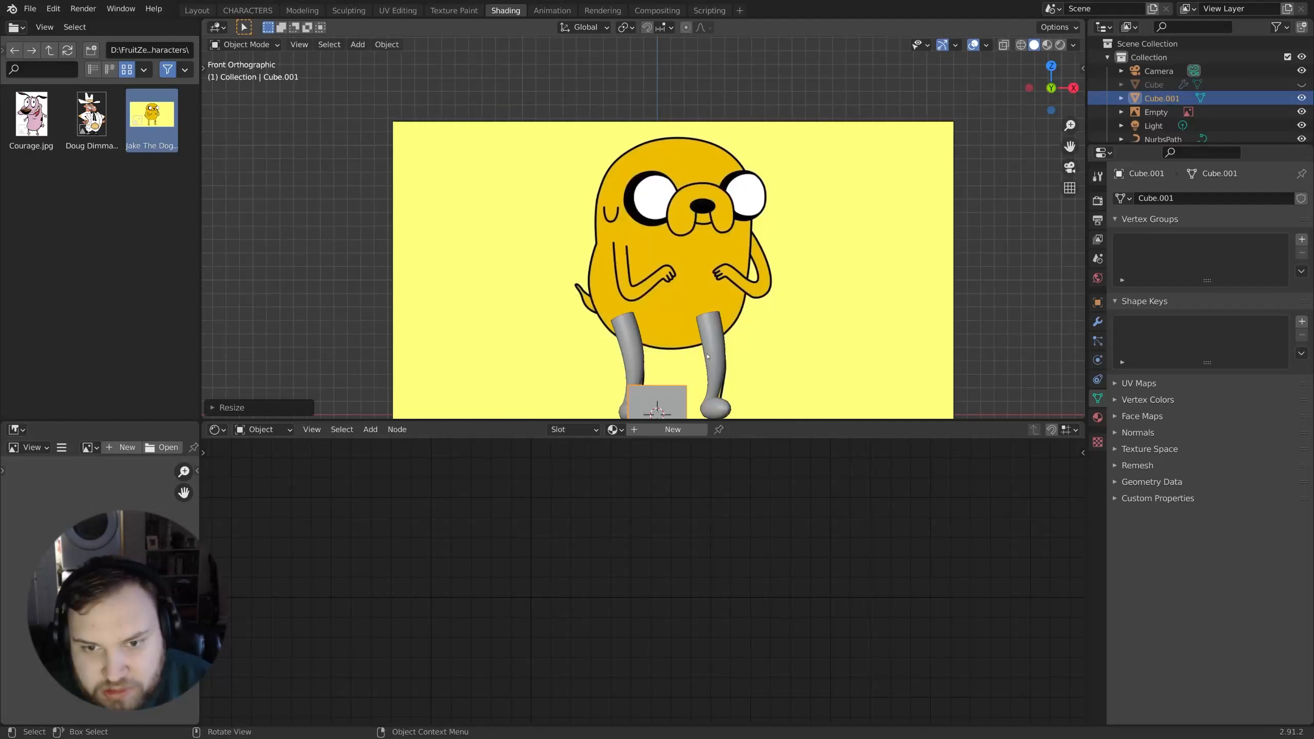
key(g)
click(755, 177)
scroll(758, 264, up, 2)
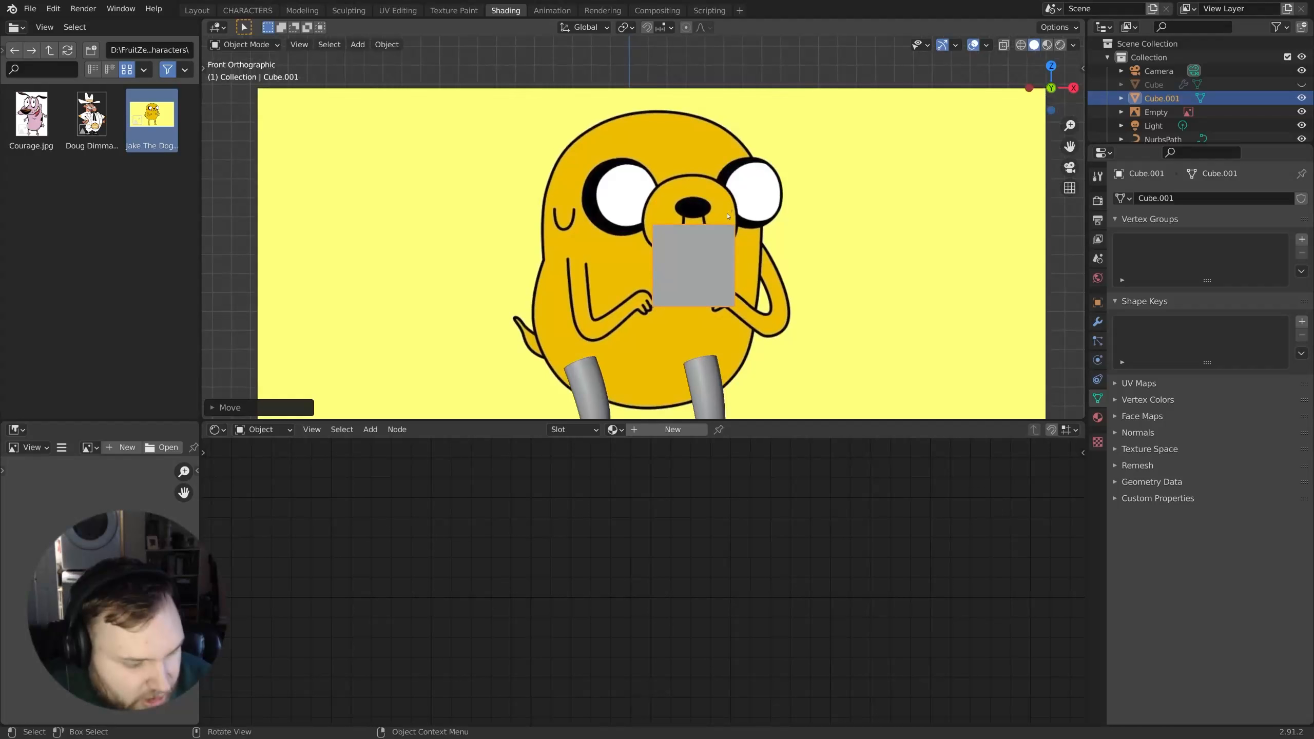
Step: Give the cube a subdivision surface with viewport level 3, then shrink its mesh and move it over the nose bridge
key(ctrl+2)
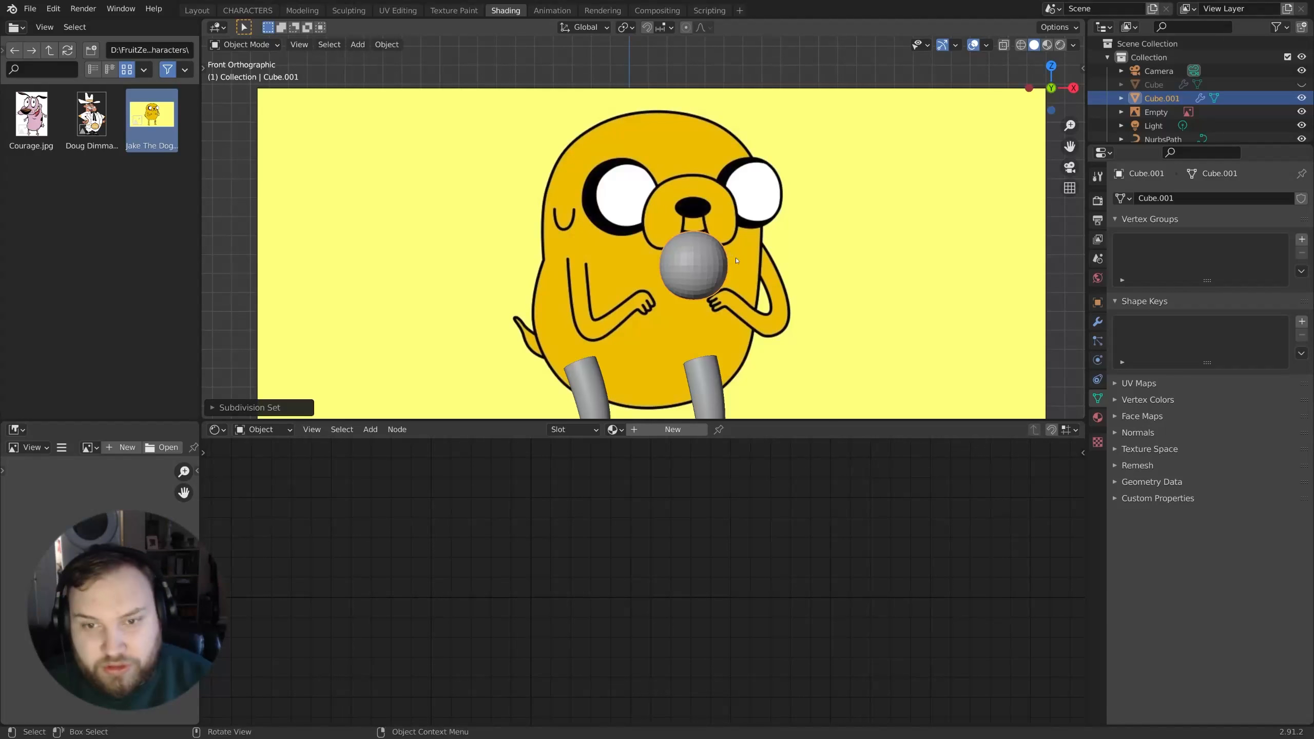
key(Tab)
click(806, 270)
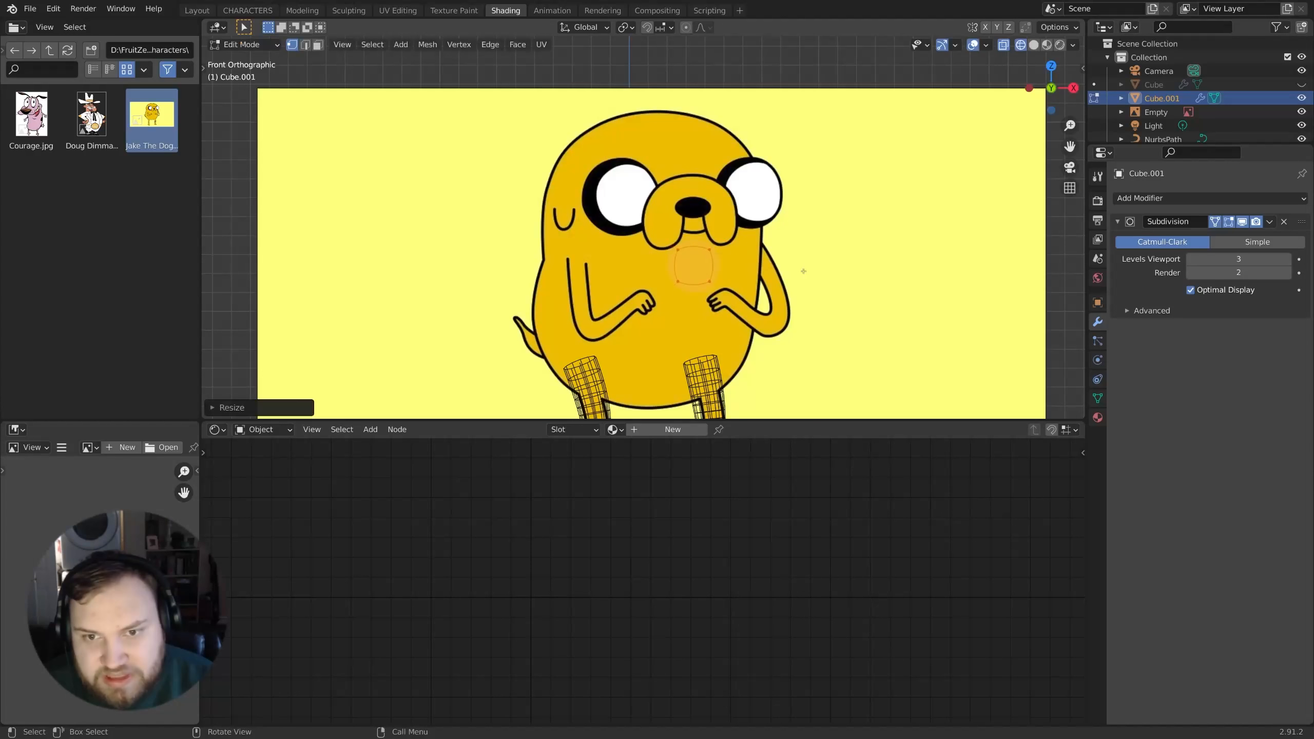
key(g)
click(804, 194)
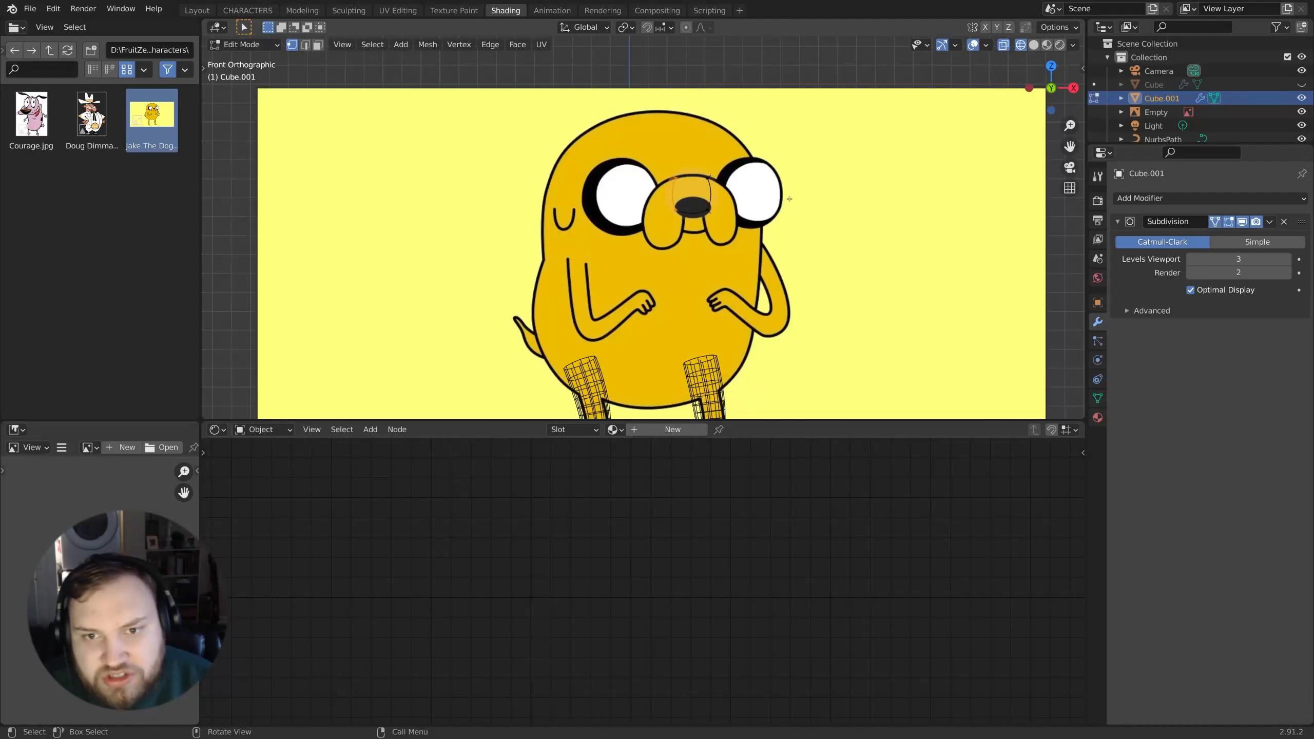
Step: Turn on X-ray in solid shading and stretch the snout mesh's lower-left vertices down over the reference's left jowl
key(shift+z)
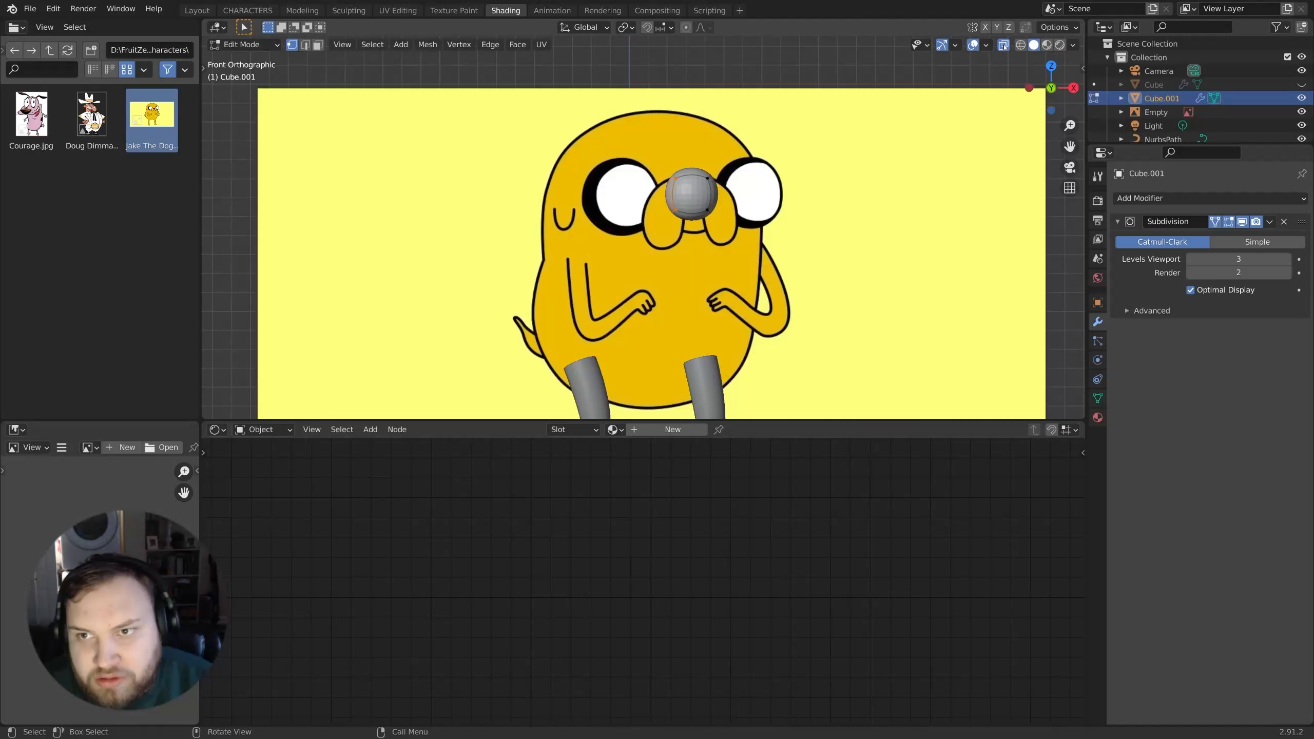
key(alt+z)
key(g)
click(756, 265)
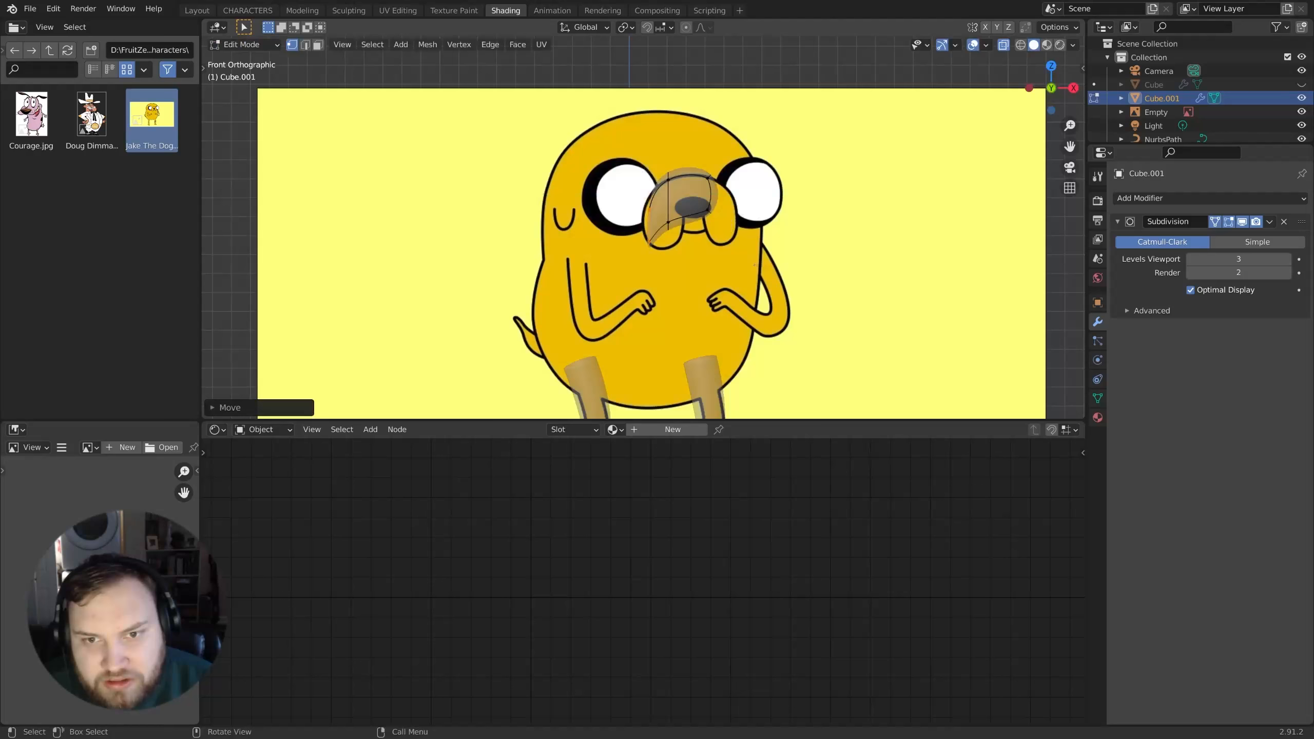
Step: Scale and move the snout's lower-left and inner vertices so the mesh fills the reference's left jowl
key(s)
click(760, 203)
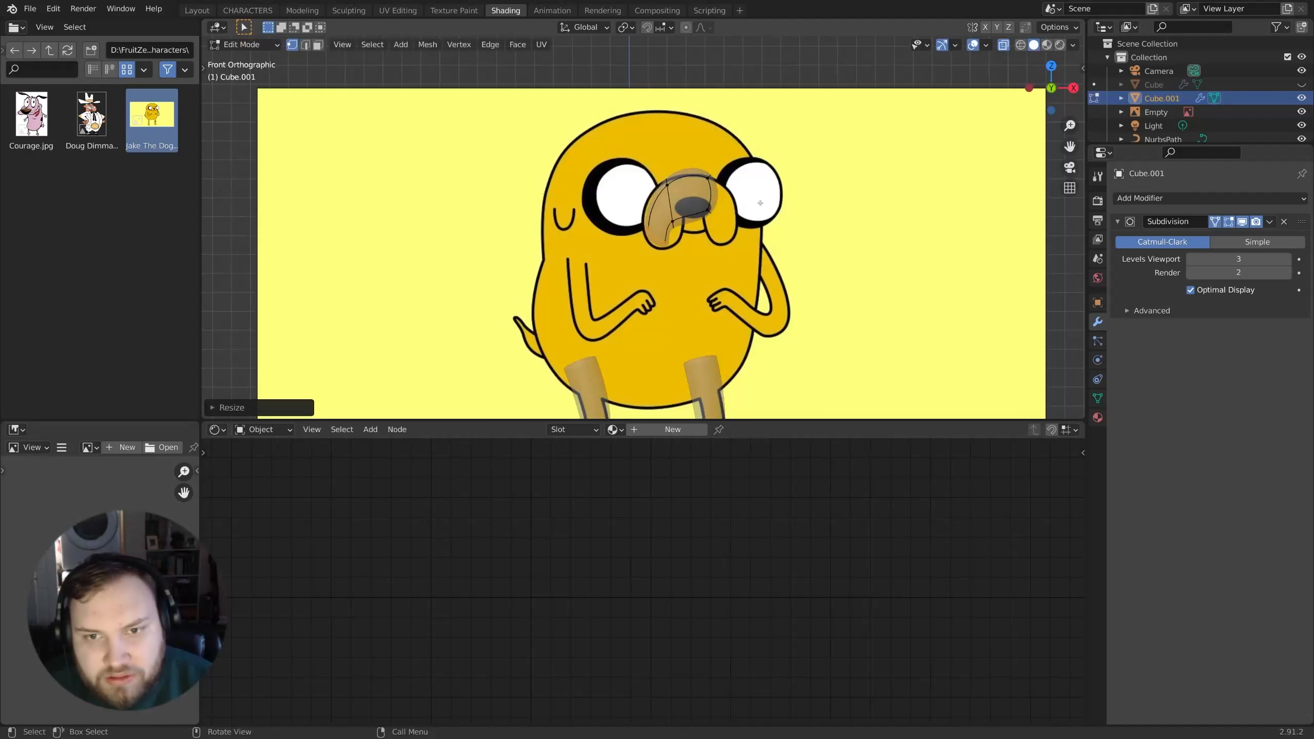
key(g)
click(741, 212)
key(g)
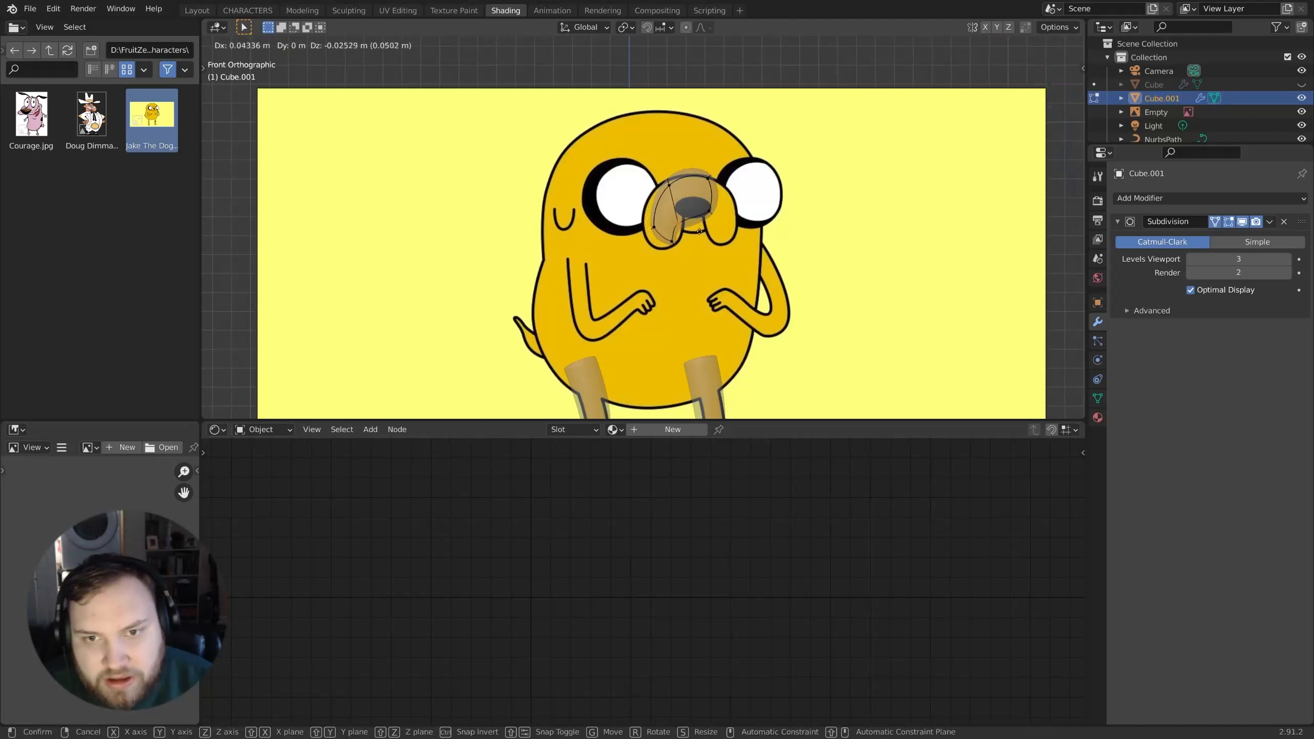
click(704, 233)
mouse_move(661, 237)
mouse_down()
mouse_move(684, 253)
mouse_move(670, 237)
mouse_up()
key(g)
click(687, 256)
Step: Rotate and move the snout's right-end and middle vertices so the mesh bends over the nose toward the right jowl
key(r)
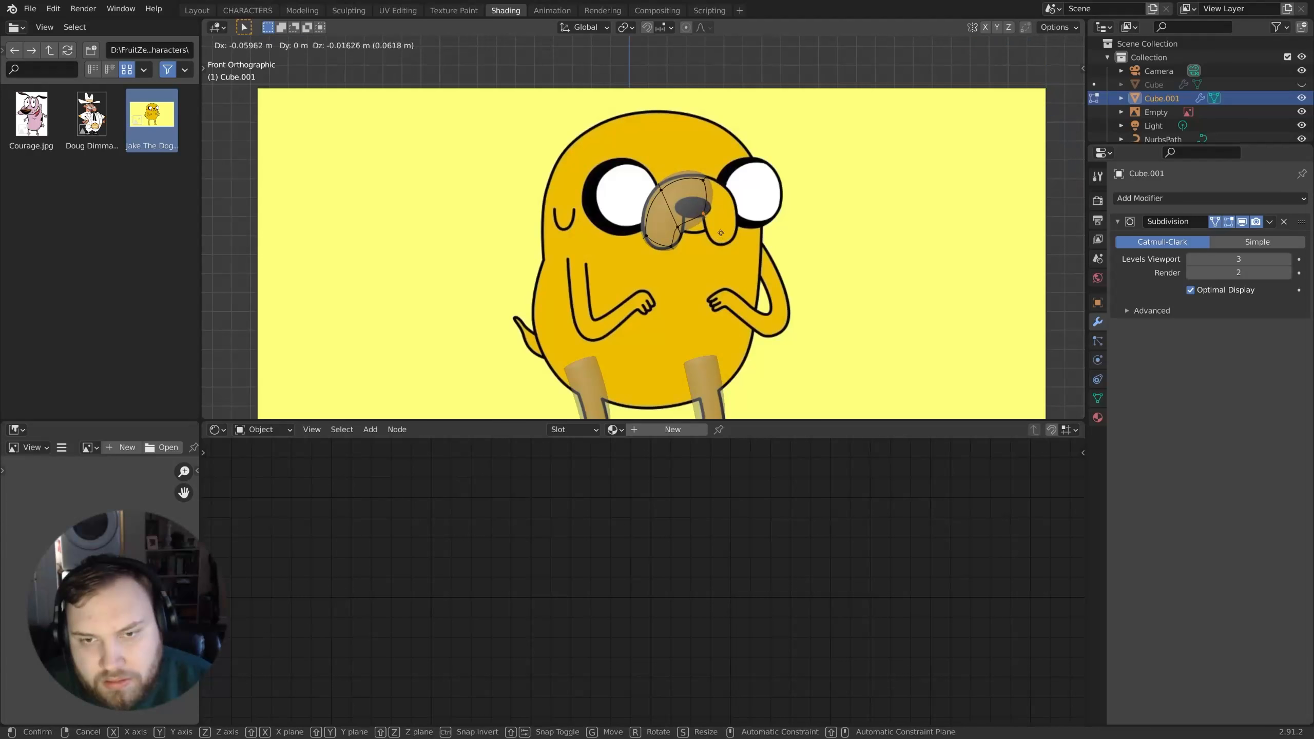
click(740, 206)
key(g)
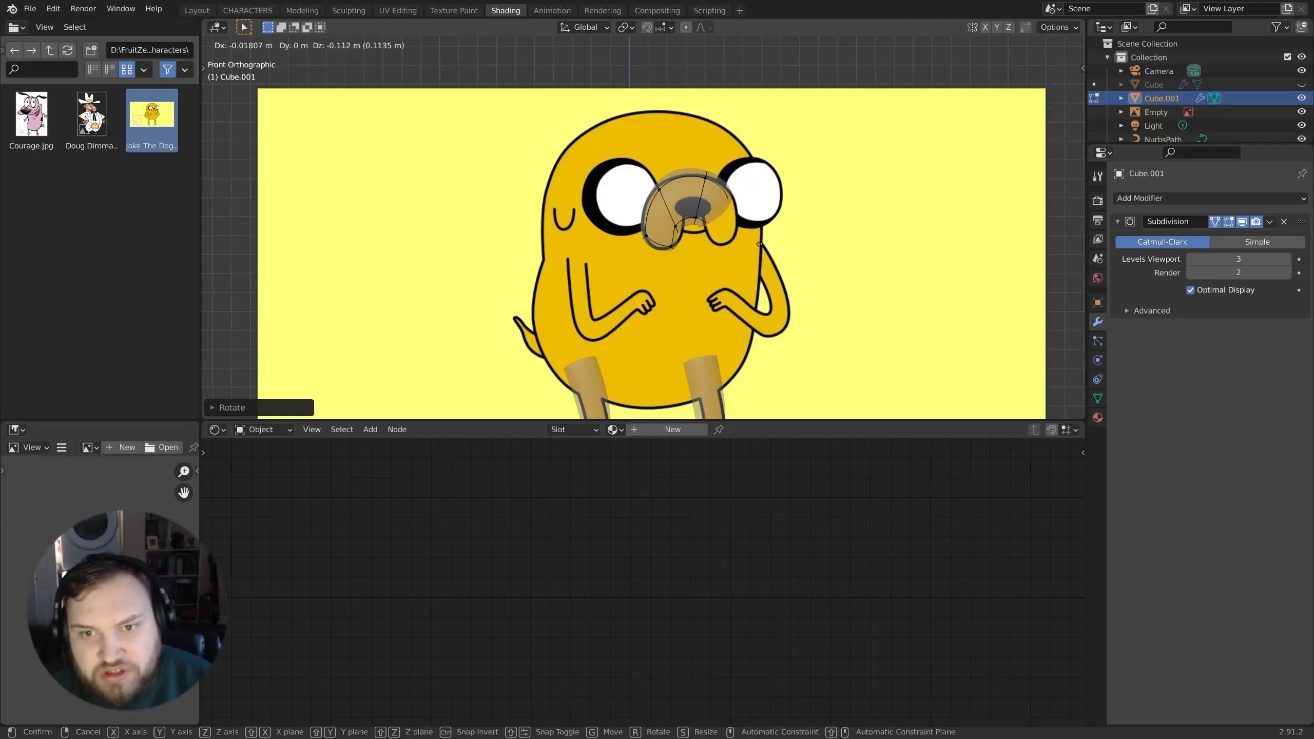
click(760, 243)
key(g)
click(758, 193)
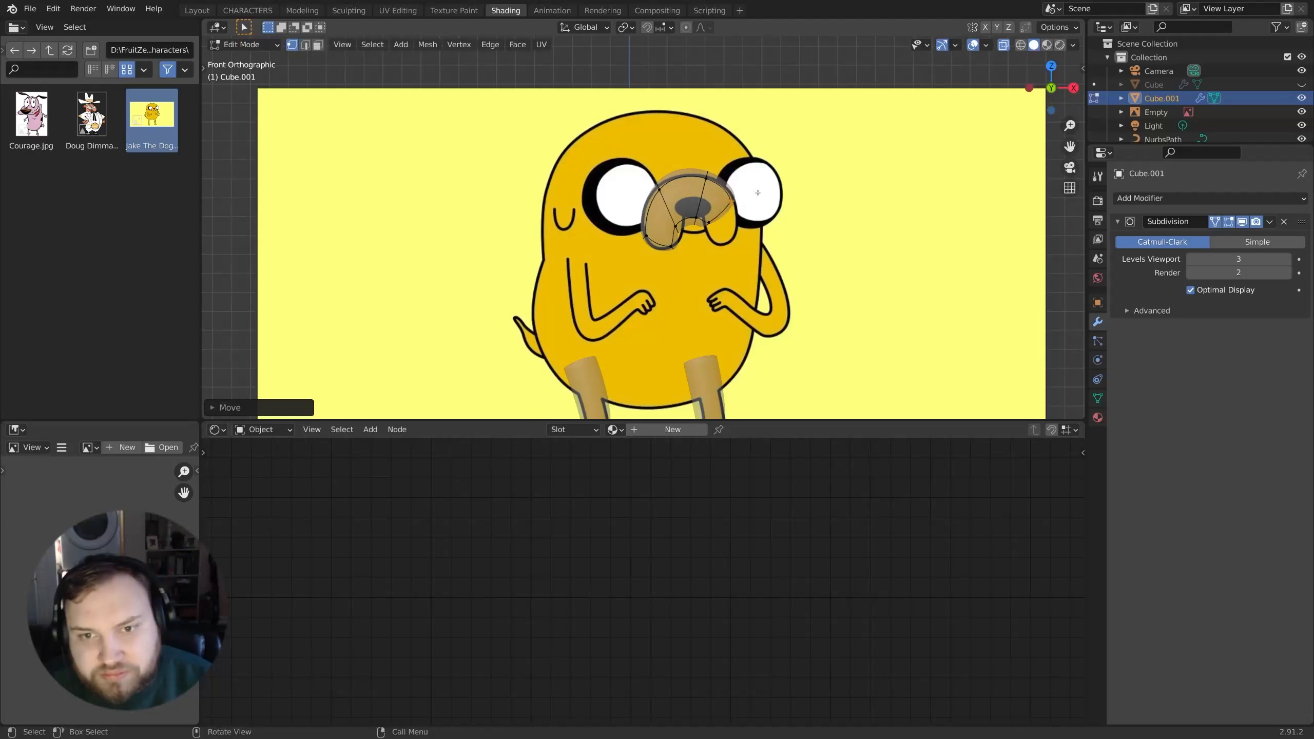
key(r)
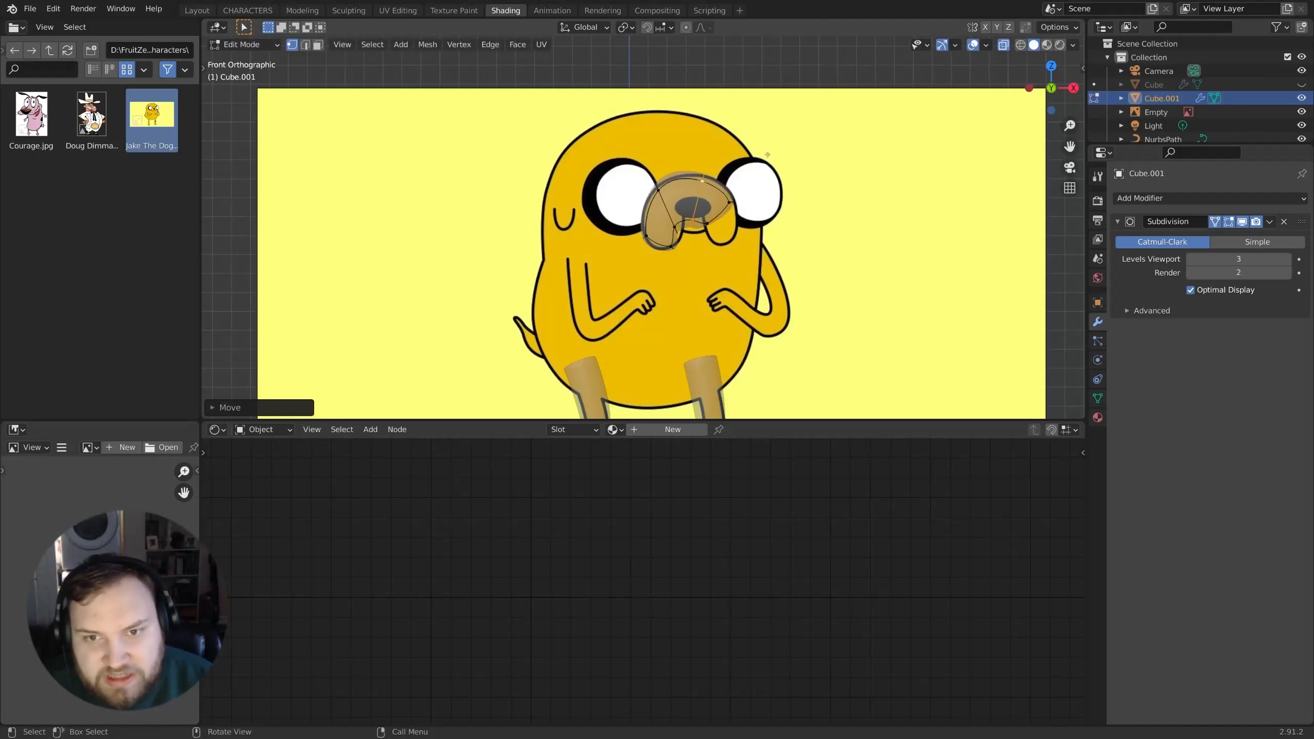
click(742, 188)
Step: Nudge the upper-left vertices, then scale and move the right-end vertices down to fill the reference's right jowl
drag(653, 182, 663, 198)
key(g)
click(666, 203)
drag(720, 212, 755, 254)
key(s)
click(814, 226)
key(g)
click(728, 203)
key(g)
click(712, 203)
key(g)
click(759, 255)
Step: Adjust the inner and lower vertices of the left jowl to follow the reference outline
drag(669, 216, 678, 257)
key(g)
click(691, 237)
key(g)
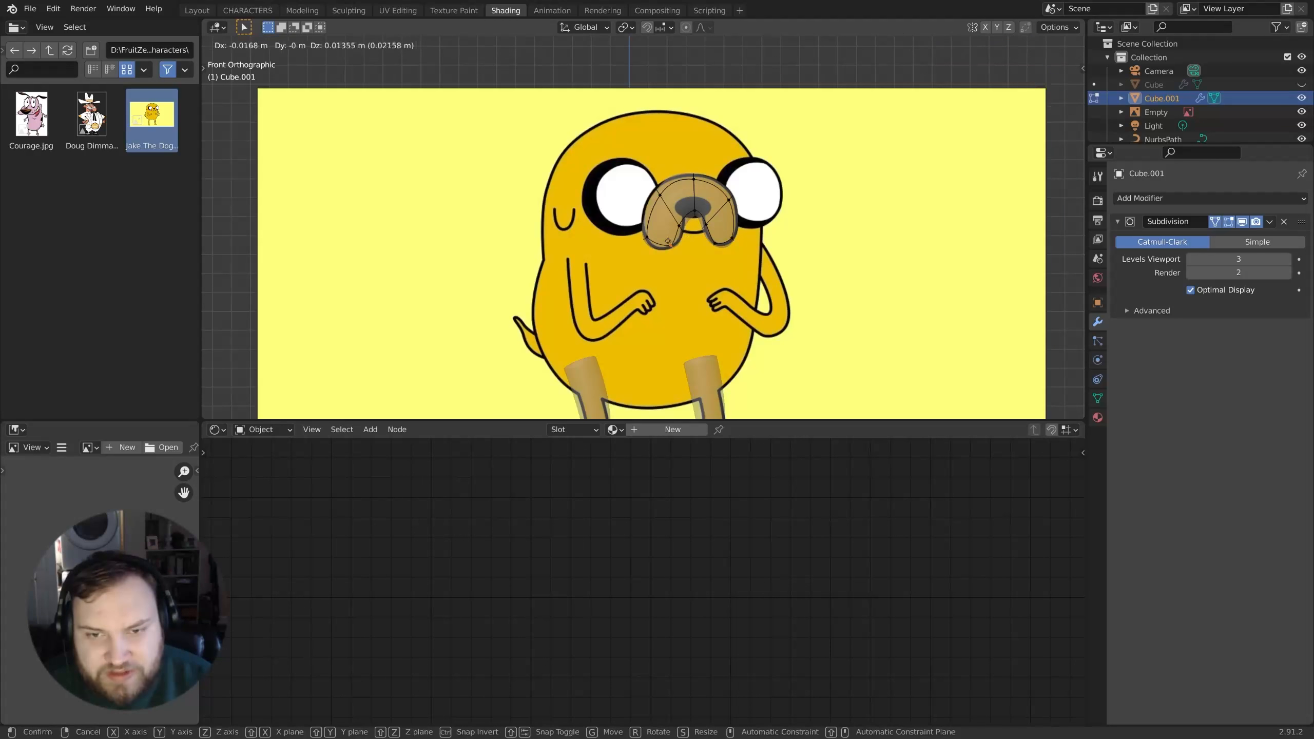
click(688, 258)
scroll(730, 235, up, 3)
scroll(730, 236, up, 4)
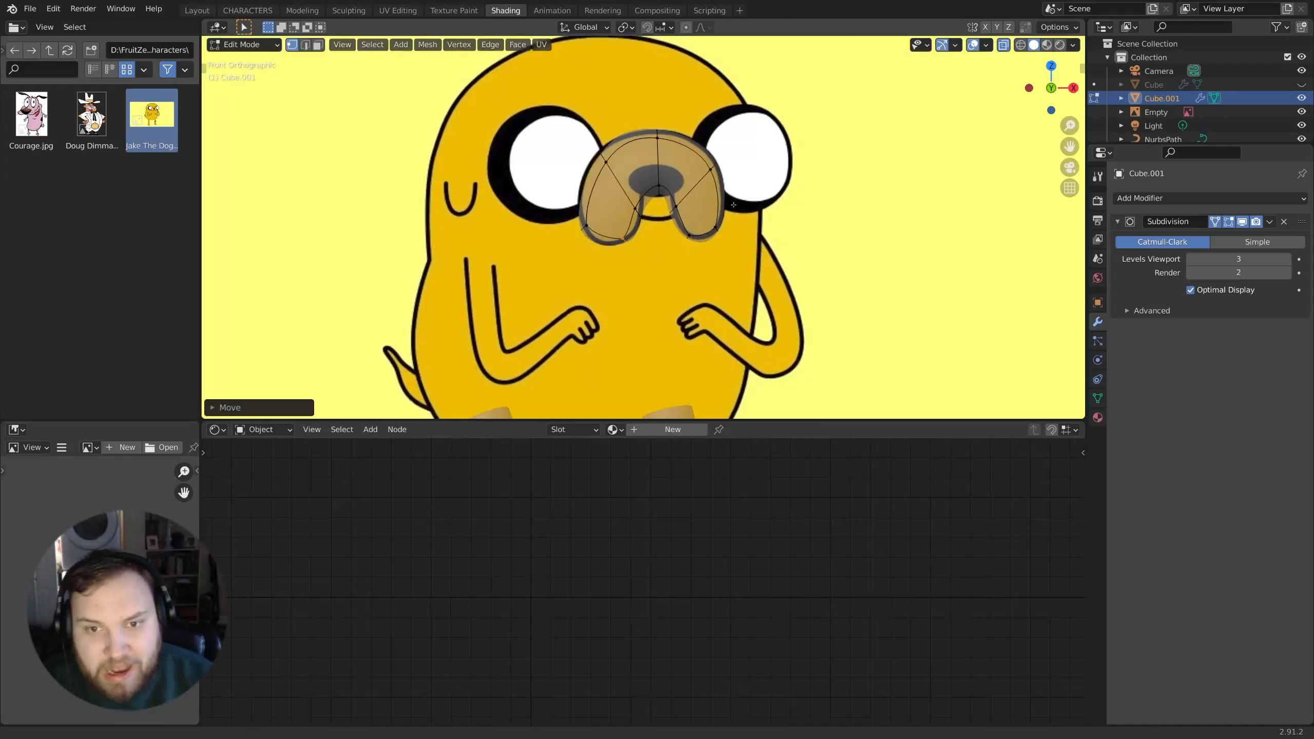
Step: Scale the whole snout mesh down along Y to make it thinner front to back
scroll(736, 275, down, 6)
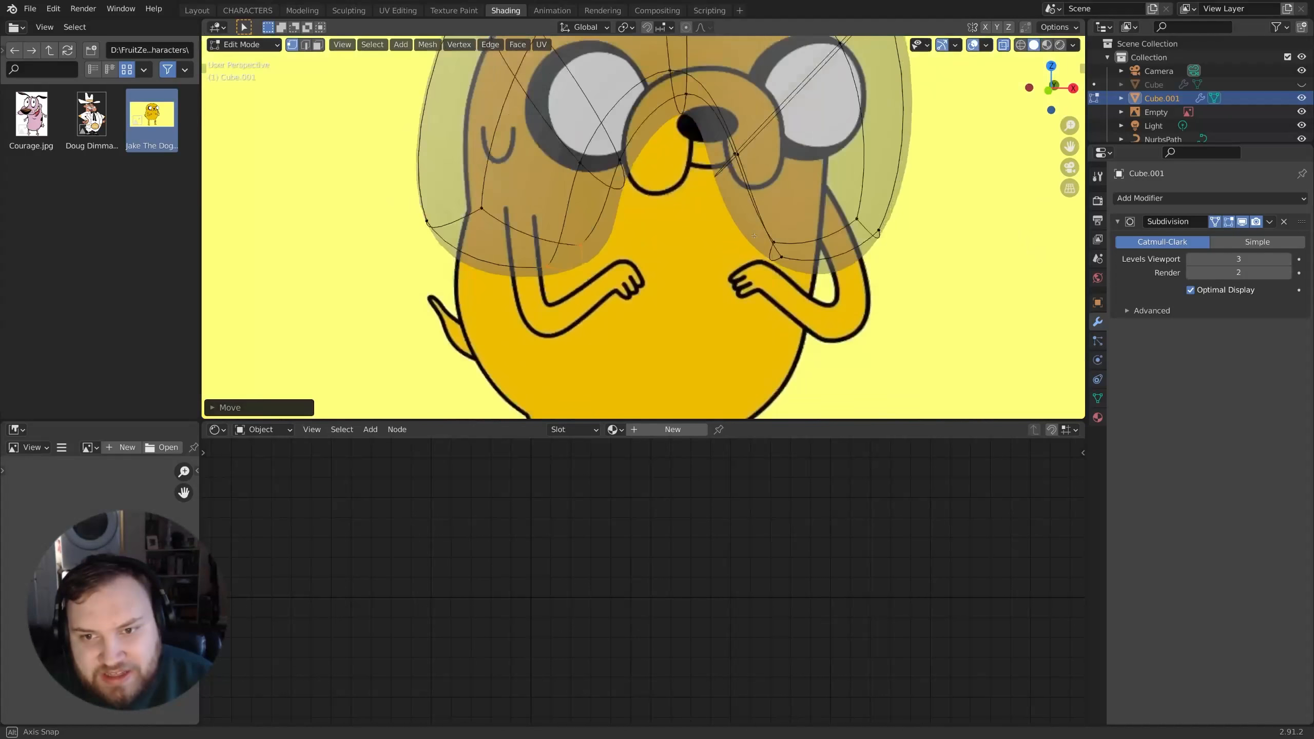
middle_drag(736, 276, 899, 270)
scroll(829, 192, down, 3)
key(a)
key(s)
key(y)
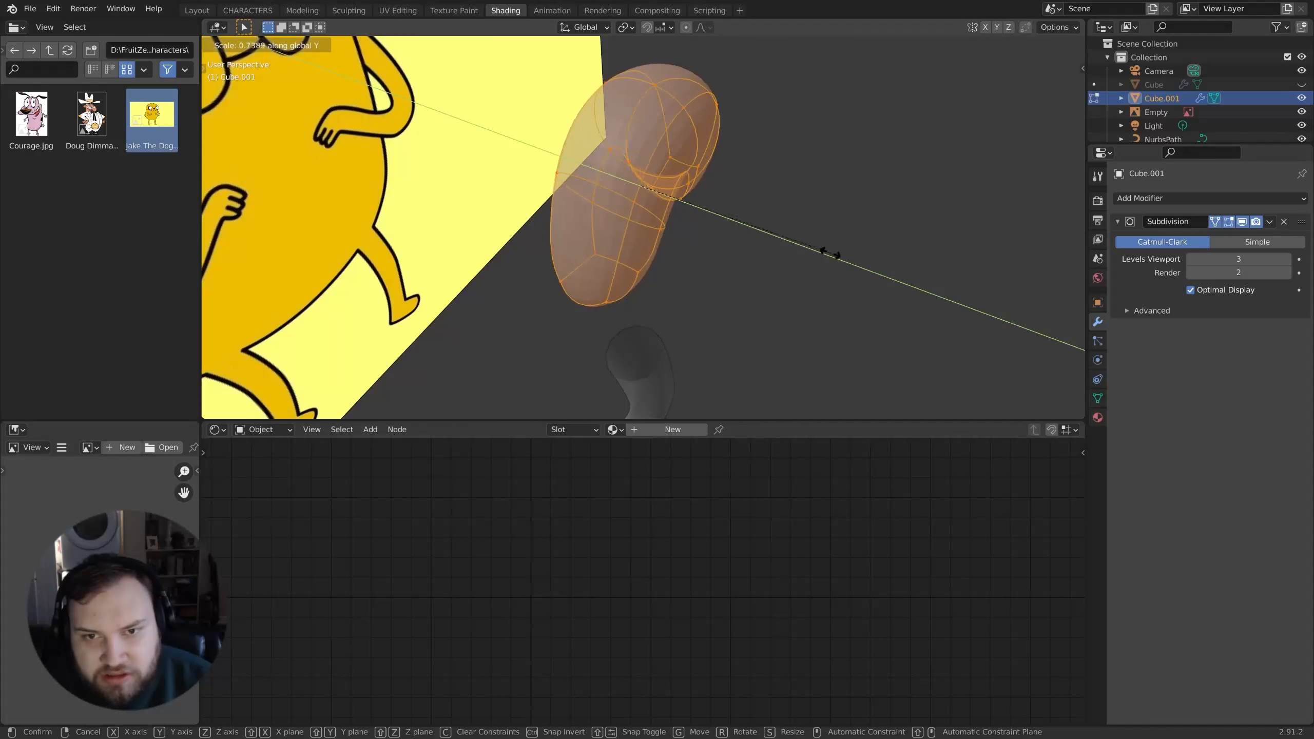
click(761, 233)
key(KP_1)
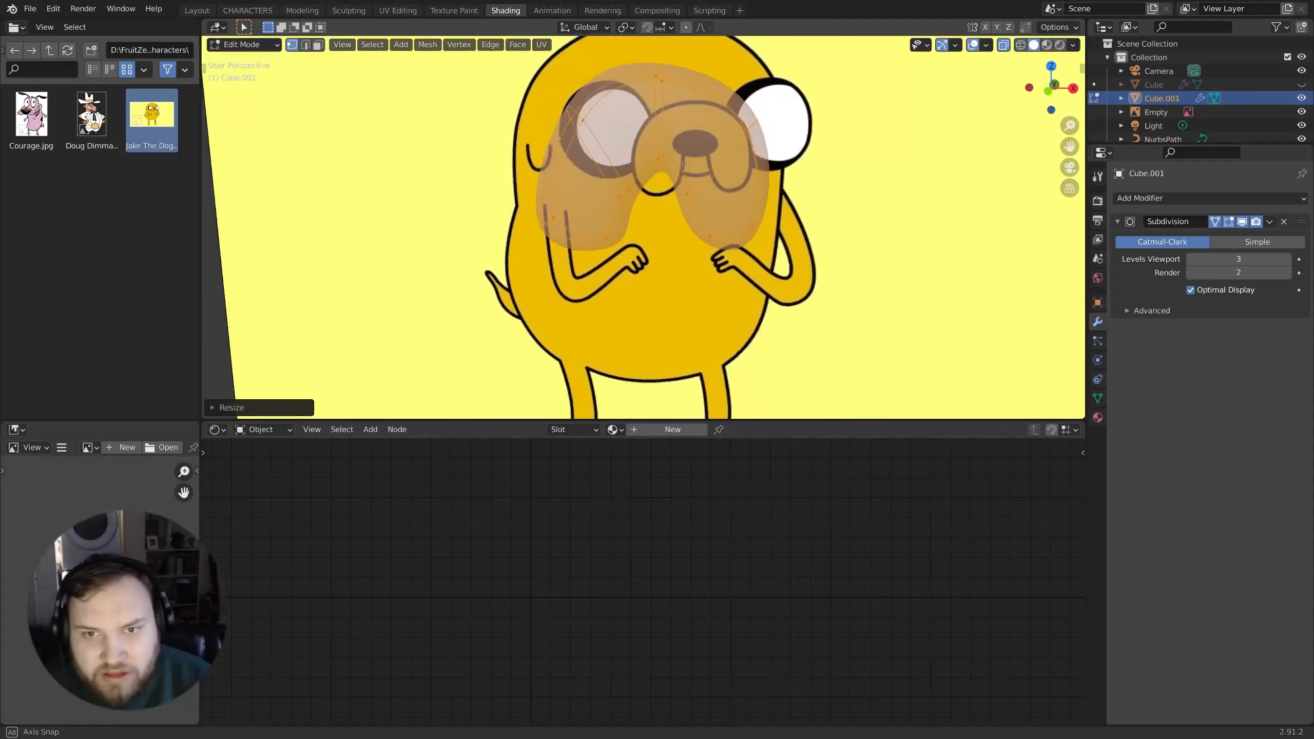
Step: Bevel the snout's centre edge loop into two loops and shift the bevelled section slightly up
scroll(637, 145, up, 5)
drag(677, 175, 677, 175)
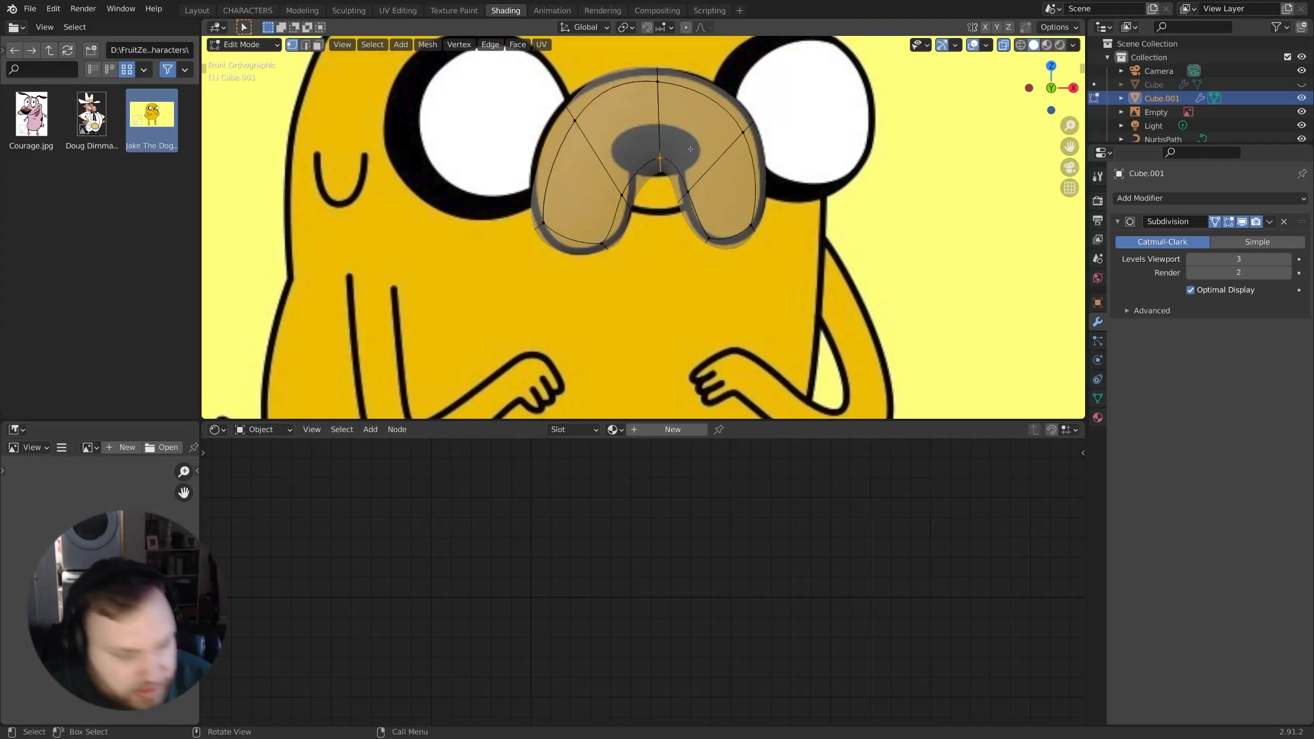
shift+middle_drag(738, 116, 722, 160)
key(ctrl+b)
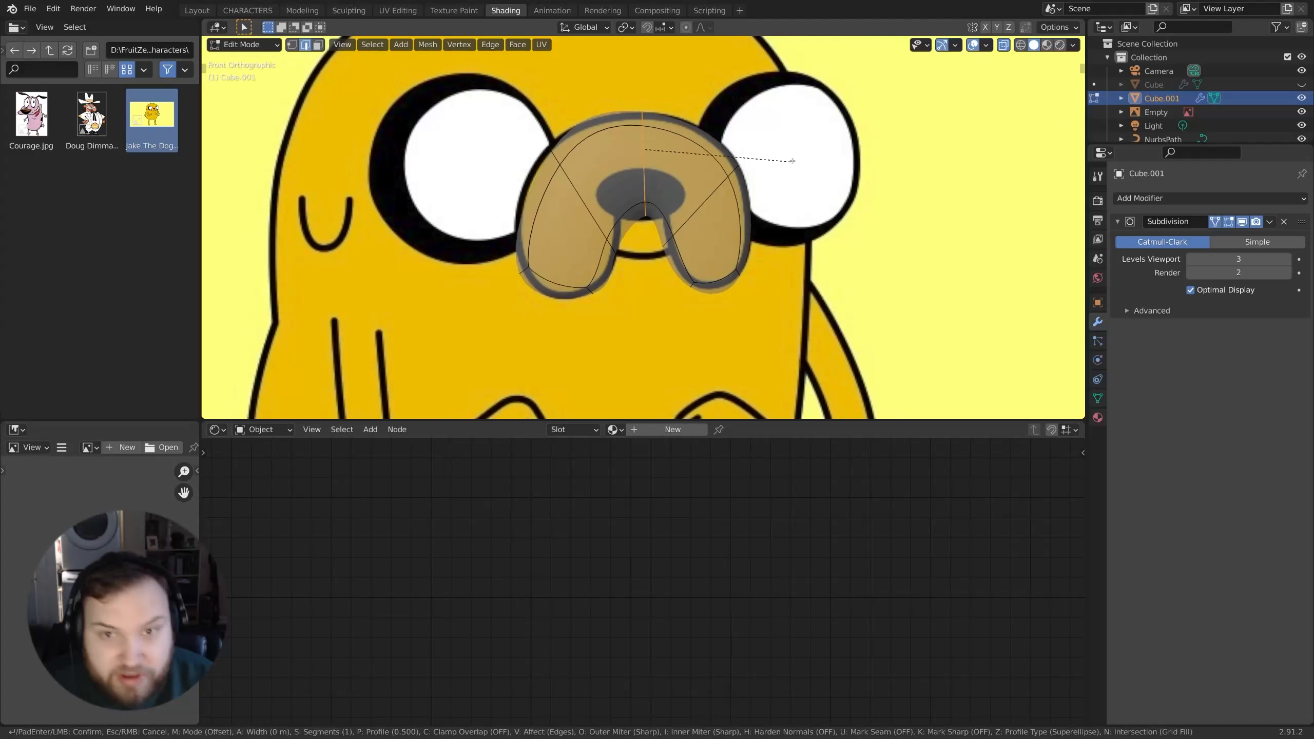
click(818, 161)
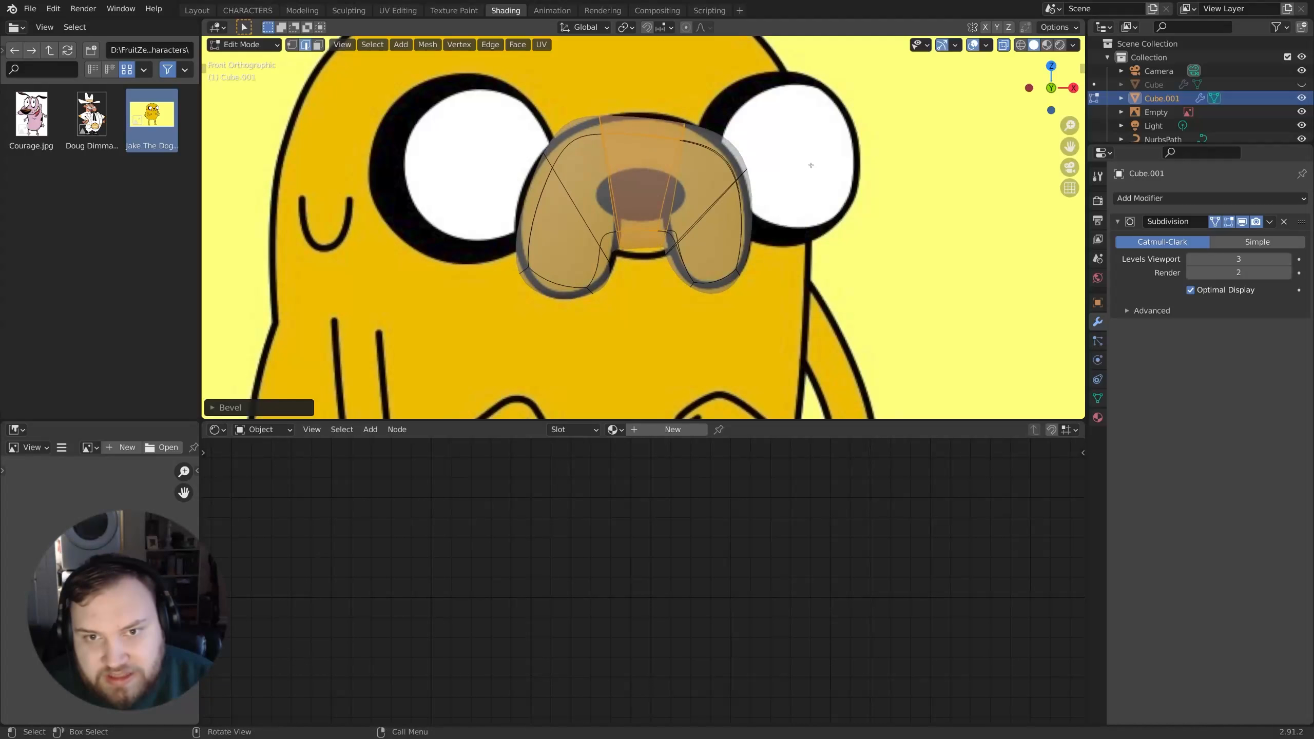
key(g)
click(817, 153)
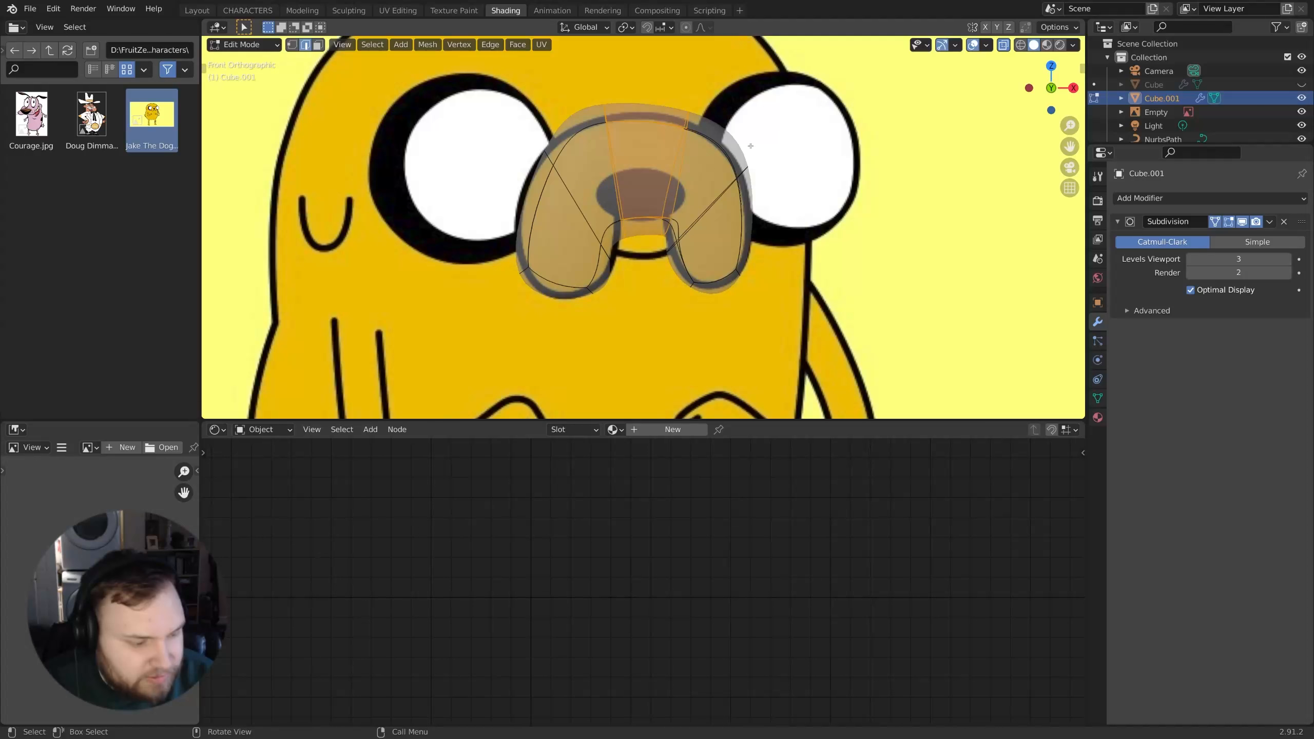
Step: Move the snout's top and inner jowl vertices to match the reference curve around the nose and mouth
drag(627, 124, 706, 150)
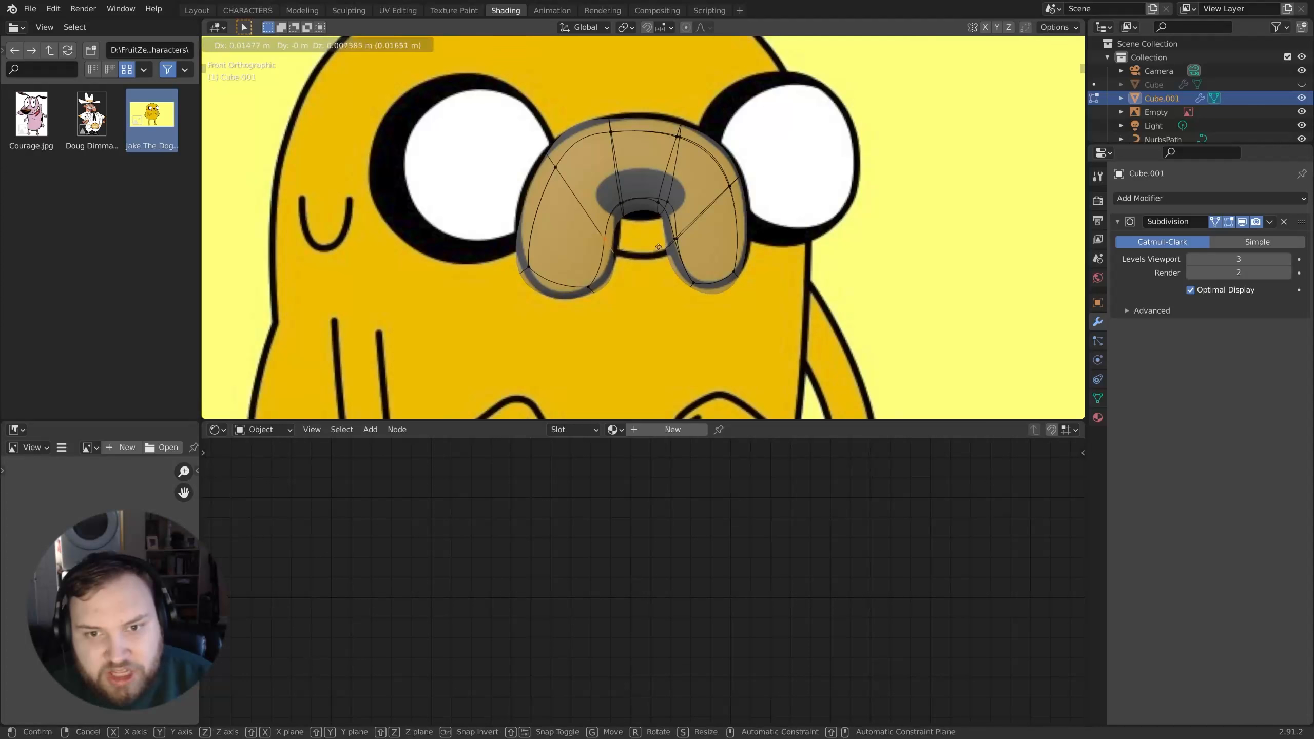
click(603, 242)
drag(659, 224, 682, 249)
key(g)
click(681, 248)
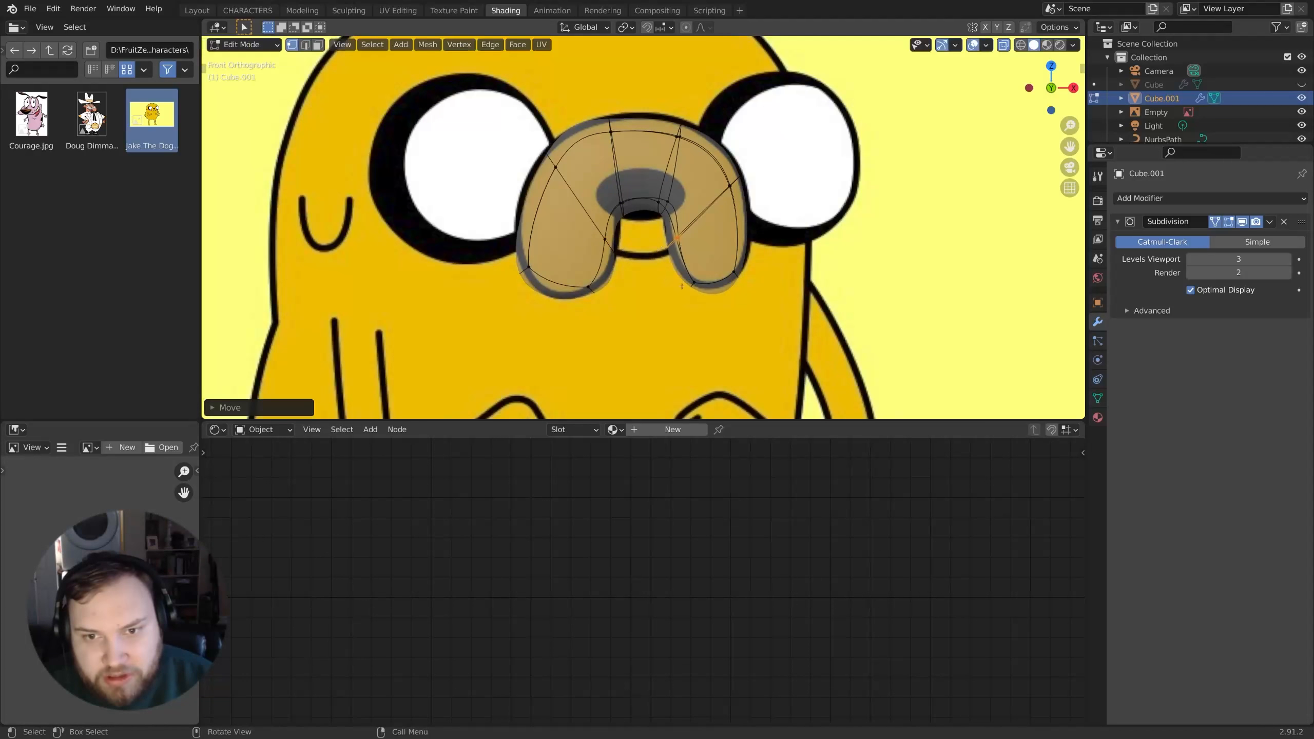
key(g)
click(741, 260)
Step: Move the outer lower vertices of both jowls to align them with the reference outline
drag(752, 285, 752, 286)
key(g)
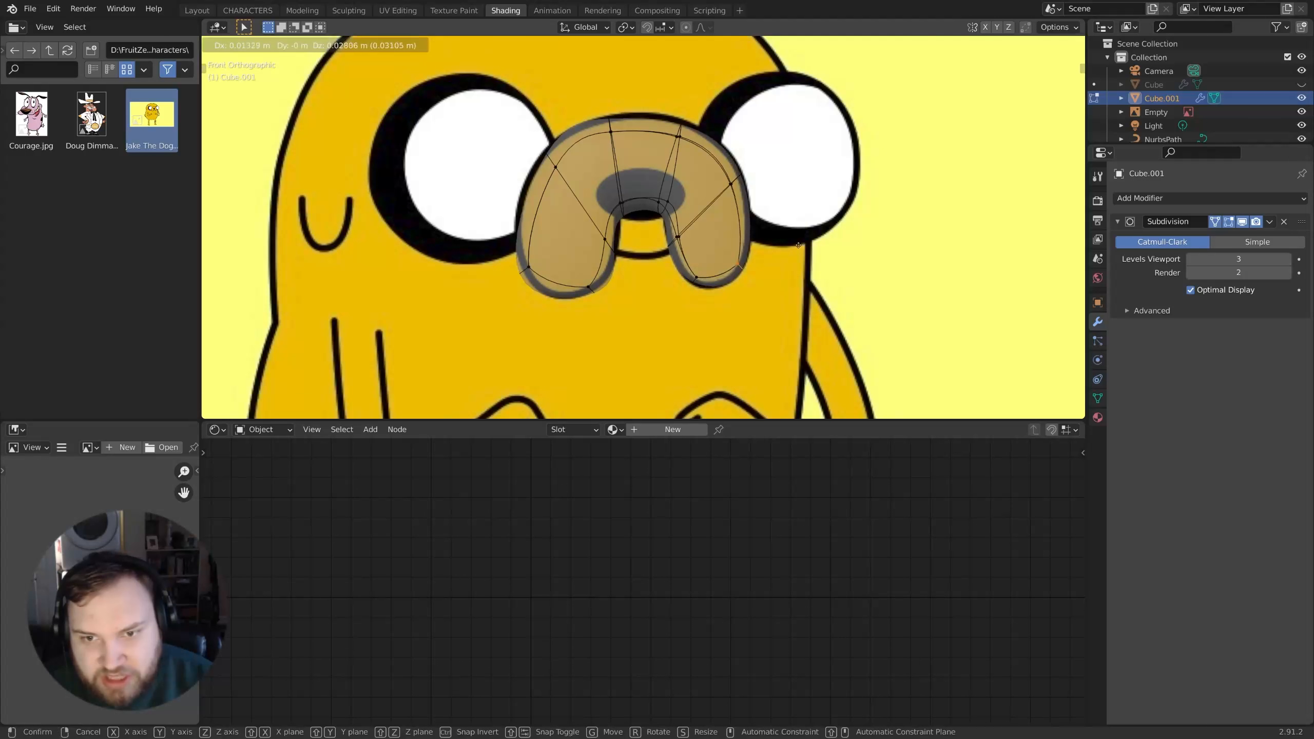
click(799, 245)
drag(548, 251, 549, 251)
key(g)
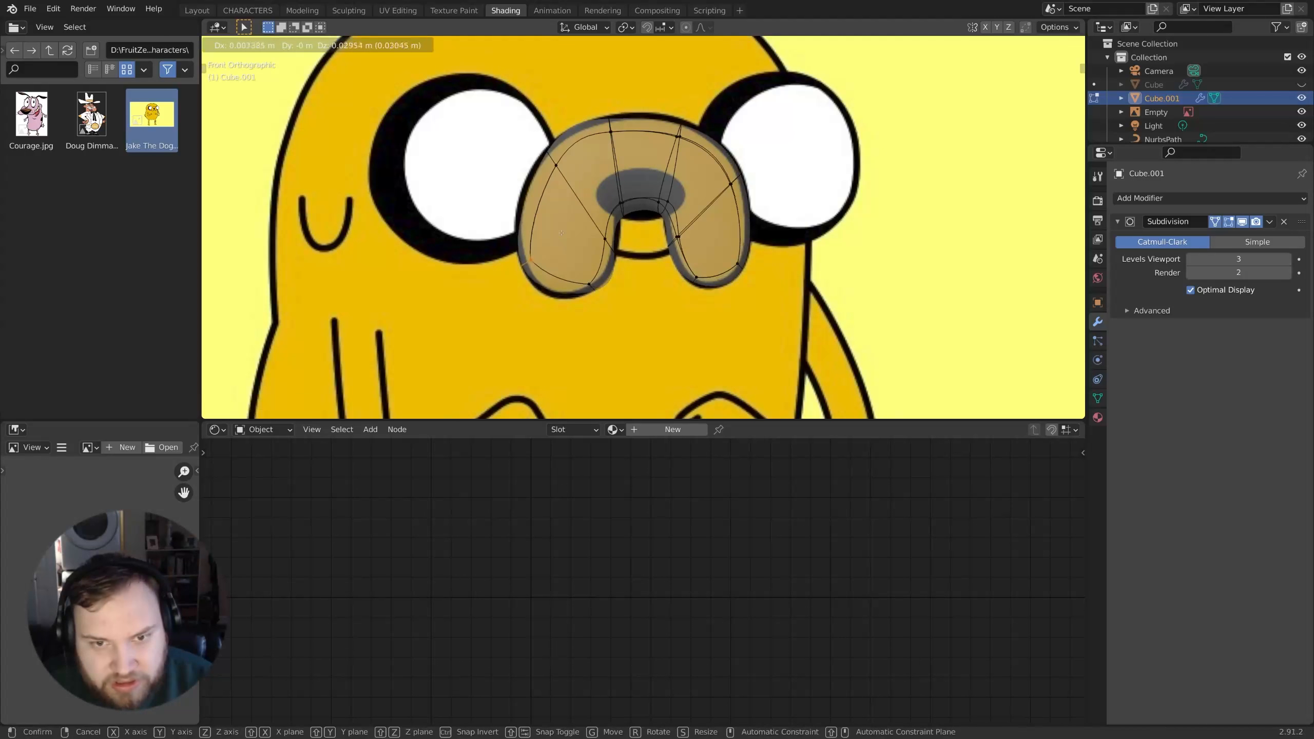
click(562, 233)
Step: Duplicate the face at the snout's underside centre, extrude it about 0.12 m downward and select the whole new piece
middle_drag(647, 218, 697, 238)
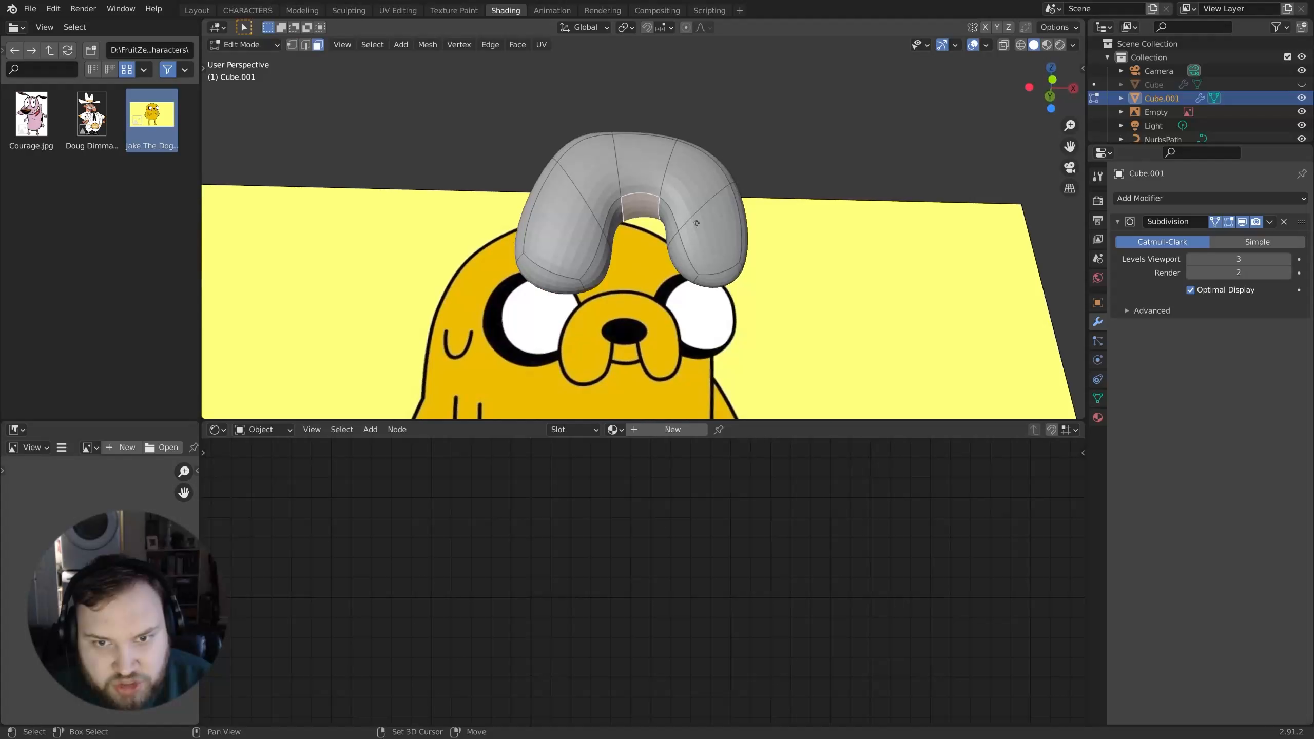
key(shift+d)
key(z)
key(z)
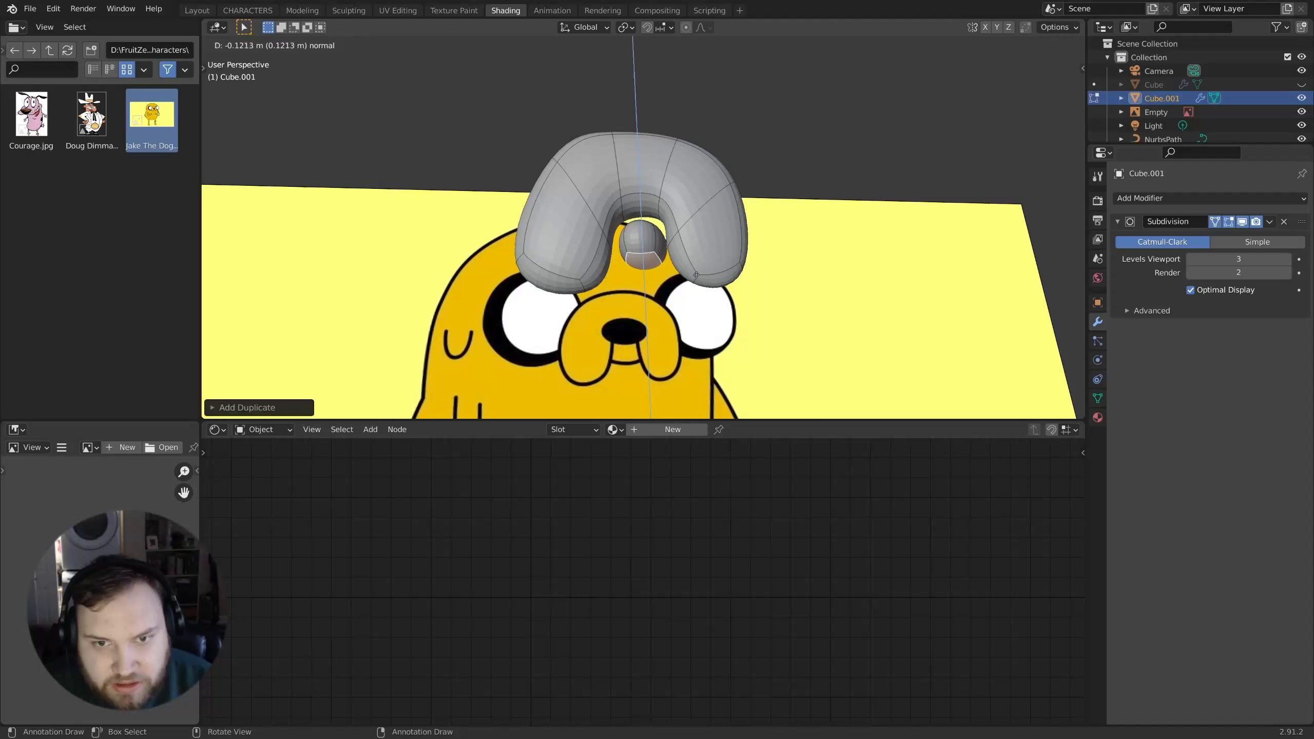
click(697, 274)
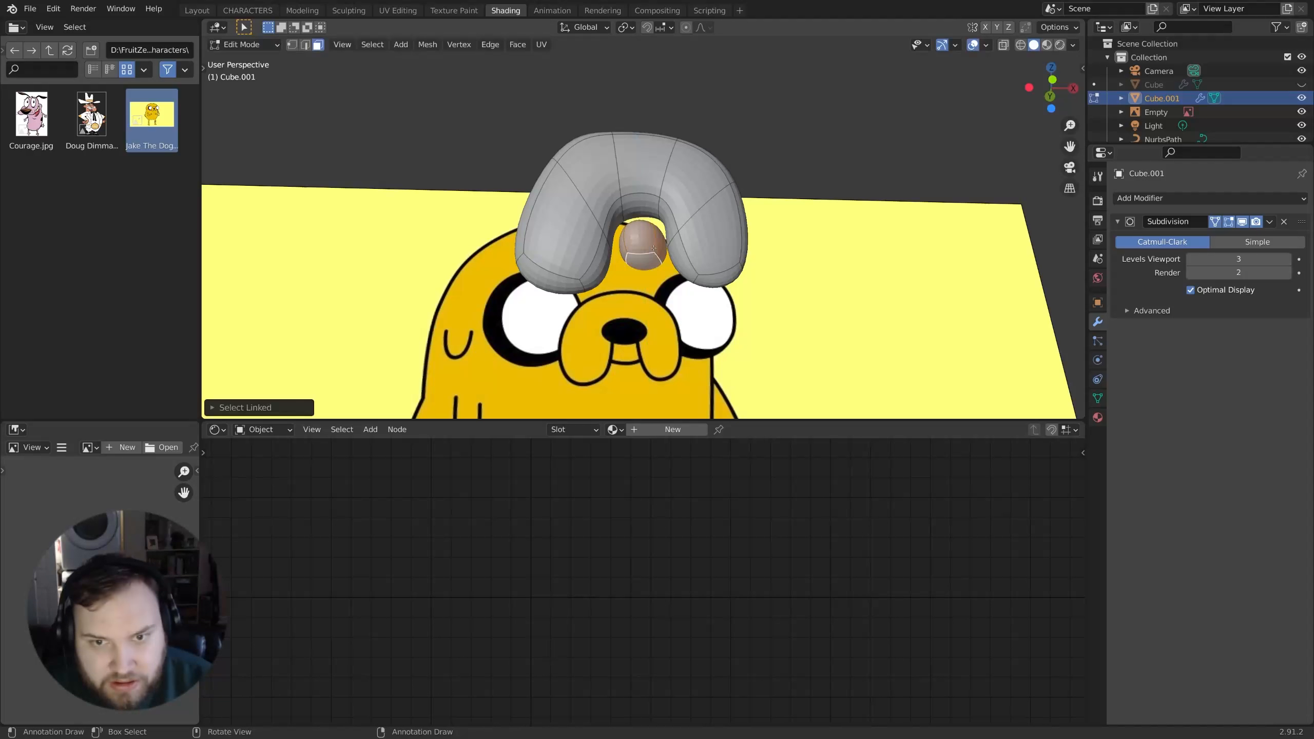
key(KP_1)
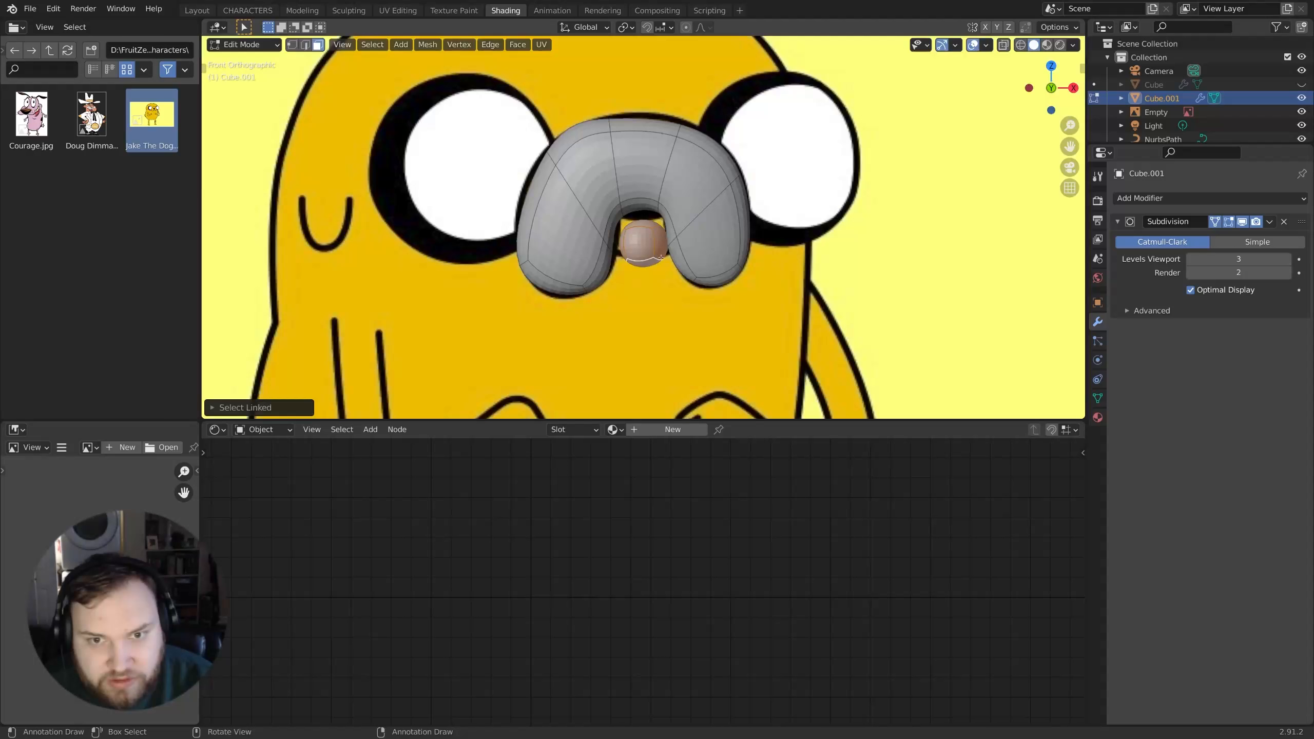
Step: Subdivide the small mouth piece between the jowls and resize it
right_click(652, 232)
click(652, 232)
middle_drag(652, 233, 862, 256)
scroll(846, 289, up, 3)
scroll(846, 289, up, 2)
key(s)
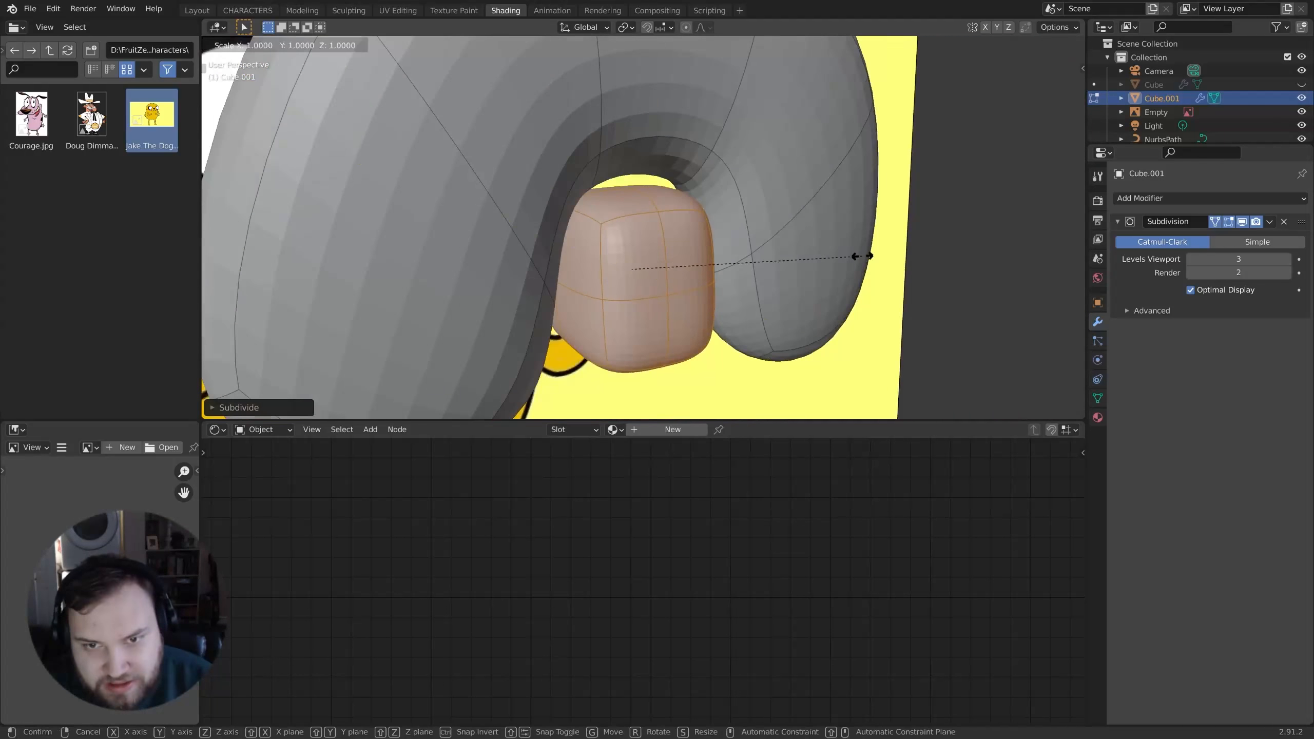
click(728, 250)
key(KP_1)
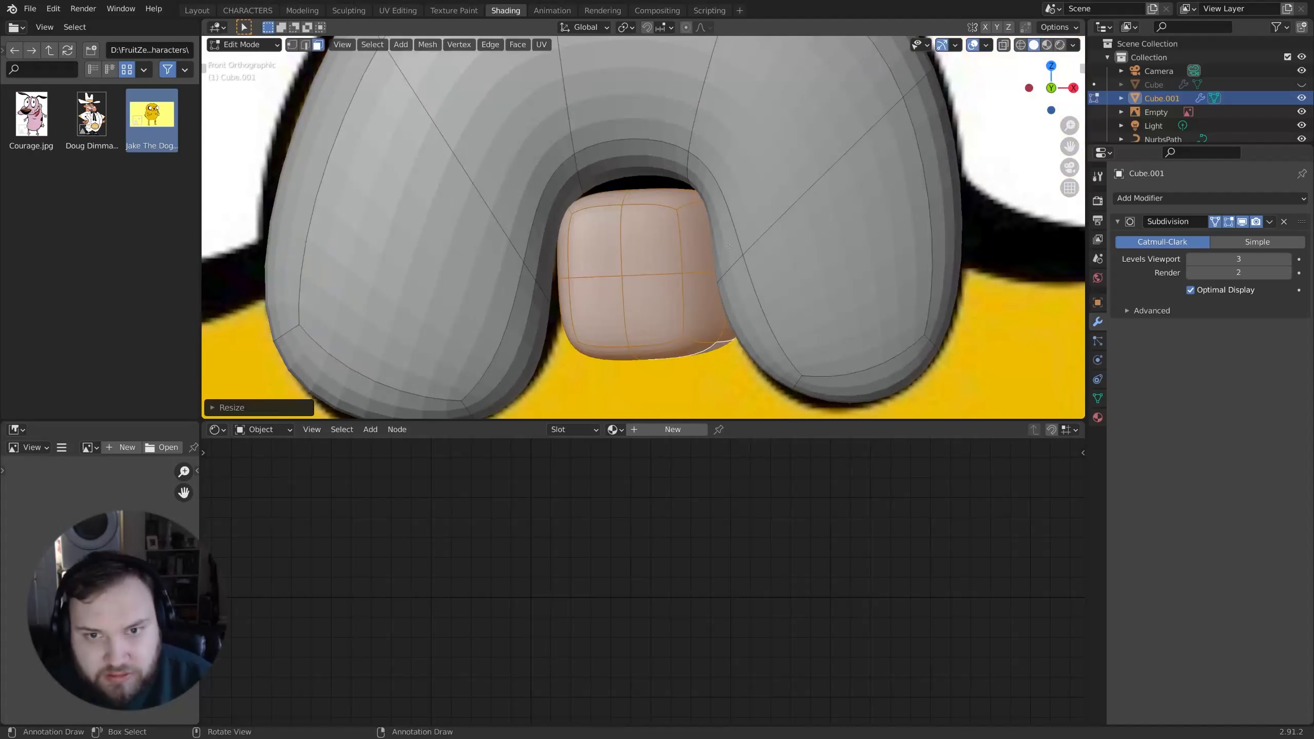
Step: Switch to wireframe shading and move the mouth piece up between the jowls to the reference's lower lip
scroll(732, 252, down, 8)
key(z)
click(638, 257)
scroll(638, 255, up, 4)
scroll(639, 256, up, 3)
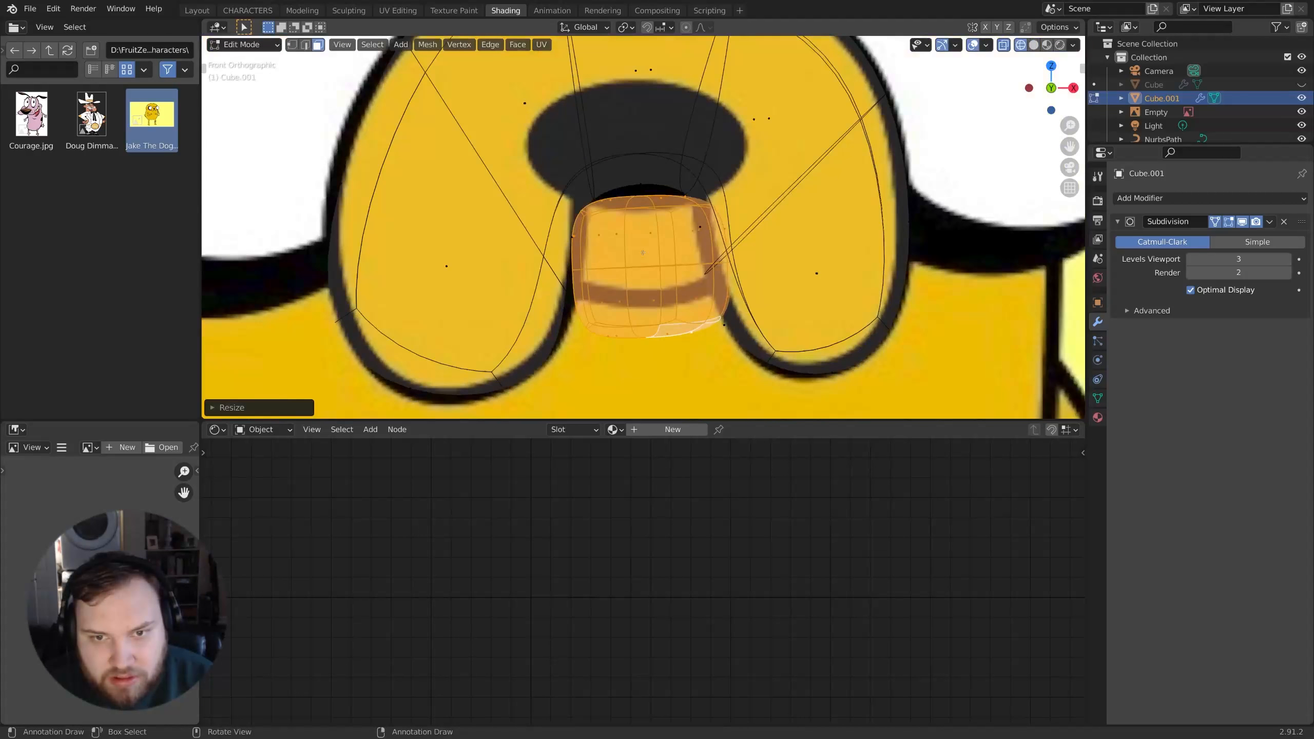
key(g)
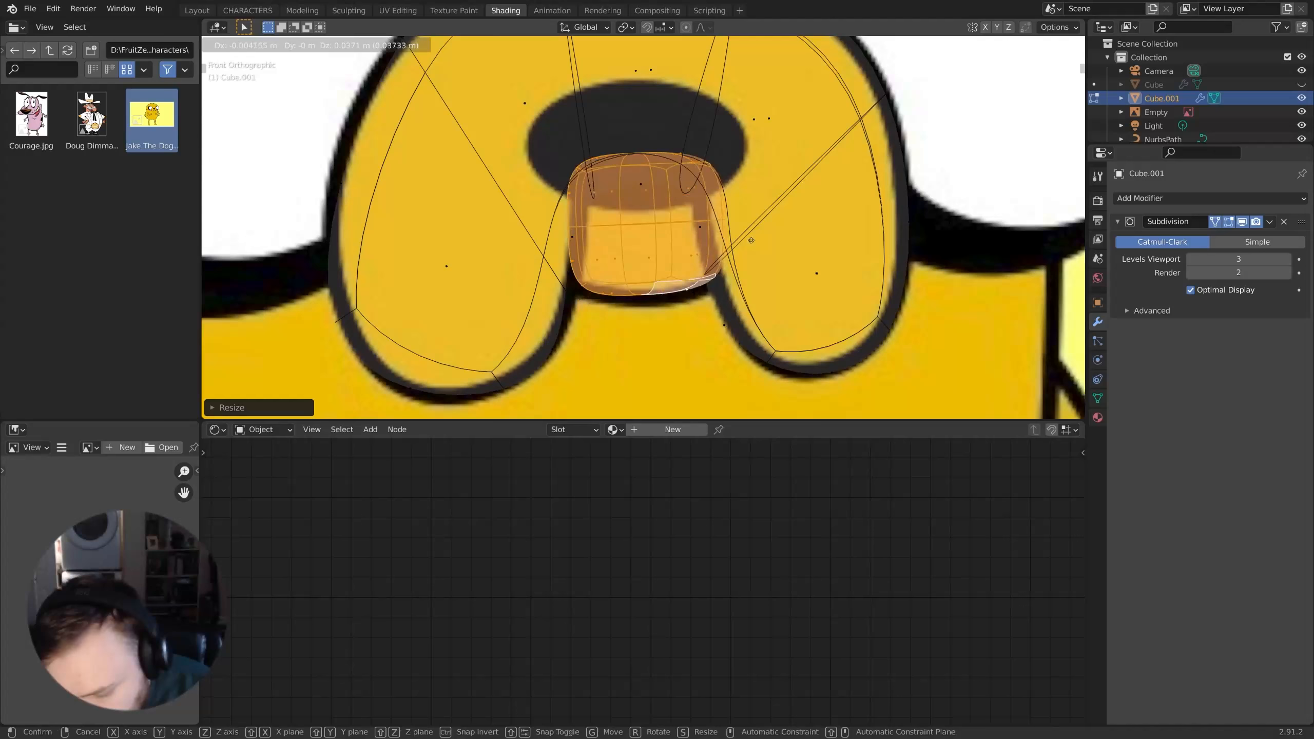
click(751, 241)
Step: Enlarge the mouth piece and shift it along Y relative to the jowls
middle_drag(751, 240, 787, 276)
key(s)
click(867, 215)
key(g)
key(y)
click(866, 207)
key(alt+z)
key(alt+z)
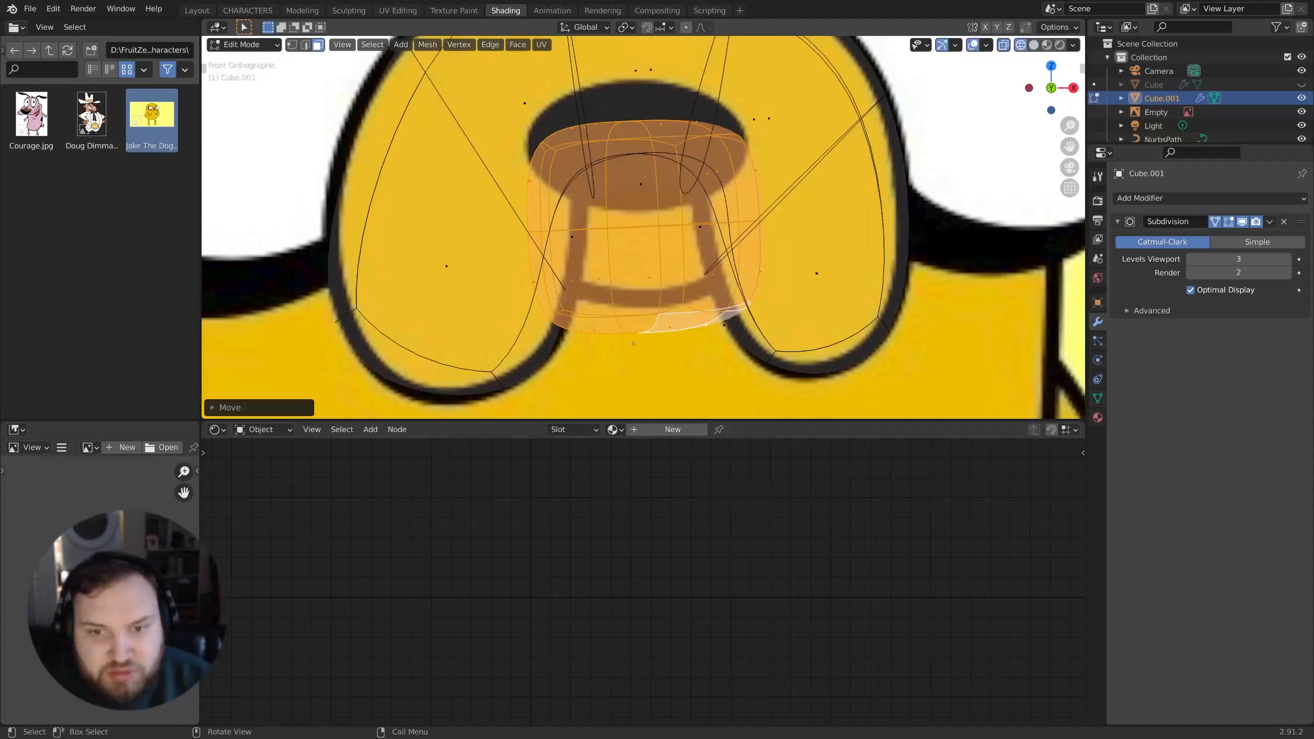
Step: Reposition the mouth piece and move its bottom centre vertices down toward the reference's lower lip line
scroll(724, 262, down, 4)
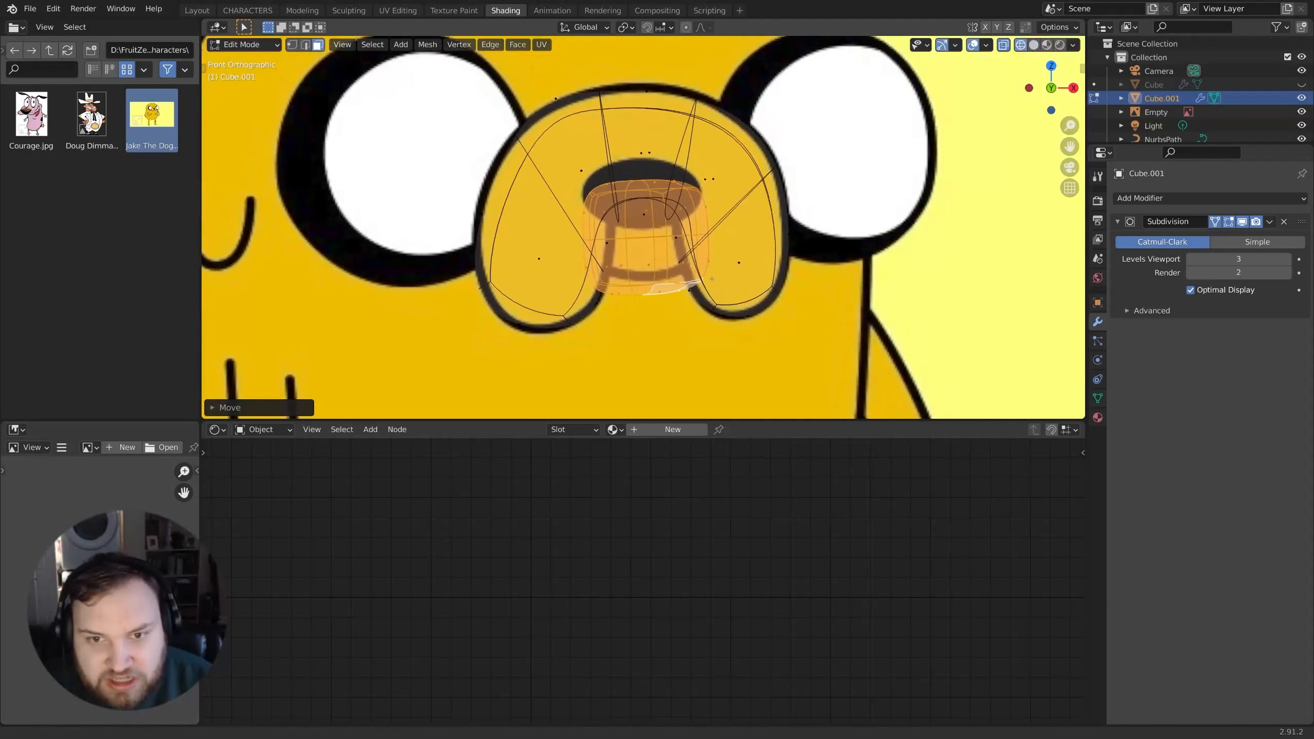
key(g)
click(748, 246)
key(g)
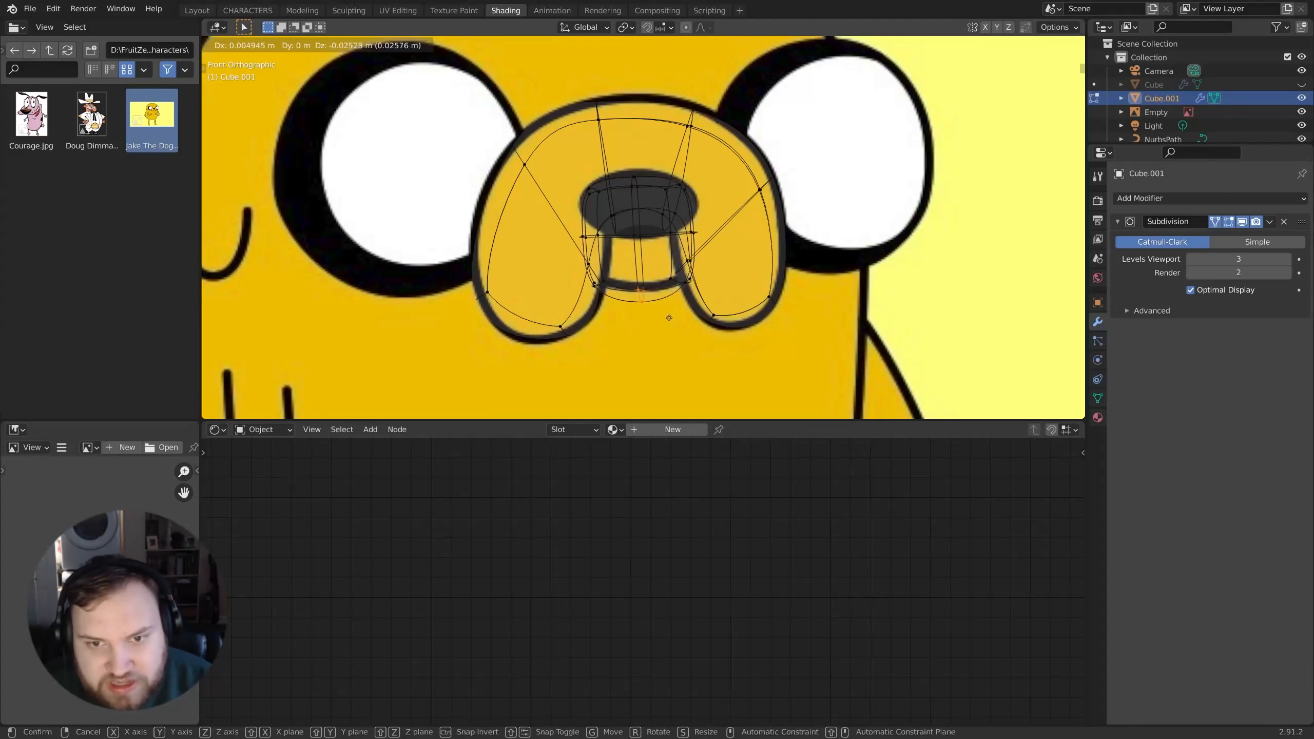
click(668, 314)
Step: Select the linked mouth piece and move it and its vertices to fit behind the jowls in wireframe
key(l)
key(g)
key(shift+z)
mouse_move(694, 269)
middle_down()
mouse_move(731, 137)
mouse_move(752, 122)
mouse_move(696, 240)
mouse_move(709, 220)
mouse_move(663, 207)
middle_up()
click(678, 253)
key(shift+z)
key(g)
click(663, 241)
click(634, 226)
key(g)
click(668, 224)
Step: Return to solid shading and move an edge of the mouth piece to refine its shape between the jowls
key(z)
key(z)
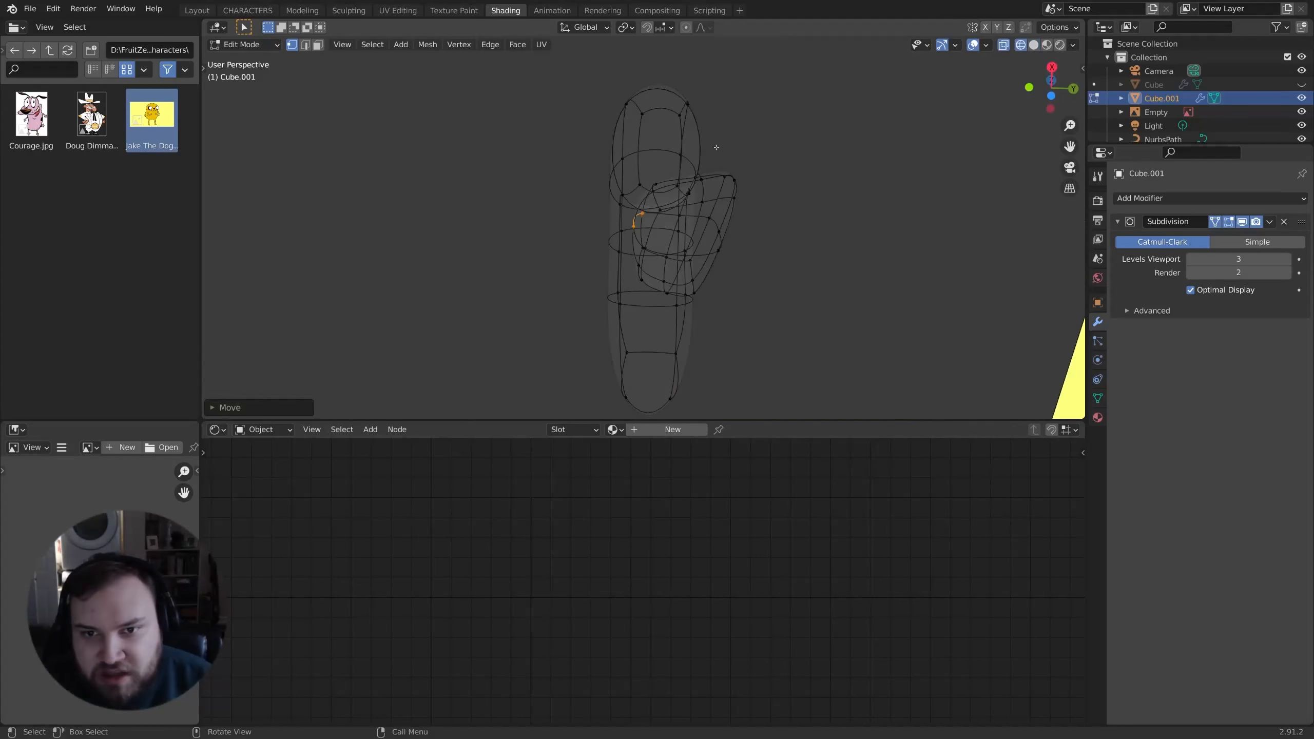
key(g)
key(z)
mouse_move(792, 227)
middle_down()
mouse_move(761, 271)
mouse_move(815, 247)
middle_up()
key(2)
click(484, 280)
middle_drag(483, 279, 455, 279)
key(g)
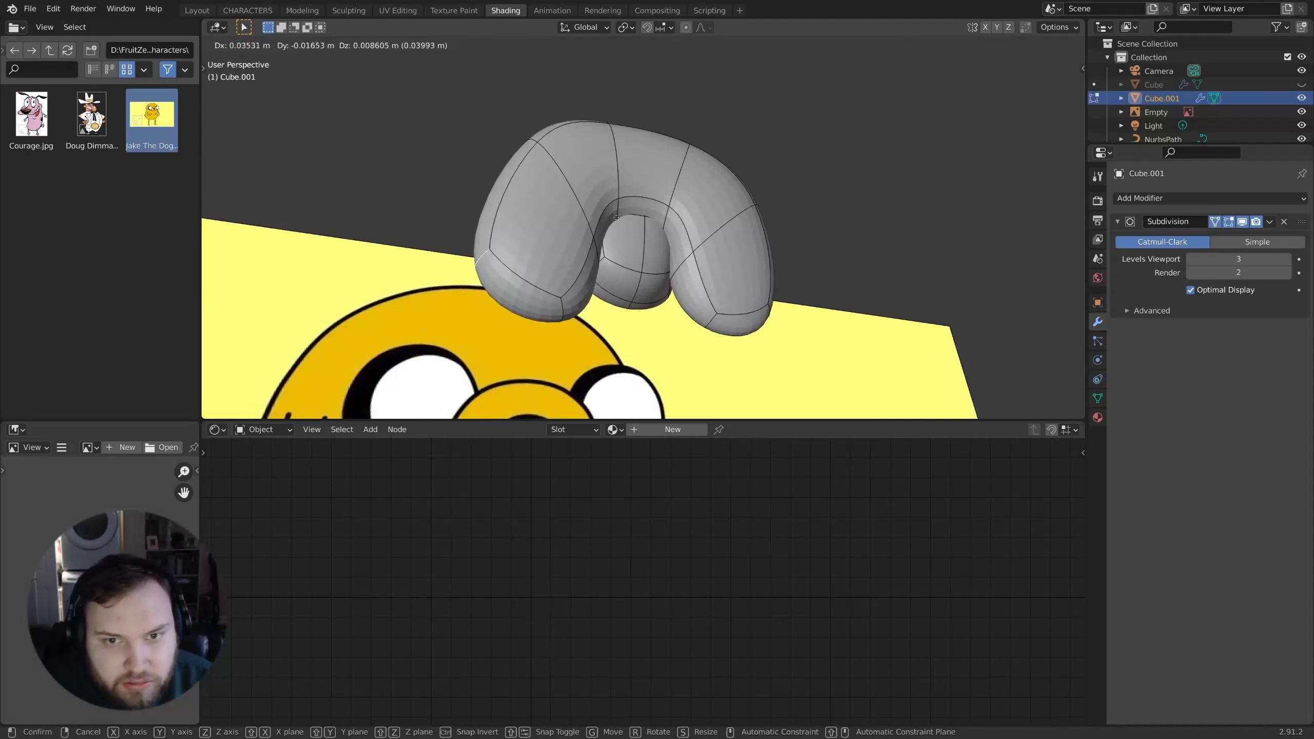
click(465, 268)
Step: Snap the 3D cursor to the selected vertex at the top of the gap between the jowls
middle_drag(754, 179, 743, 130)
key(shift+s)
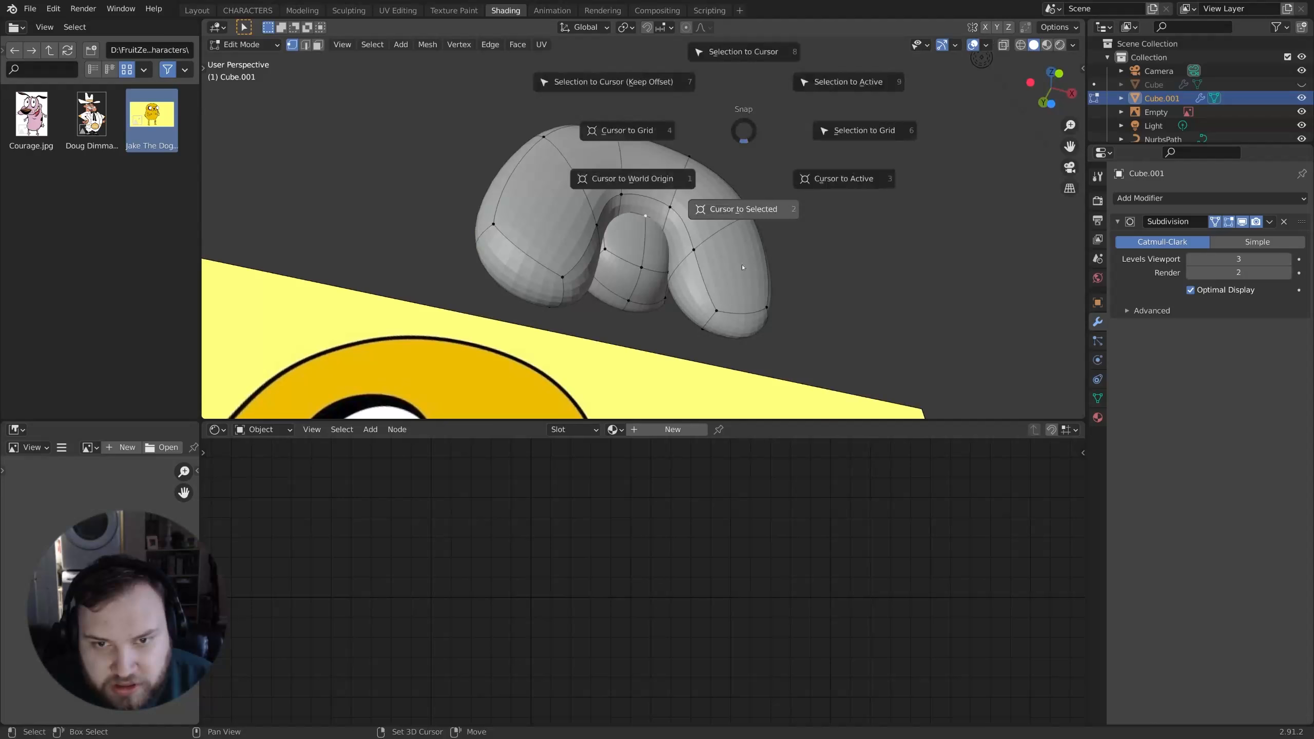
click(743, 208)
Step: Add a cube at the 3D cursor for the nose, widen it along X and scale it down to about 0.65
mouse_move(744, 208)
middle_down()
mouse_move(788, 232)
mouse_move(772, 253)
mouse_move(744, 232)
middle_up()
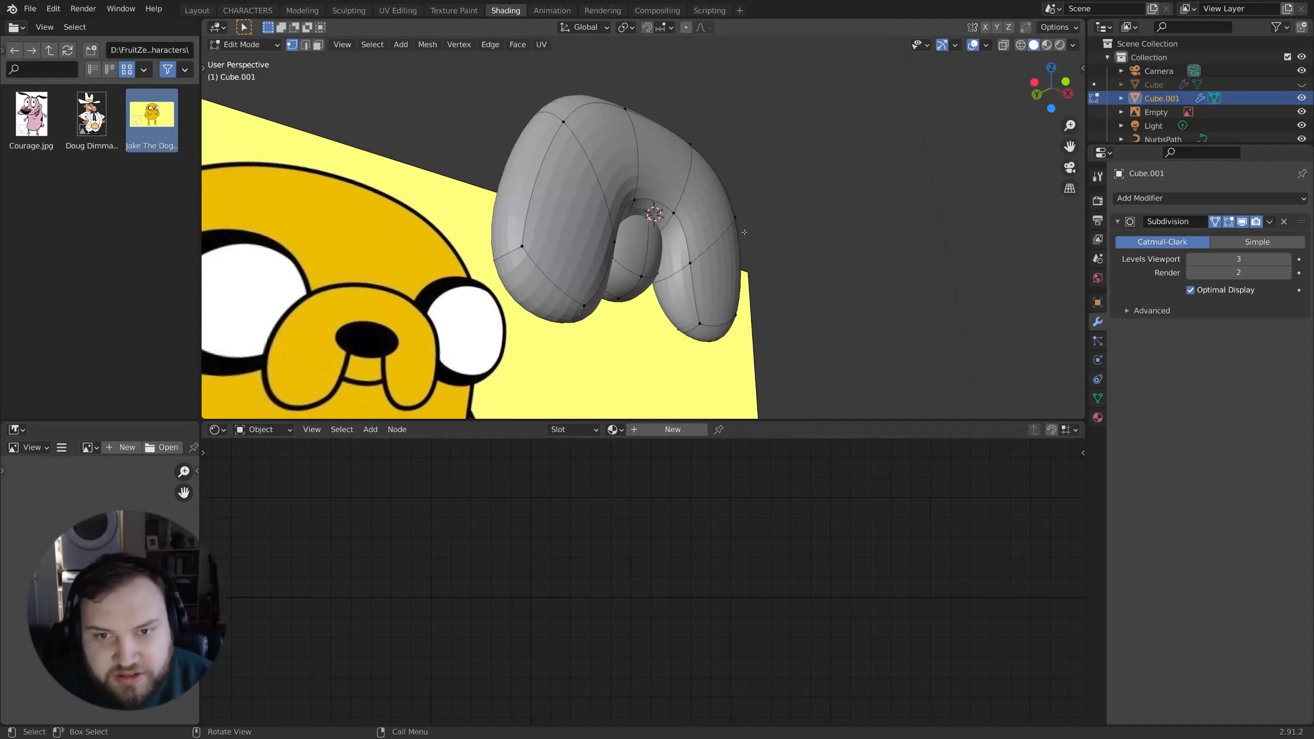
click(747, 249)
key(s)
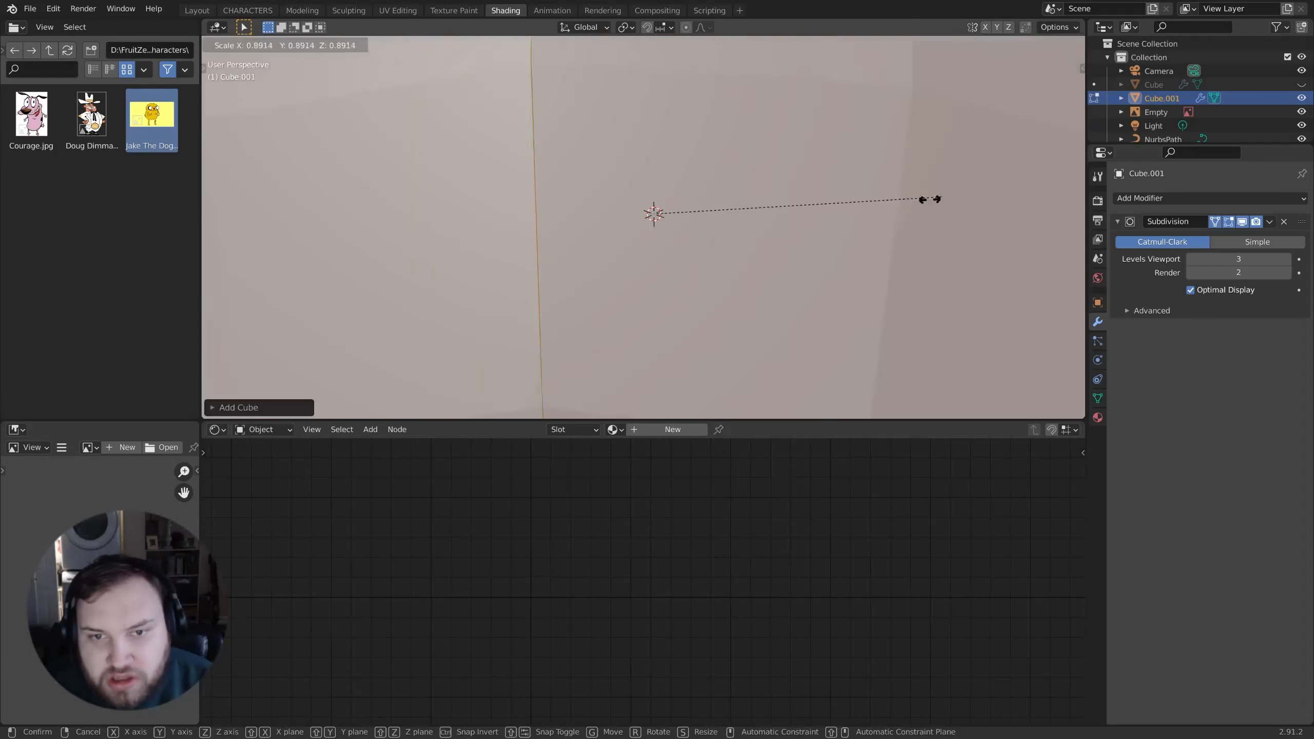
key(x)
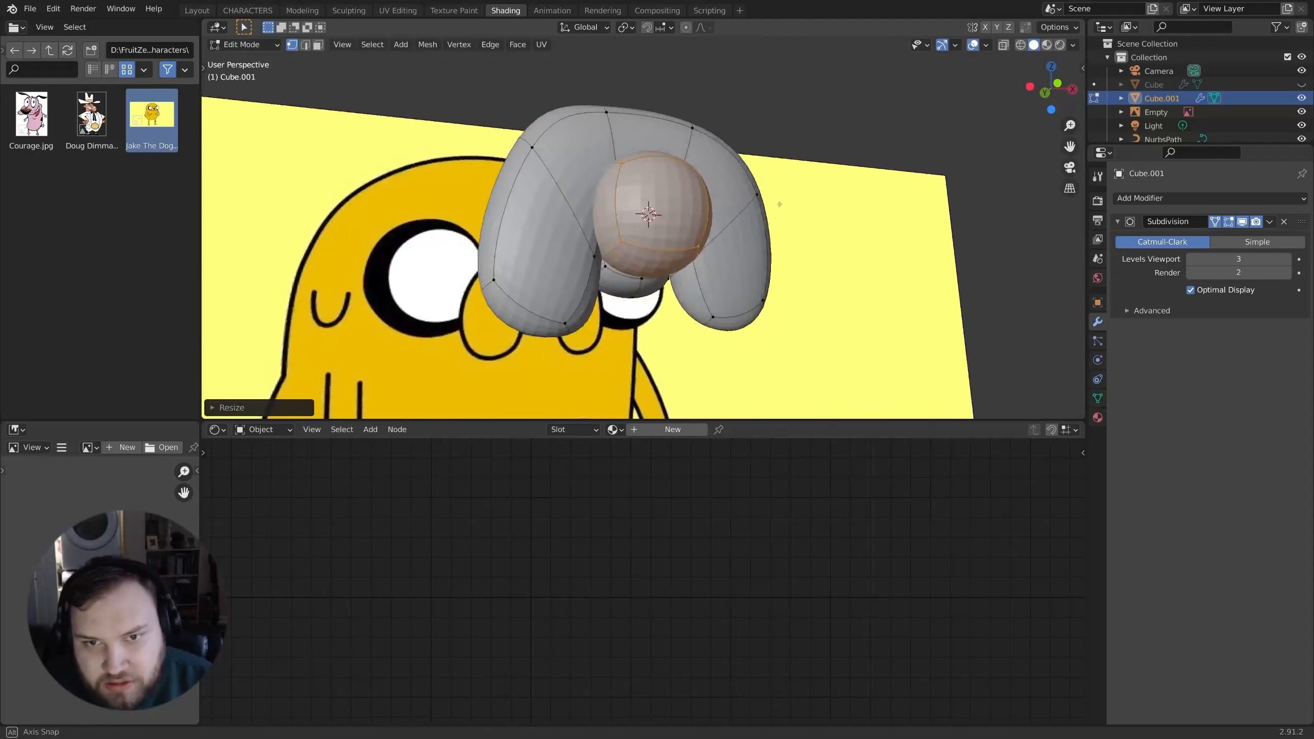
middle_drag(814, 188, 673, 354)
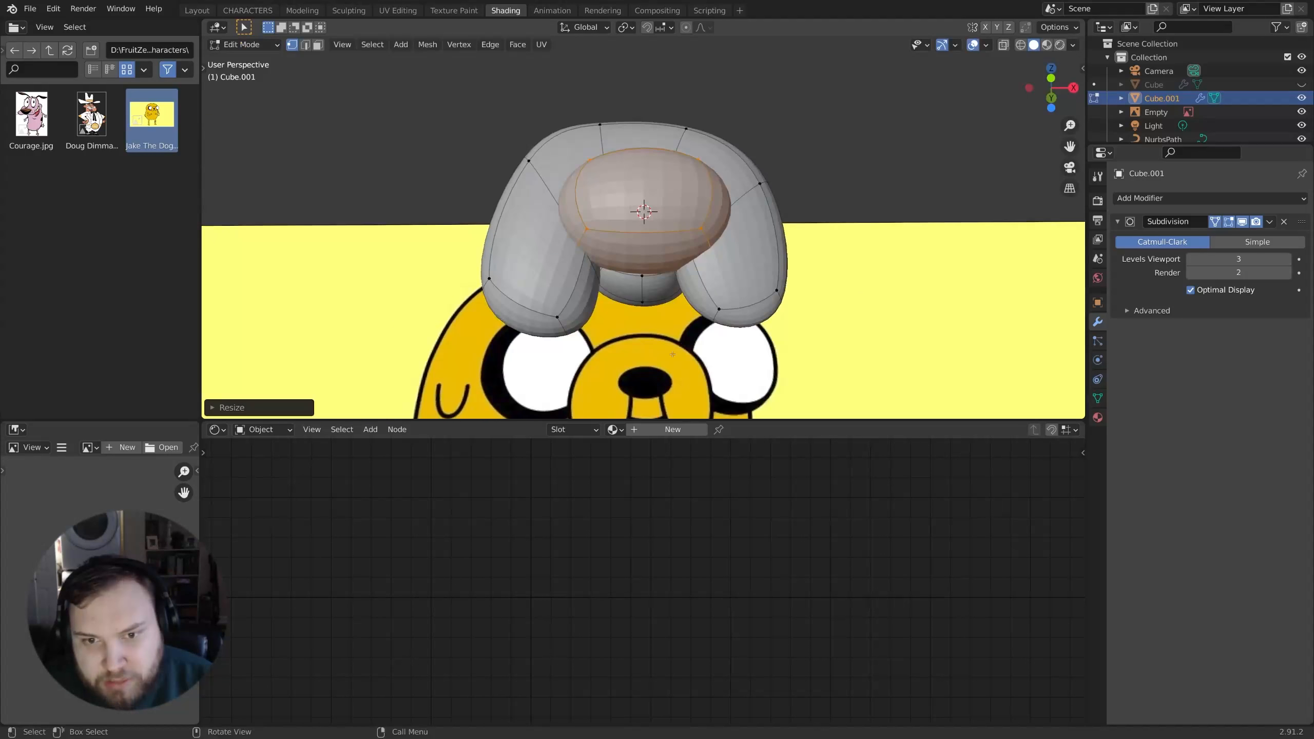
key(s)
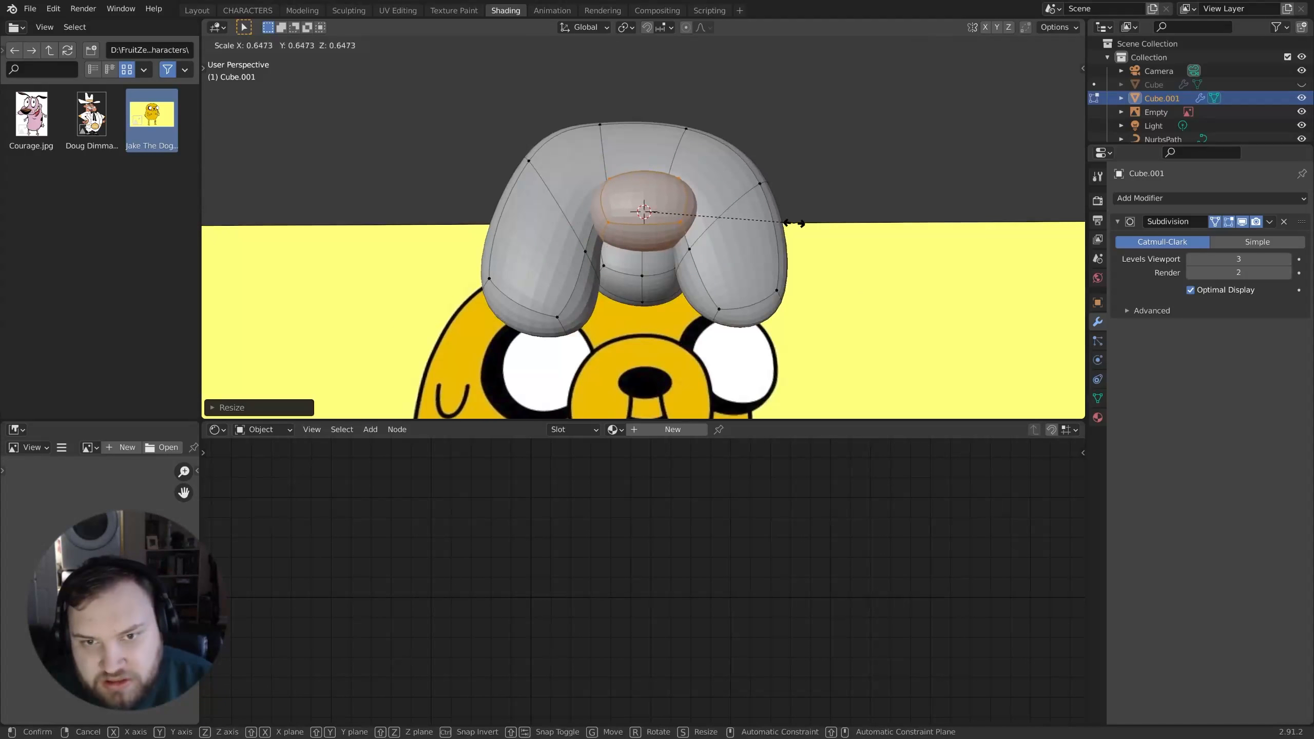
click(788, 223)
Step: Move the nose piece up along the Z axis between the tops of the jowls
middle_drag(776, 222, 600, 173)
key(g)
key(z)
click(803, 196)
shift+middle_drag(666, 114, 694, 162)
scroll(694, 162, up, 3)
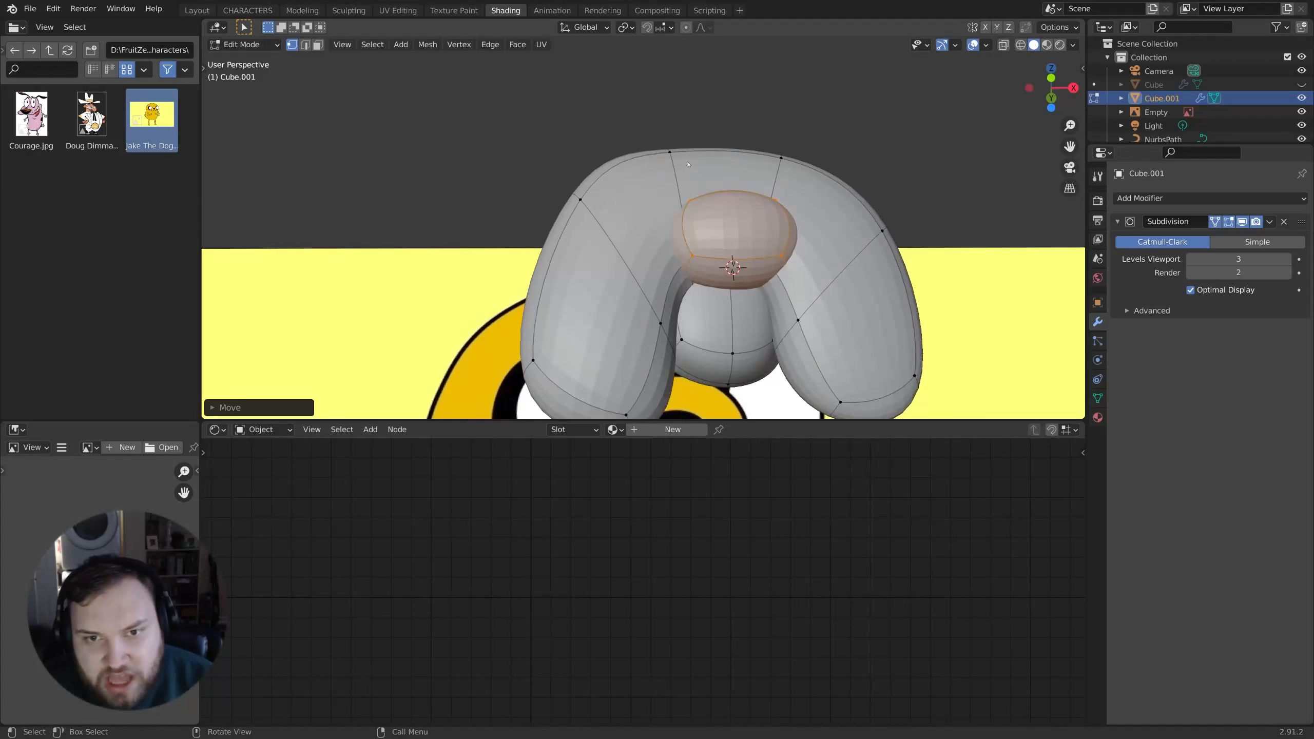
Step: In wireframe, select the snout's top centre vertices, move them and scale them down to about 0.8
key(z)
click(614, 110)
drag(676, 201, 676, 202)
middle_drag(676, 202, 773, 83)
key(g)
click(847, 138)
key(s)
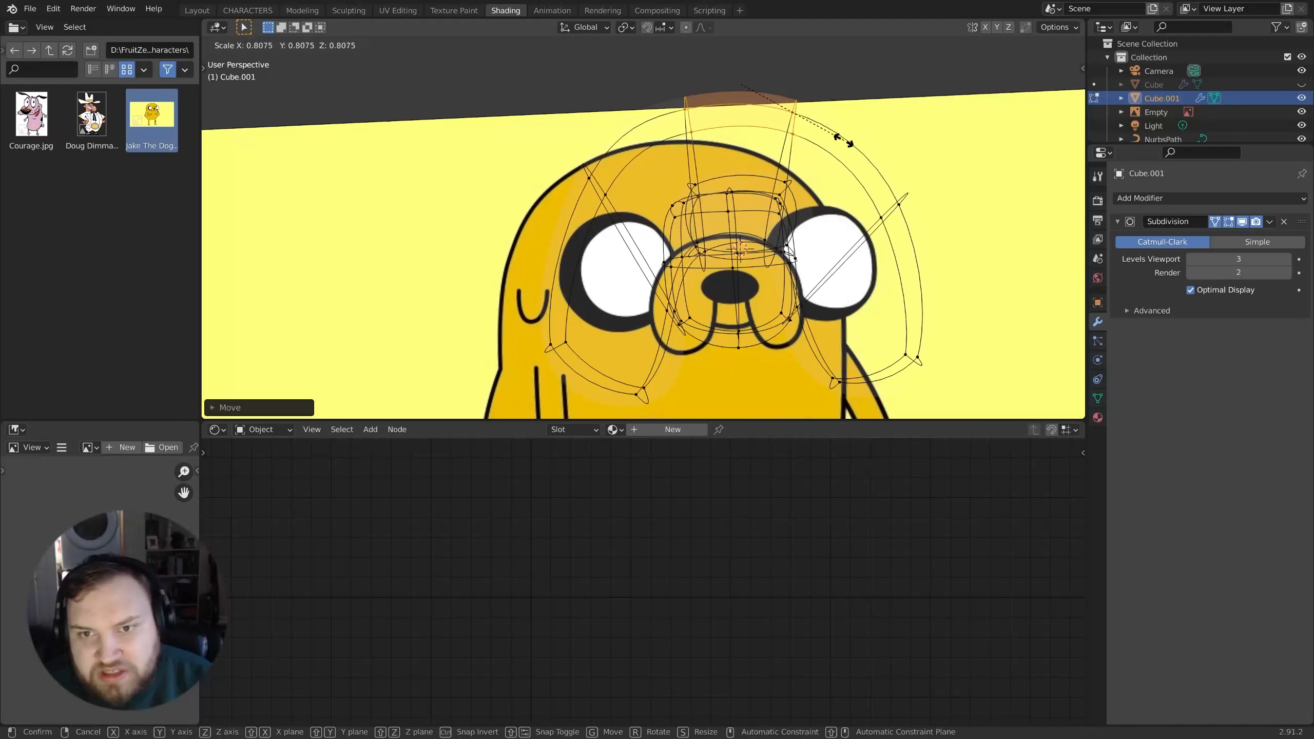
click(836, 143)
key(g)
click(832, 151)
Step: Move the snout's upper side vertices slightly inward, then return to solid shading and Object Mode
drag(593, 186, 614, 205)
key(g)
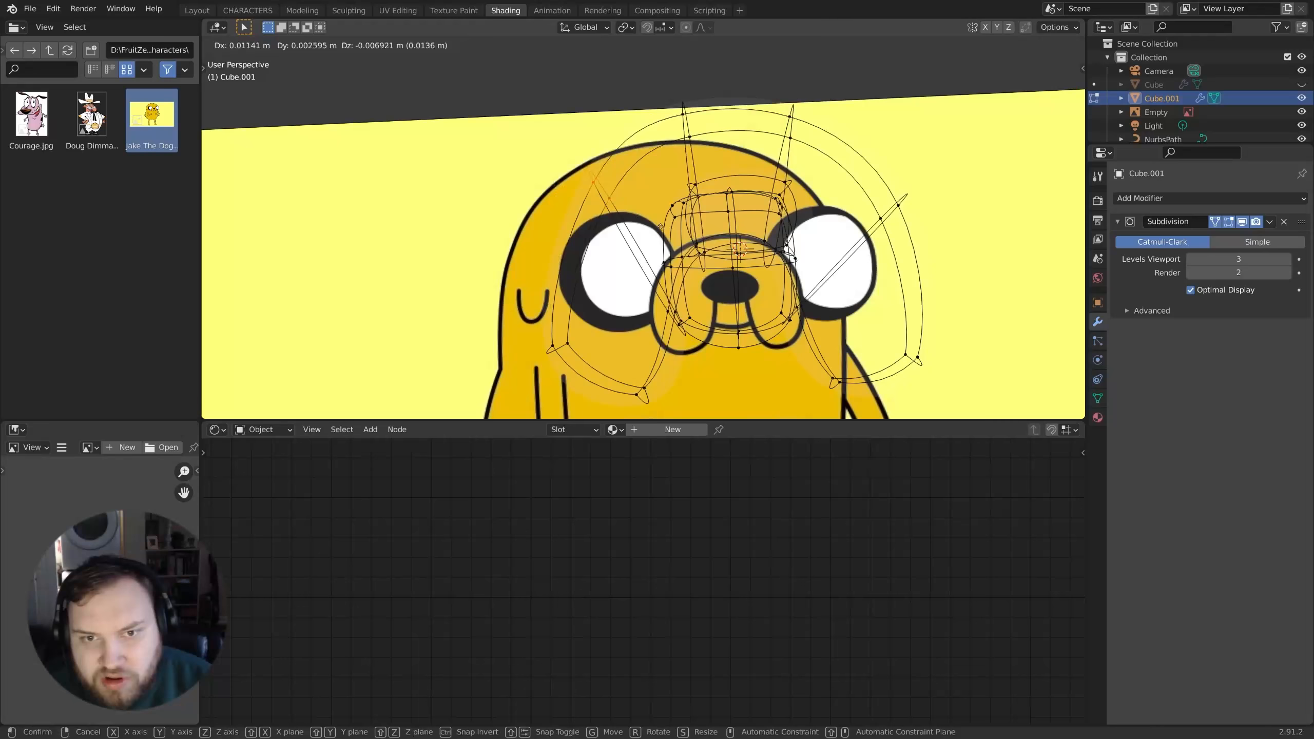
click(610, 207)
key(z)
click(745, 233)
mouse_move(839, 285)
middle_down()
mouse_move(874, 270)
mouse_move(894, 221)
mouse_move(809, 294)
mouse_move(854, 241)
mouse_move(806, 272)
mouse_move(800, 261)
middle_up()
key(Tab)
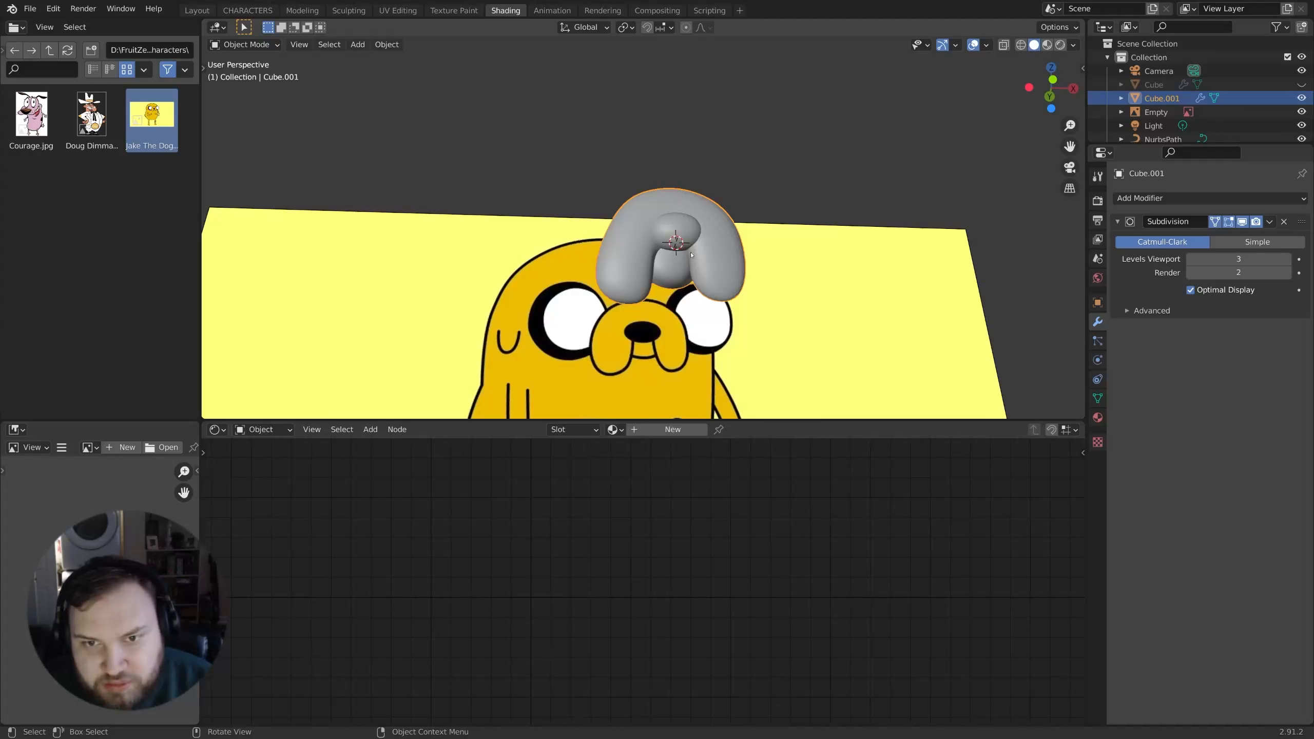
Step: Unhide the body and move the snout along the Y axis to the front of it
middle_drag(692, 254, 725, 248)
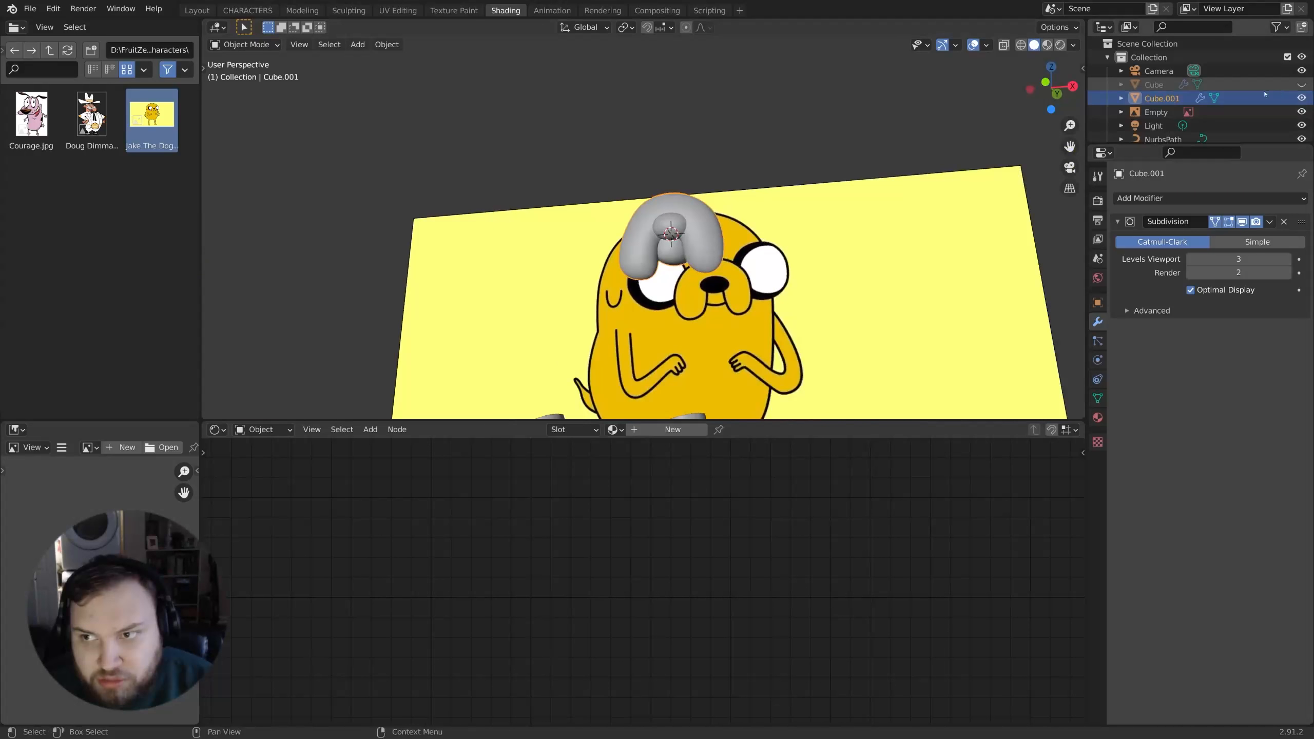
click(1301, 84)
middle_drag(954, 137, 782, 212)
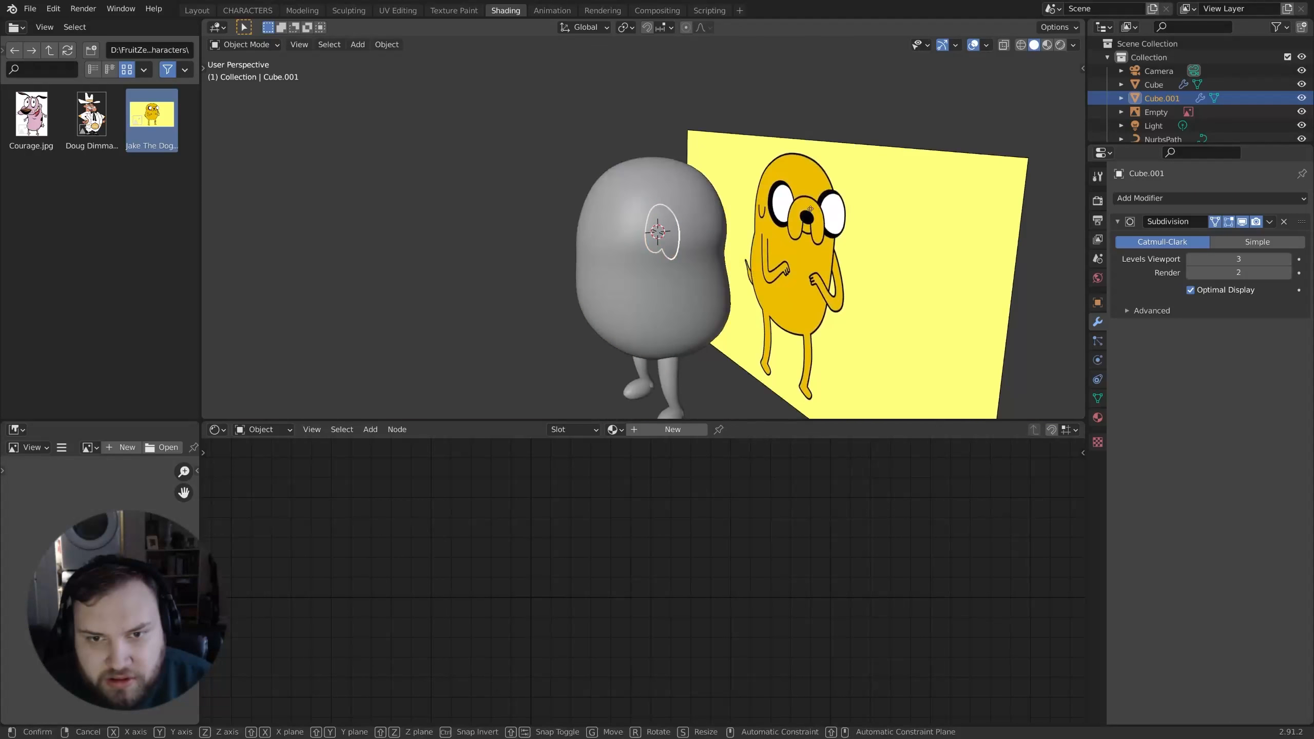
key(g)
key(y)
click(738, 214)
Step: Rotate the snout about the Z axis and move it horizontally to sit against the front of the body
key(KP_0)
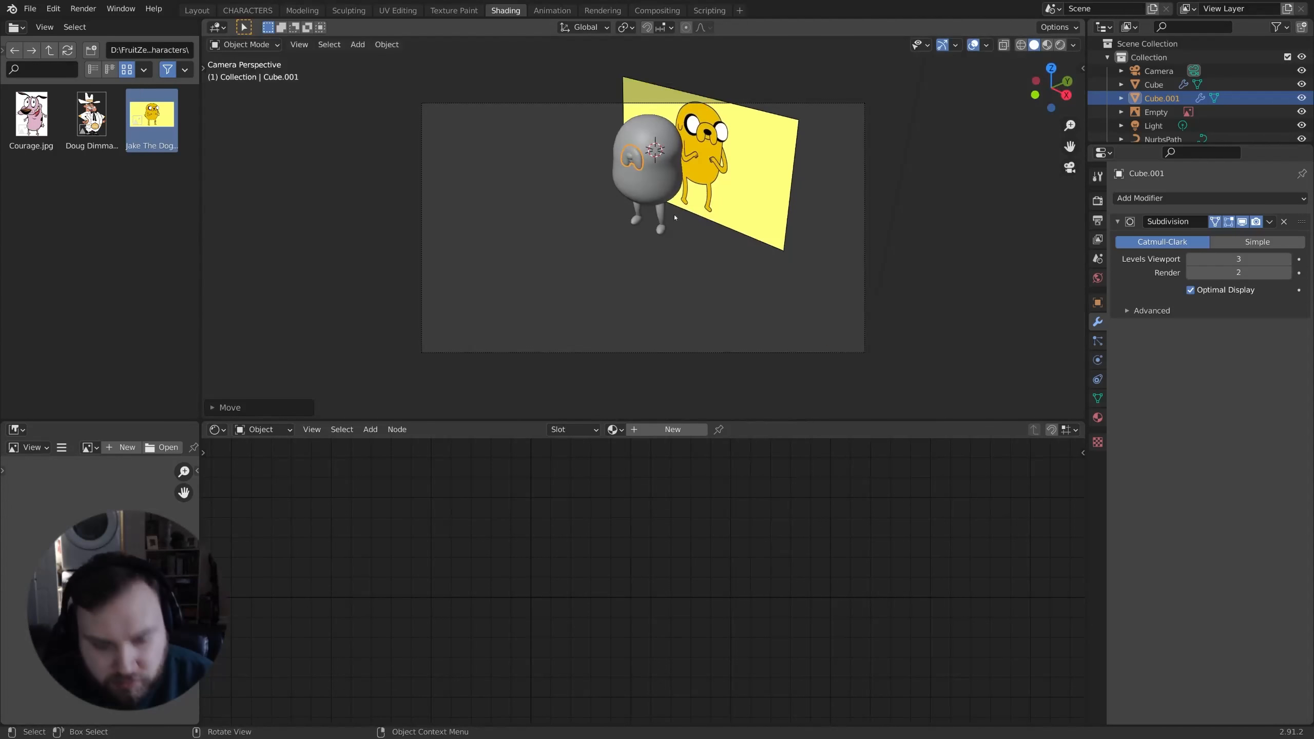
key(KP_1)
scroll(668, 214, up, 5)
shift+middle_drag(735, 276, 781, 176)
scroll(745, 192, down, 4)
scroll(747, 188, up, 5)
key(r)
key(z)
click(824, 241)
scroll(817, 243, up, 1)
key(g)
key(shift+z)
click(794, 251)
Step: Select the linked nose geometry in the snout mesh and move it along the Y axis against the snout
click(697, 106)
key(Tab)
middle_drag(696, 107, 730, 140)
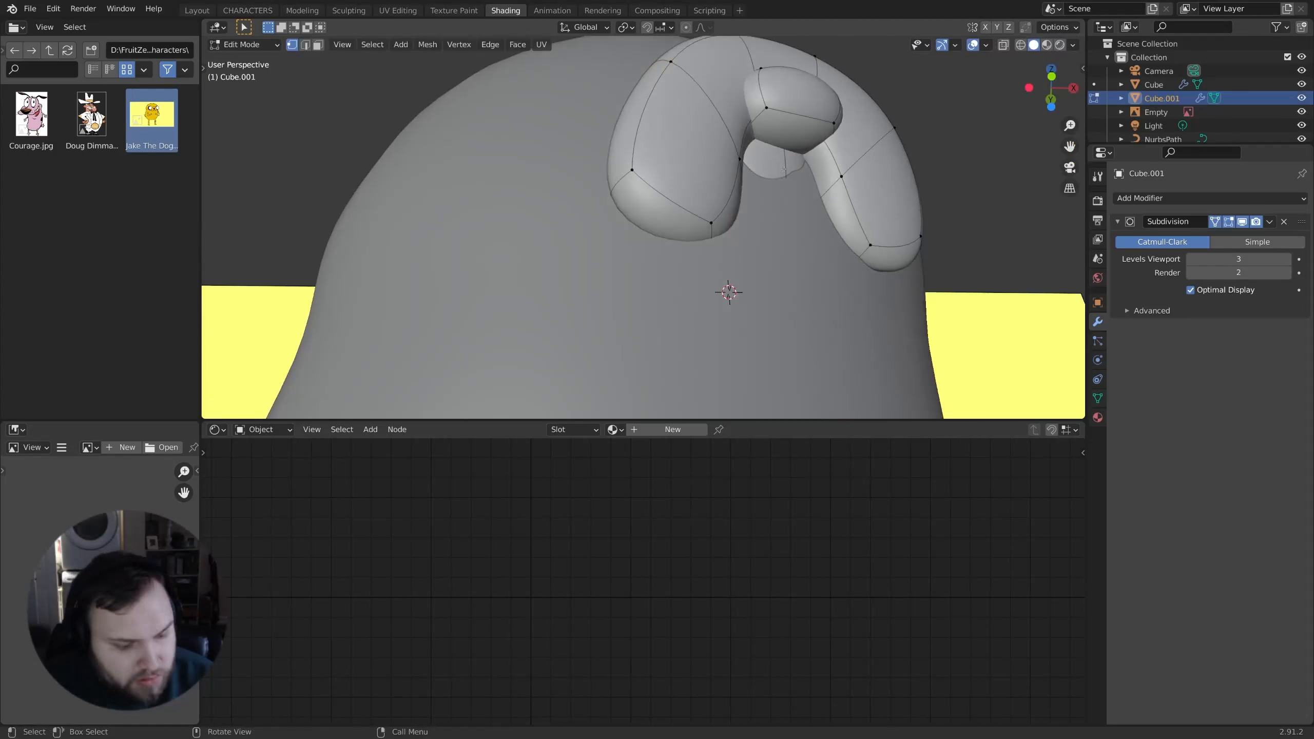
key(l)
key(g)
key(y)
click(836, 172)
middle_drag(836, 171, 757, 319)
scroll(736, 326, down, 4)
key(Tab)
scroll(696, 329, down, 4)
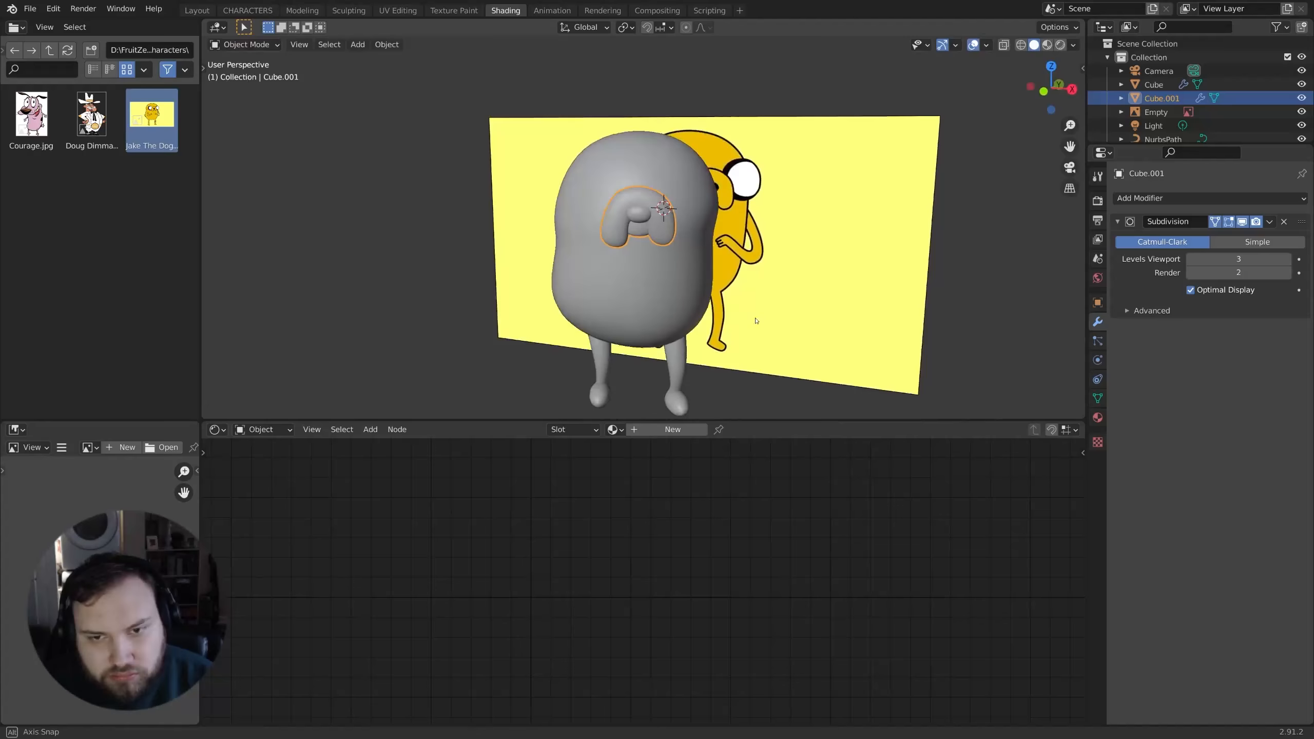
Step: Switch to material preview and give the body a new material named Jake Skin
click(672, 269)
key(z)
middle_drag(614, 544, 595, 636)
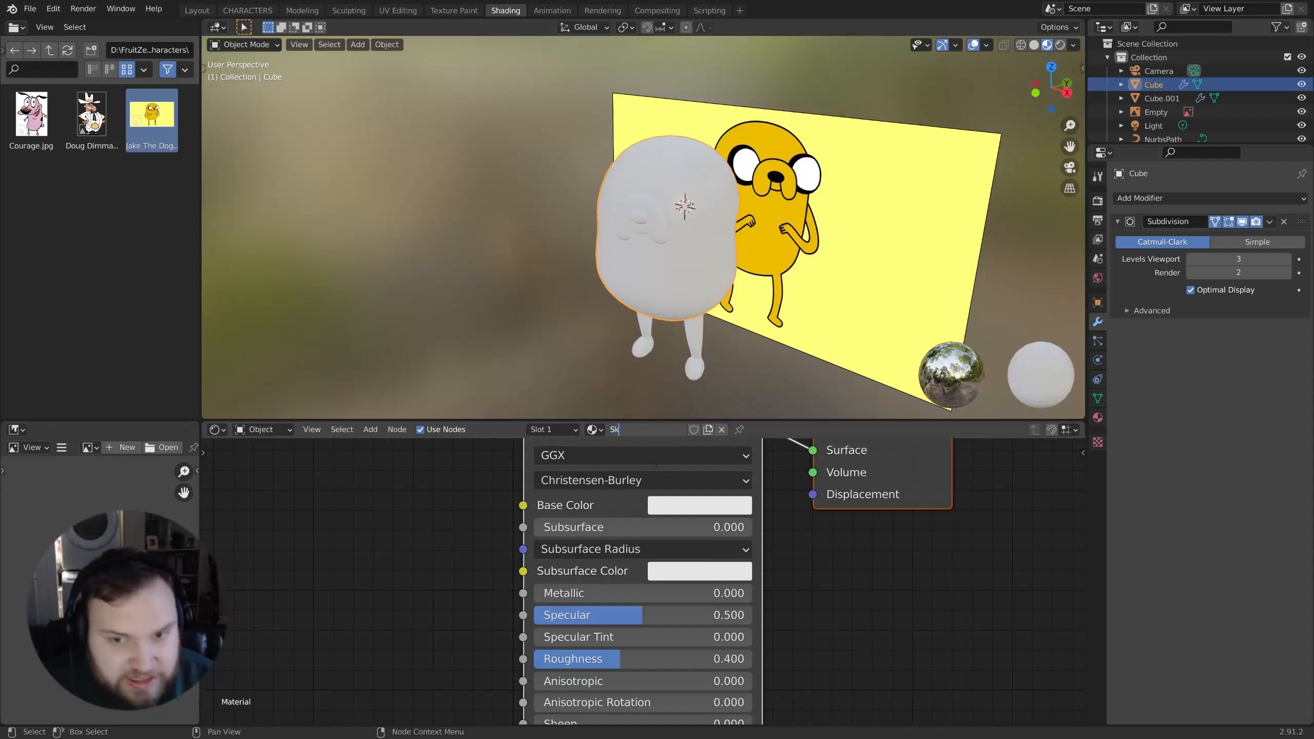
key(Return)
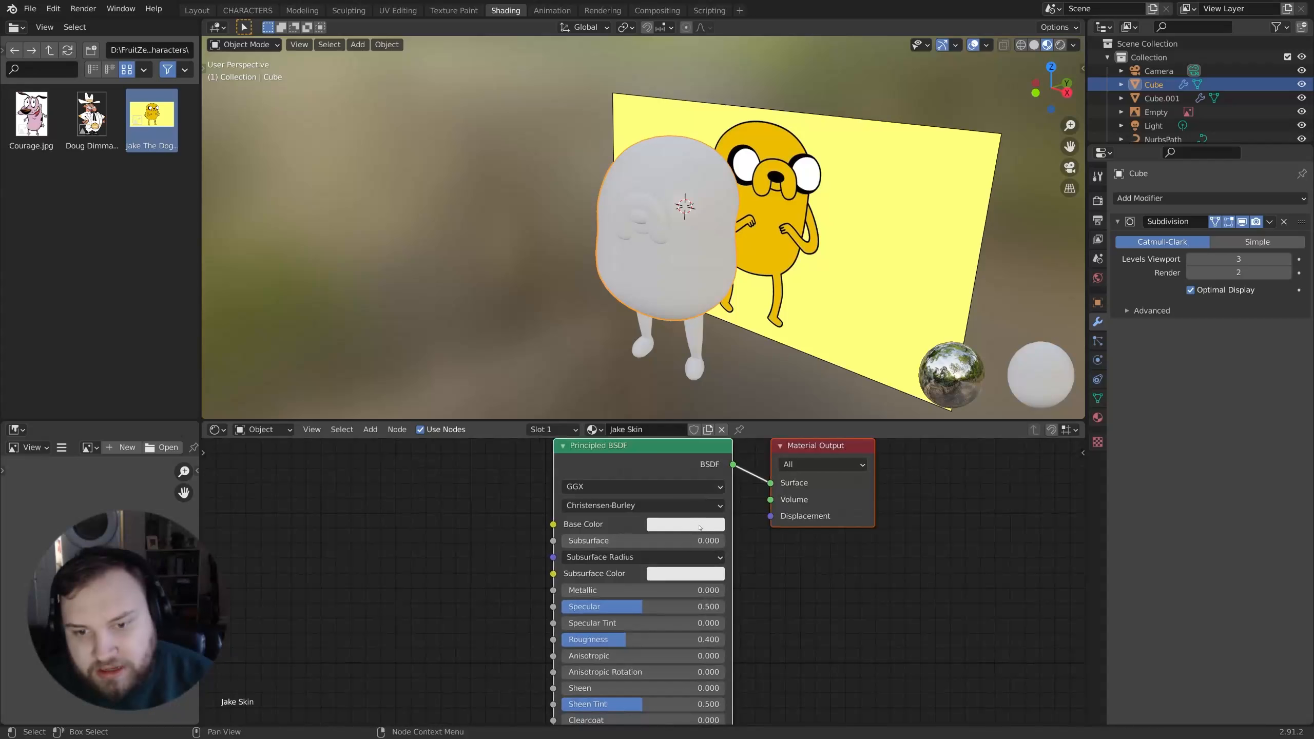
Step: Set the Jake Skin base color by sampling the orange-yellow body in the reference image
click(700, 528)
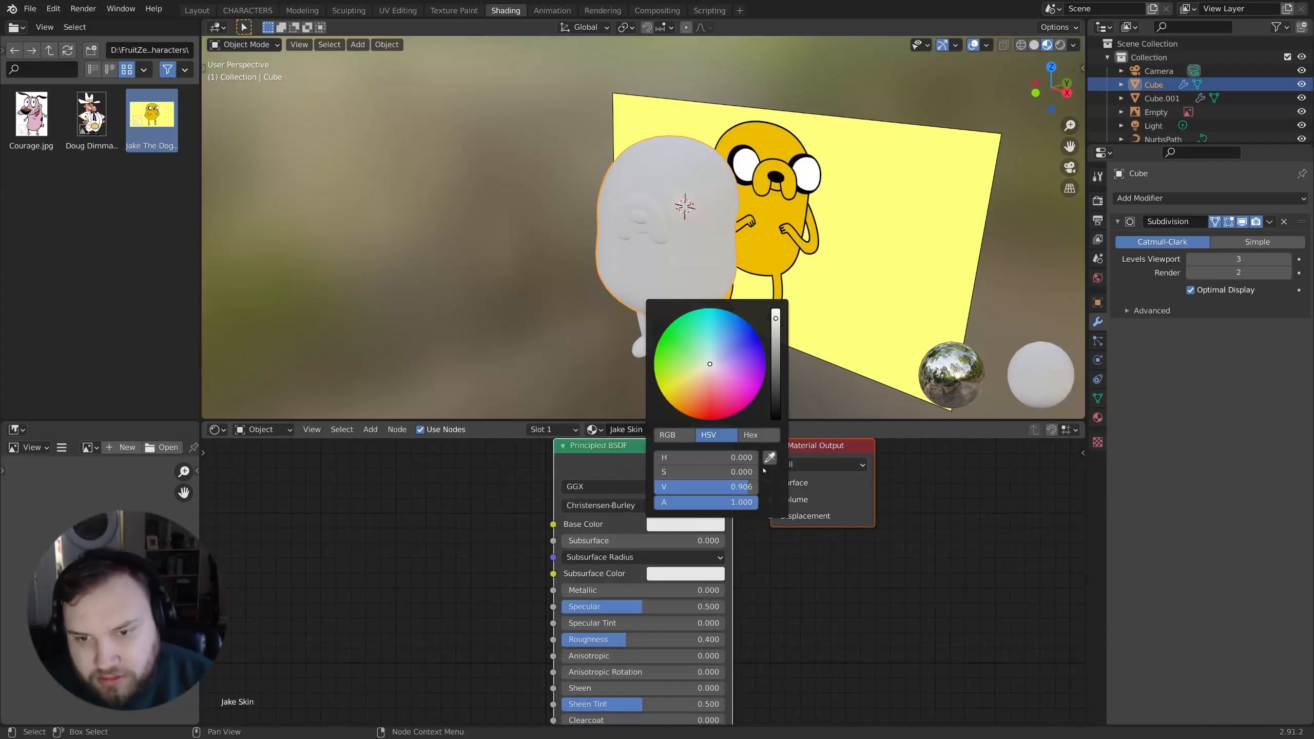
click(769, 457)
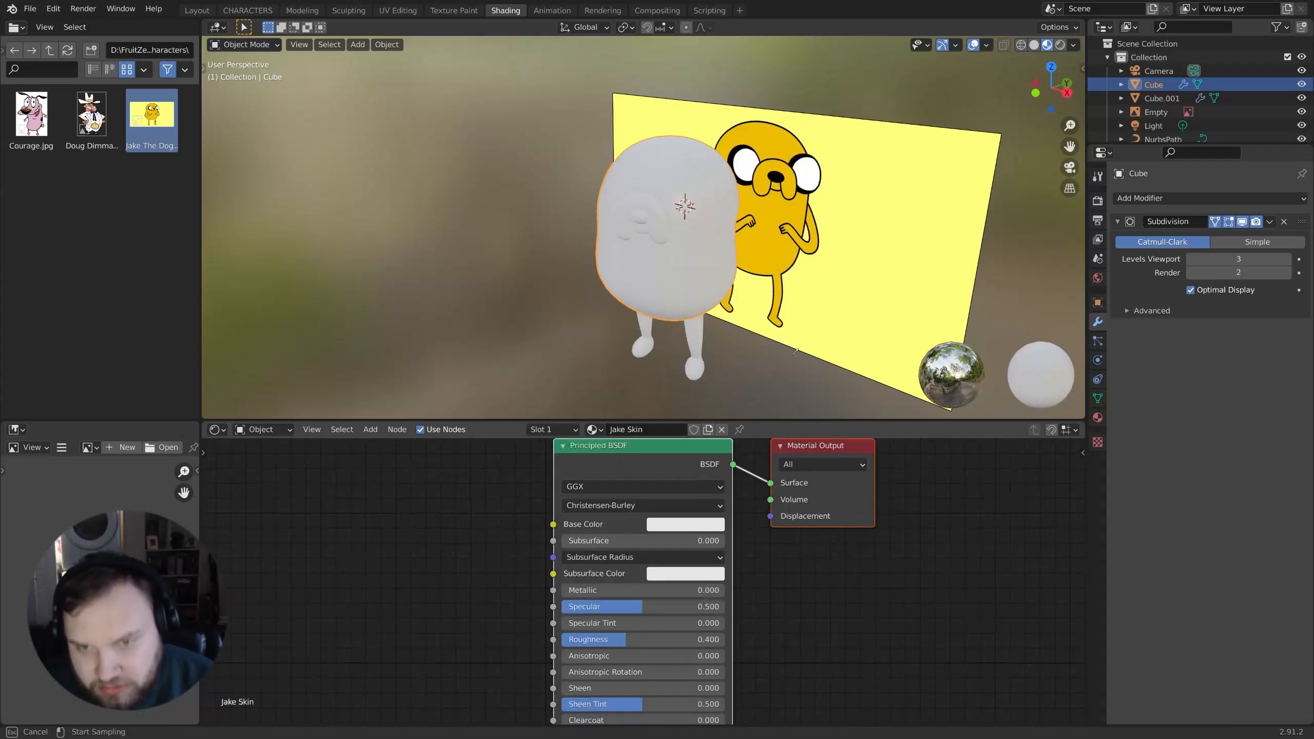
click(779, 207)
middle_drag(779, 207, 883, 155)
scroll(823, 198, up, 3)
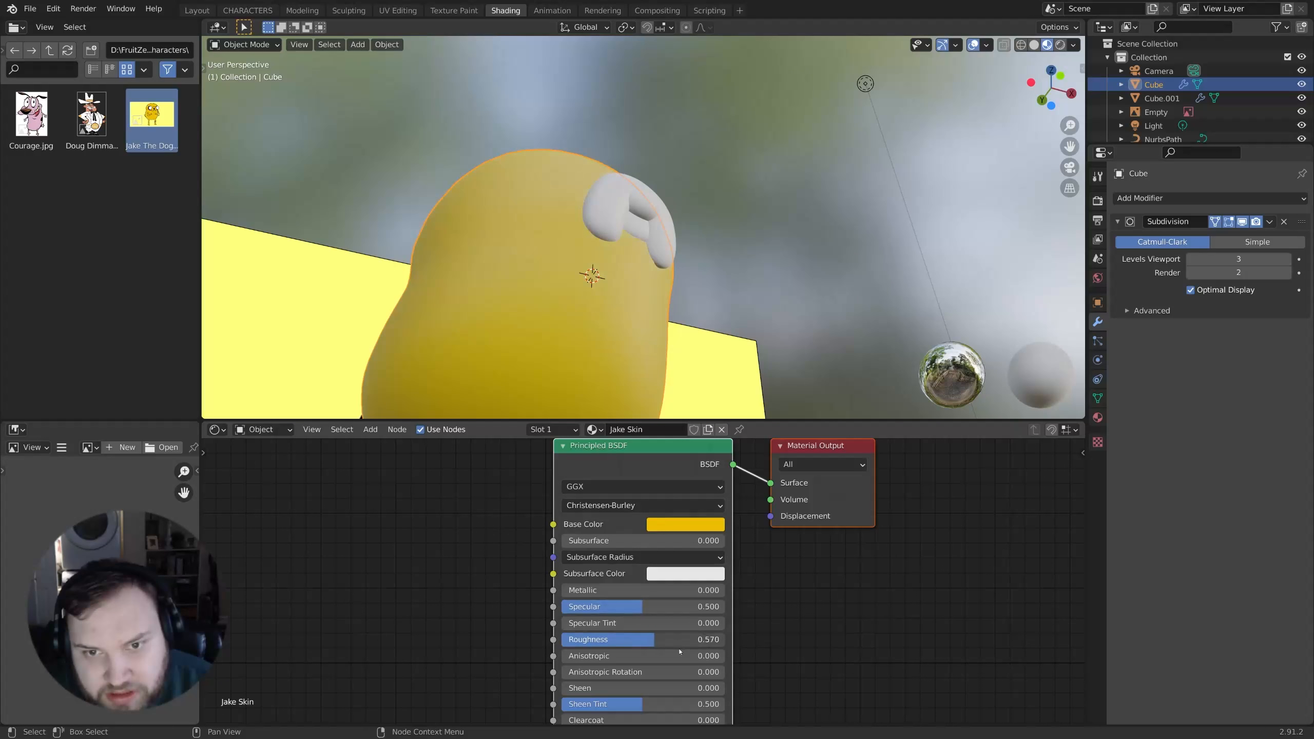
Step: Set the Jake Skin material's roughness to 0.748 and specular to 0.493
drag(694, 649, 693, 643)
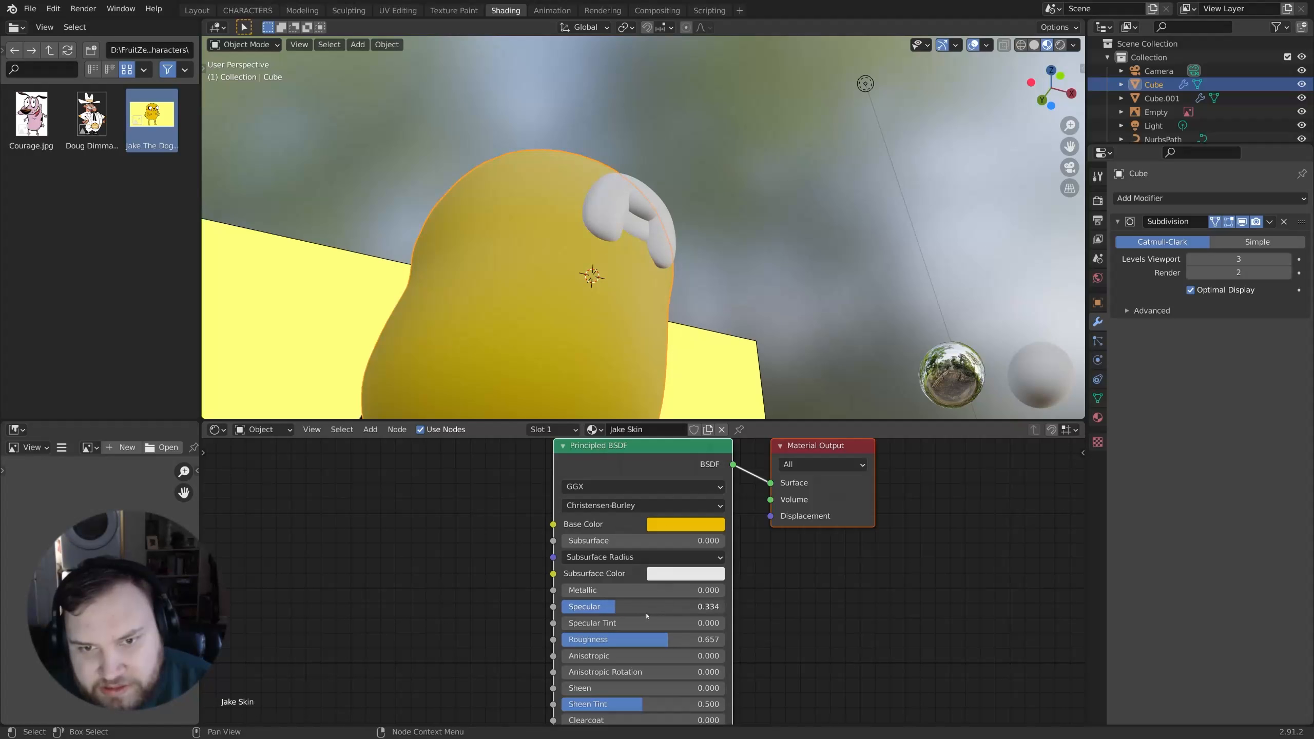
drag(646, 617, 644, 616)
middle_drag(879, 315, 820, 355)
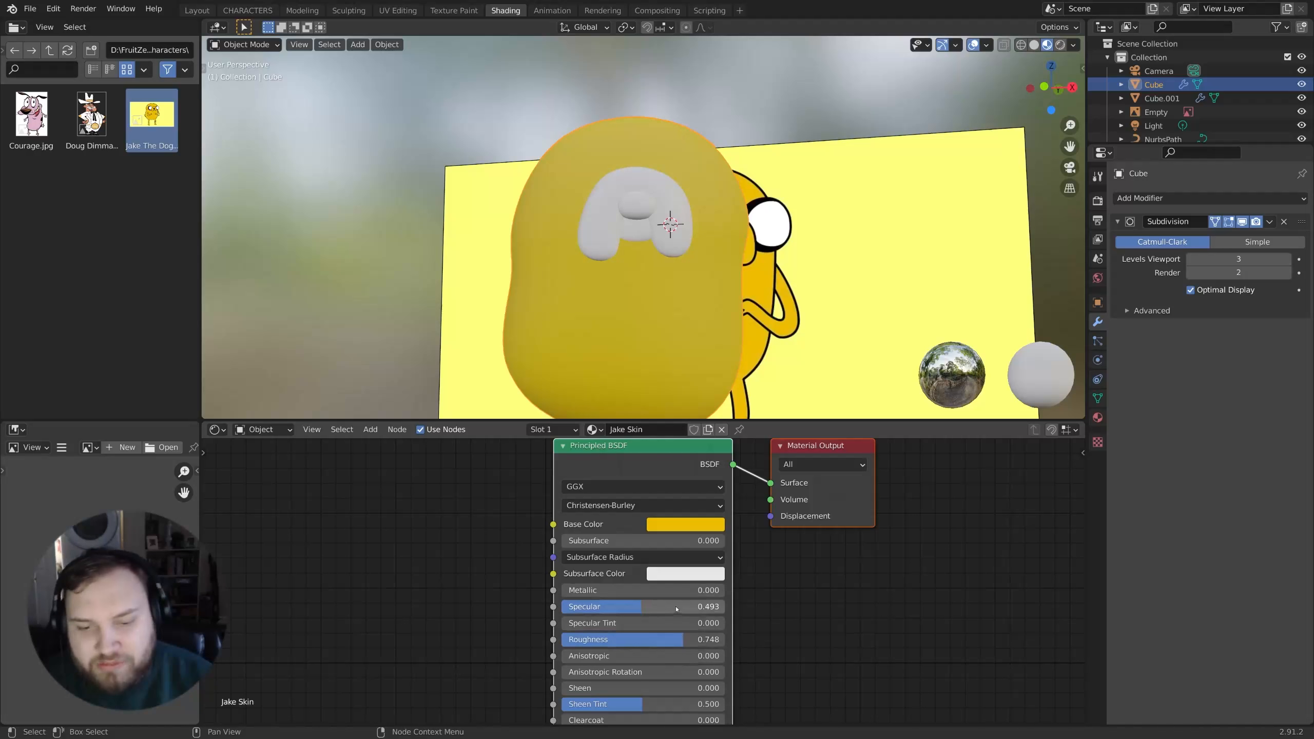
middle_drag(709, 372, 741, 294)
Step: Select the snout and apply the existing Jake Skin material to it
click(683, 233)
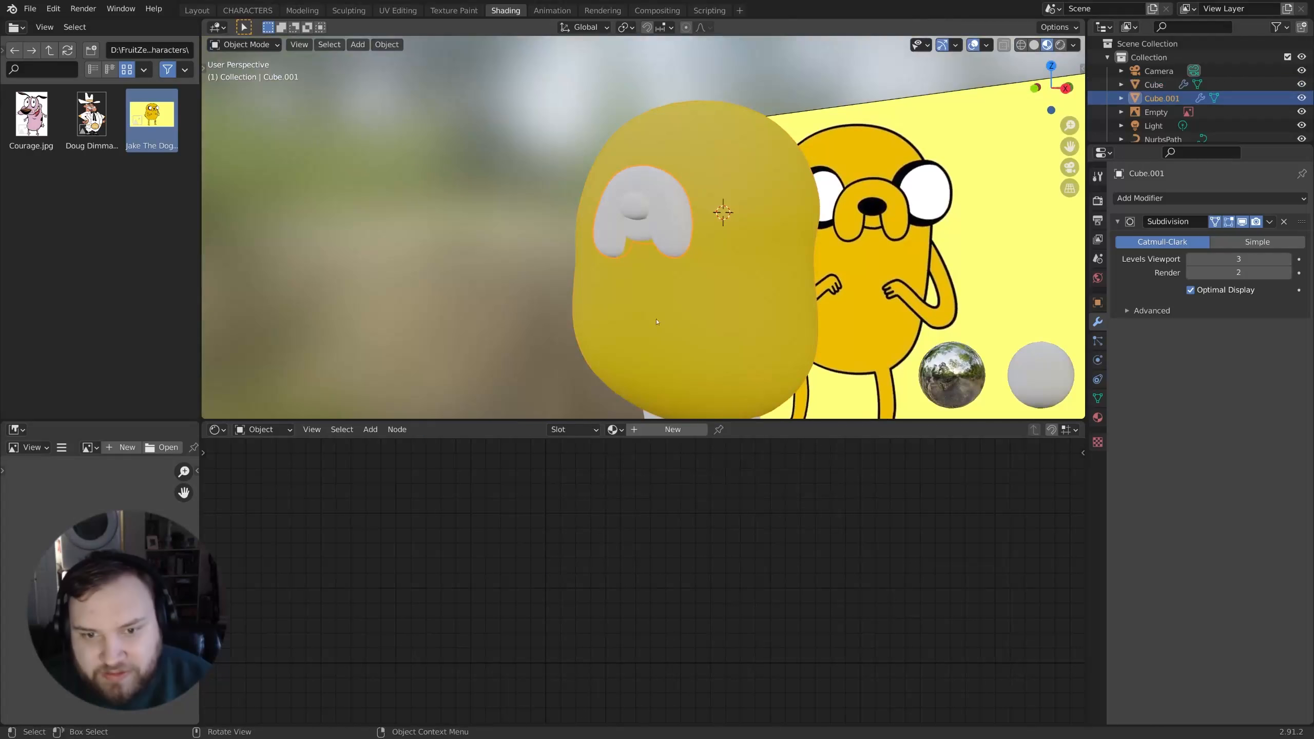
click(615, 430)
click(631, 456)
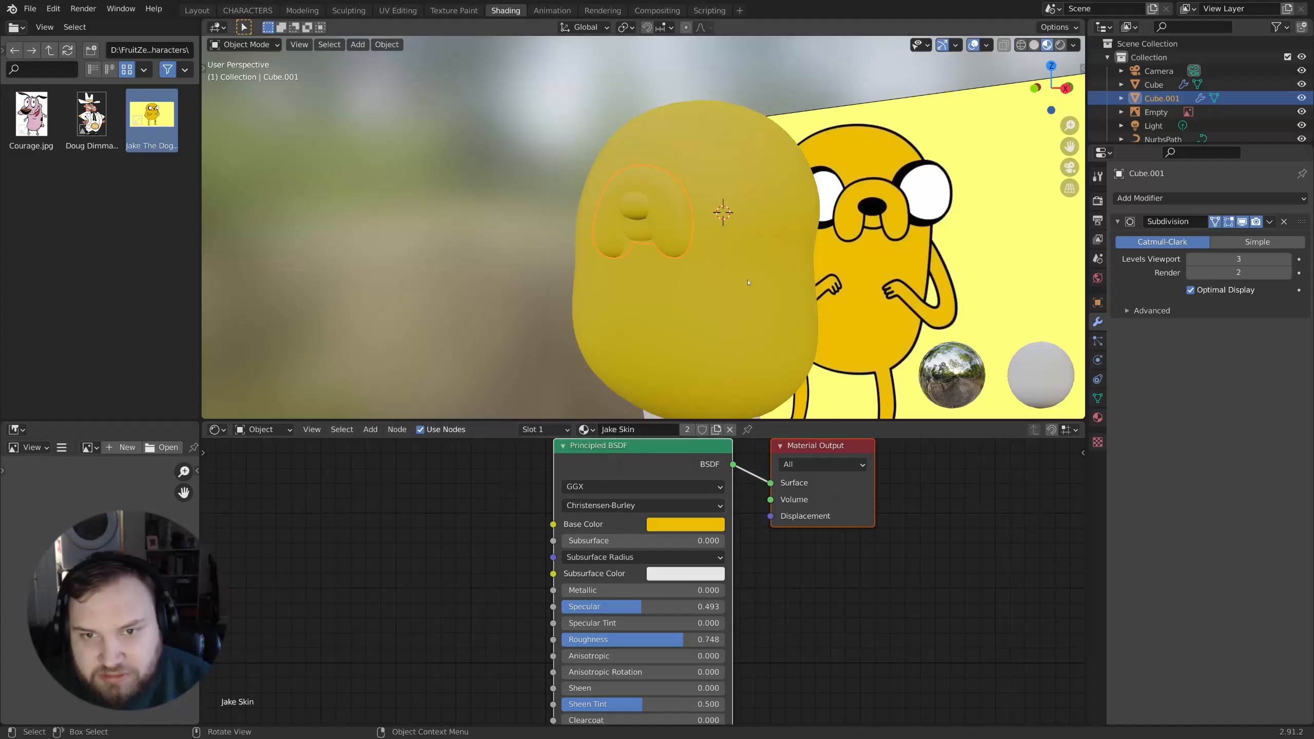
Step: Add a second material slot to the snout and create a new material in it named Nose
middle_drag(729, 282, 695, 362)
scroll(695, 362, up, 4)
middle_drag(775, 285, 646, 394)
click(1098, 417)
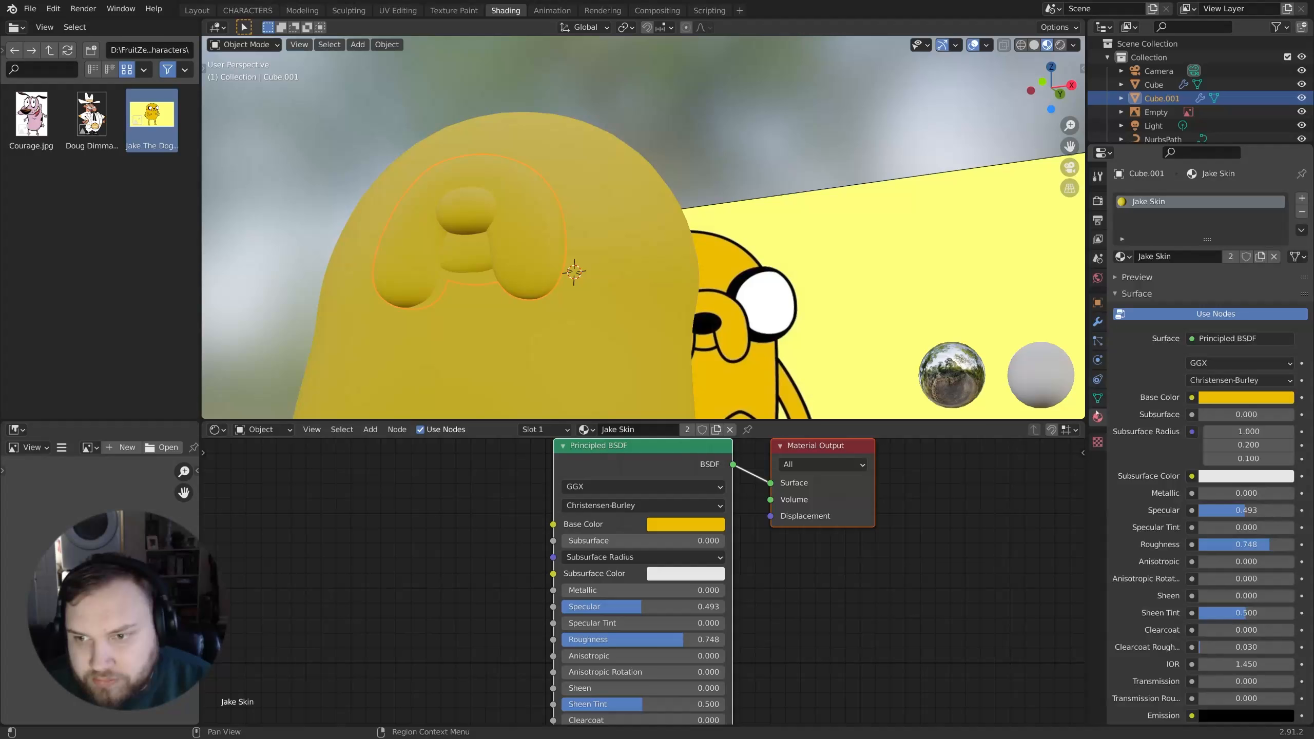
click(1302, 198)
click(1186, 284)
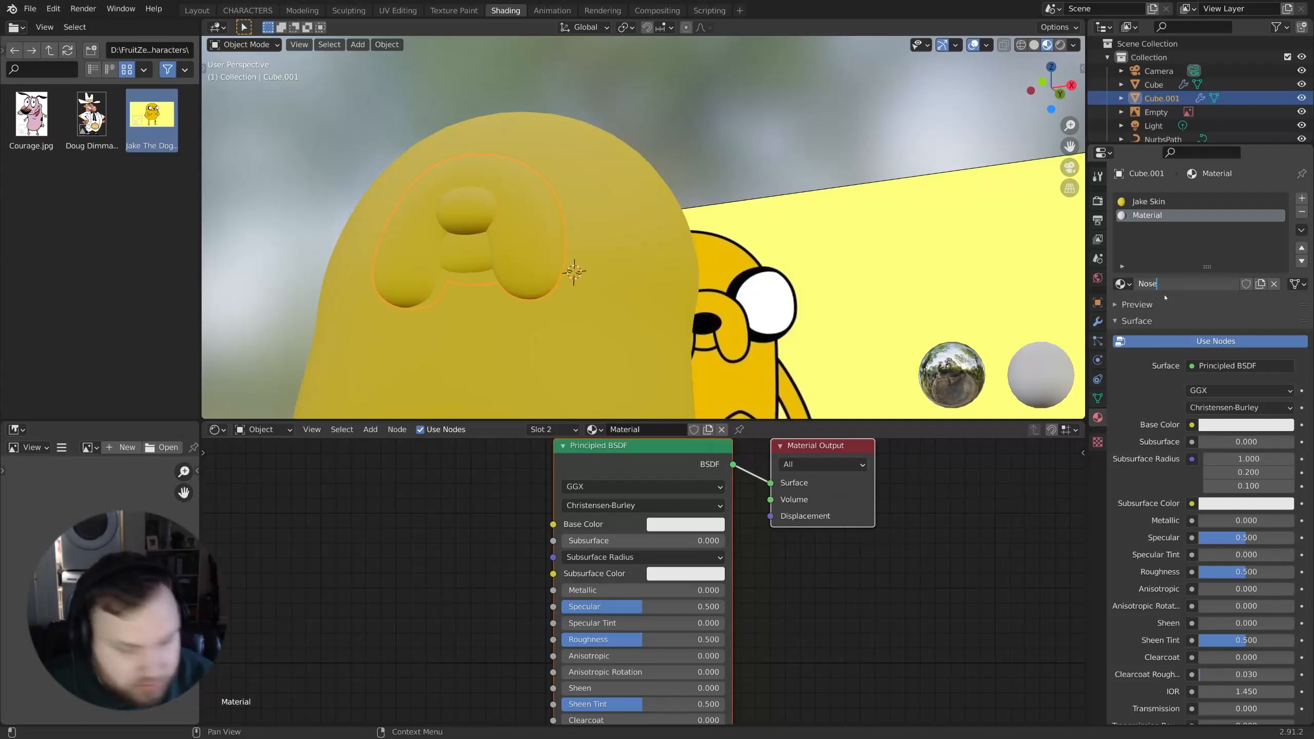
Step: Select the linked nose geometry in Edit Mode and assign the Nose material to it
key(Tab)
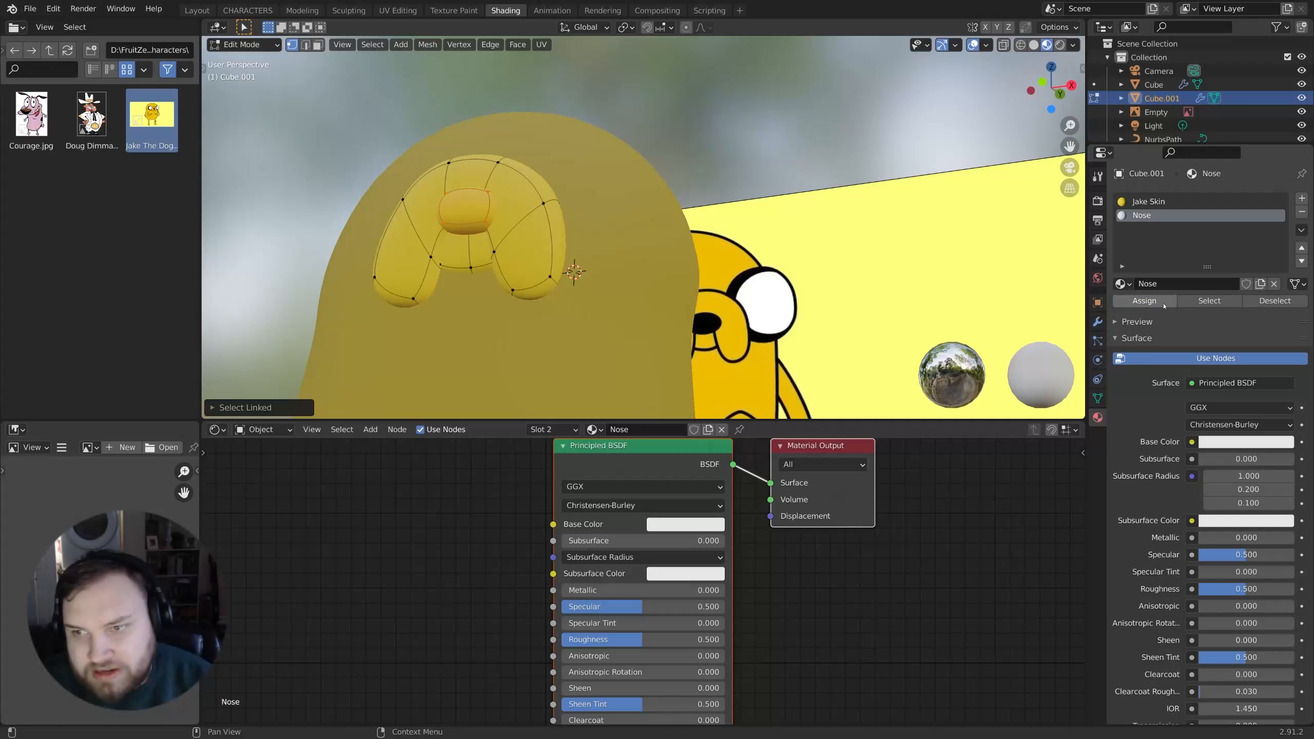
click(1144, 302)
key(Tab)
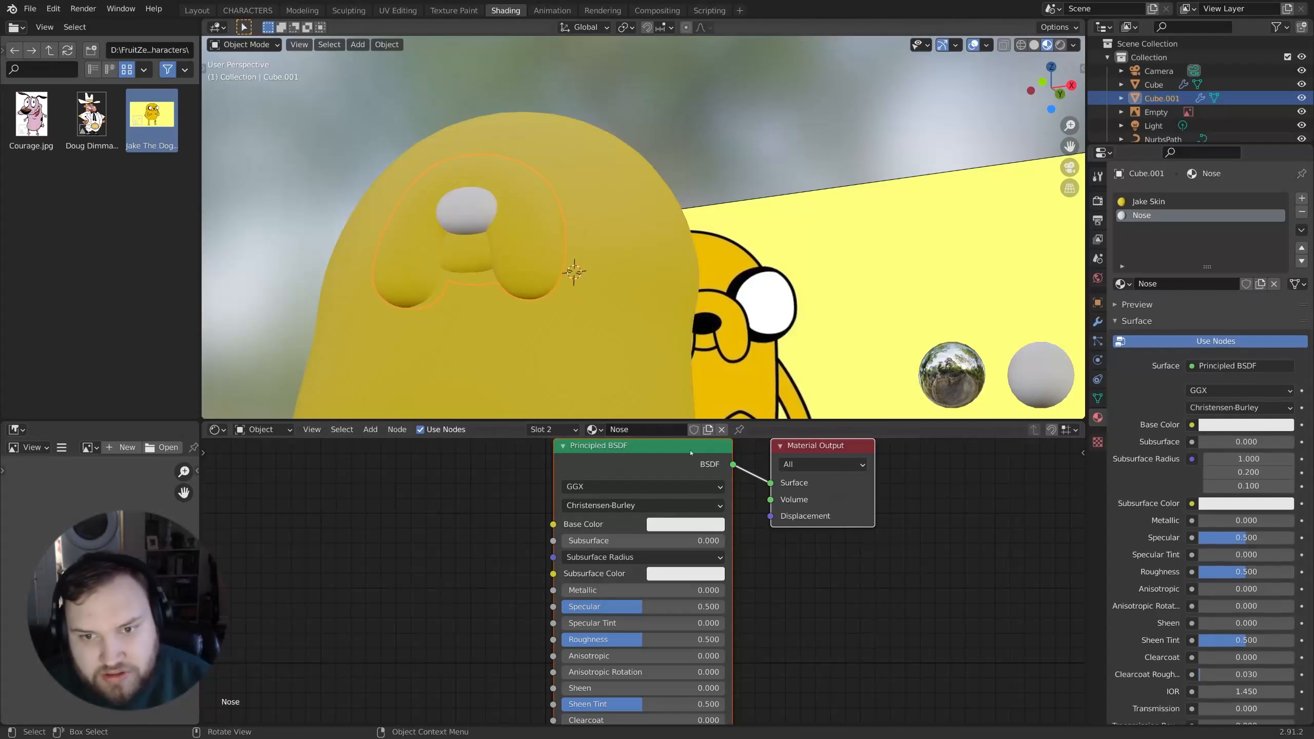
Step: Set the Nose material's base color to black and its roughness to 0.357
click(687, 526)
drag(777, 341, 777, 435)
middle_drag(851, 205, 636, 223)
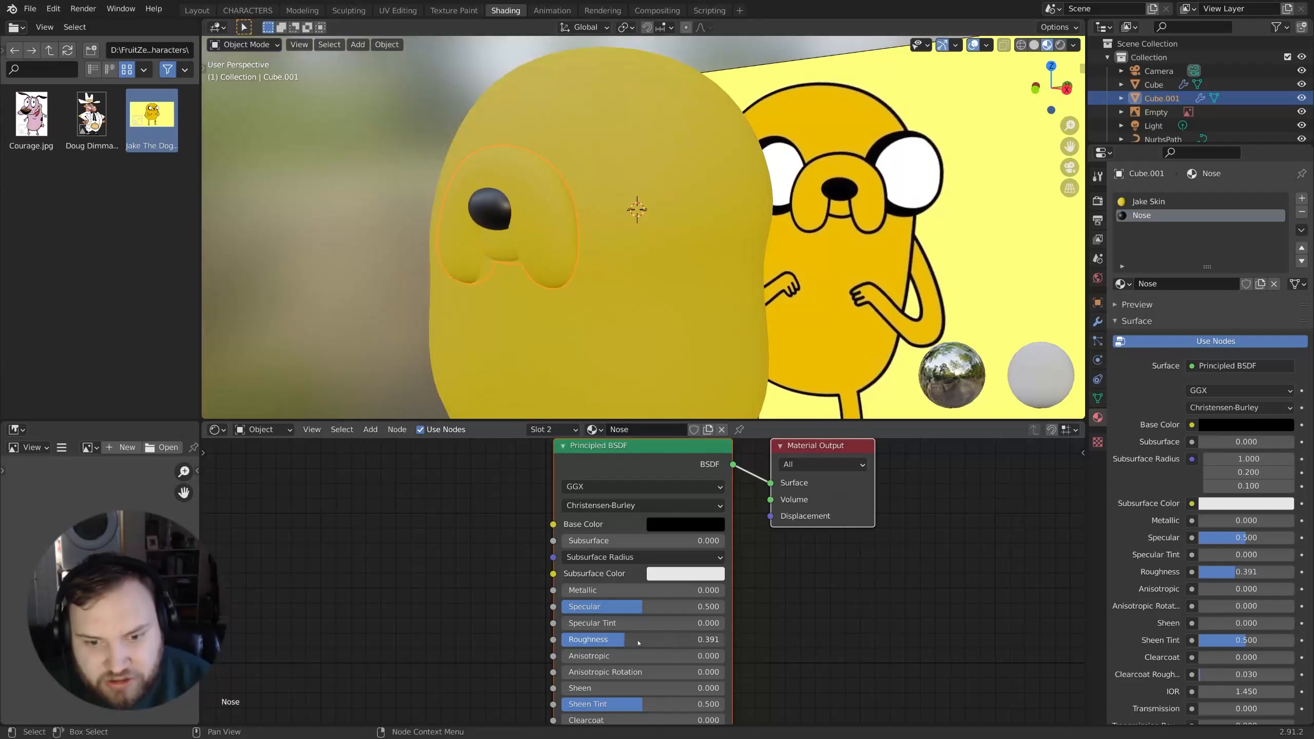
drag(637, 648, 633, 647)
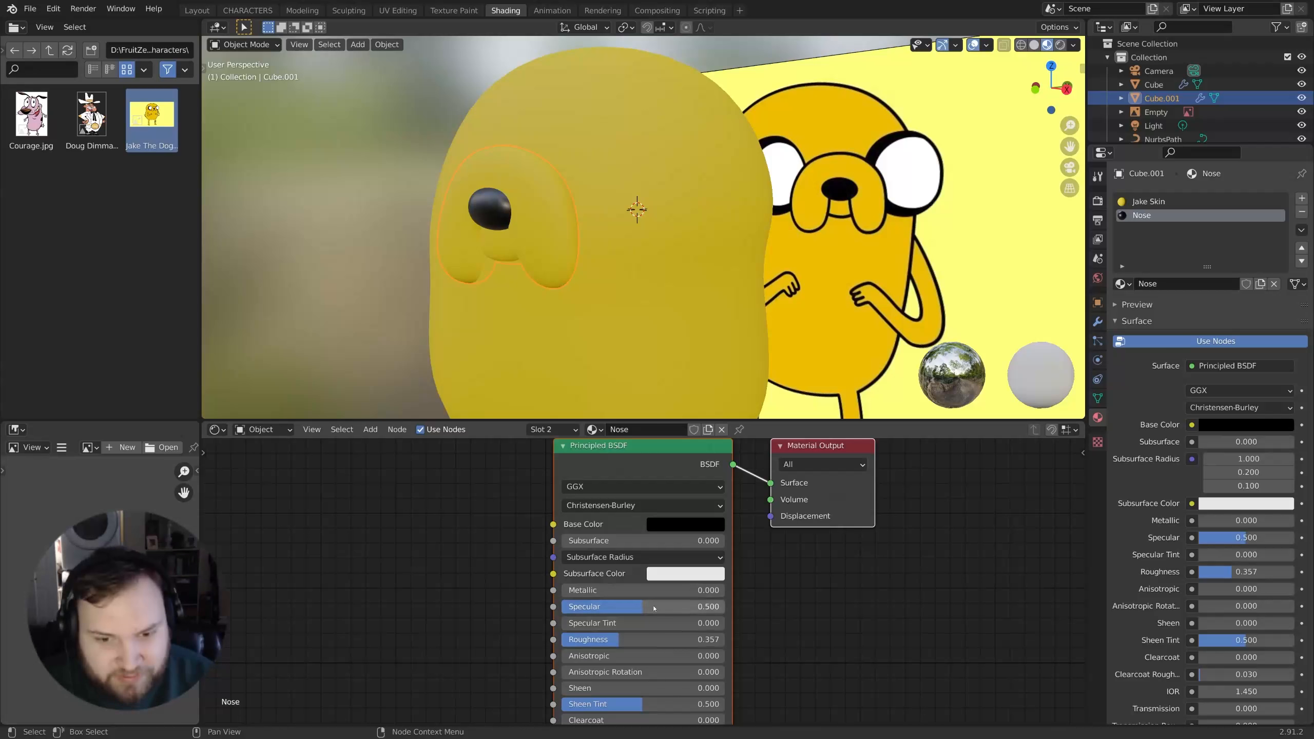
Step: Add a Noise Texture node to the Nose material, beside the Principled BSDF
middle_drag(653, 606, 770, 536)
scroll(711, 602, down, 4)
middle_drag(711, 602, 781, 541)
middle_drag(654, 644, 685, 602)
key(shift+a)
click(647, 555)
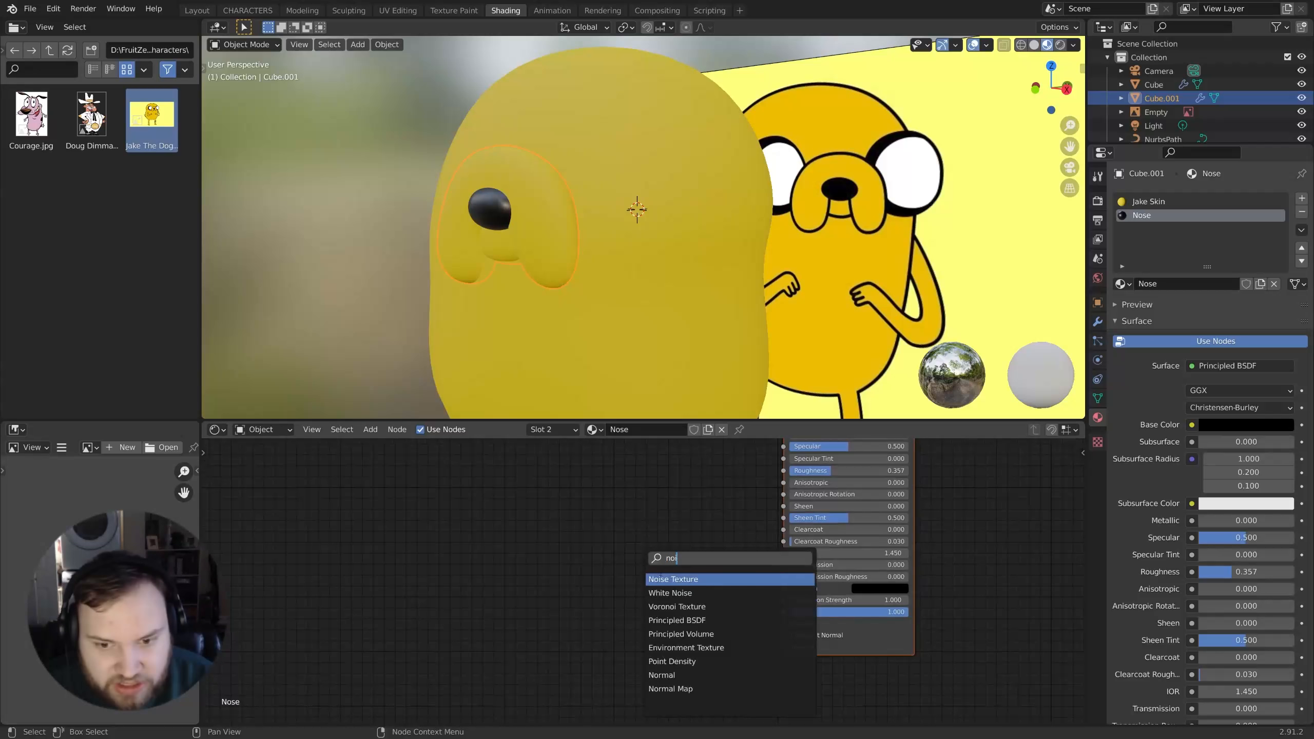
key(Return)
click(406, 605)
Step: Add a Bump node, connecting the noise's Fac to its Height and its Normal to the Principled BSDF's Normal
middle_drag(406, 605, 465, 573)
key(shift+a)
click(618, 522)
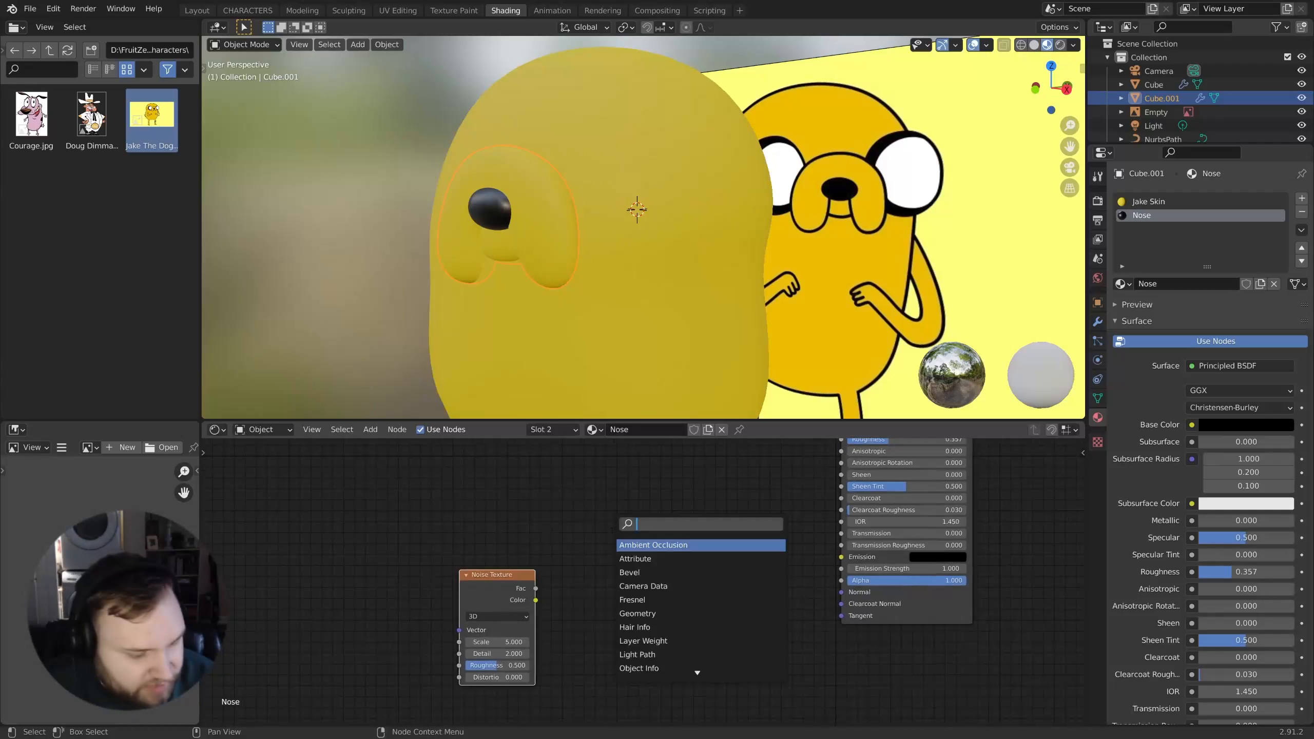
key(Return)
click(629, 556)
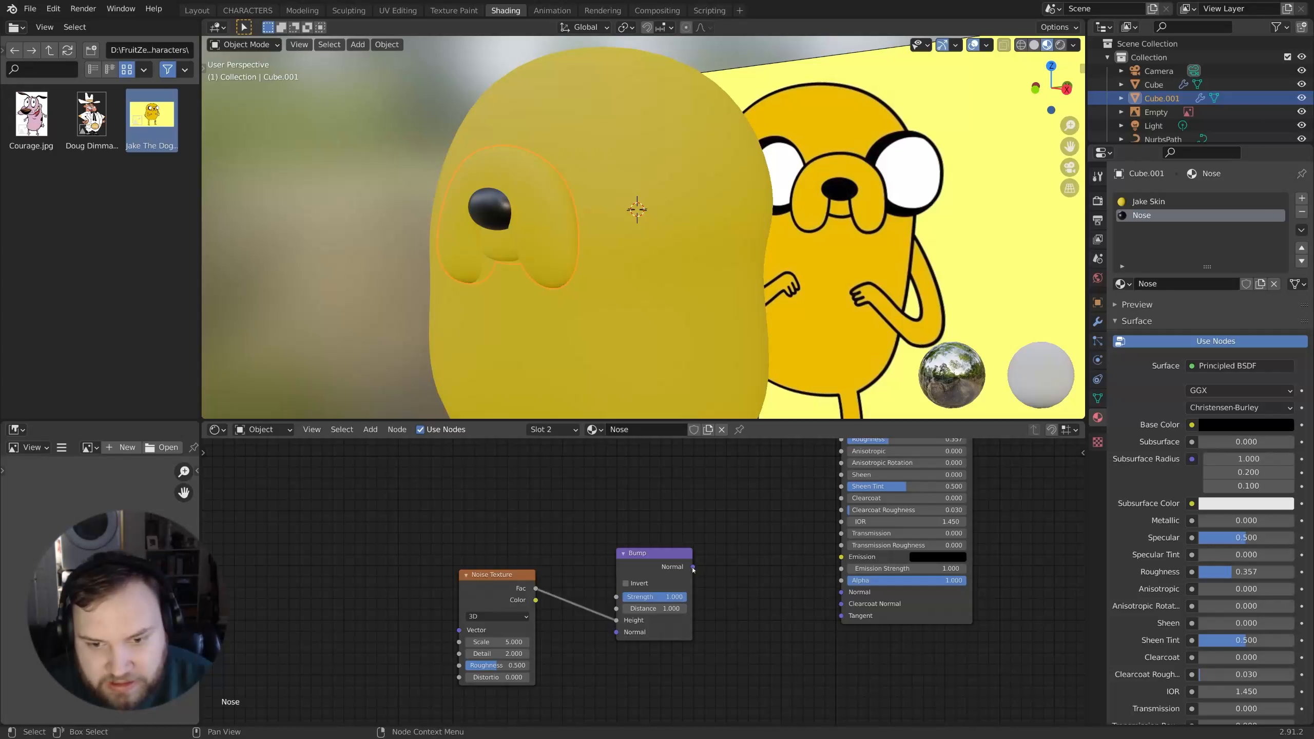
Step: Set the noise scale to 14.720, detail to 3.750 and roughness to 0.657, and the bump strength to 0.463 and distance to 0.050
scroll(632, 274, up, 2)
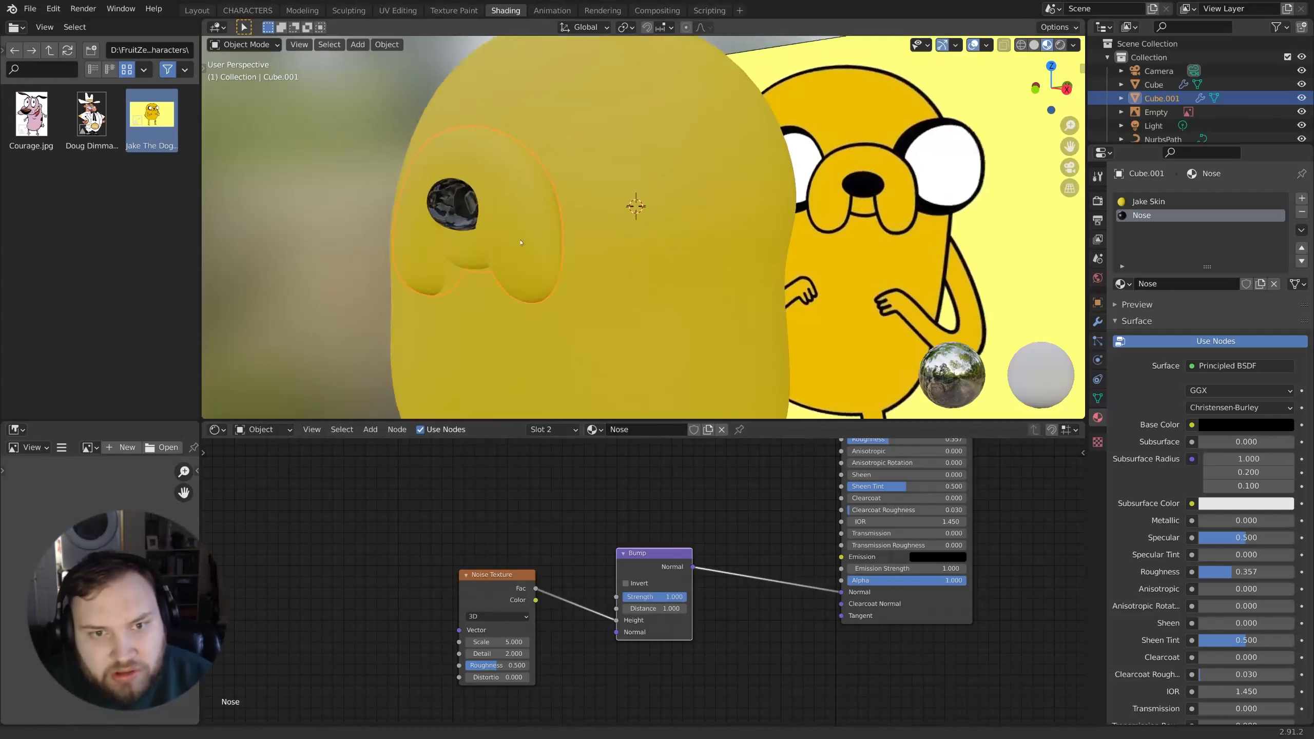
shift+middle_drag(605, 269, 711, 288)
scroll(711, 288, up, 2)
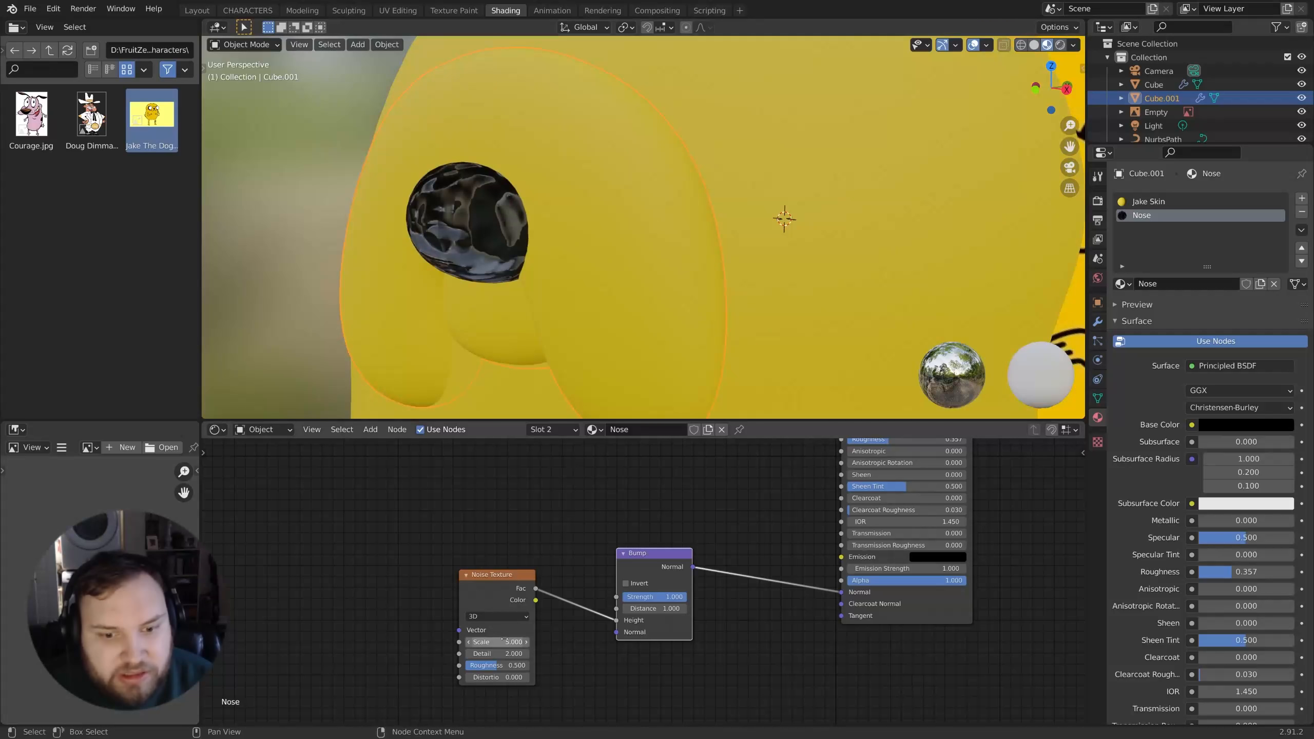
drag(506, 641, 538, 641)
drag(654, 597, 629, 611)
drag(490, 653, 565, 666)
middle_drag(621, 305, 797, 276)
middle_drag(865, 523, 843, 576)
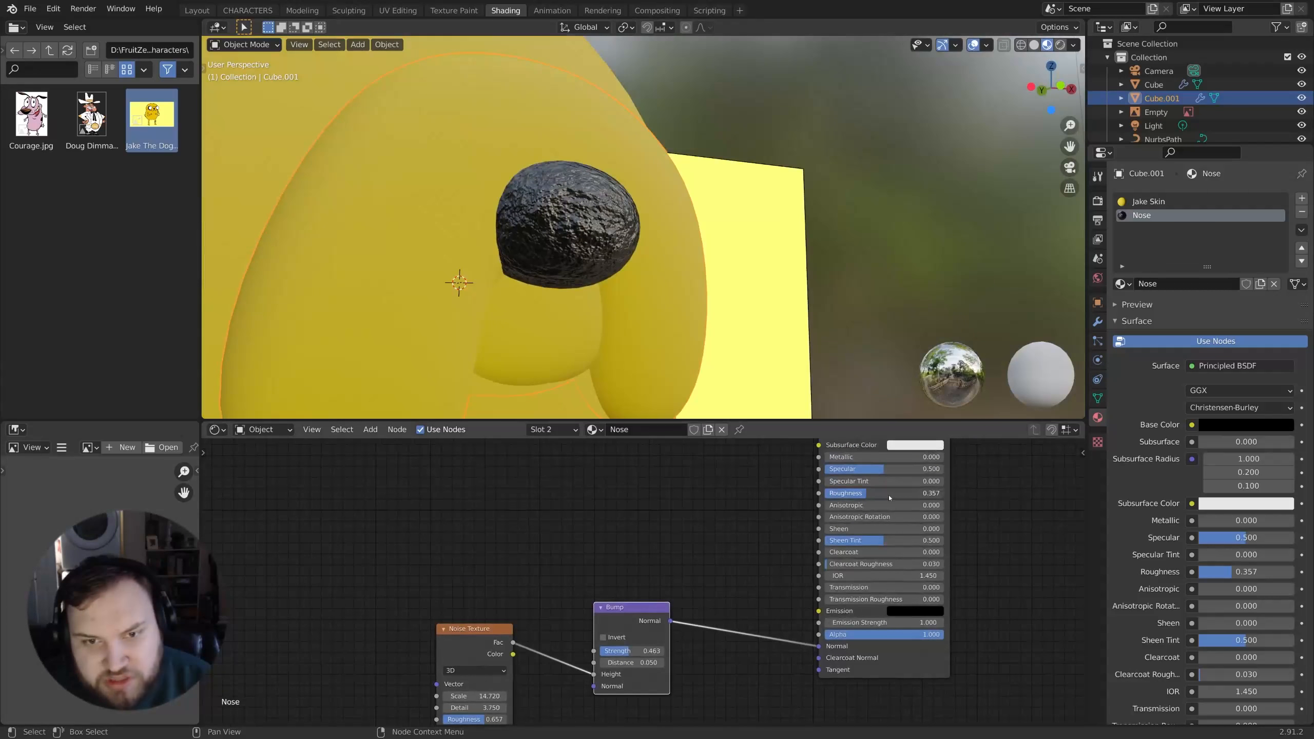
Step: Raise the Nose material's roughness to 0.627
drag(923, 501, 922, 500)
middle_drag(950, 253, 906, 267)
scroll(907, 267, down, 6)
Step: Set the render engine to Cycles with GPU Compute as the device
click(1098, 201)
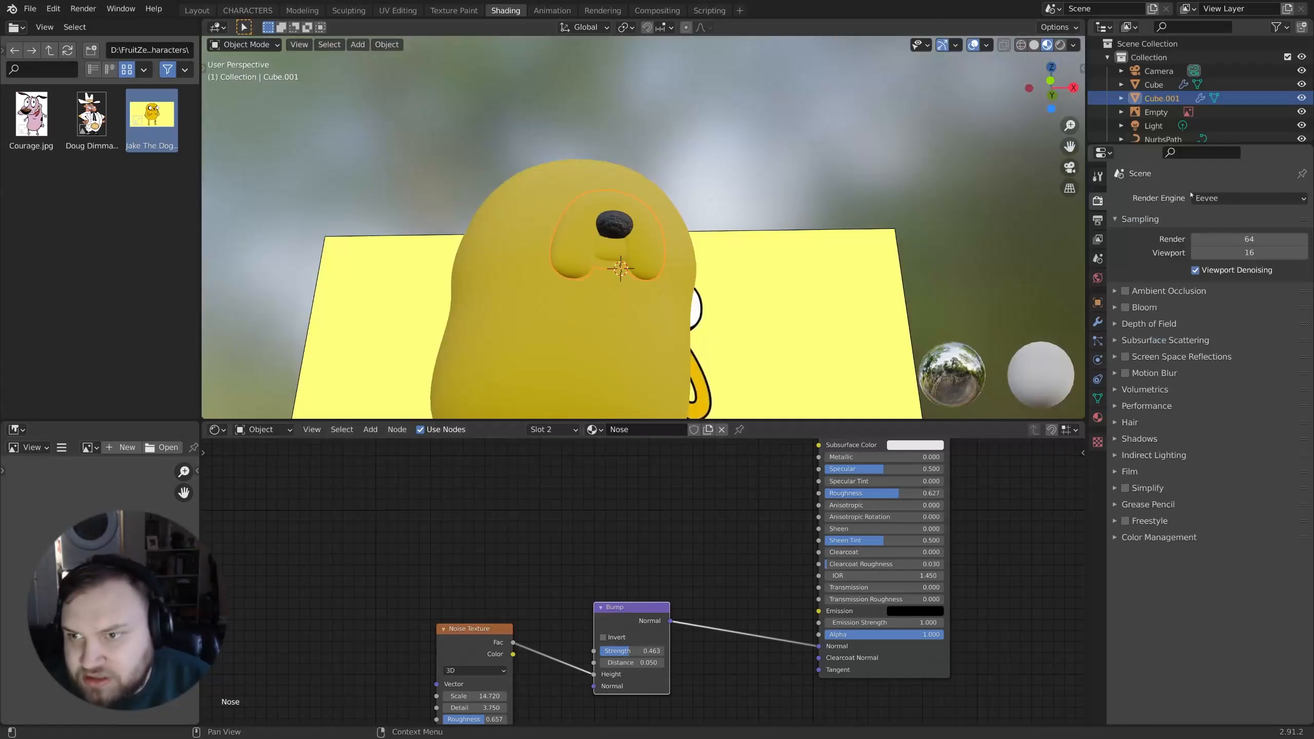
click(1250, 198)
click(1230, 247)
click(1237, 233)
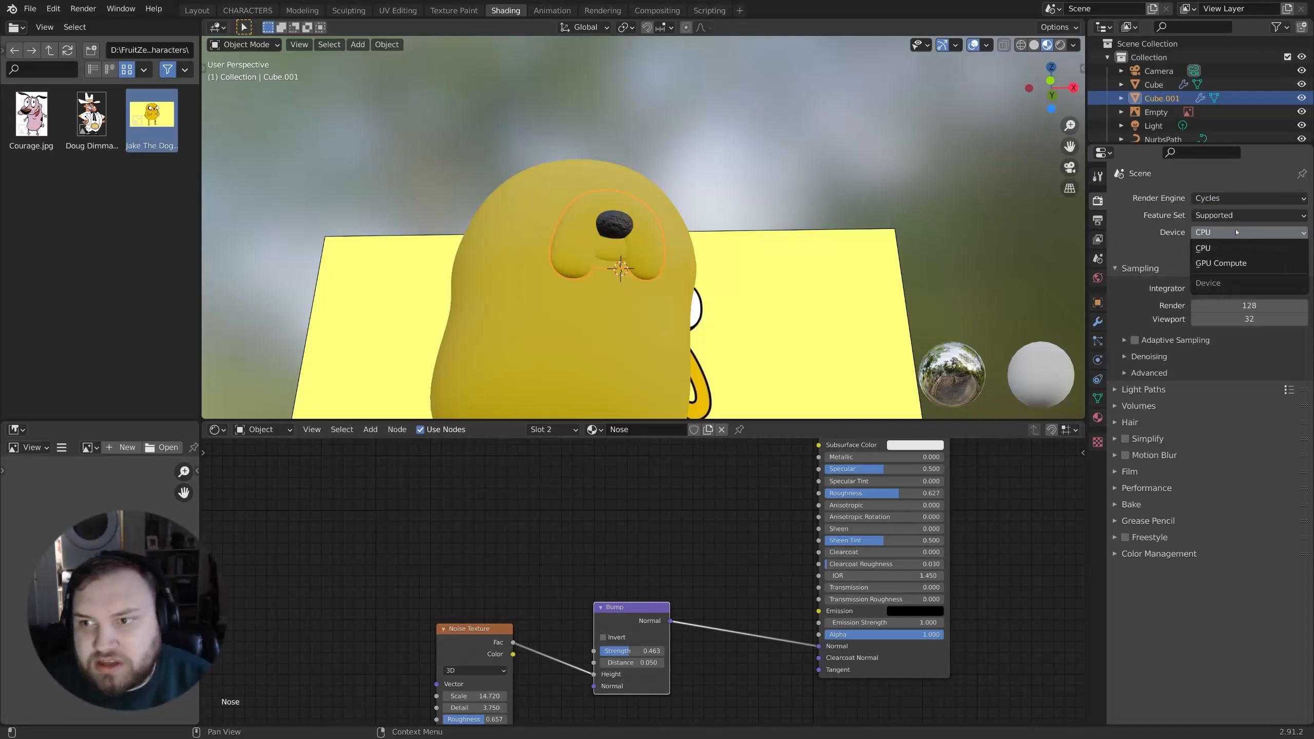
click(1230, 264)
Step: Assign the existing Jake Skin material to the legs
middle_drag(781, 349, 735, 254)
click(661, 284)
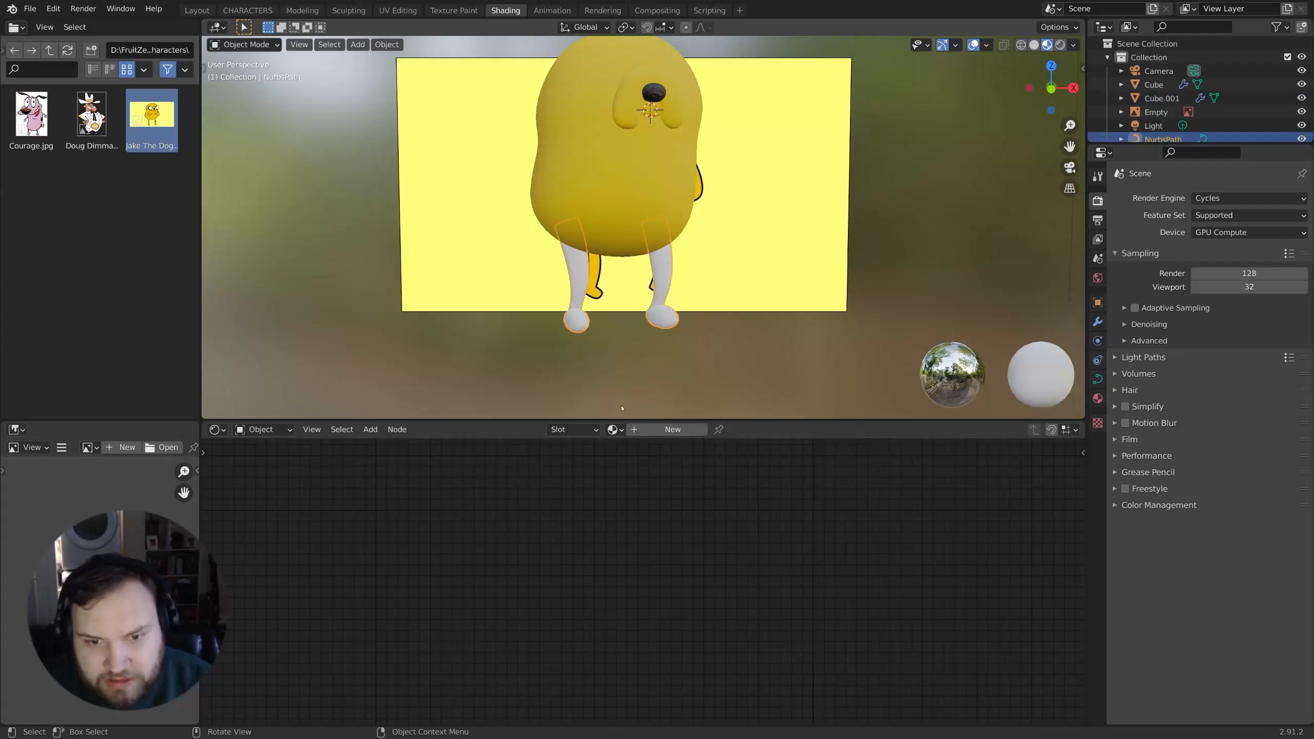
click(589, 429)
click(642, 448)
middle_drag(832, 222, 772, 224)
key(shift+a)
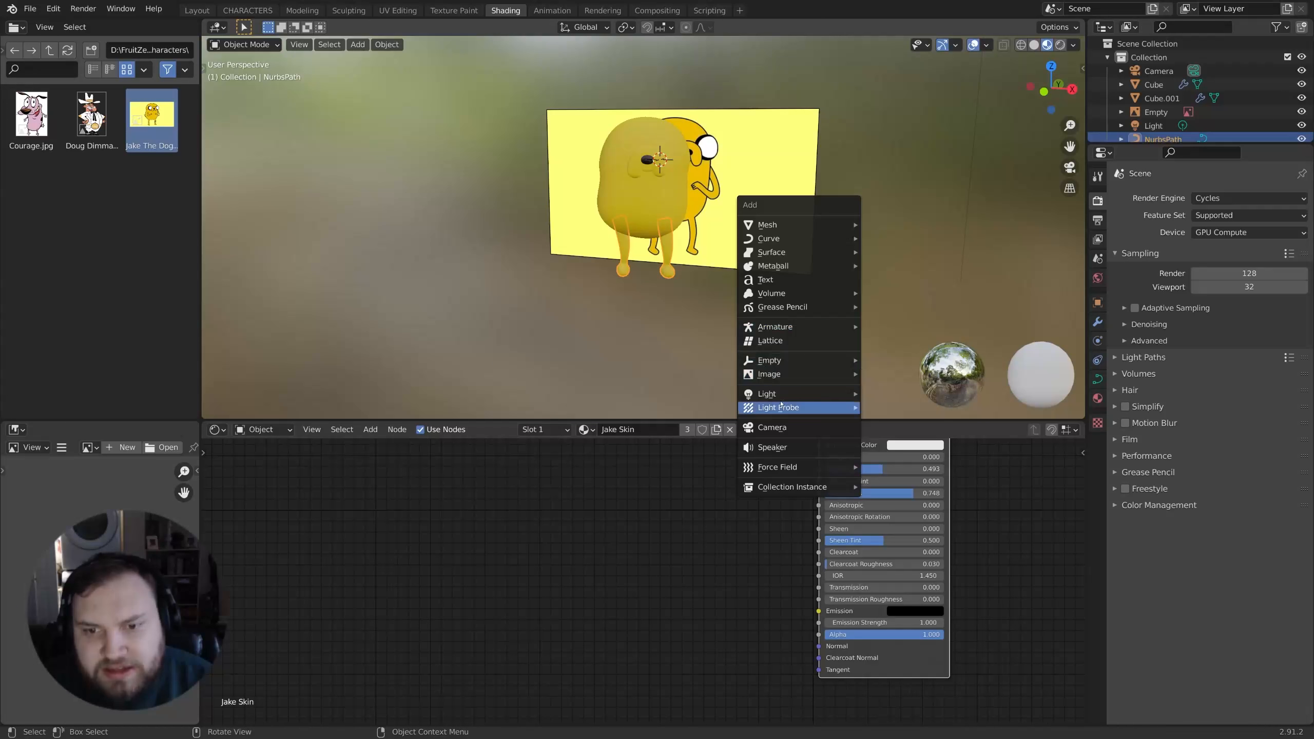
mouse_move(839, 396)
scroll(939, 262, down, 5)
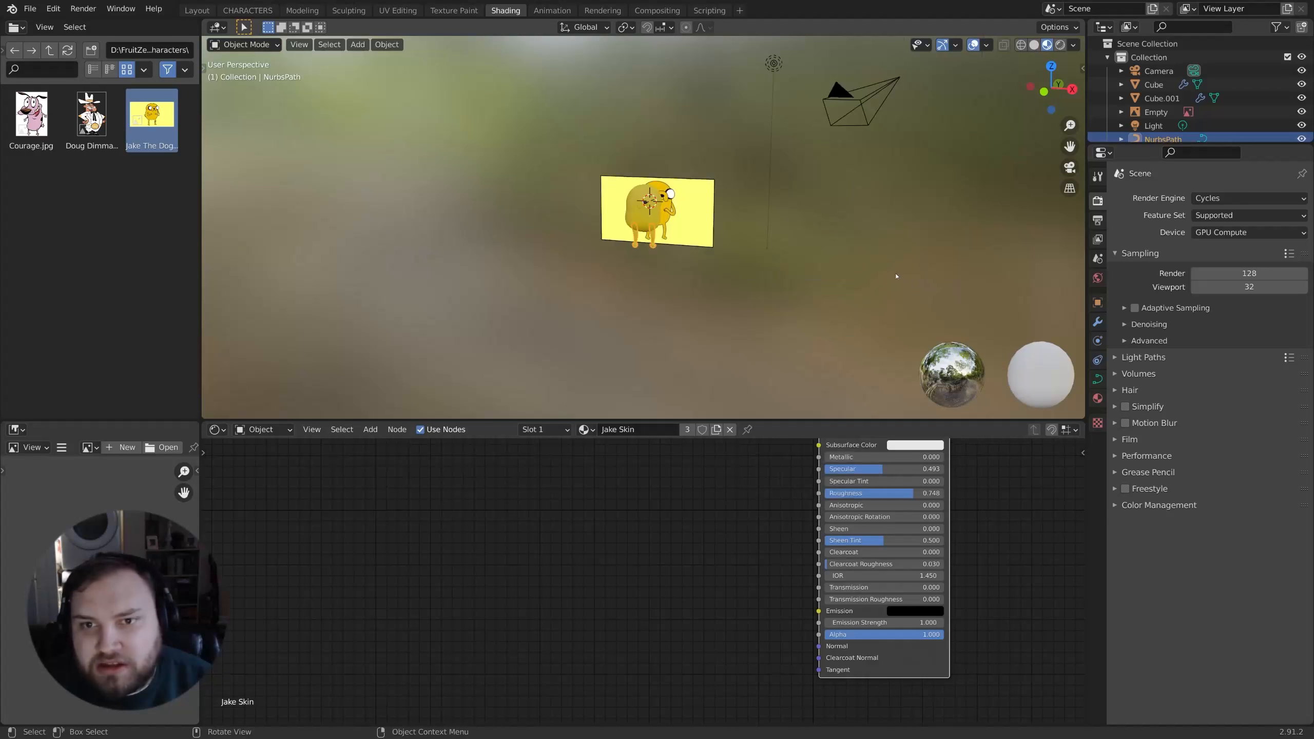
Step: Switch the 3D viewport to rendered shading and frame the character
key(z)
click(896, 202)
mouse_move(766, 277)
shift+middle_down()
mouse_move(766, 336)
mouse_move(784, 267)
mouse_move(825, 257)
mouse_move(883, 272)
mouse_move(933, 250)
mouse_move(837, 316)
mouse_move(891, 246)
mouse_move(830, 235)
shift+middle_up()
scroll(767, 335, up, 4)
scroll(784, 248, up, 4)
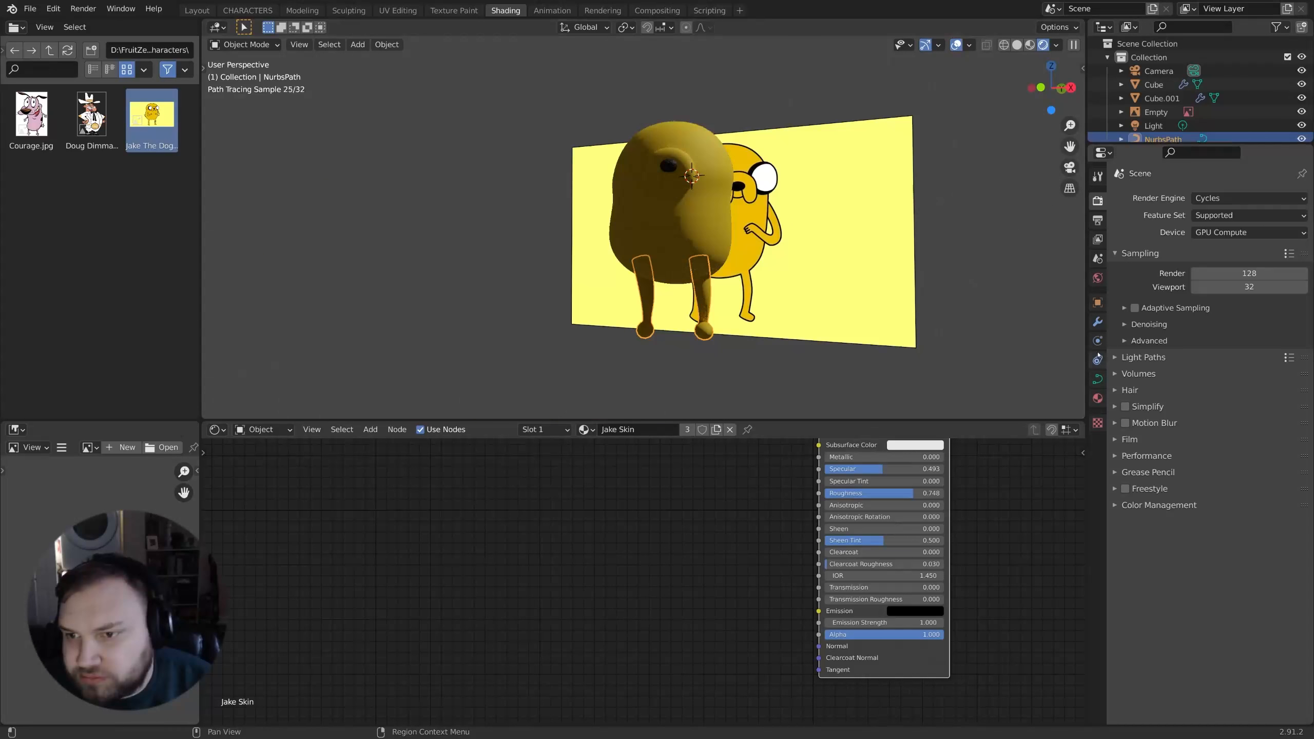
Step: Use the boiler_room_4k.hdr environment texture as the world background color and move the reference image sideways, clear of the character
click(1097, 278)
click(1193, 281)
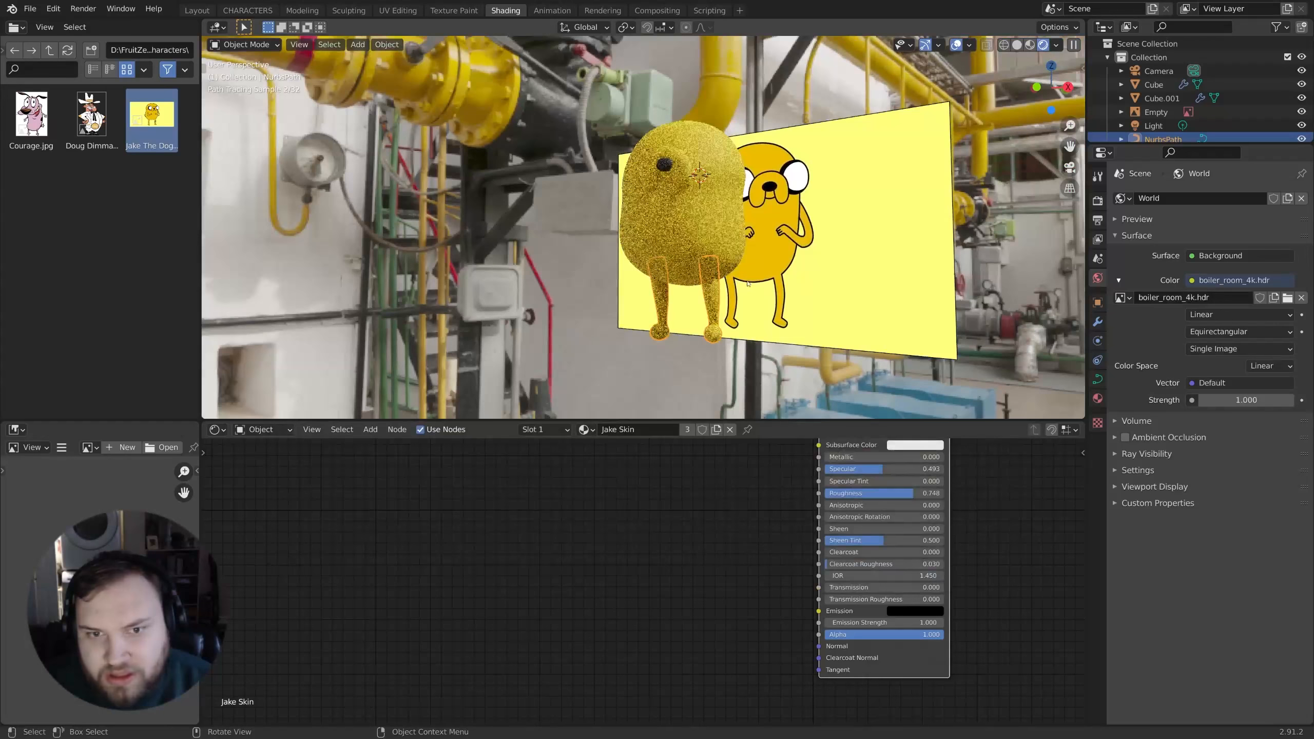
middle_drag(776, 207, 771, 247)
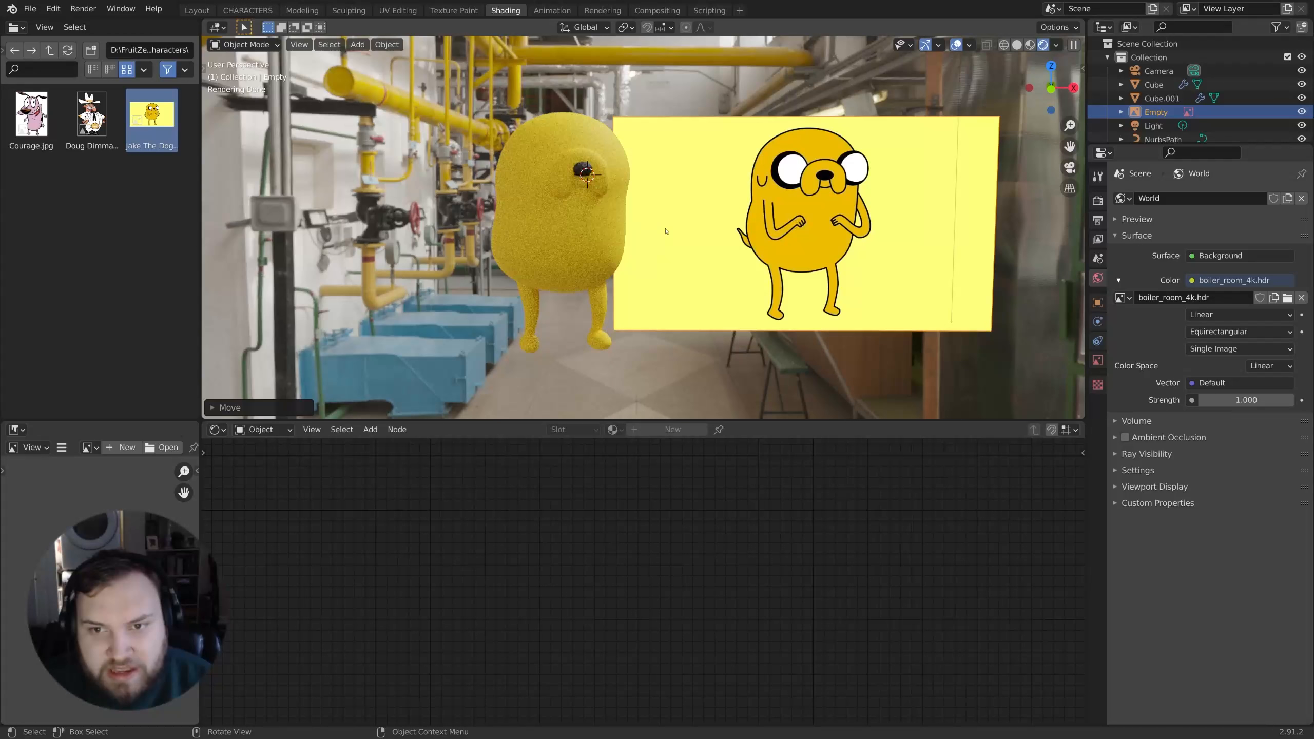
scroll(576, 177, up, 3)
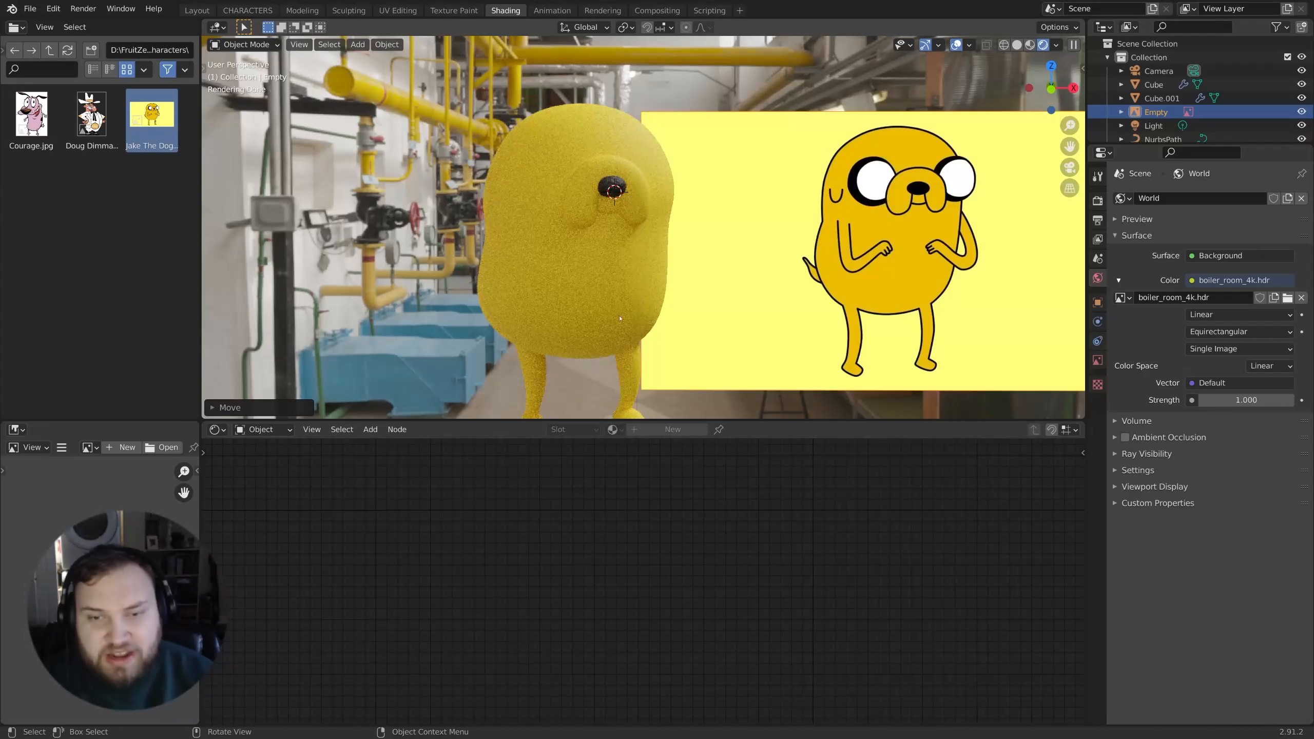
shift+middle_drag(681, 336, 698, 252)
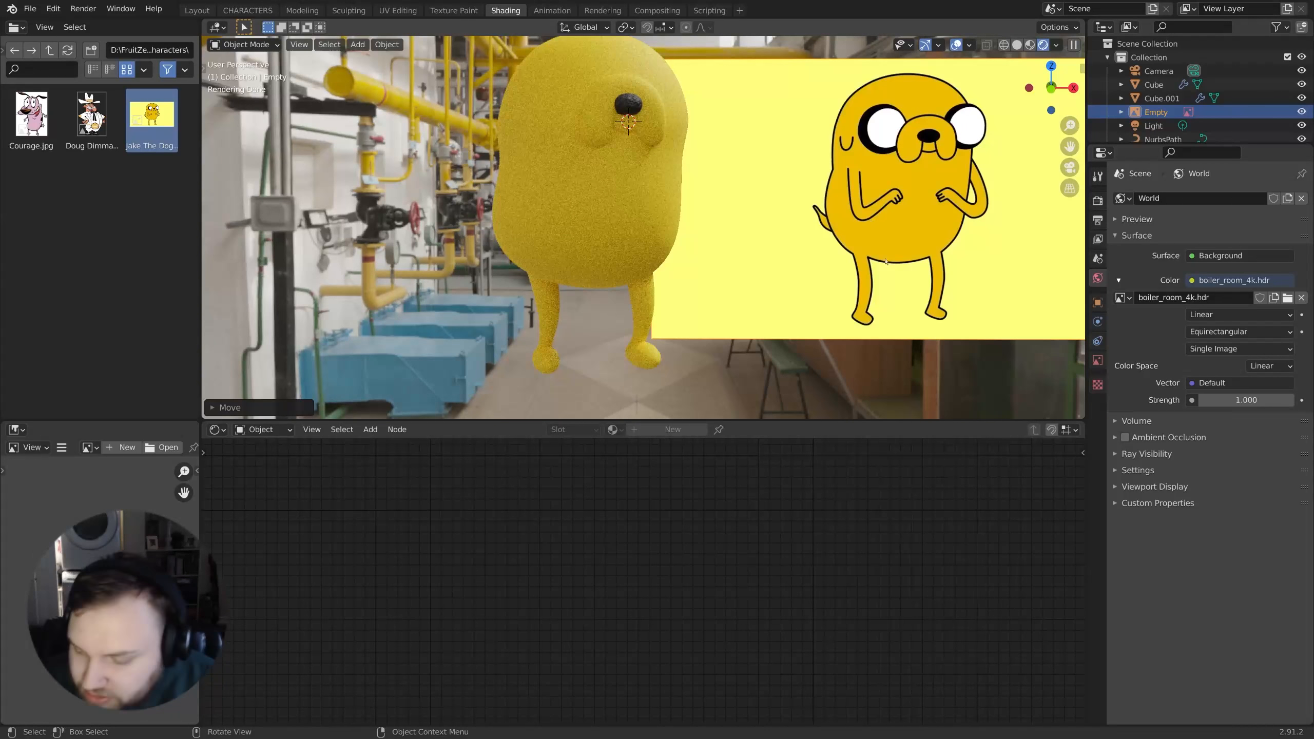
shift+middle_drag(640, 184, 641, 235)
Step: Add an Ico Sphere with 4 subdivisions and a 1 m radius at the 3D cursor
key(shift+a)
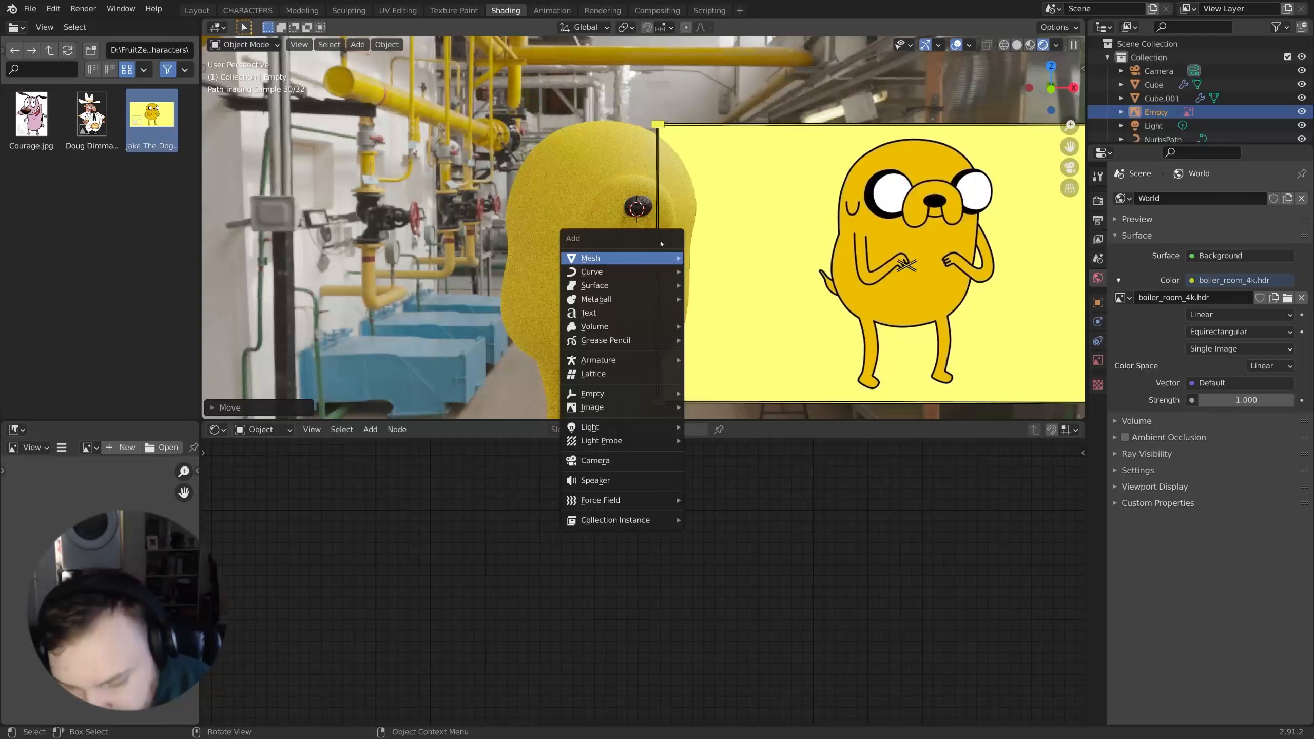
key(Escape)
key(shift+a)
mouse_move(647, 265)
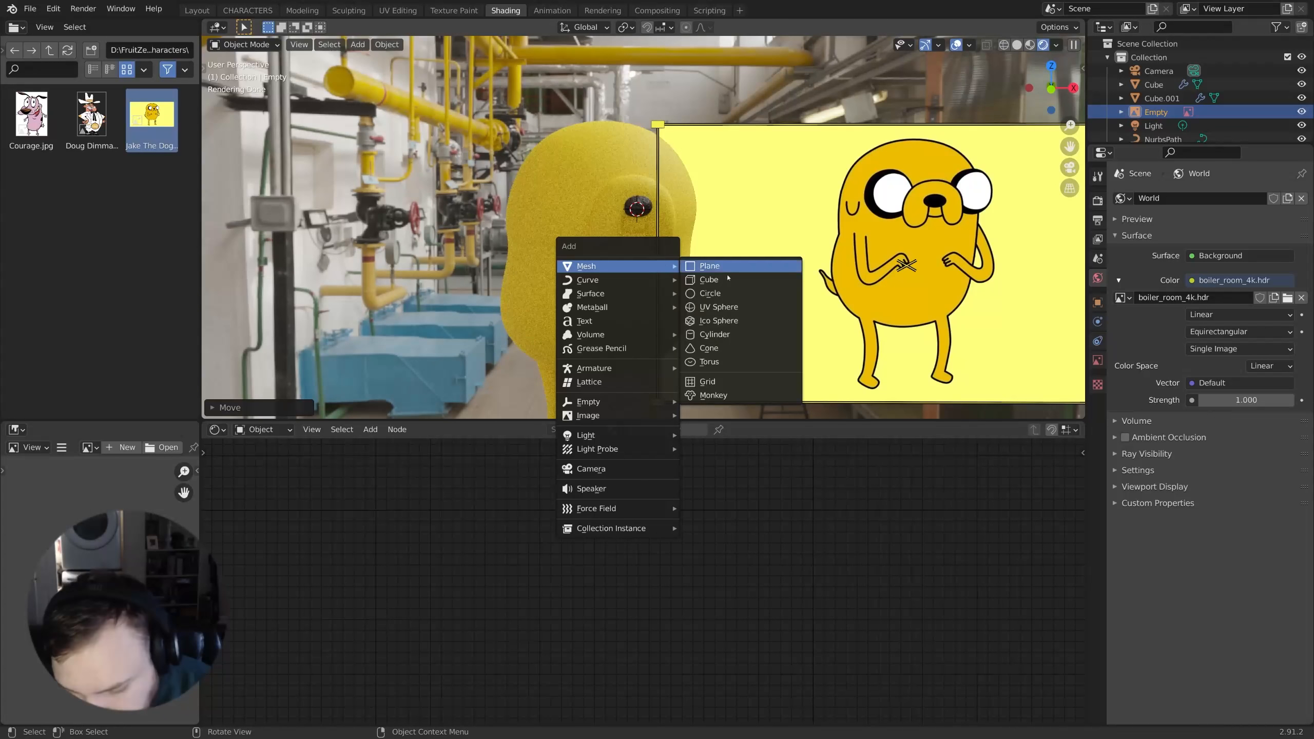
click(741, 322)
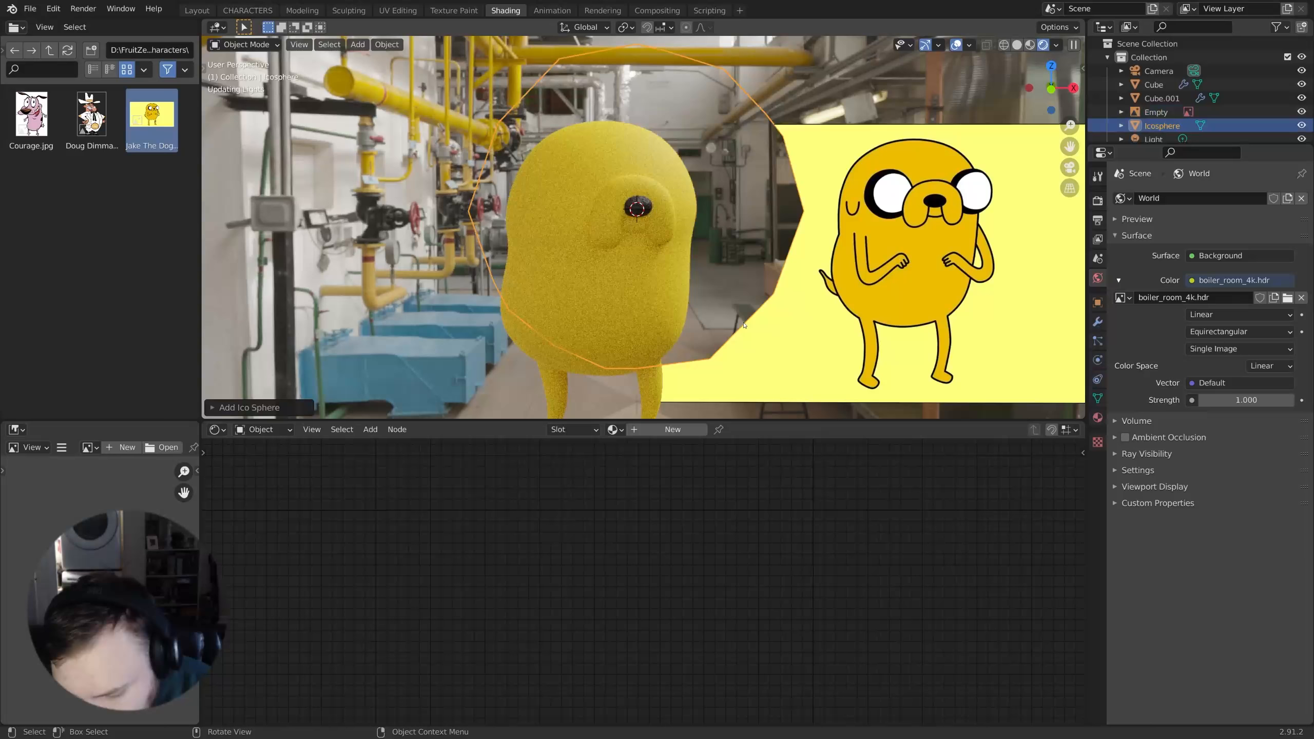
scroll(778, 261, down, 2)
click(212, 408)
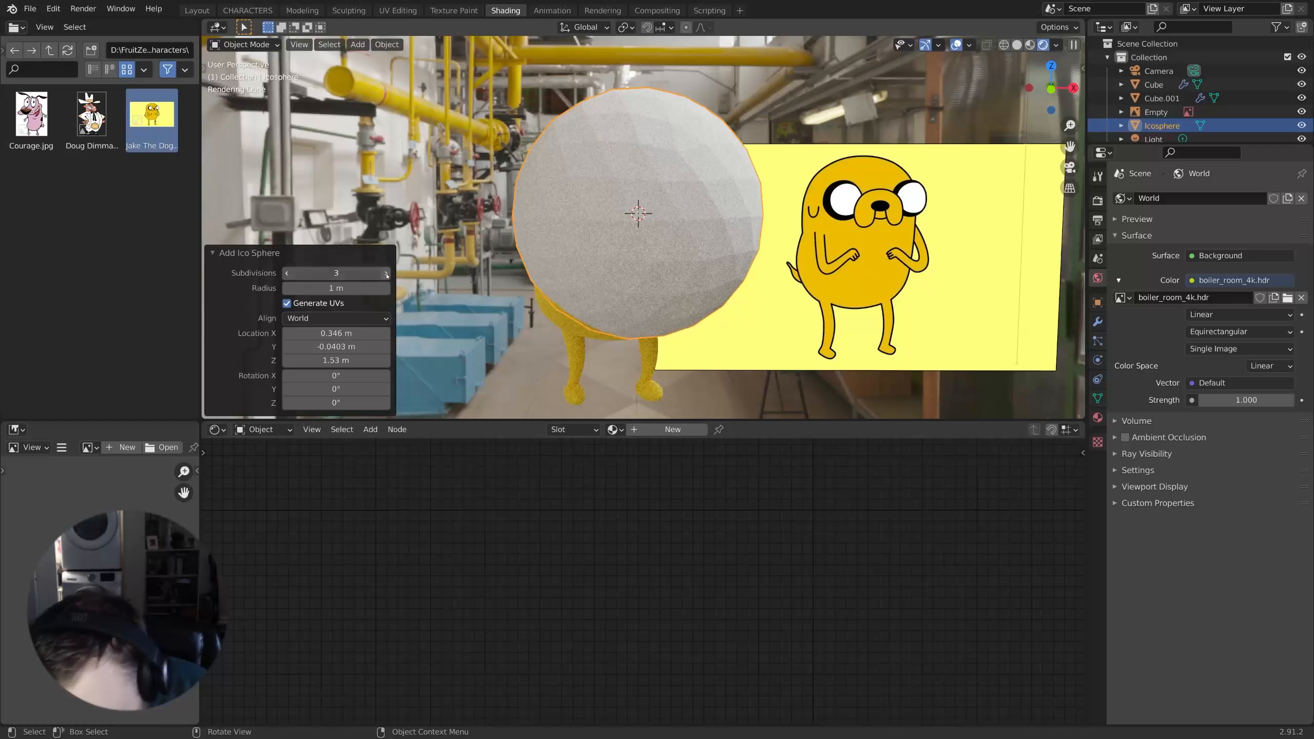
Step: Return the viewport to solid shading and shade the ico sphere smooth
key(z)
click(652, 212)
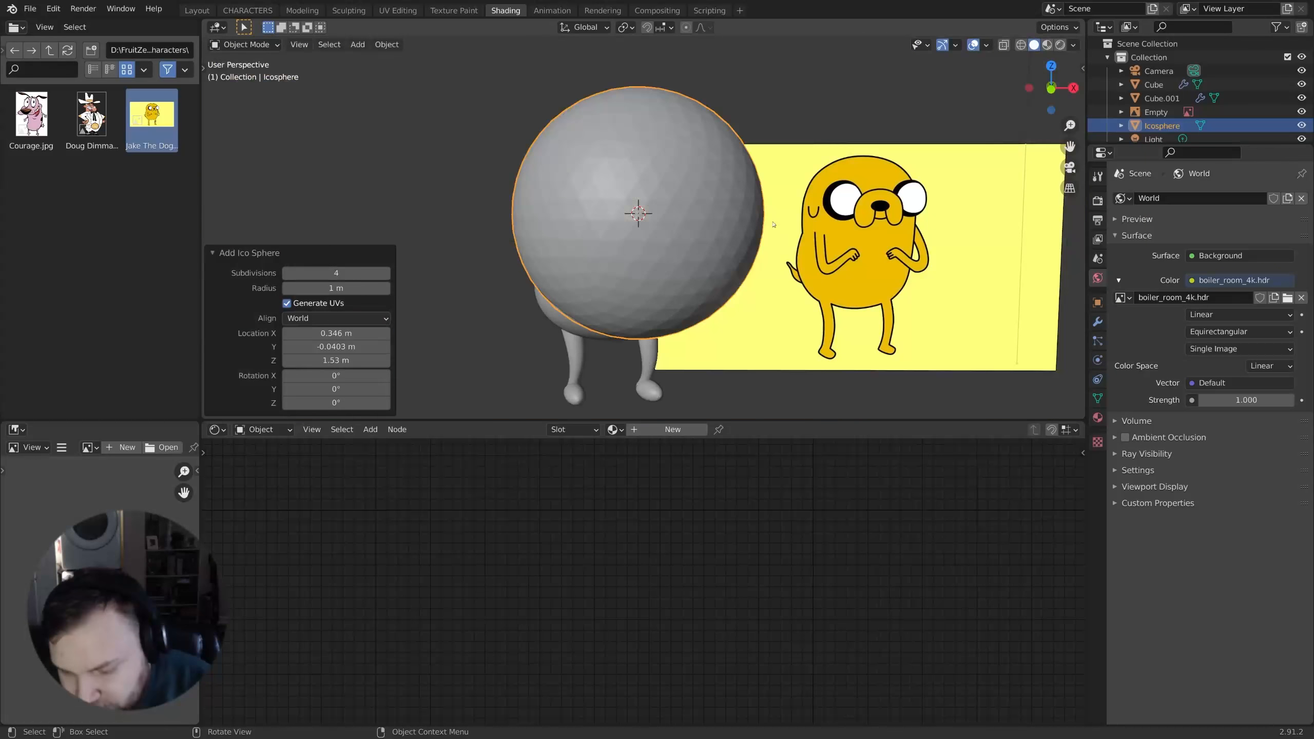
right_click(667, 210)
click(666, 204)
Step: Scale the ico sphere's mesh down in Edit Mode until it is slightly wider than the snout
scroll(739, 214, up, 2)
key(Tab)
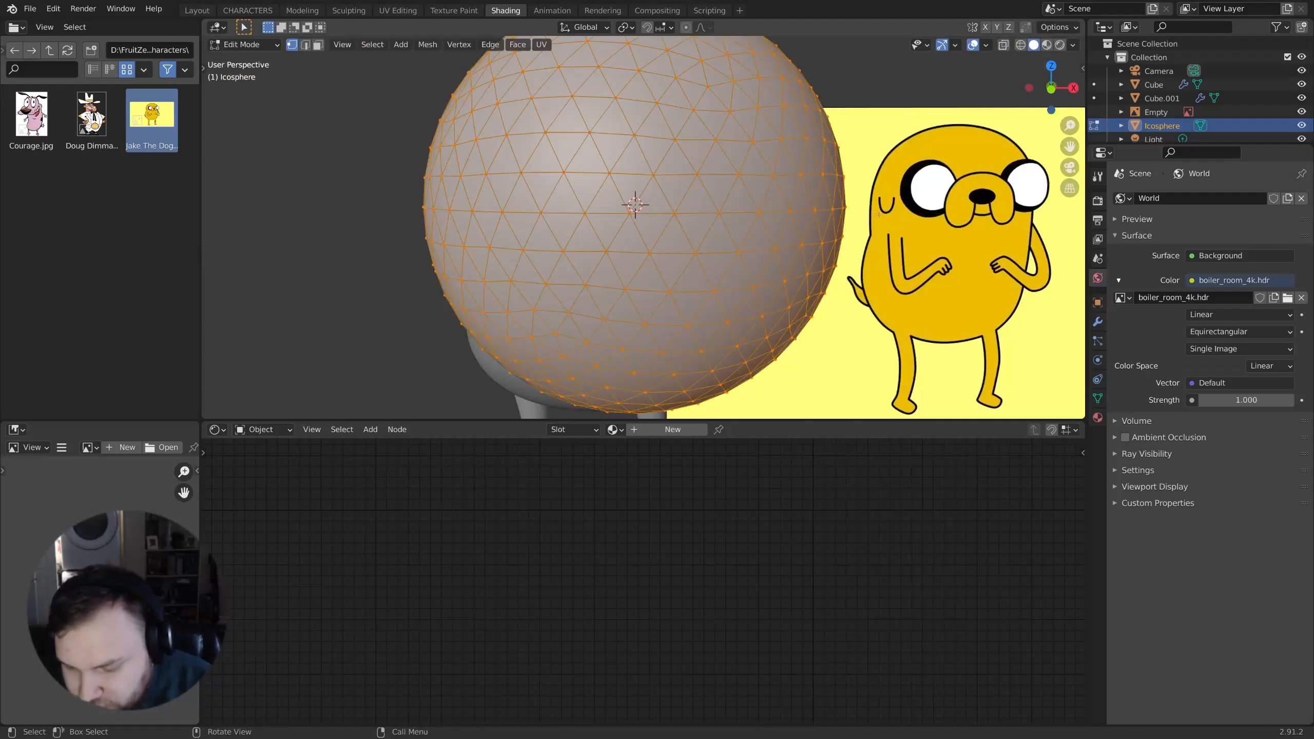
key(s)
click(755, 197)
key(Tab)
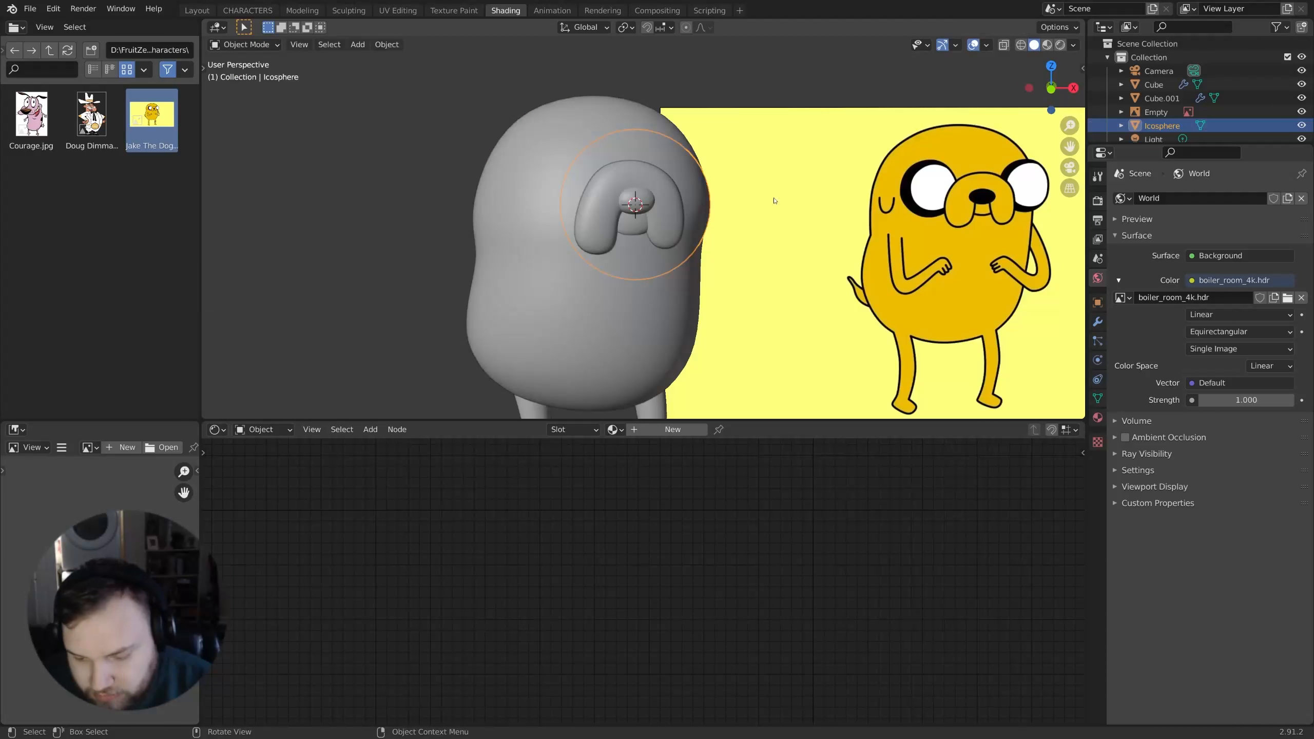
Step: Move the sphere horizontally about -0.33 m in X and -0.46 m in Y, and scale it down to eye size
middle_drag(769, 196, 914, 173)
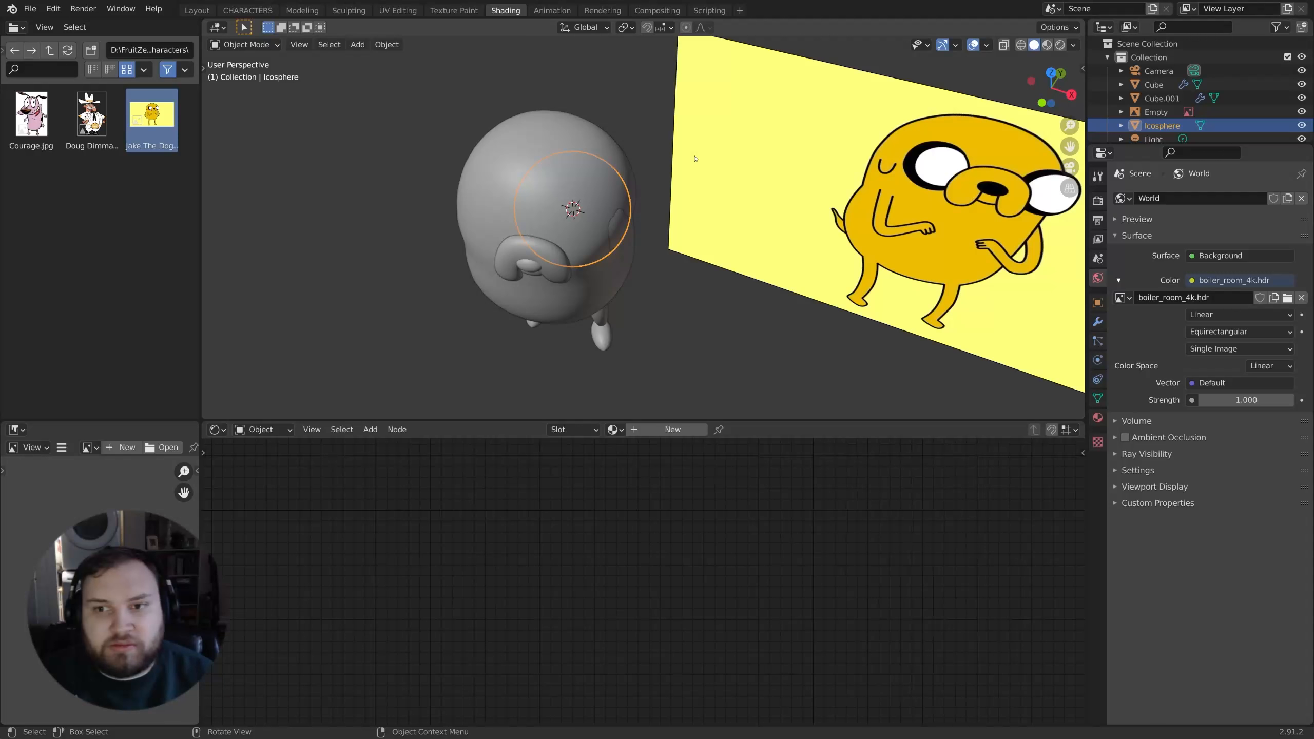
key(g)
key(shift+z)
click(610, 191)
key(s)
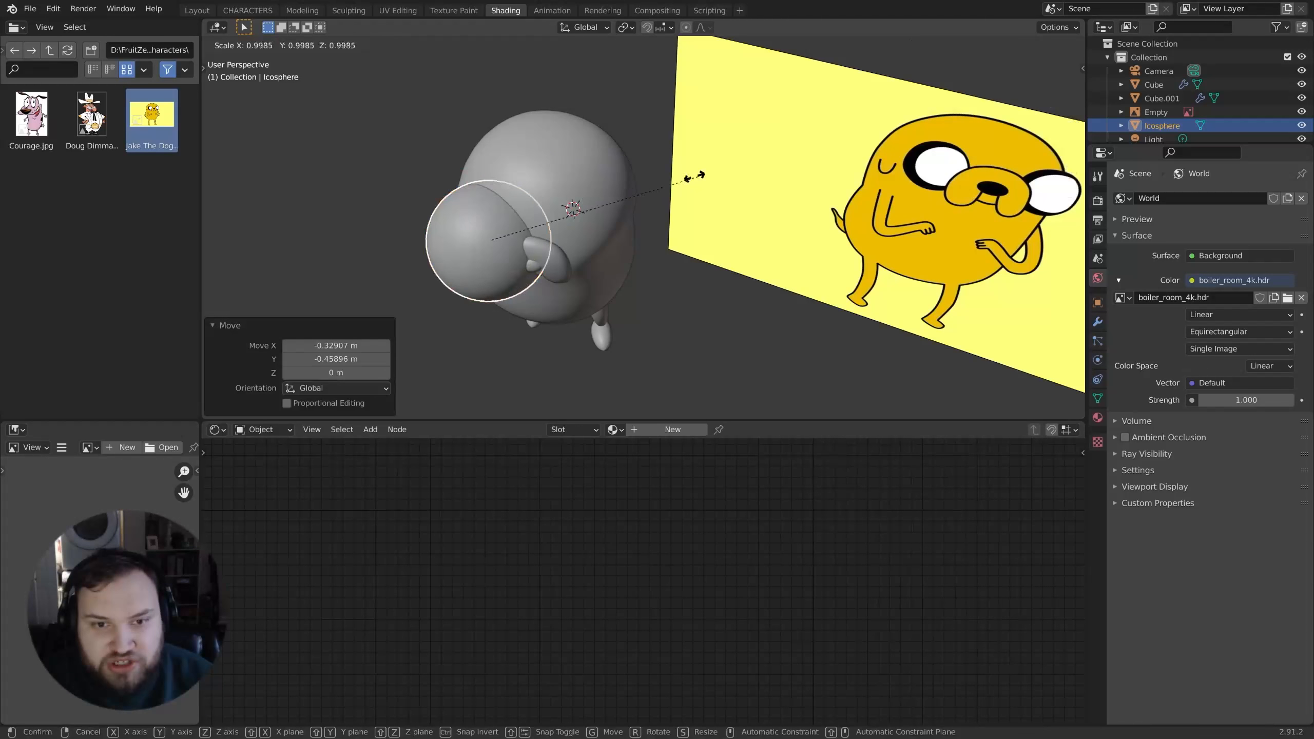
click(579, 215)
Step: Raise the sphere to eye height beside the snout and scale it up by about 1.222
middle_drag(578, 215, 732, 272)
key(g)
key(z)
click(577, 178)
key(g)
click(589, 179)
key(s)
click(856, 269)
click(802, 266)
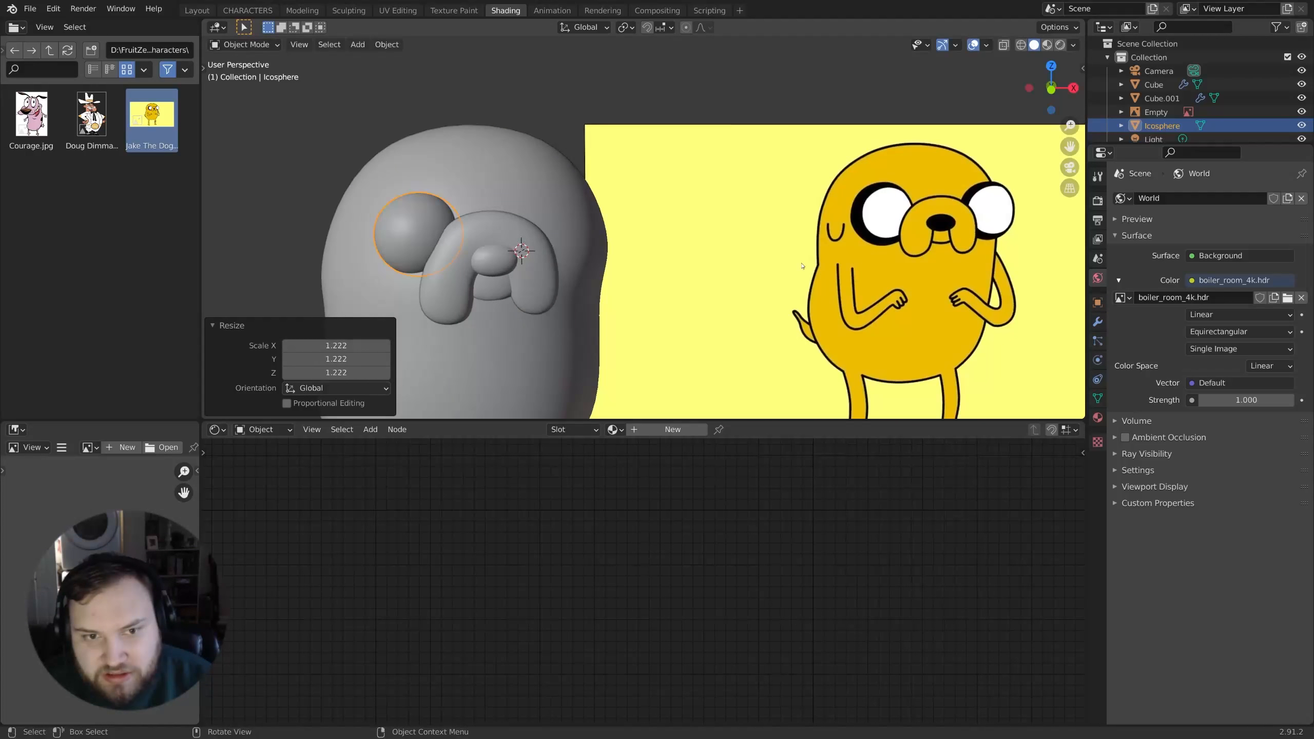
Step: Adjust the eye sphere's position so that it sits against the face beside the snout
middle_drag(695, 269, 607, 266)
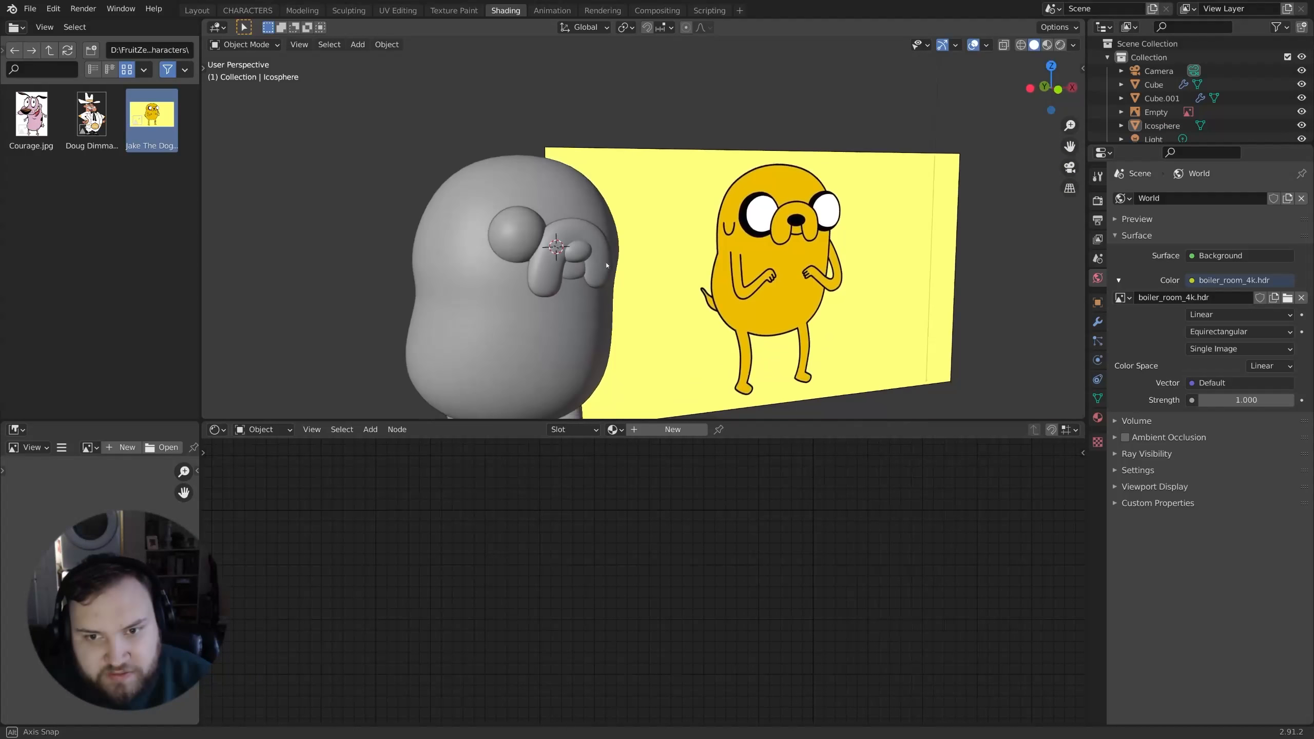
click(529, 218)
middle_drag(529, 218, 679, 251)
key(g)
click(685, 255)
Step: Make a matching second eye on the snout's other side within the sphere object and show the rendered view
key(Tab)
scroll(665, 224, down, 3)
key(alt+a)
scroll(678, 251, up, 2)
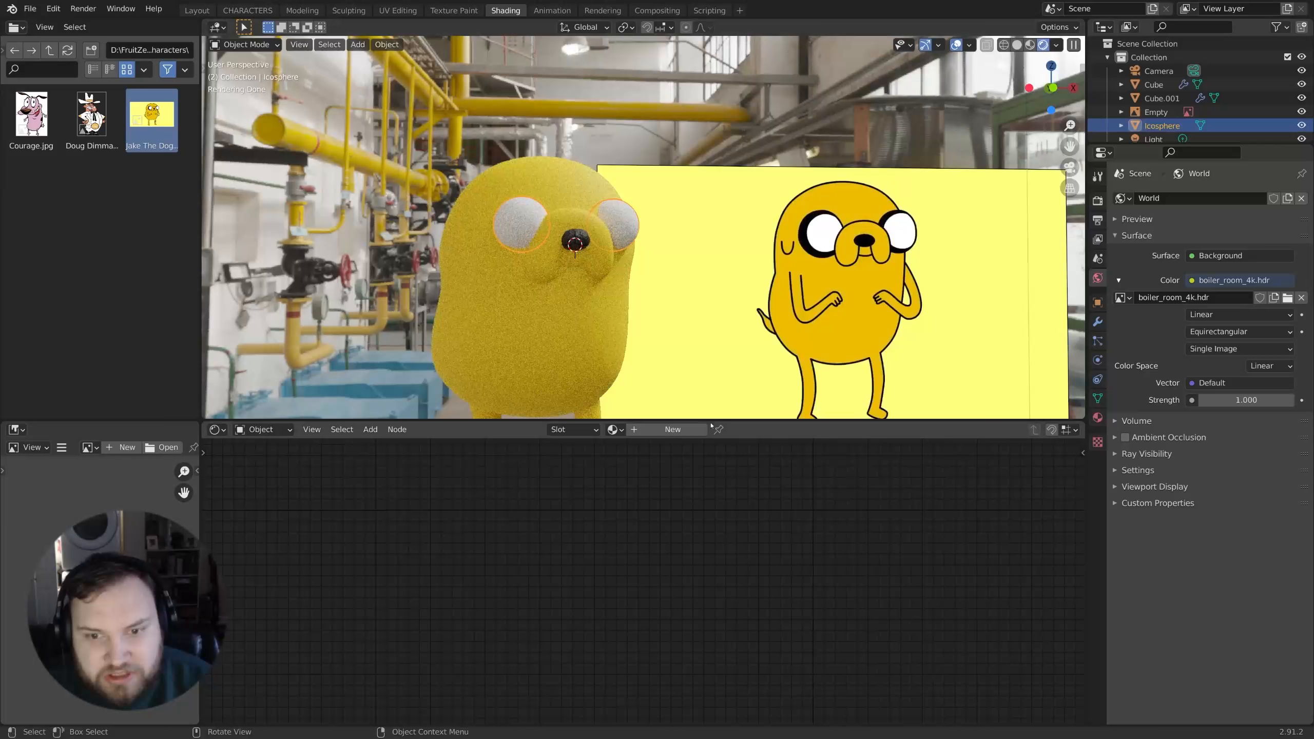
Step: Create a new material for the eyes and set its roughness to 0
click(672, 430)
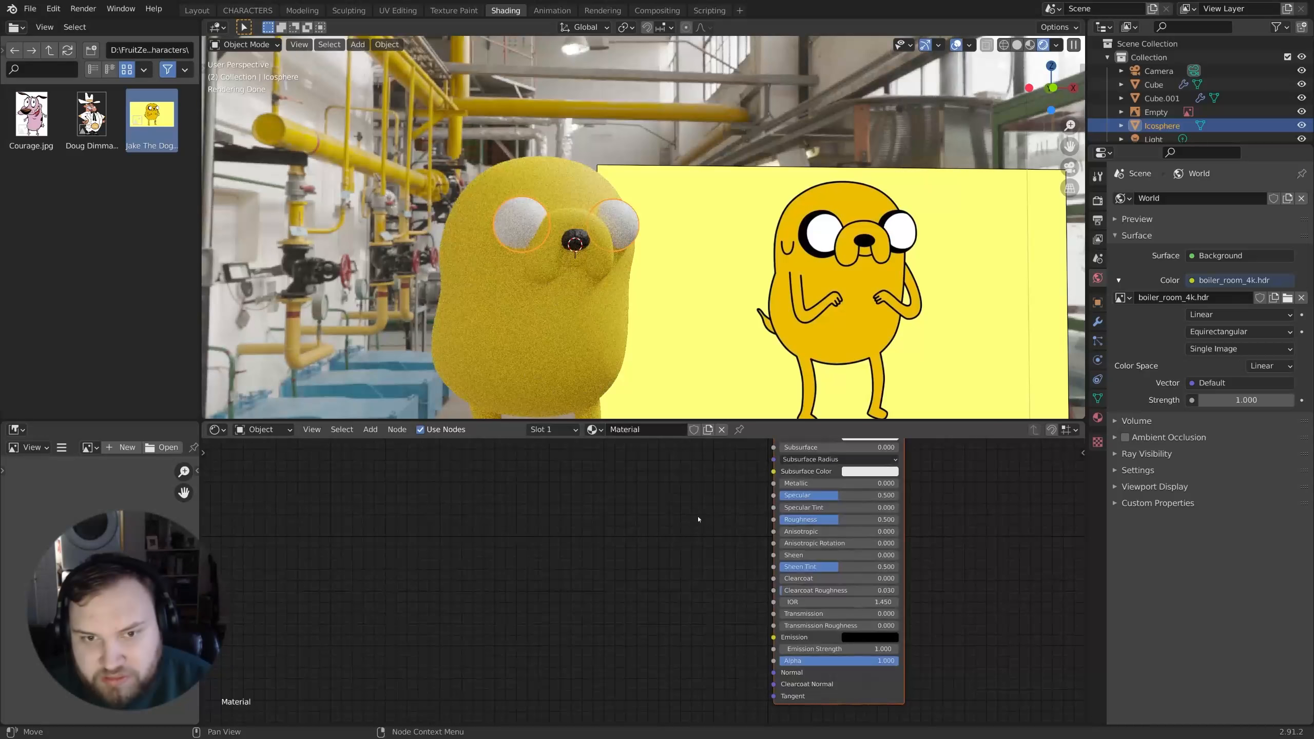
middle_drag(716, 519, 702, 541)
middle_drag(760, 679, 658, 632)
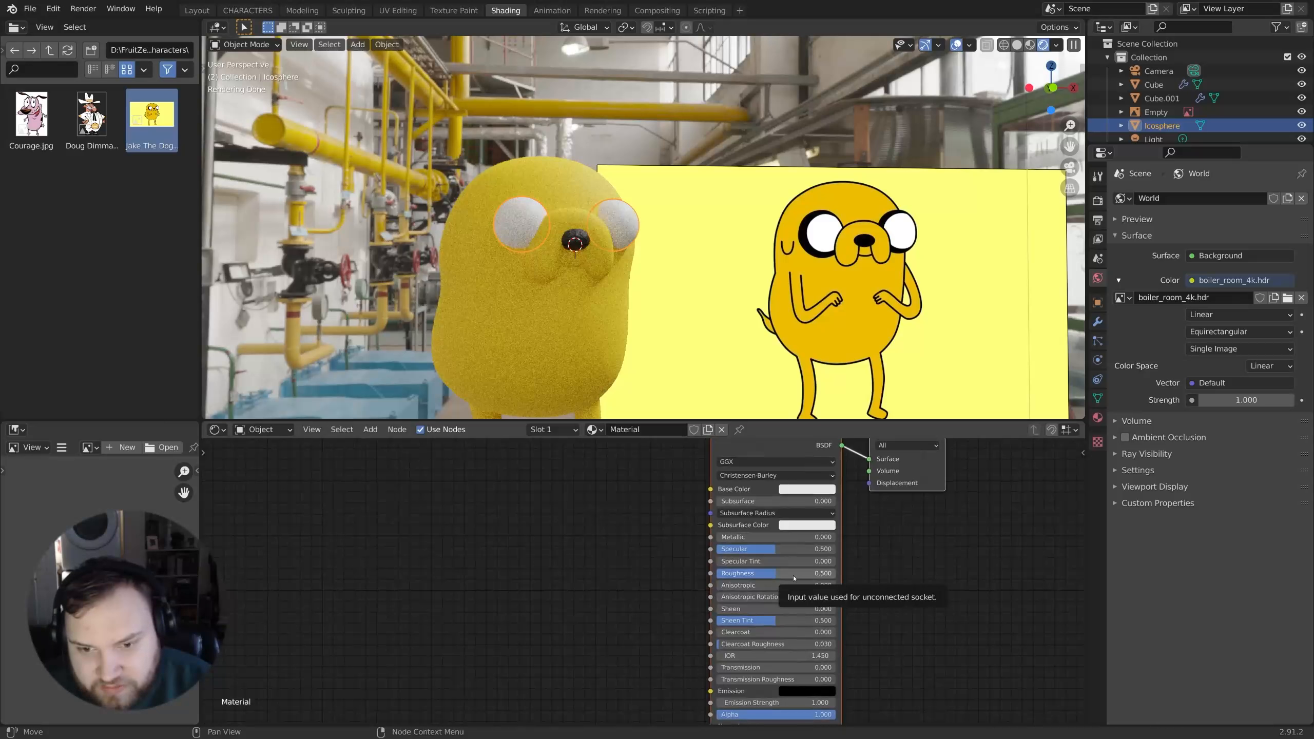
drag(771, 573, 719, 573)
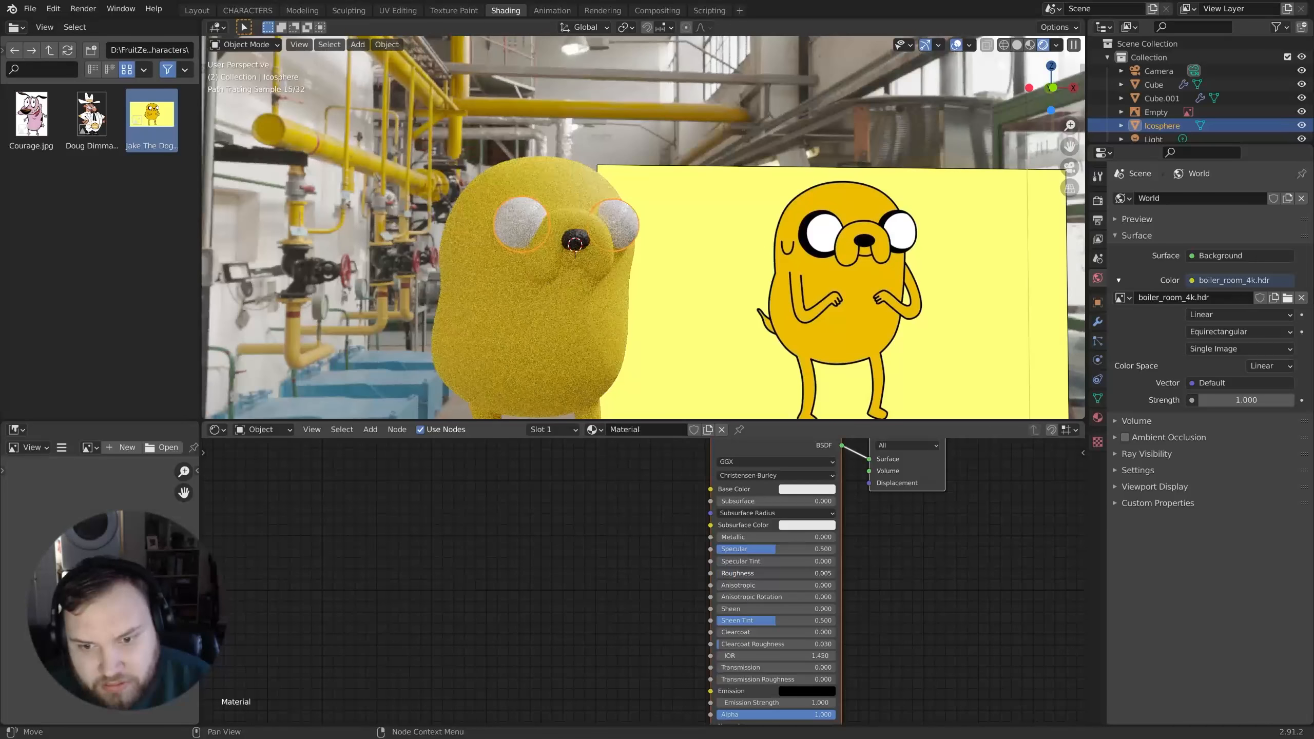
drag(720, 573, 717, 573)
Step: Shade both eye spheres smooth
scroll(606, 229, up, 5)
right_click(595, 231)
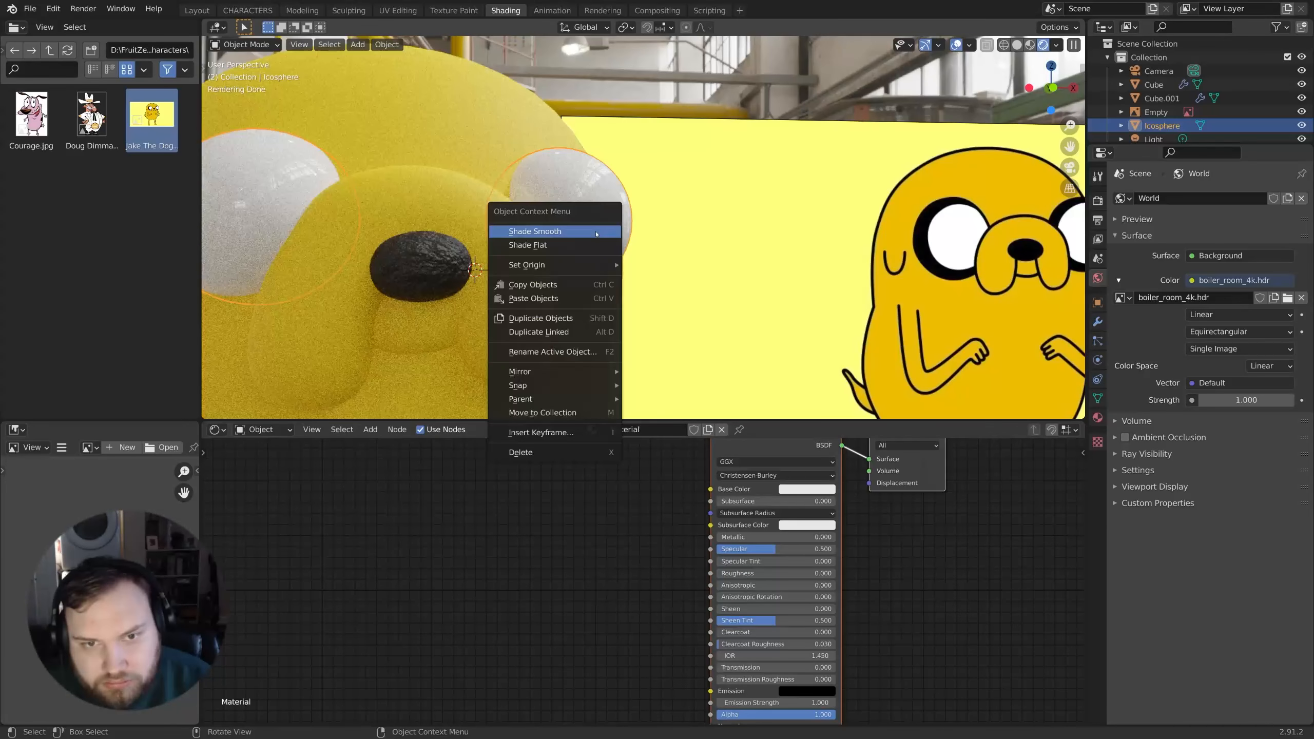
click(595, 231)
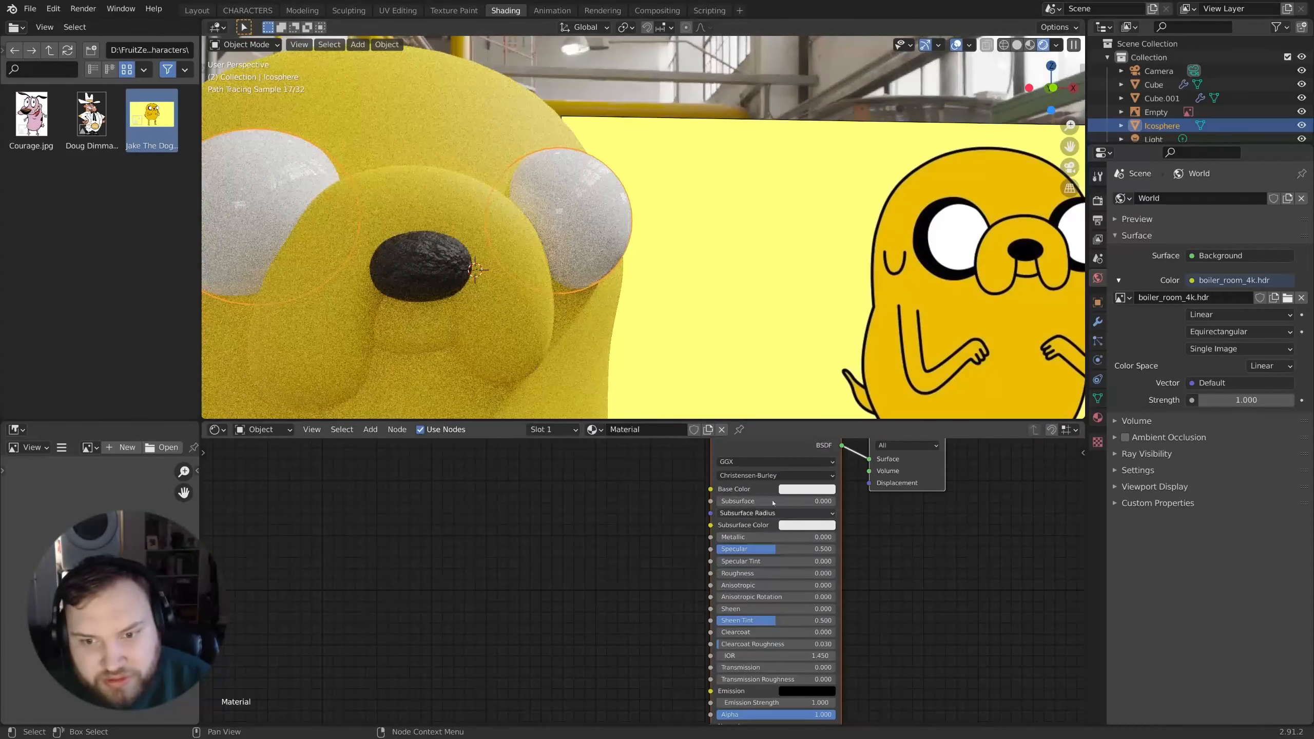
Step: Set the eye material's base color to black and view the eyes from several angles
click(807, 489)
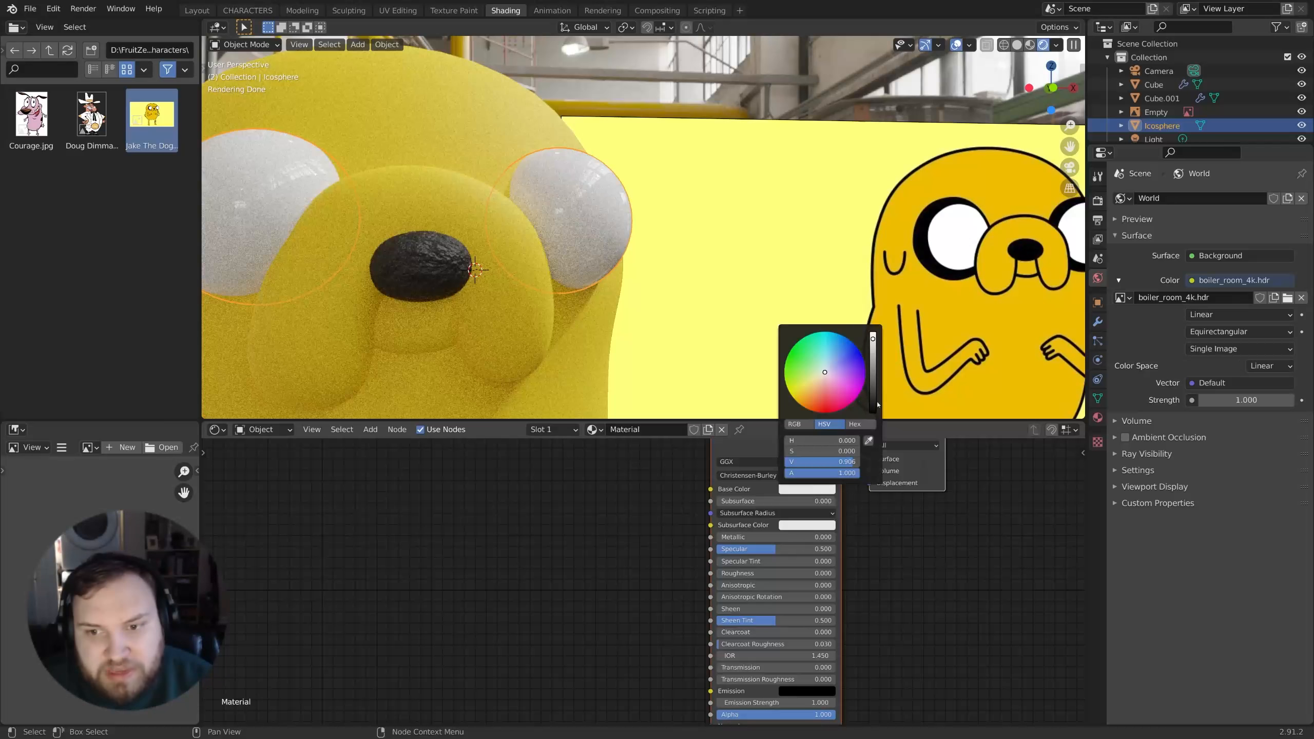
click(874, 409)
scroll(593, 281, down, 2)
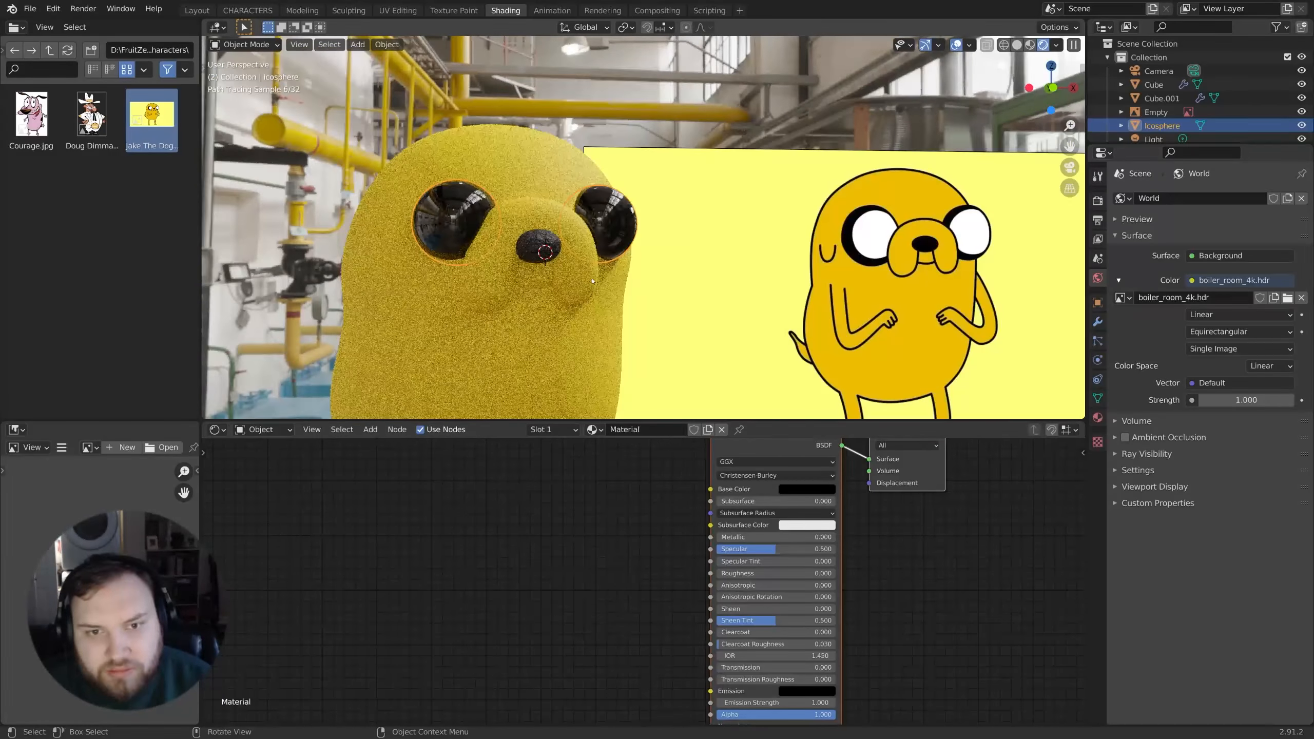
middle_drag(587, 281, 500, 283)
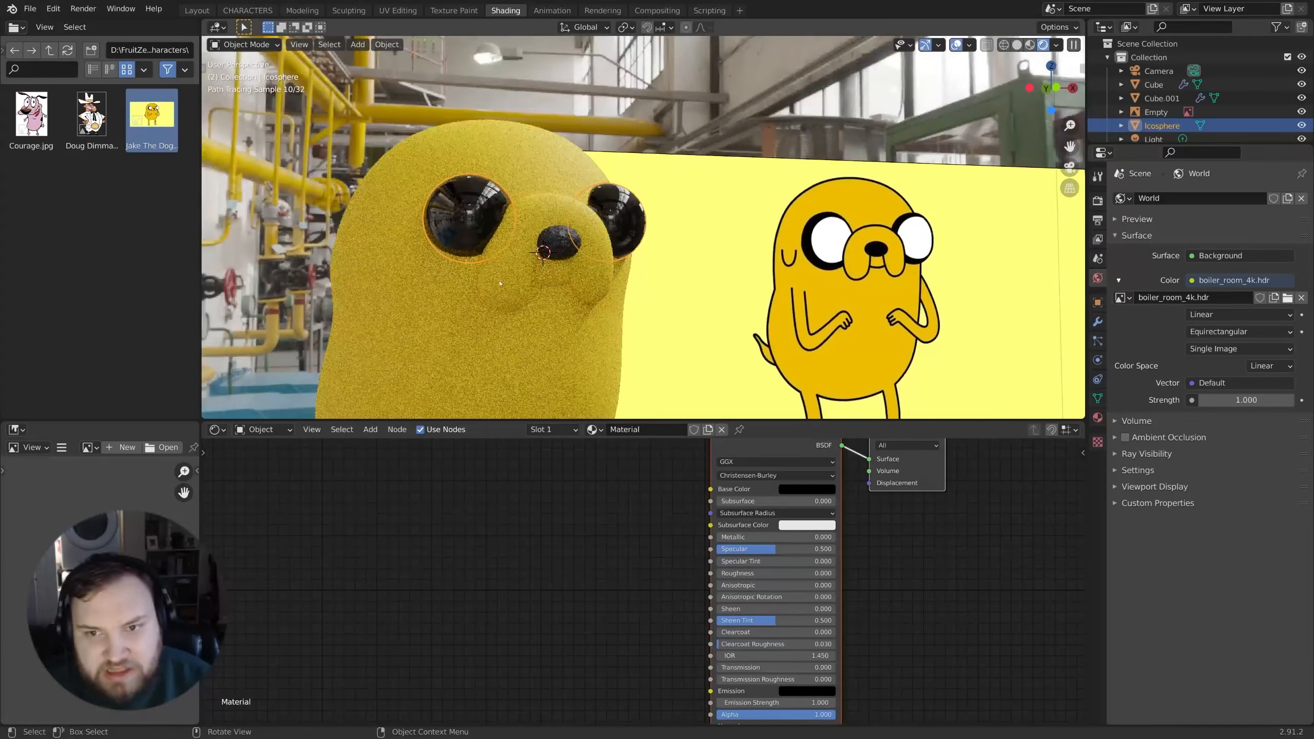
middle_drag(650, 234, 593, 269)
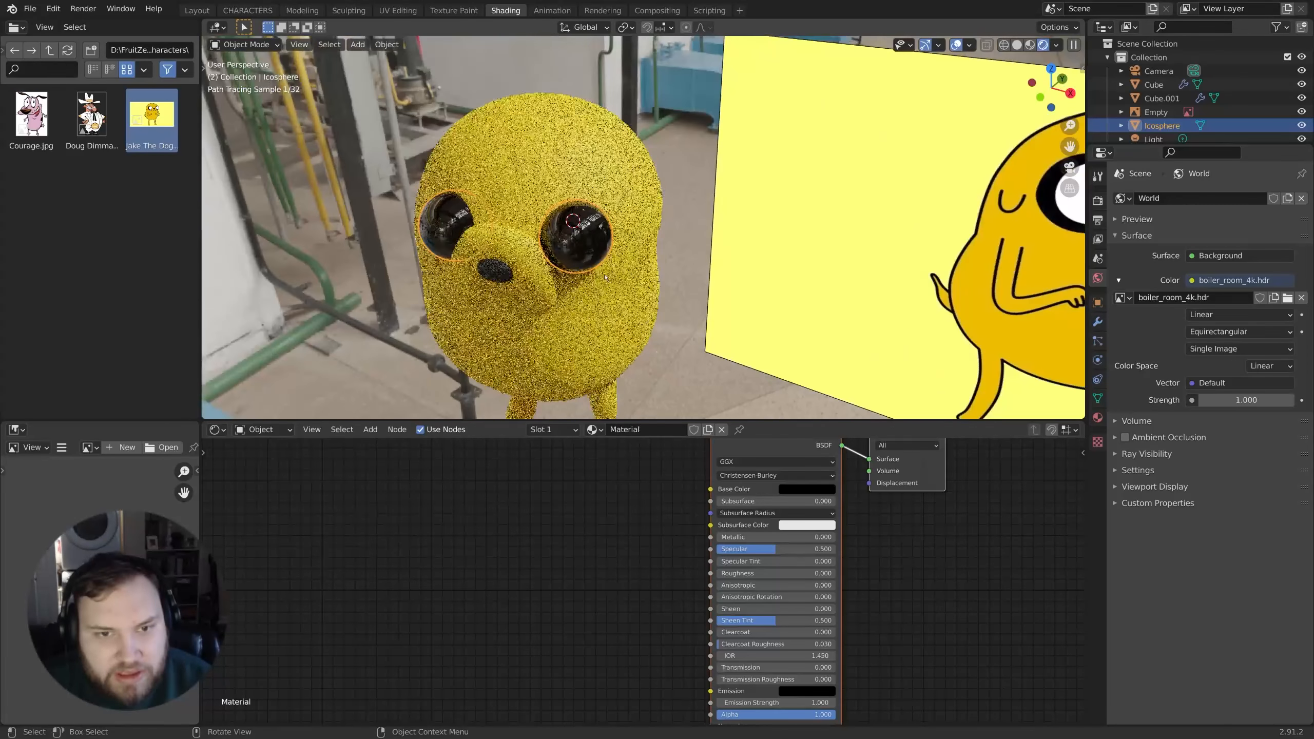
Step: Add a Texture Coordinate node to the eye material, well before the Principled BSDF
middle_drag(582, 589, 604, 638)
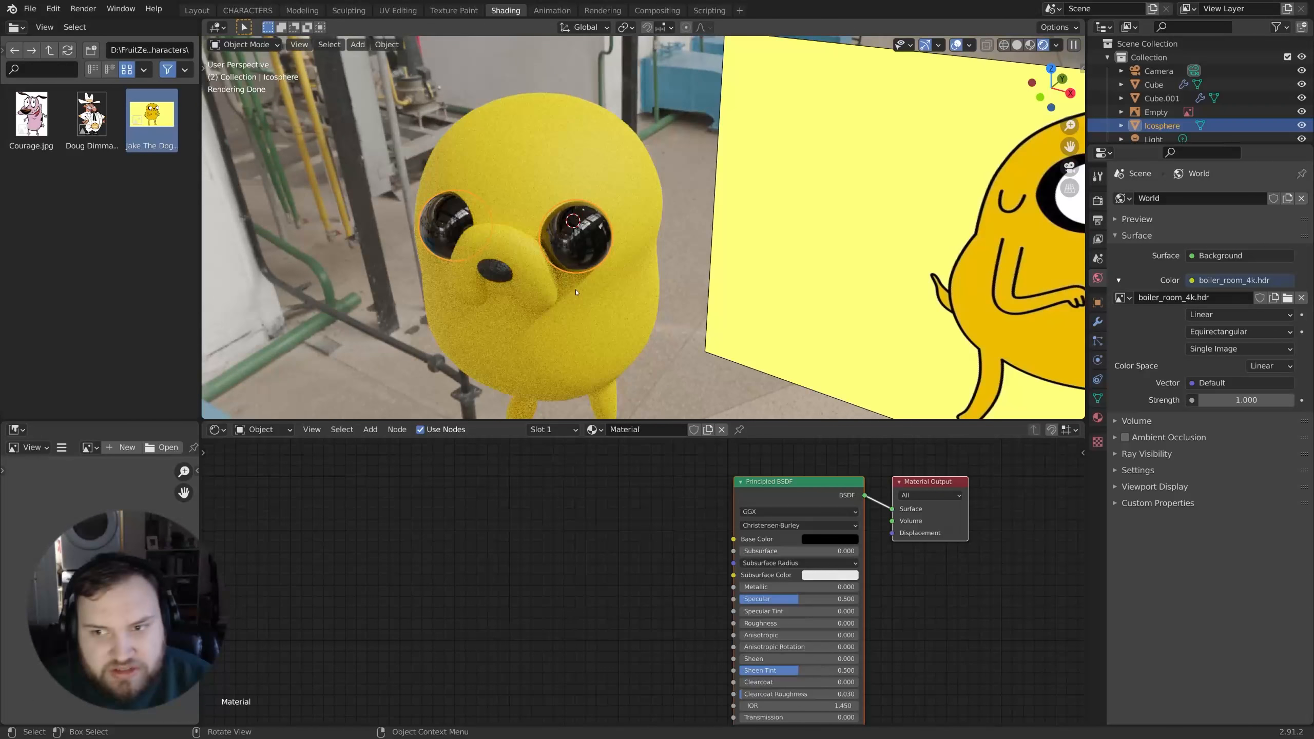
middle_drag(579, 268, 577, 322)
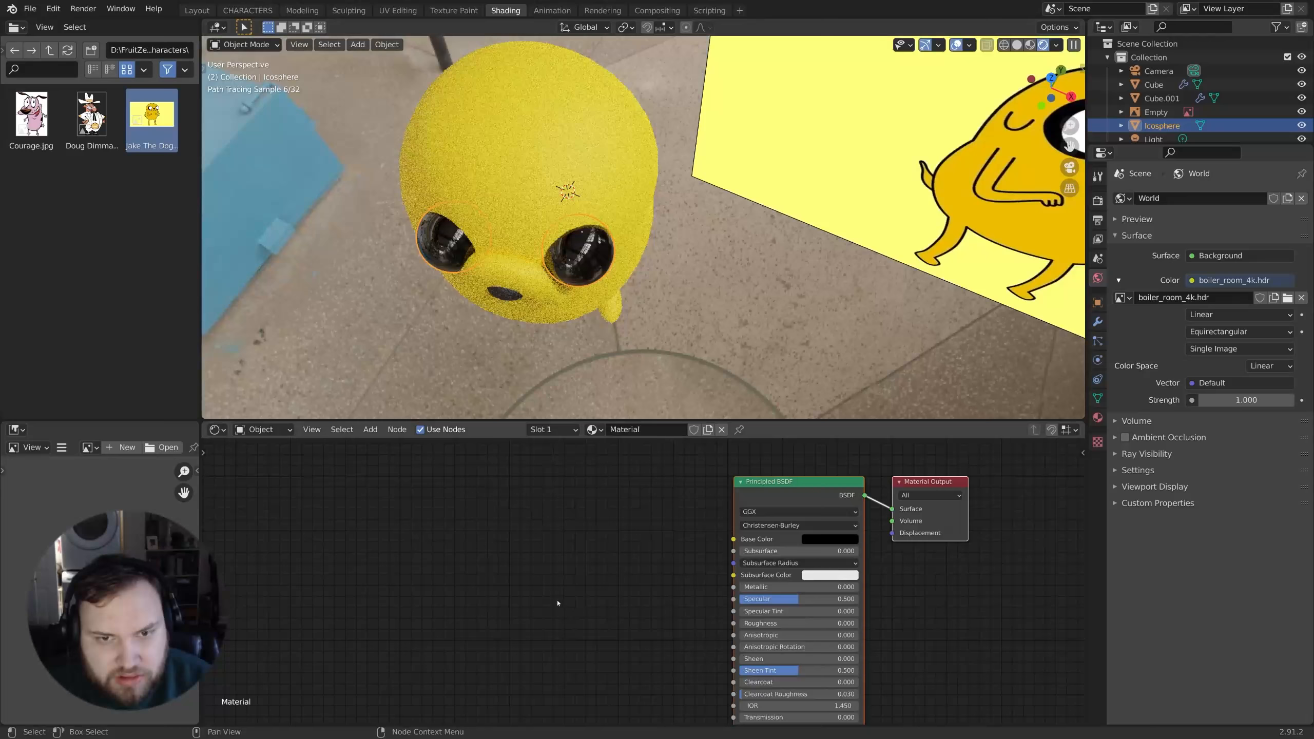
middle_drag(557, 602, 572, 606)
key(shift+a)
click(478, 537)
text(t)
click(546, 561)
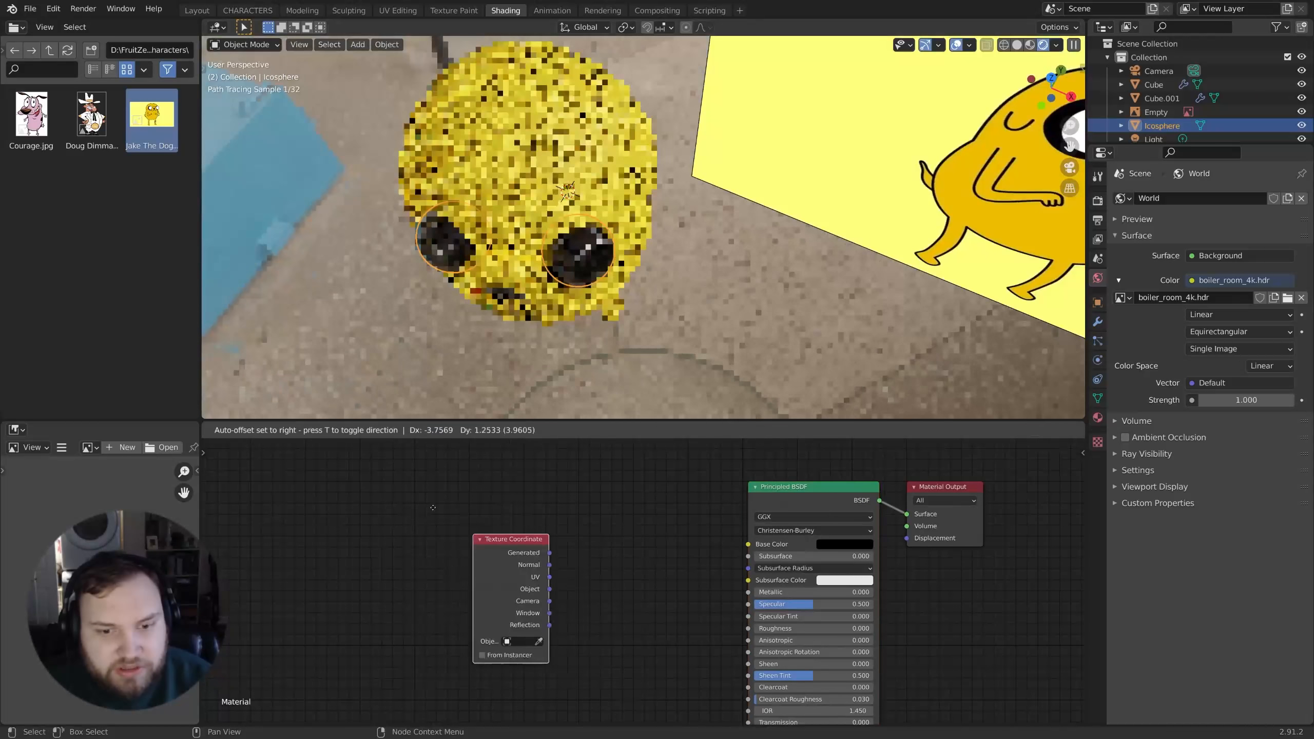
click(389, 502)
Step: Add a Separate XYZ node and feed it the Generated output of the Texture Coordinate node
key(shift+a)
click(588, 490)
text(sep)
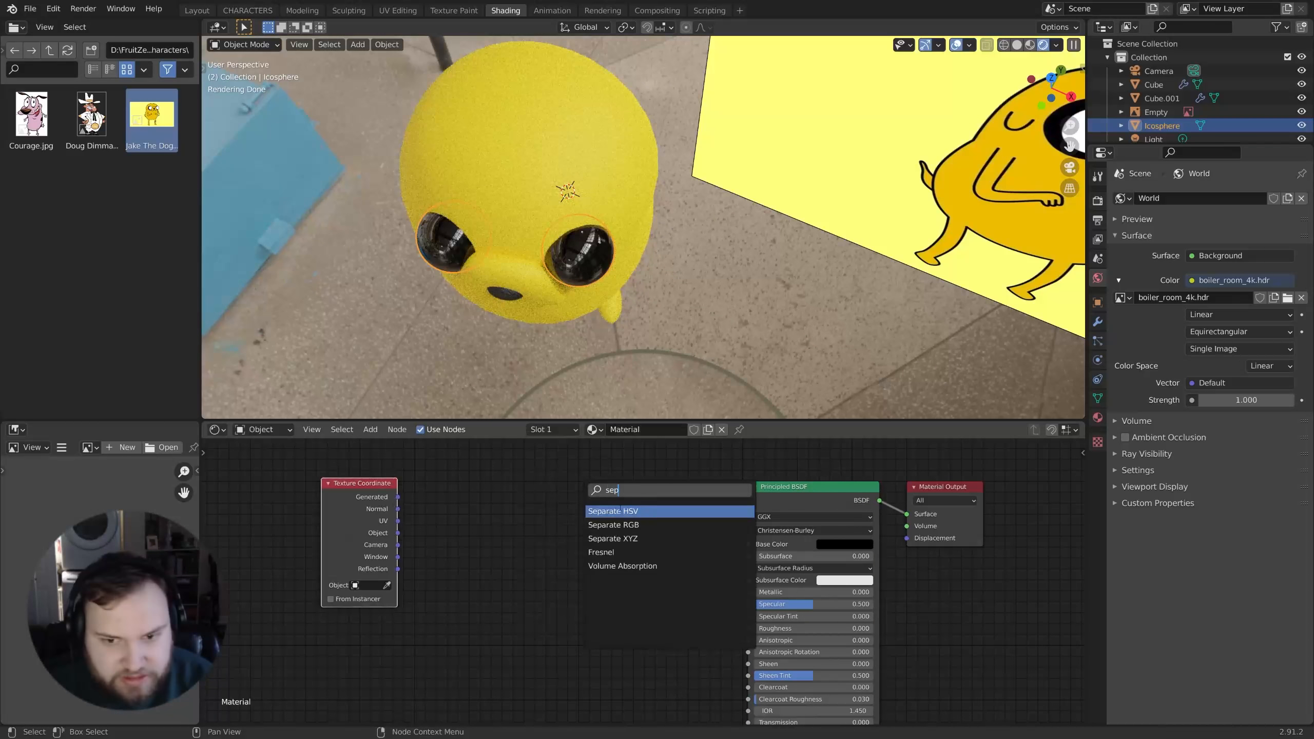
click(619, 538)
click(509, 514)
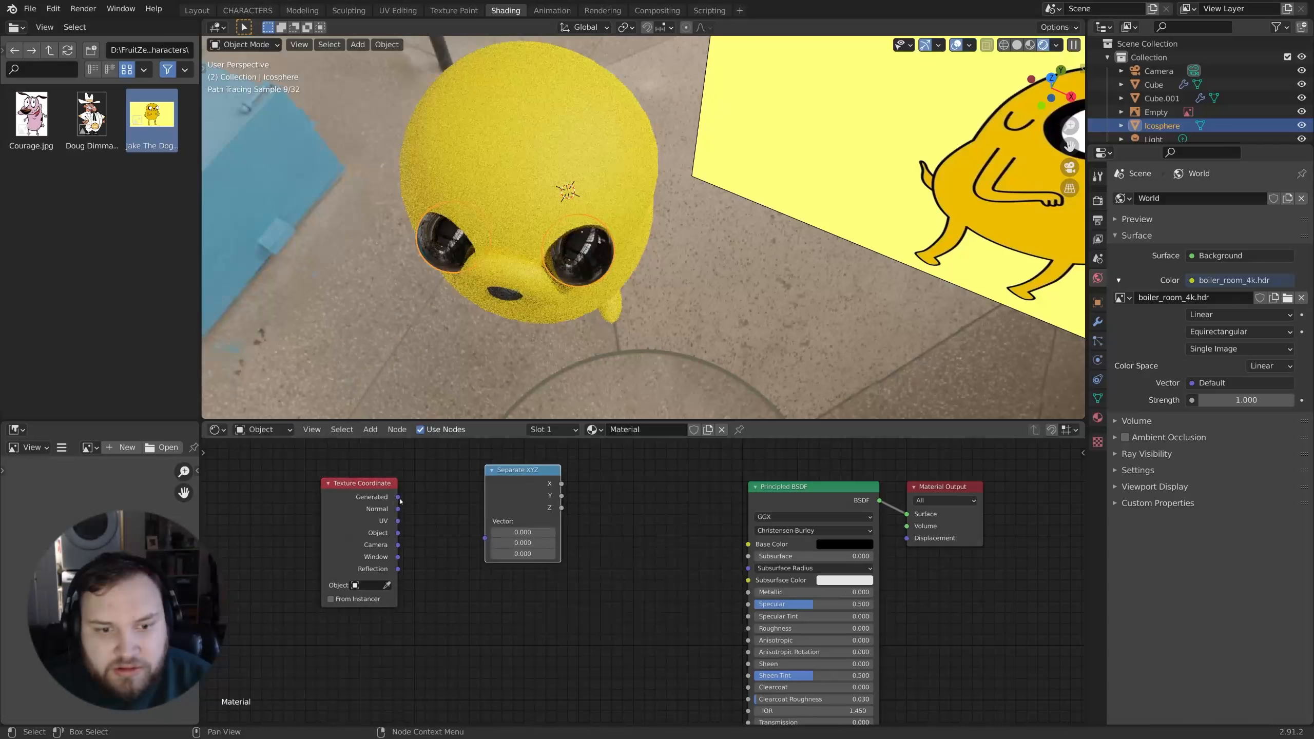
click(418, 535)
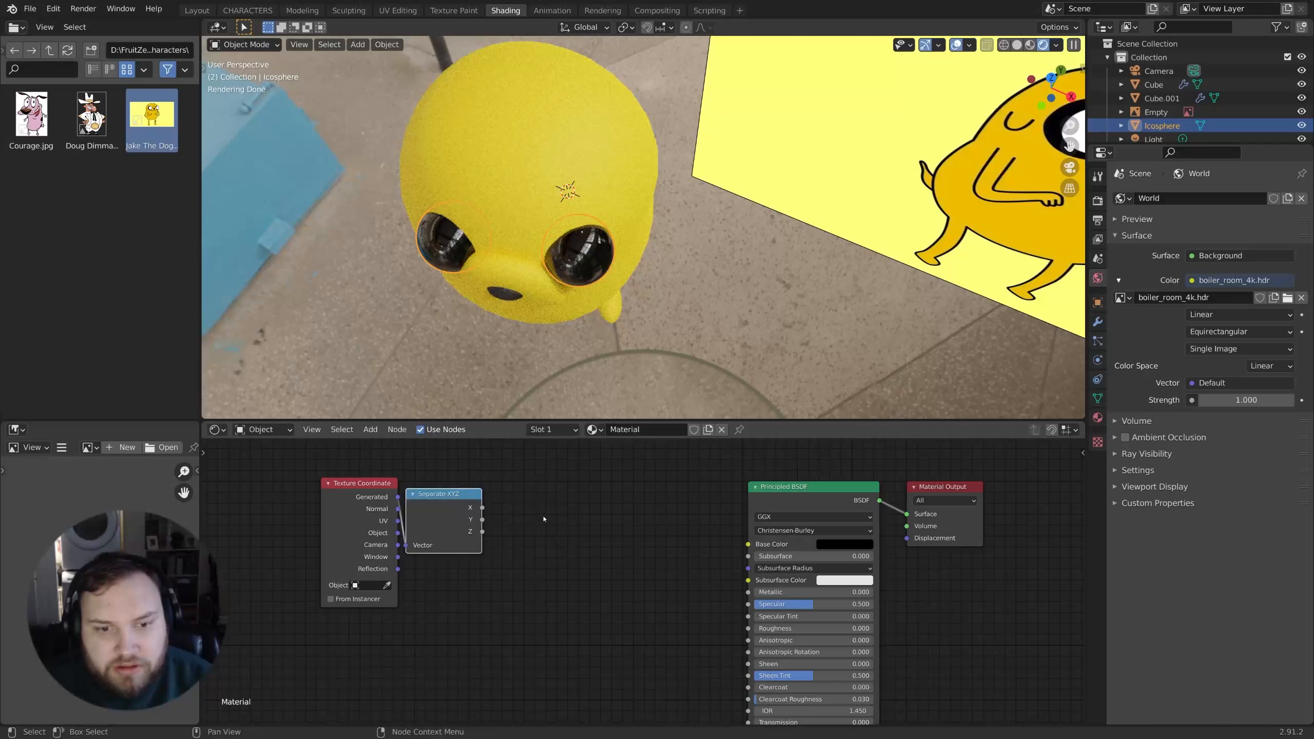
Step: Add a ColorRamp node, preview the Separate XYZ outputs on the eyes and link the Y output to the ramp's Fac input
click(547, 495)
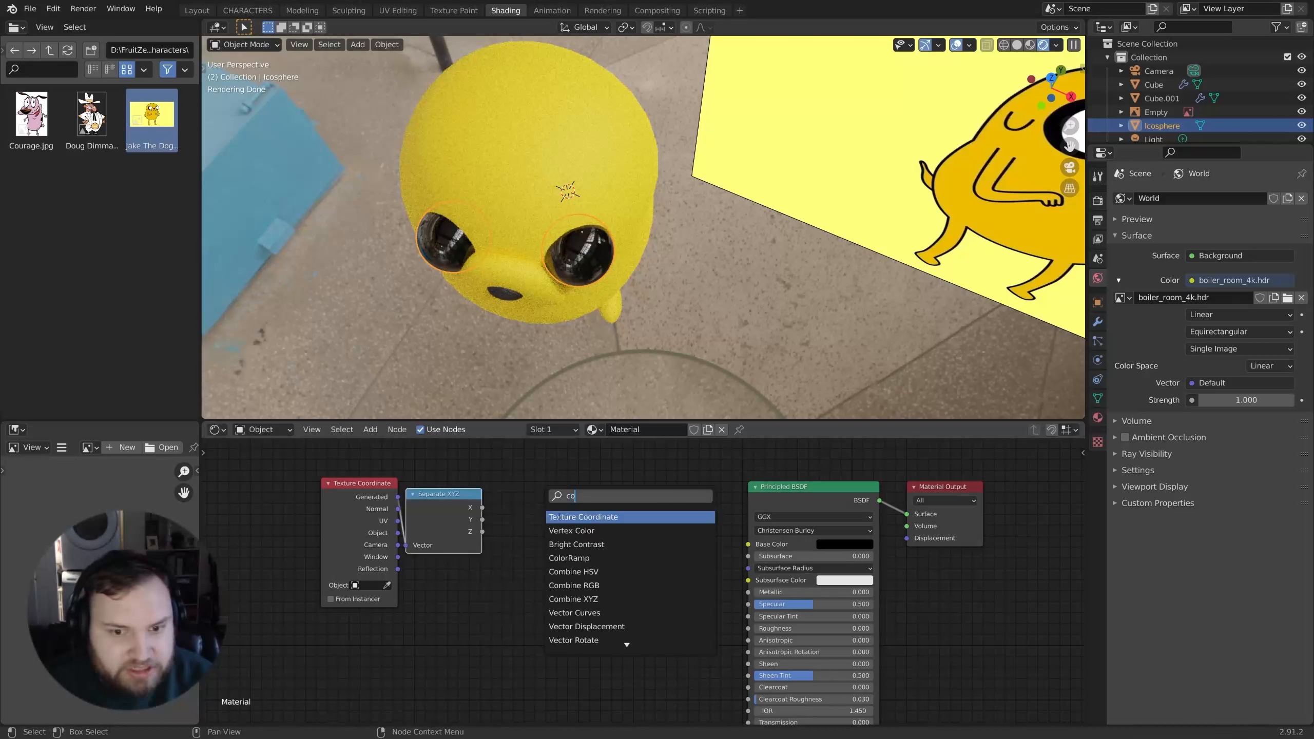
click(569, 557)
click(555, 531)
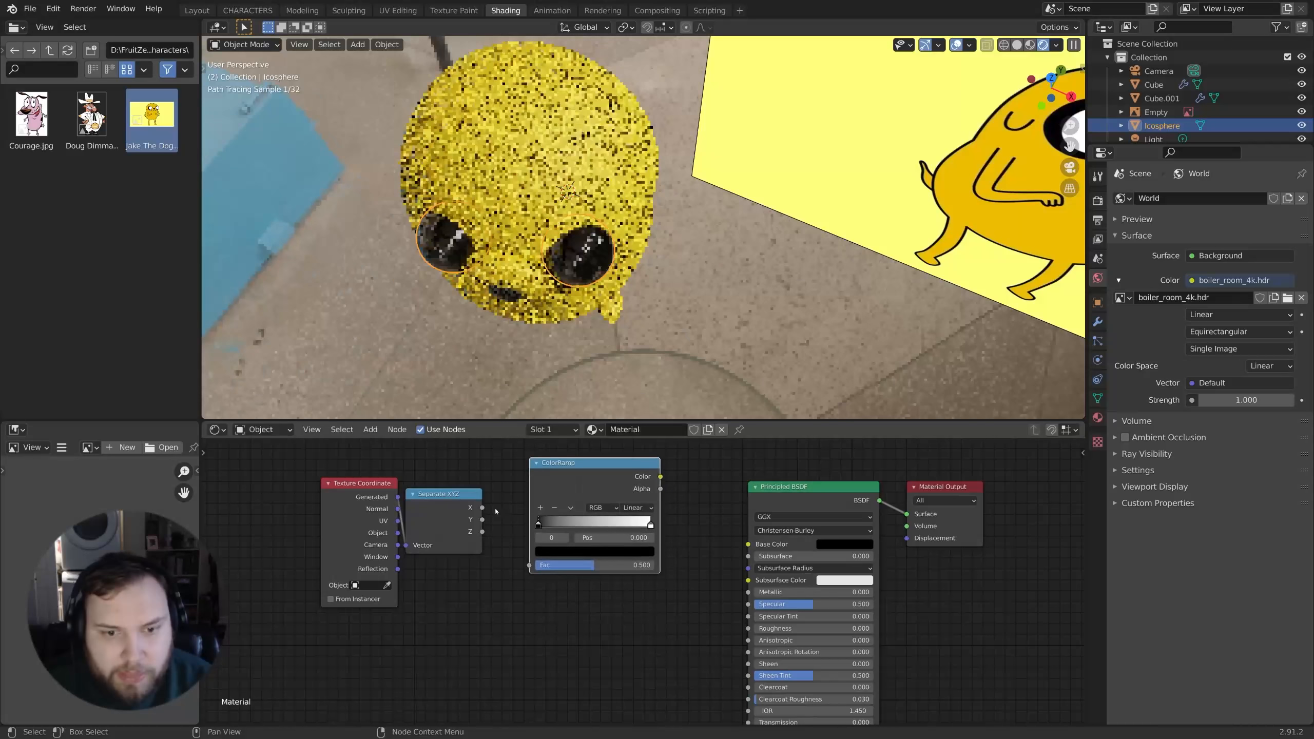
ctrl+shift+click(460, 506)
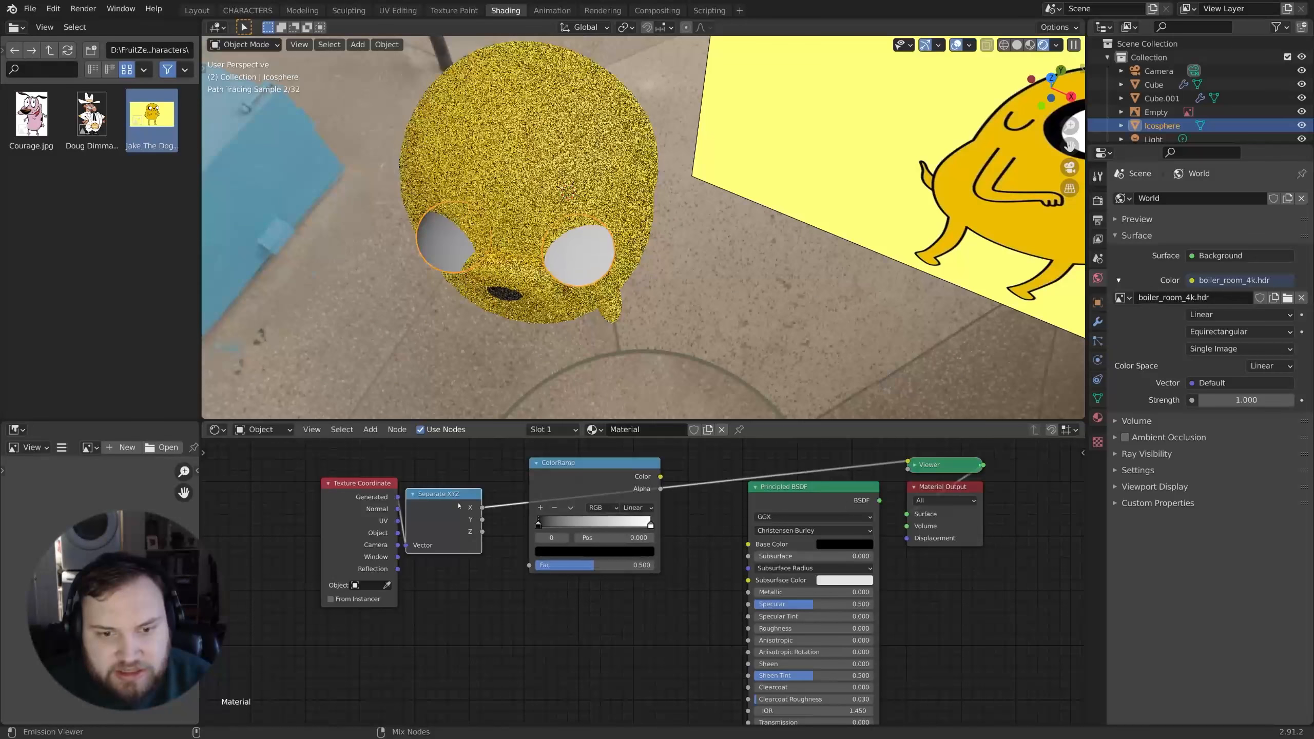
ctrl+shift+click(459, 506)
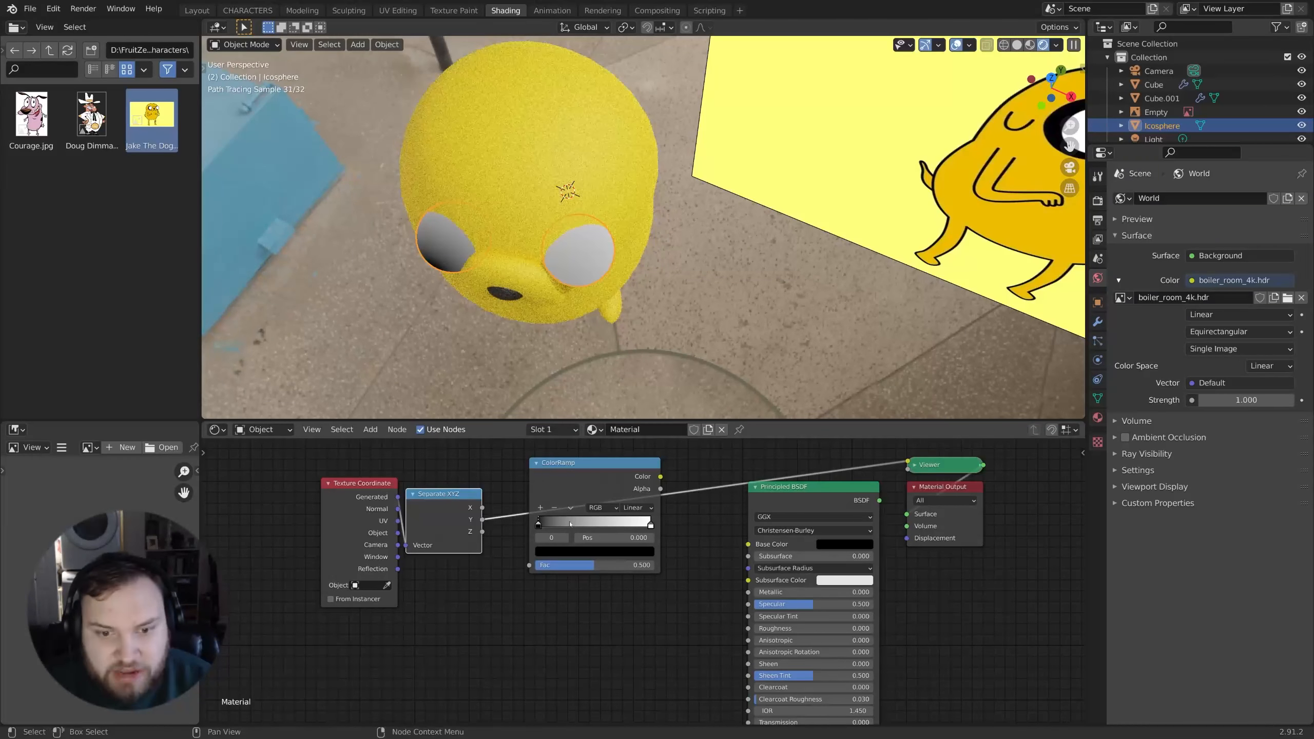
drag(533, 567, 530, 565)
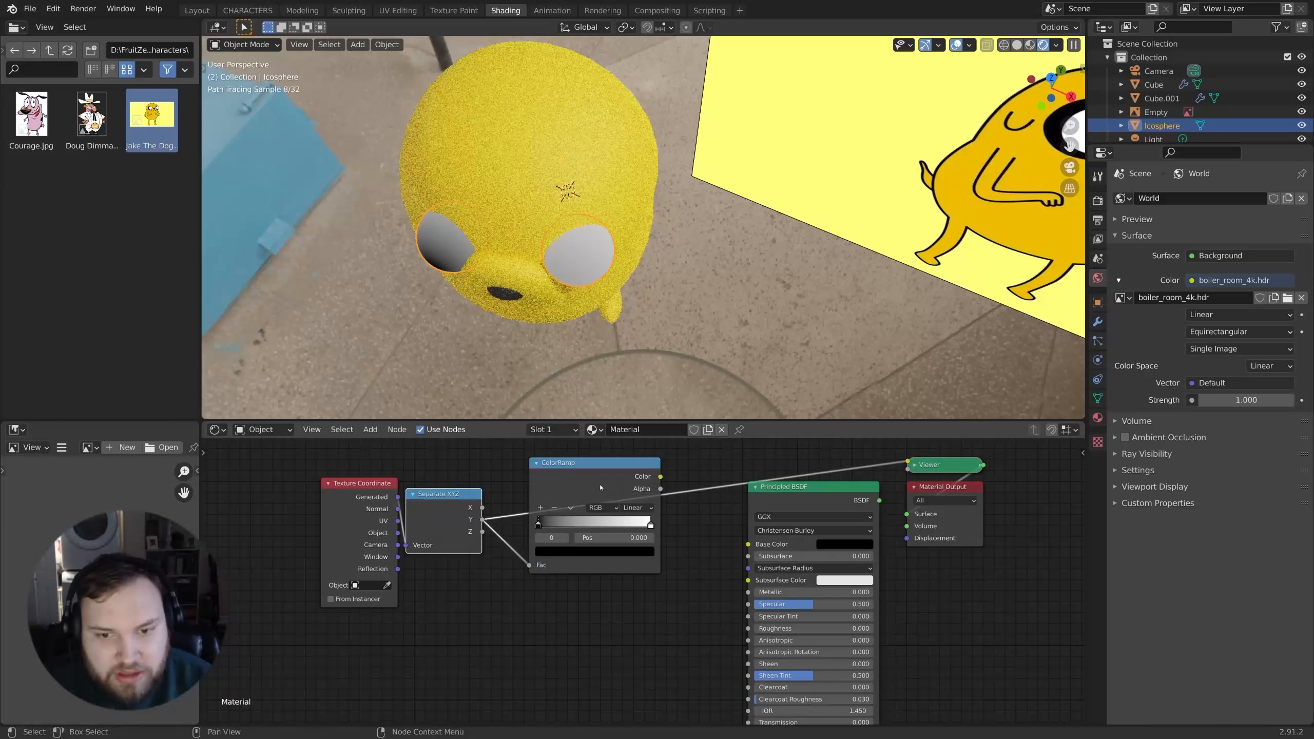
Step: Delete one eye sphere from the eye mesh and duplicate the remaining one along the X axis onto the other side of the face
key(Tab)
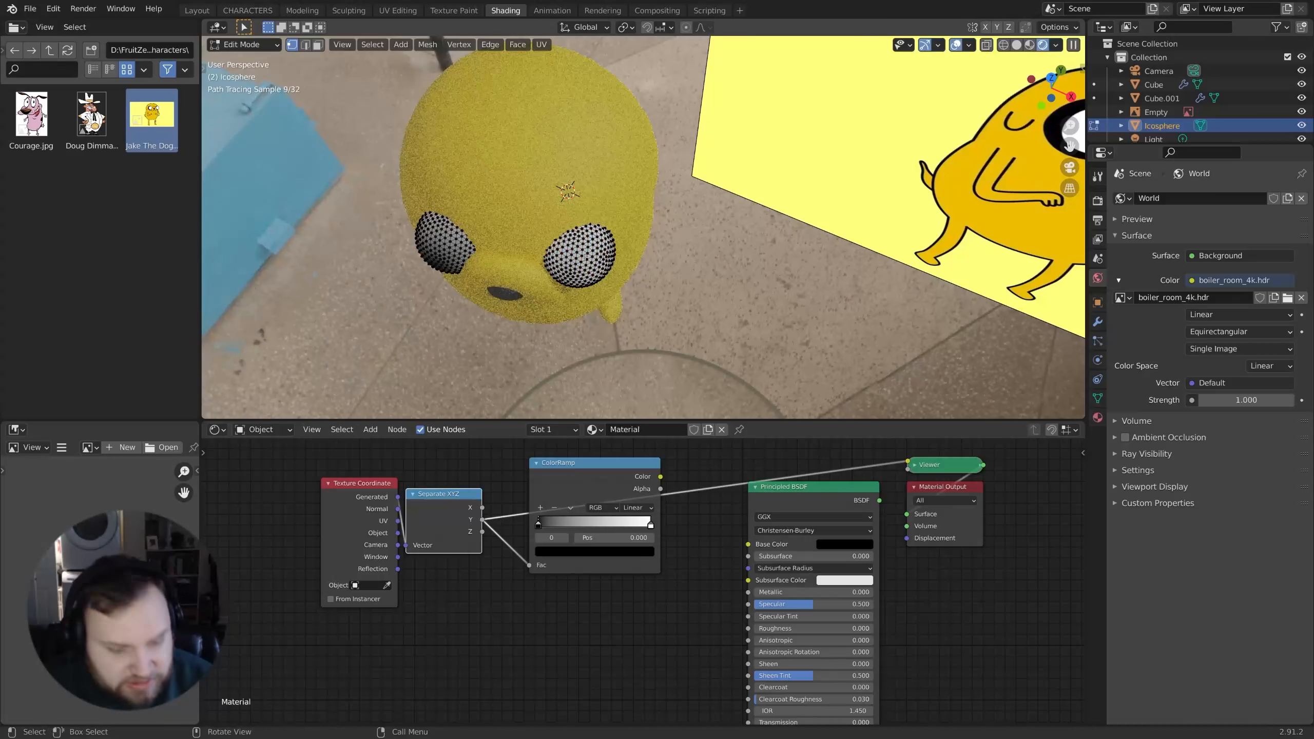
key(a)
key(x)
click(493, 261)
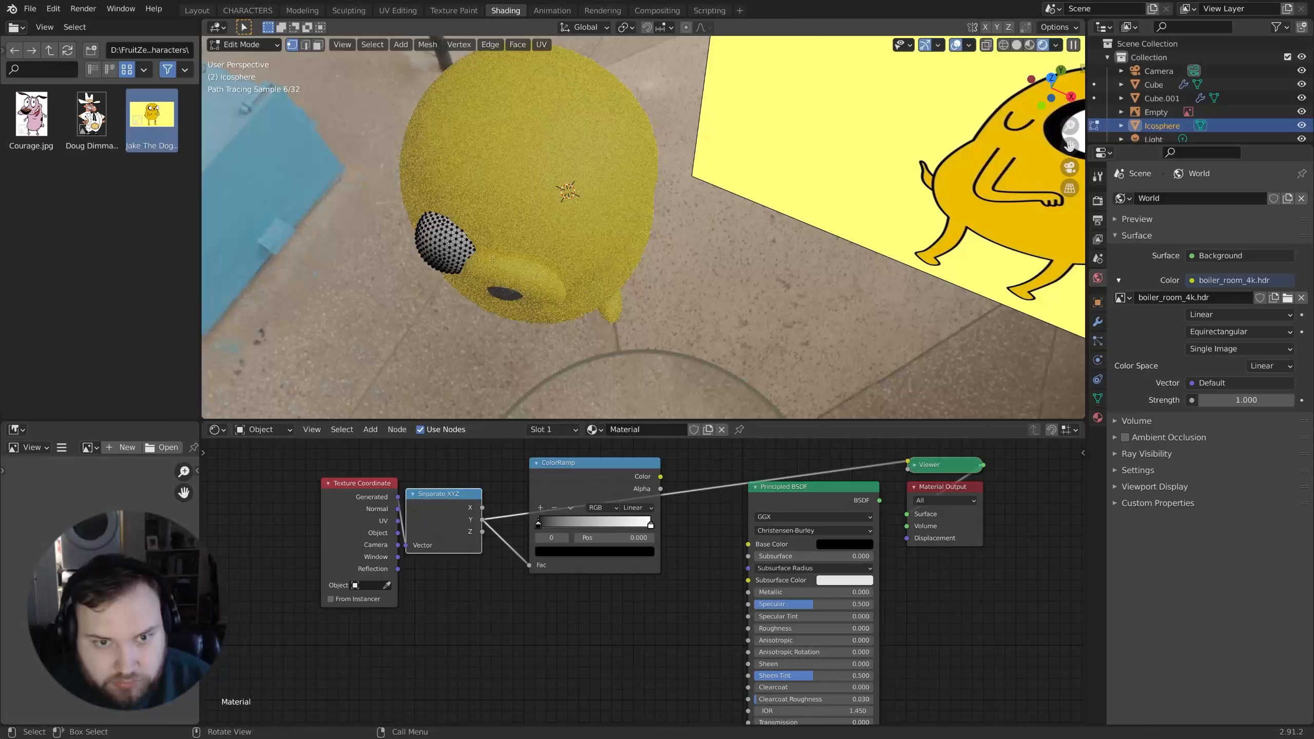
key(l)
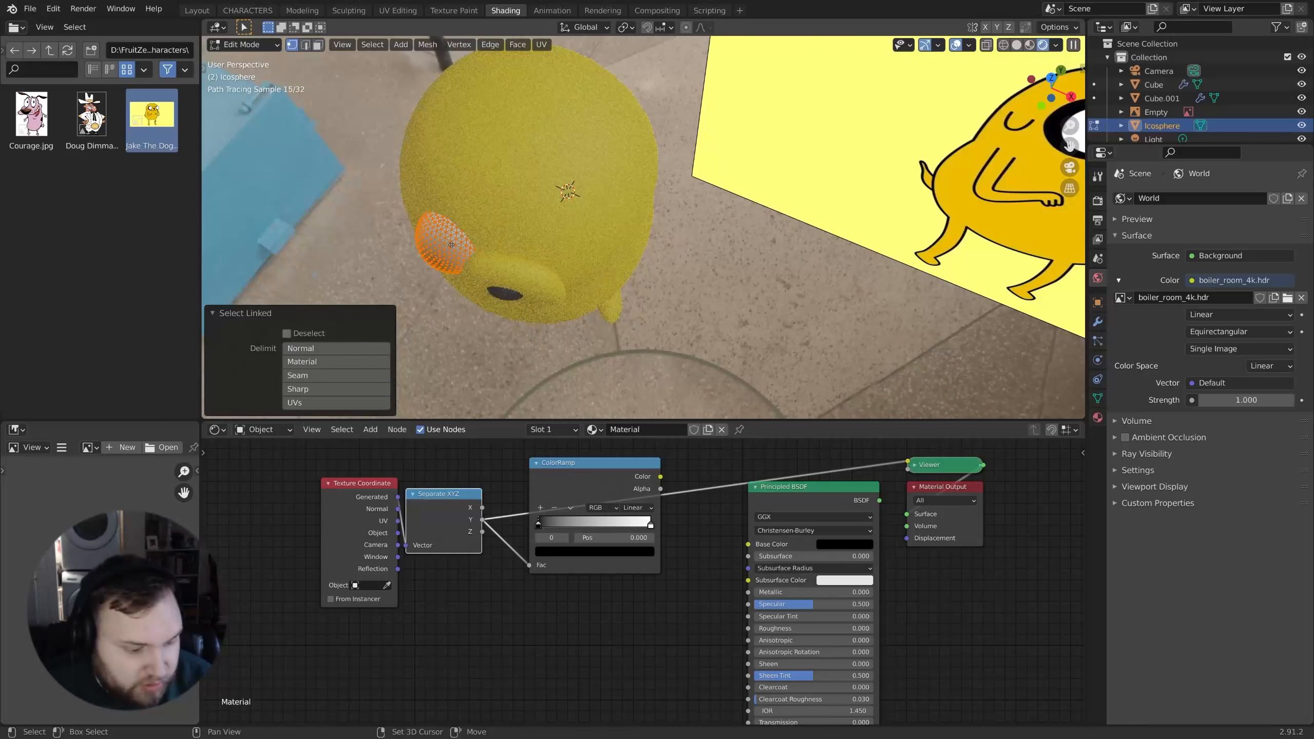
key(g)
key(y)
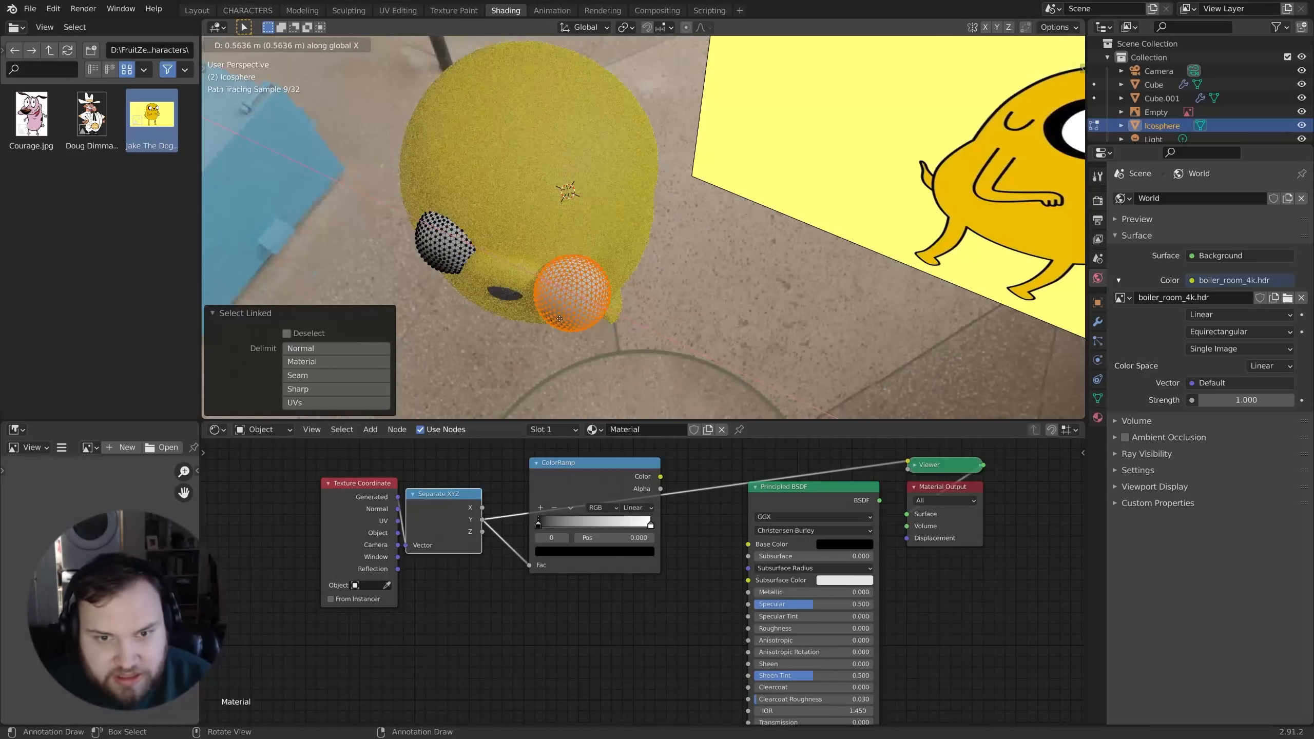
click(560, 319)
middle_drag(560, 319, 564, 259)
key(Tab)
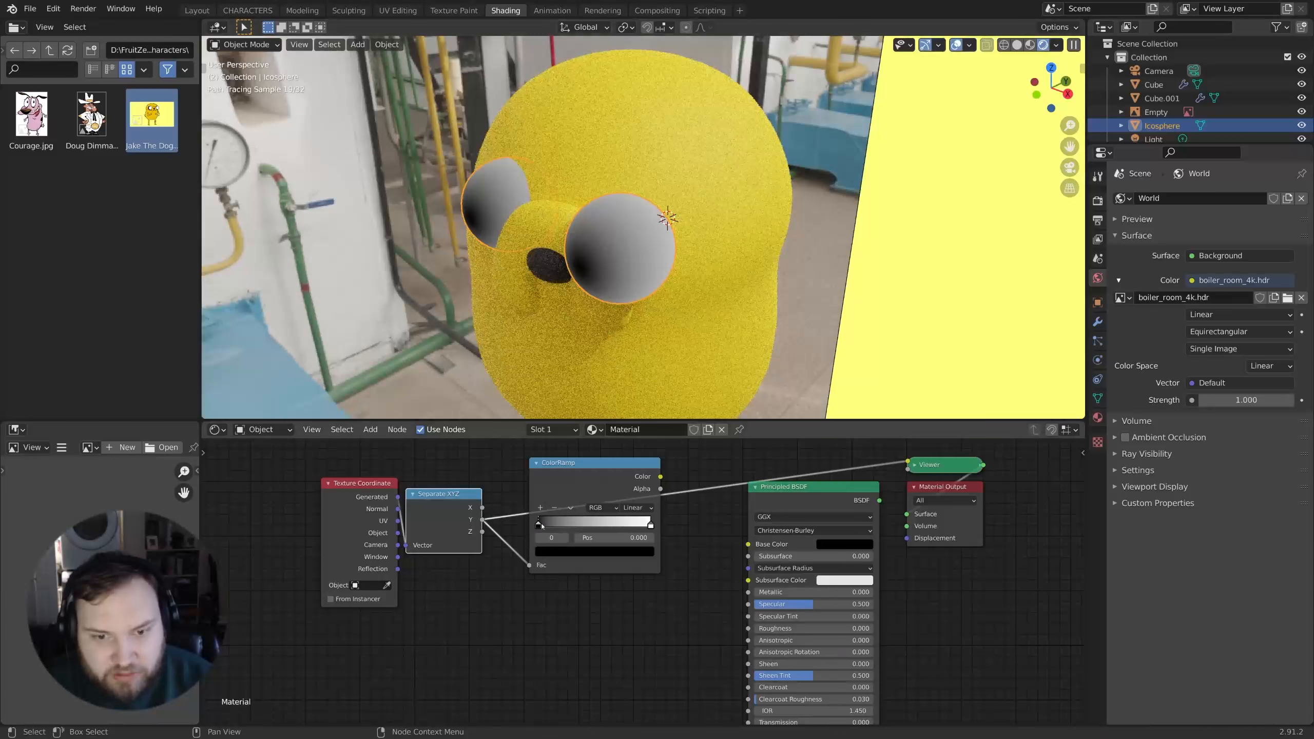
Step: Preview the ColorRamp's color output on the eyes and flip the ramp so it runs from white to black
drag(538, 527, 580, 527)
ctrl+shift+click(599, 473)
scroll(642, 301, down, 3)
middle_drag(624, 285, 673, 273)
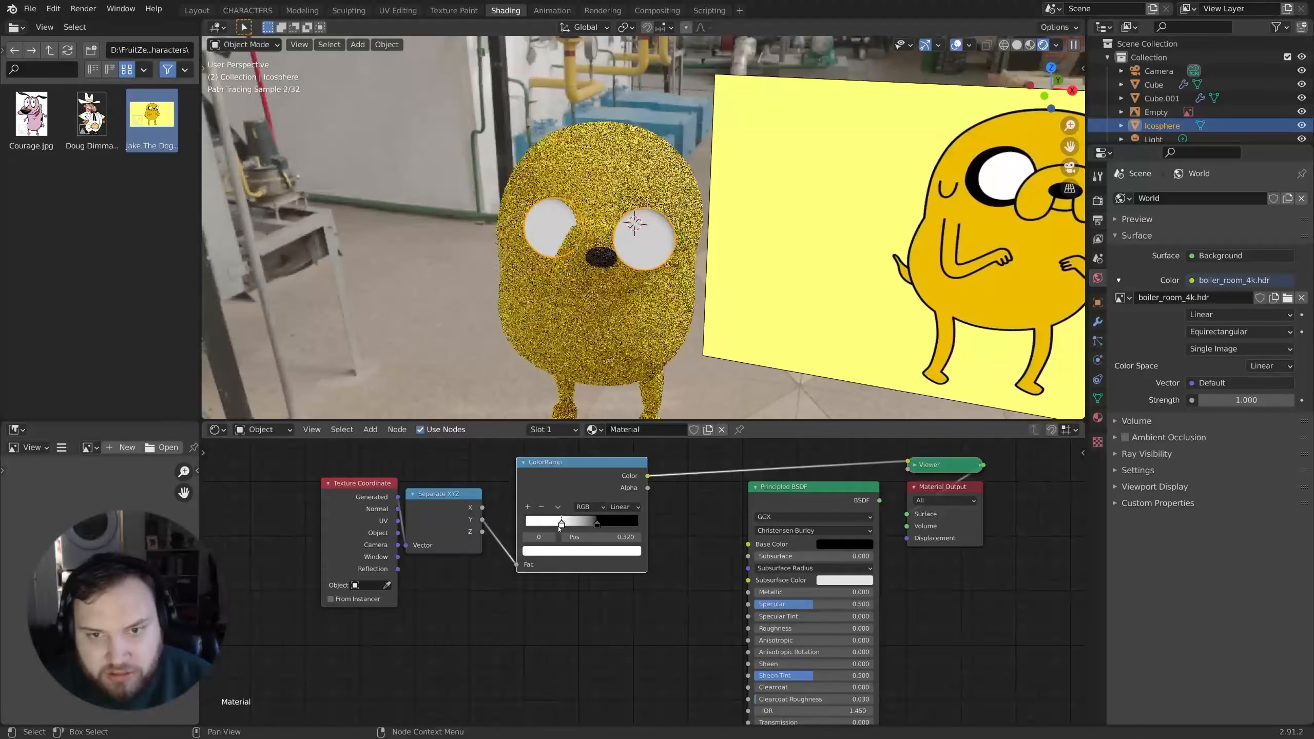
Step: Move the ramp's white and black stops close together for a sharp edge, with the black stop at 0.261
mouse_move(539, 529)
mouse_down()
mouse_move(571, 530)
mouse_move(556, 526)
mouse_up()
middle_drag(755, 298, 697, 287)
scroll(693, 290, up, 3)
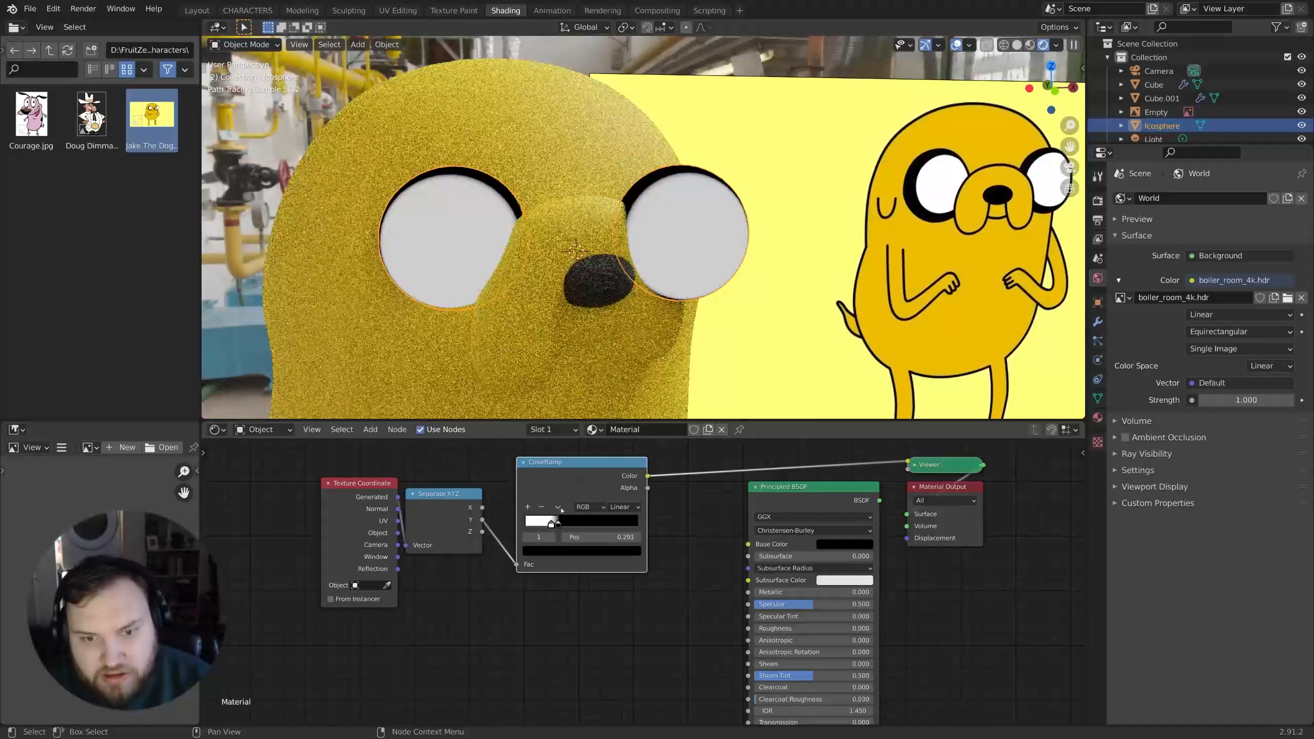
scroll(562, 511, up, 2)
drag(526, 505, 522, 509)
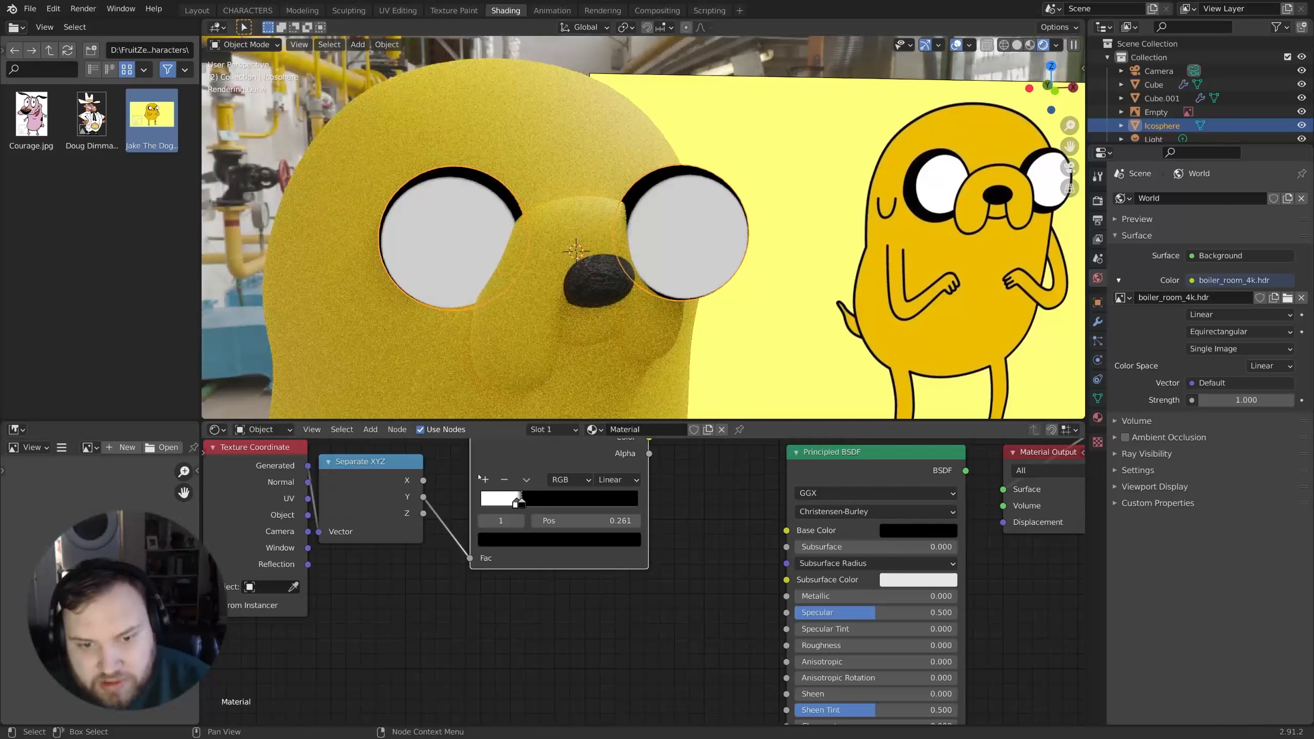
Step: Connect the ColorRamp's color to the Principled BSDF's Base Color and the shader's output to the Material Output's Surface
scroll(519, 504, up, 2)
scroll(512, 526, down, 4)
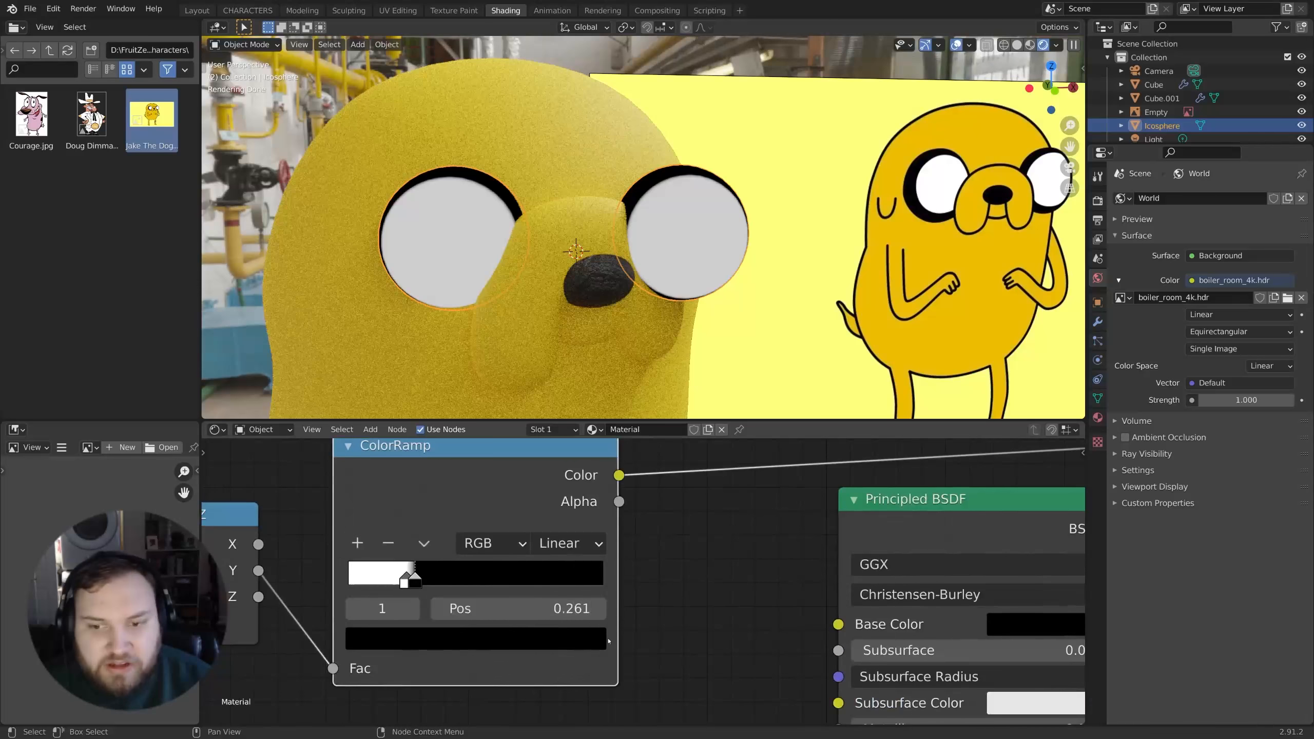
middle_drag(630, 619, 580, 594)
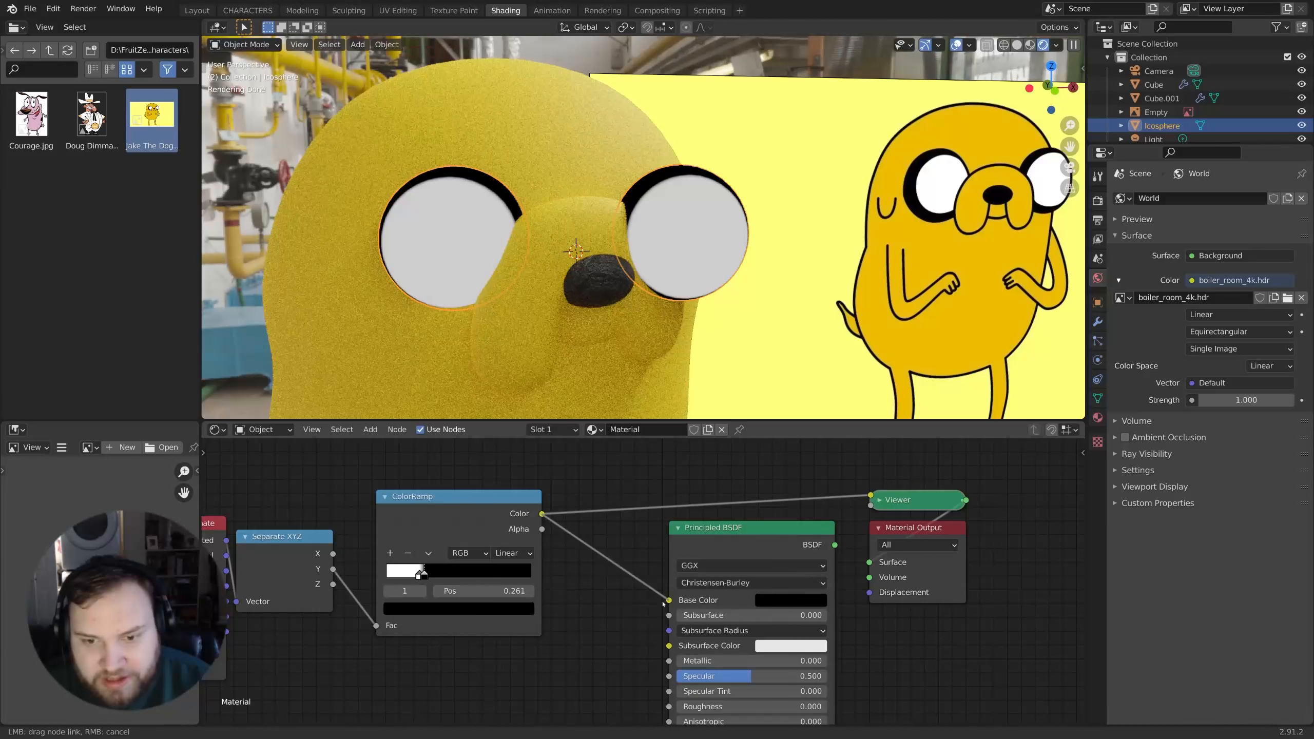
drag(663, 603, 668, 601)
middle_drag(842, 554, 745, 546)
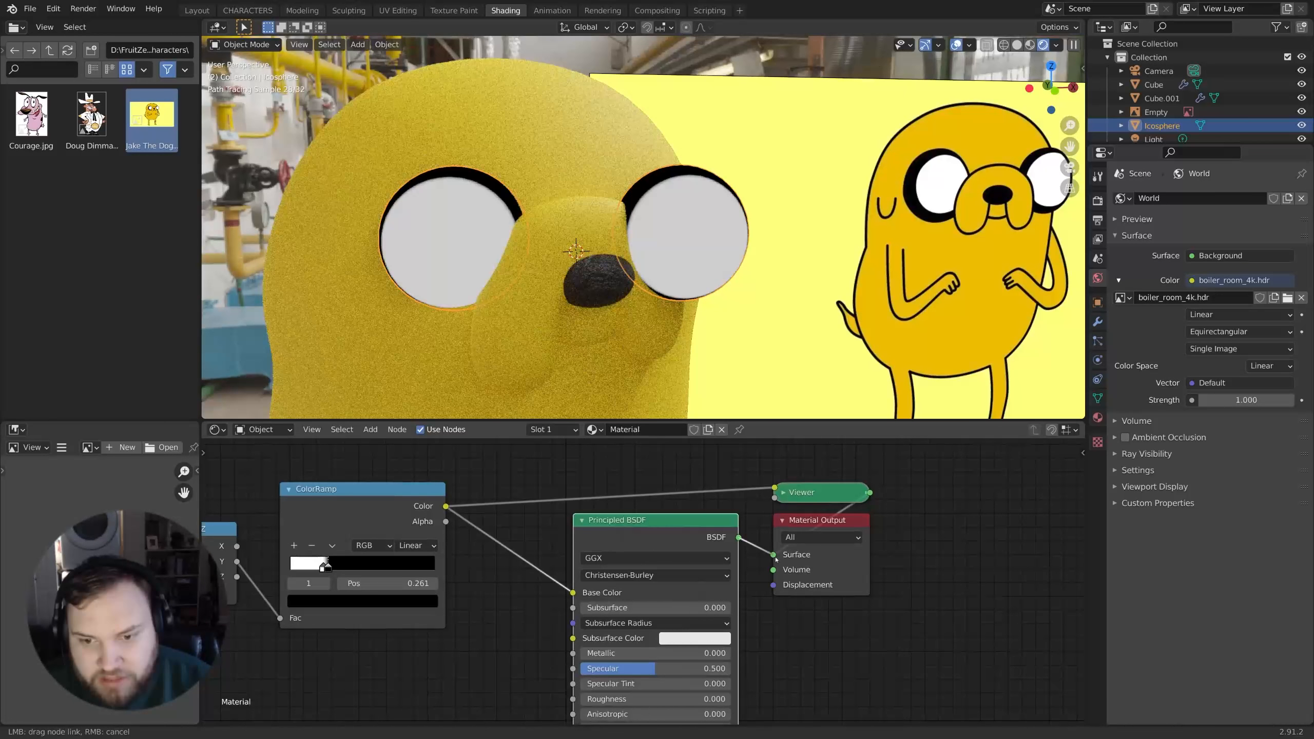
middle_drag(673, 269, 705, 295)
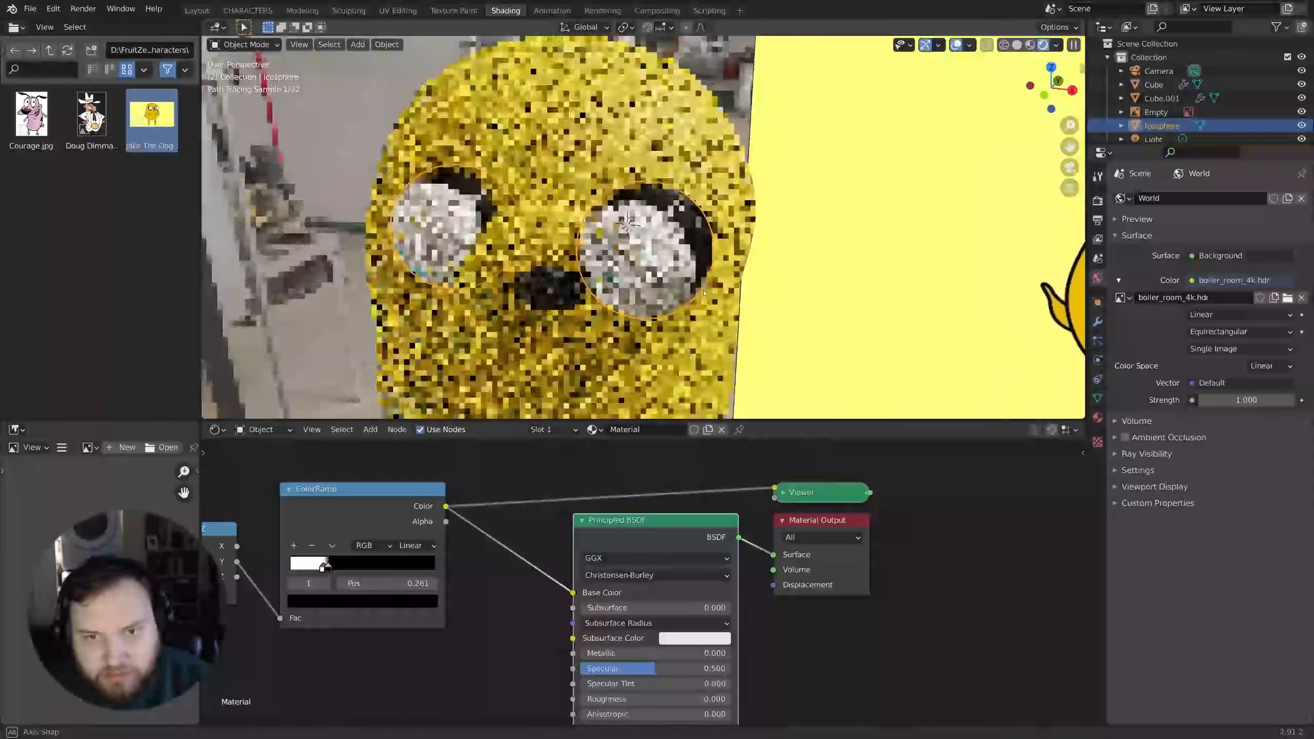
Step: Set the eye material's Clearcoat to 2 and its Clearcoat Roughness to 0.005
middle_drag(667, 708, 734, 534)
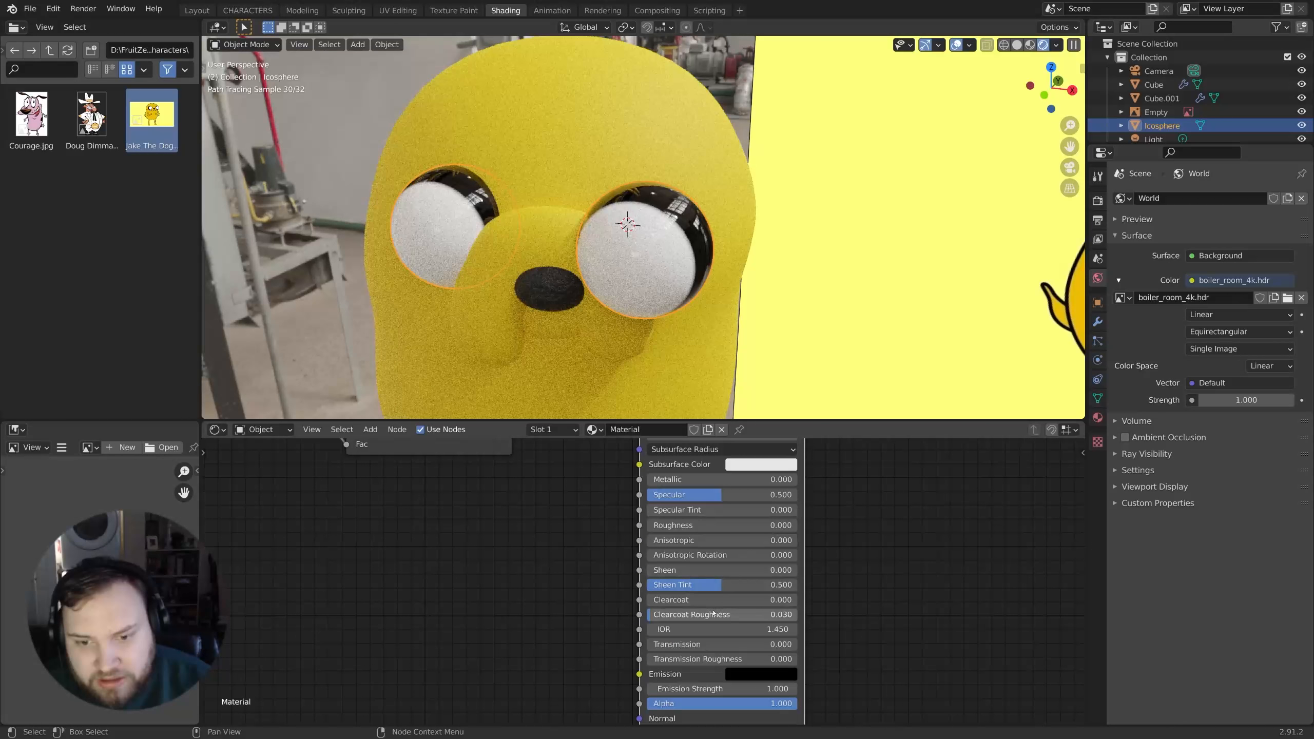
key(Return)
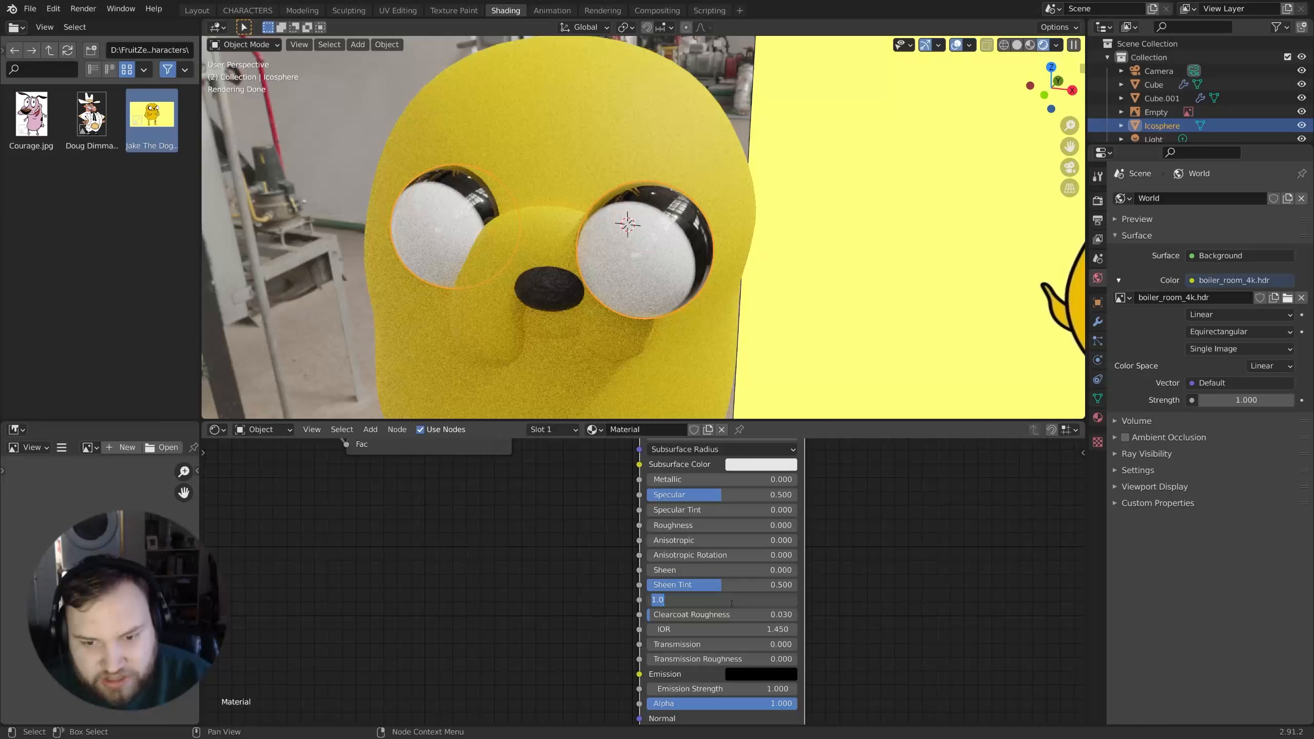
text(2)
key(Return)
middle_drag(786, 314, 691, 313)
scroll(690, 286, up, 6)
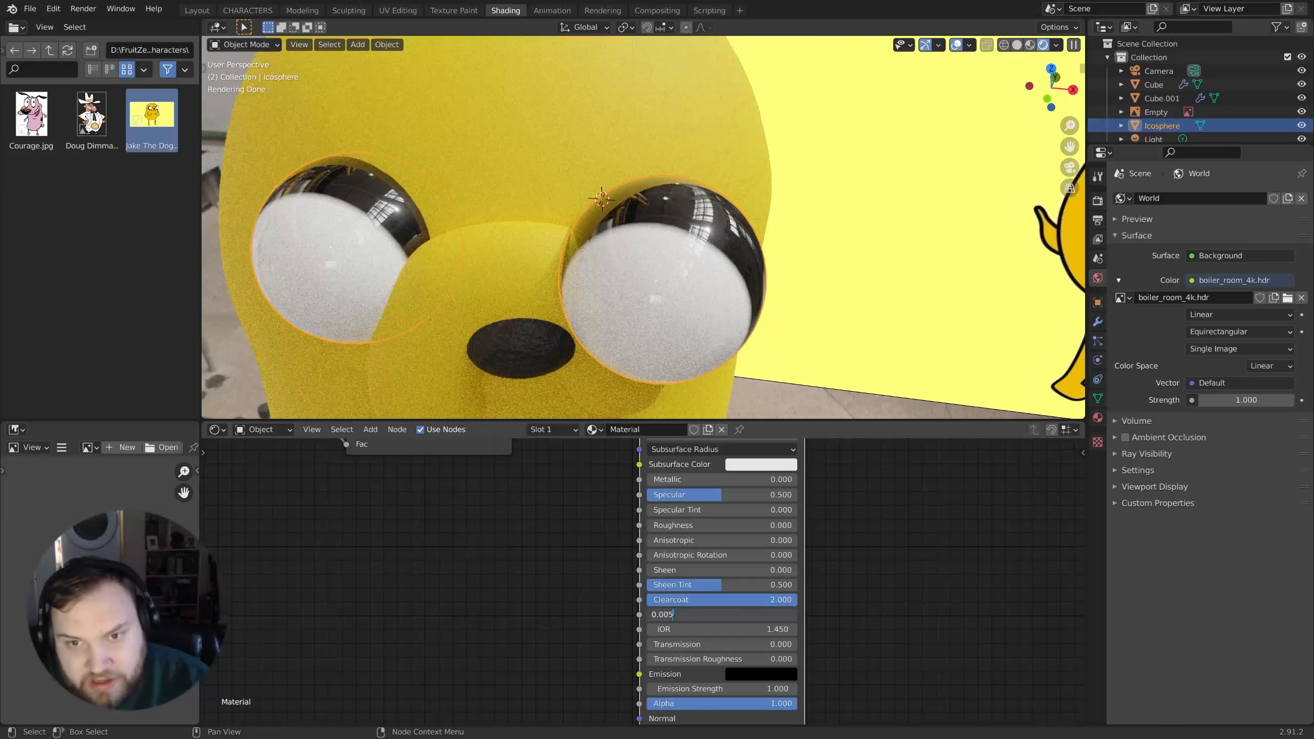
key(Return)
Step: Switch the viewport to Material Preview and rotate the eyes about 3.5° around the global Z axis
scroll(774, 258, down, 2)
middle_drag(775, 258, 750, 221)
scroll(750, 222, down, 3)
middle_drag(704, 347, 784, 347)
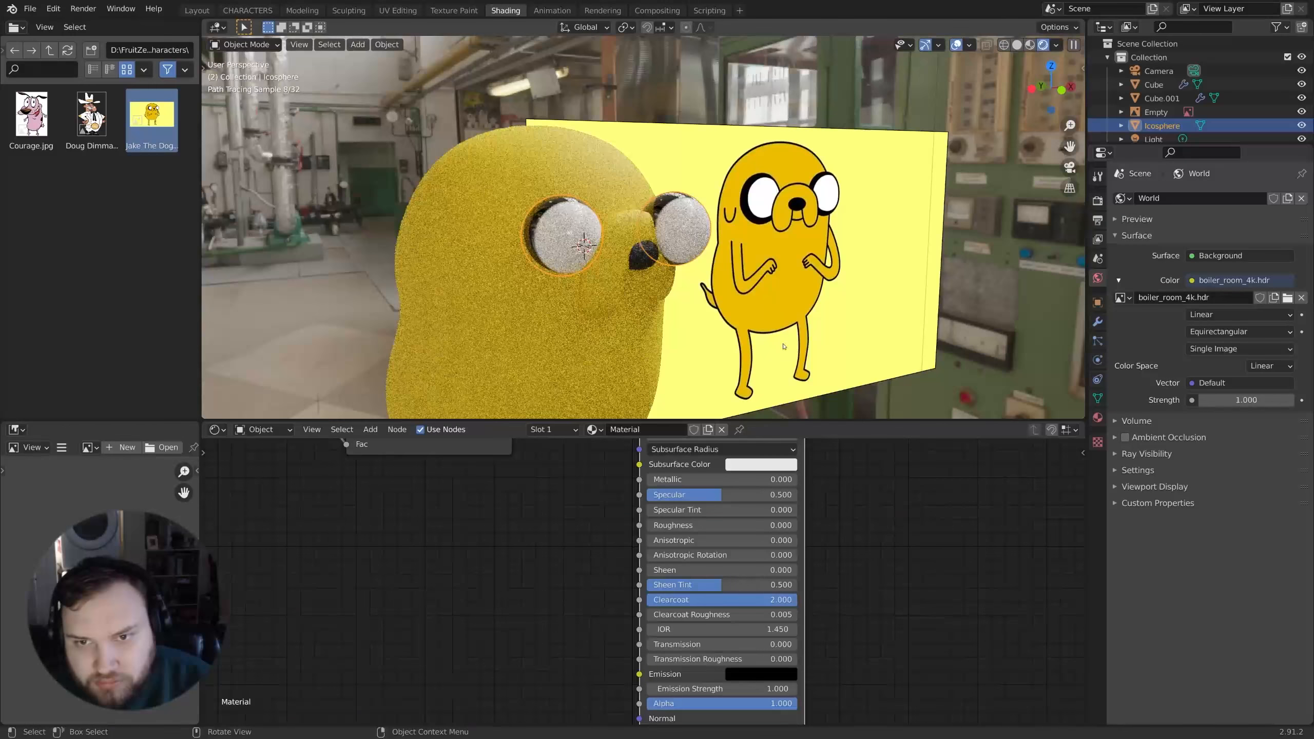
middle_drag(665, 250, 623, 307)
key(2)
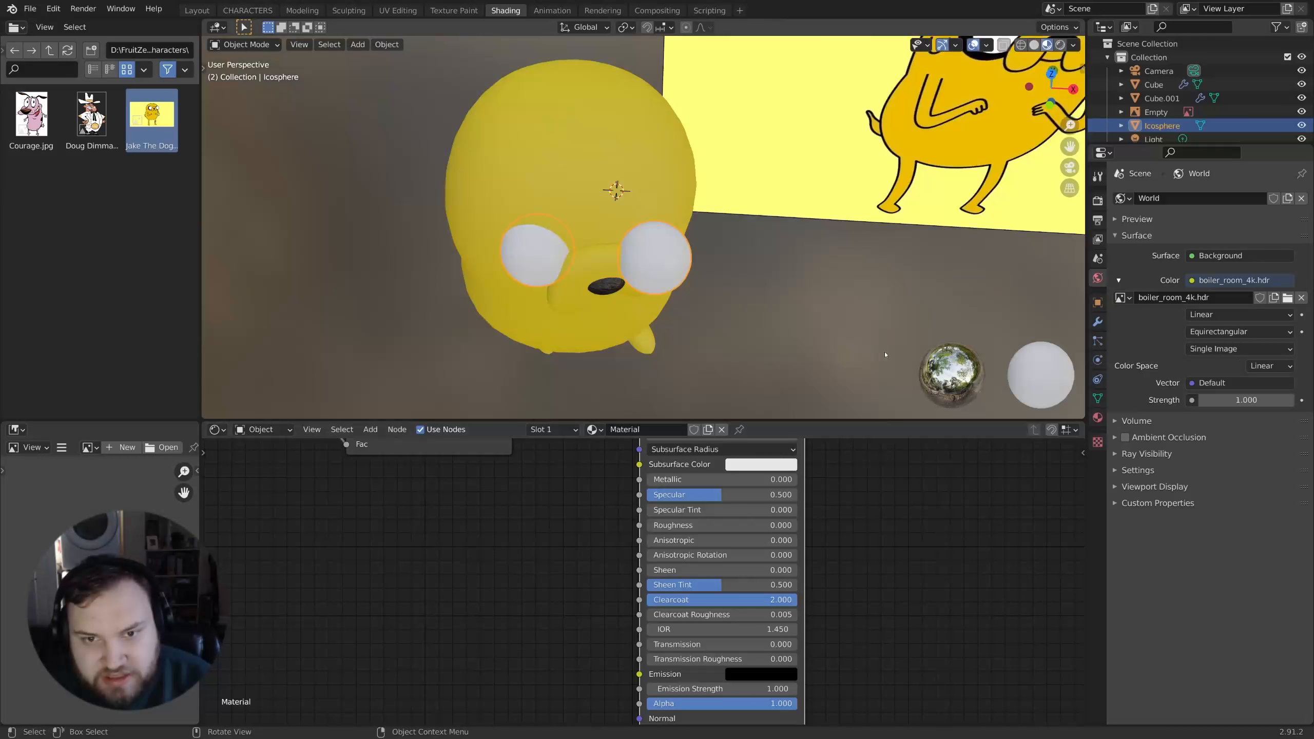
mouse_move(875, 294)
middle_down()
mouse_move(806, 346)
mouse_move(753, 342)
mouse_move(812, 269)
mouse_move(740, 218)
mouse_move(693, 208)
mouse_move(678, 227)
mouse_move(727, 276)
middle_up()
key(r)
key(z)
click(823, 274)
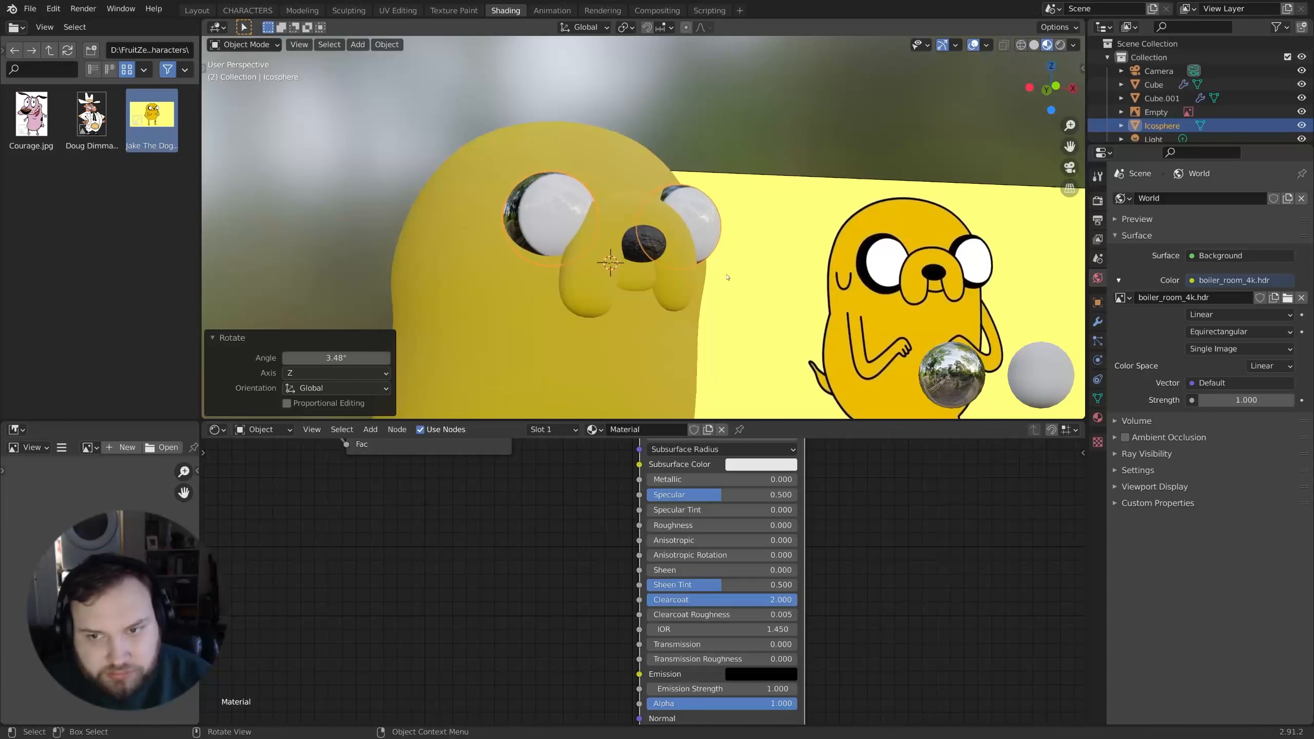
Step: Widen the ColorRamp's transition by moving the white stop lower and placing the black stop at 0.220
scroll(599, 520, down, 4)
middle_drag(569, 514, 648, 683)
scroll(570, 619, up, 7)
scroll(648, 683, up, 3)
click(511, 603)
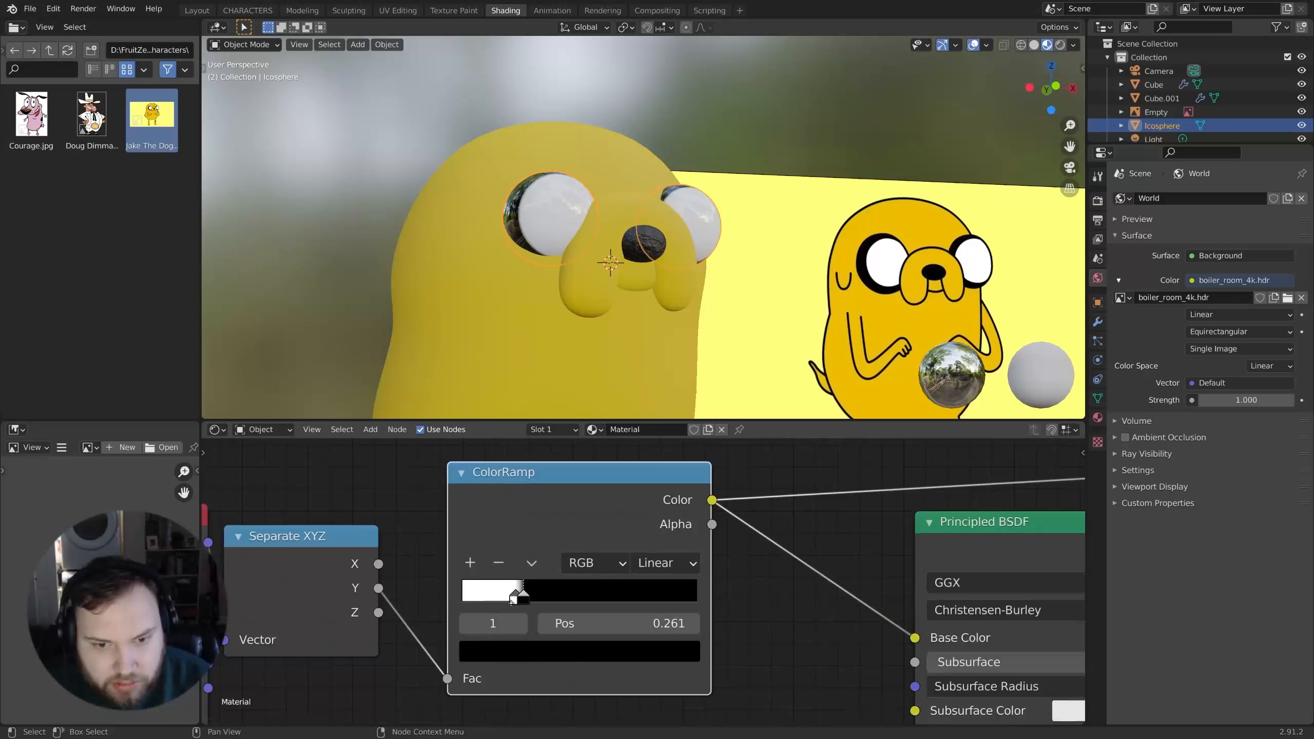
drag(506, 602, 514, 602)
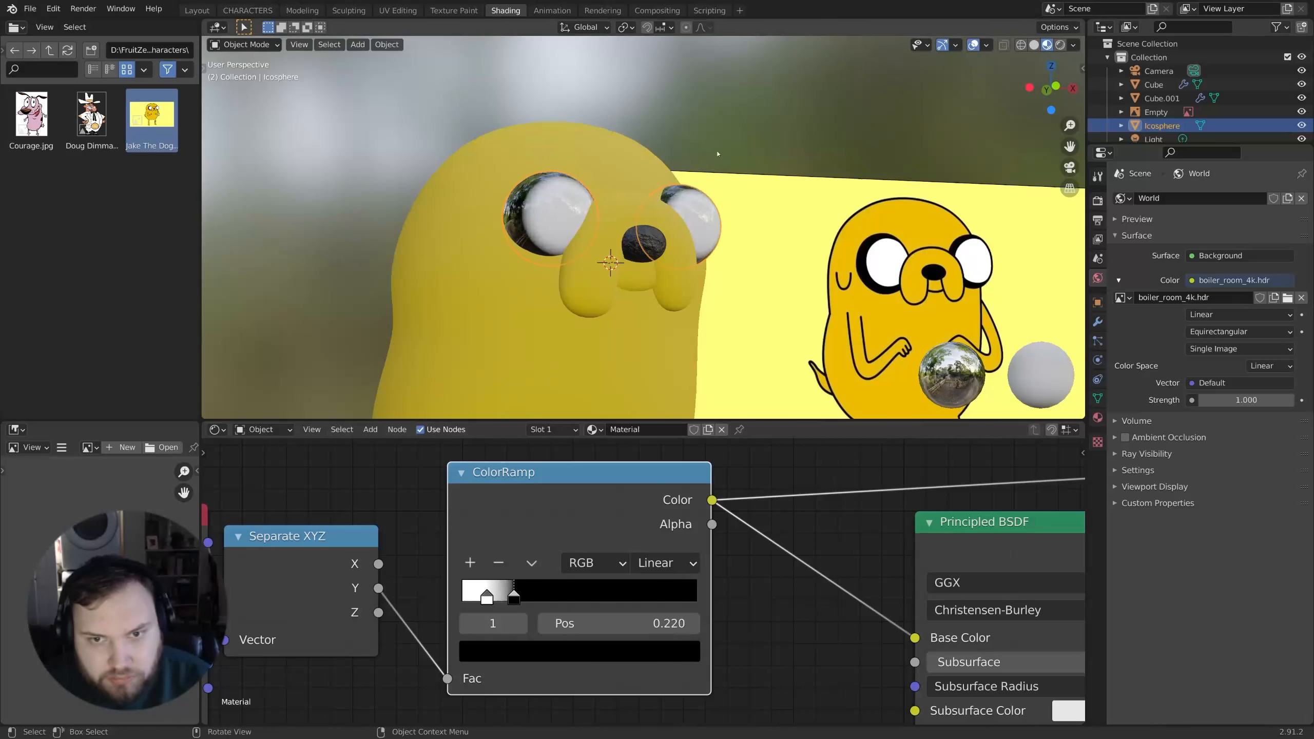
Step: Return the viewport to rendered shading and scale both eye spheres in the eye mesh
key(z)
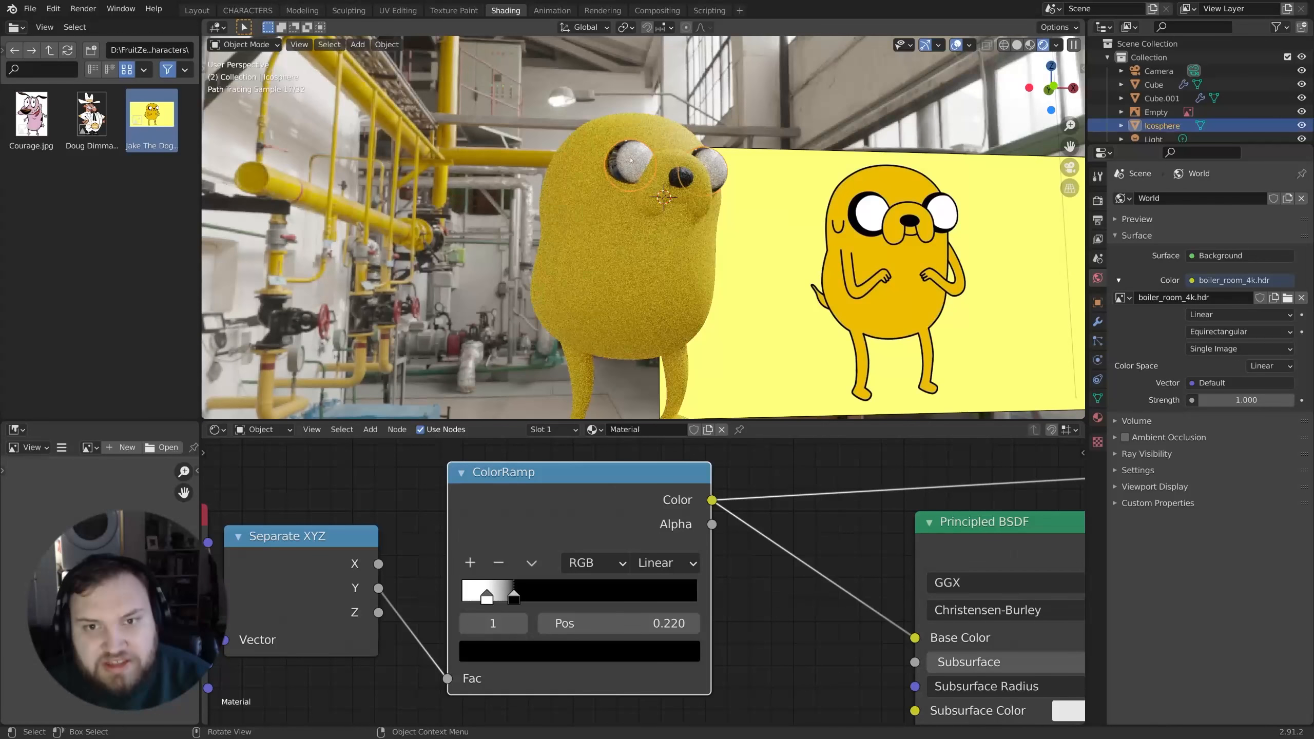
key(Tab)
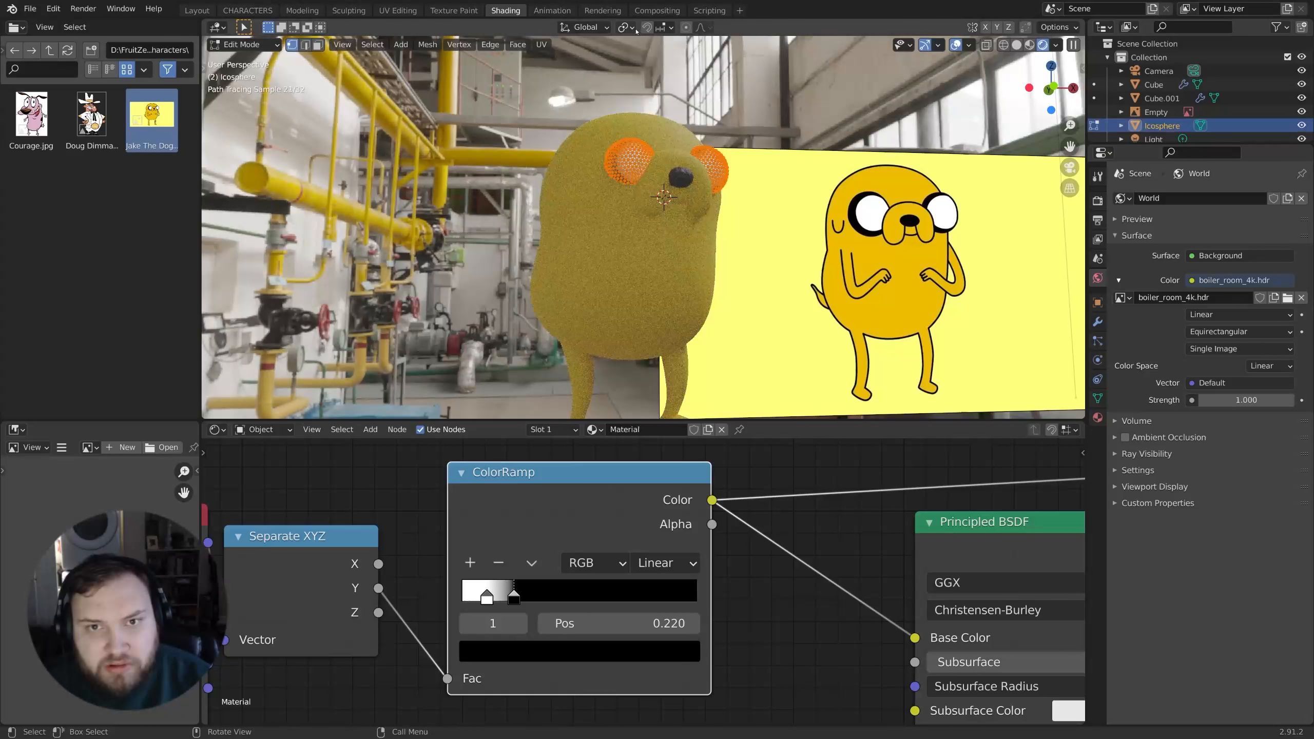
key(s)
click(800, 177)
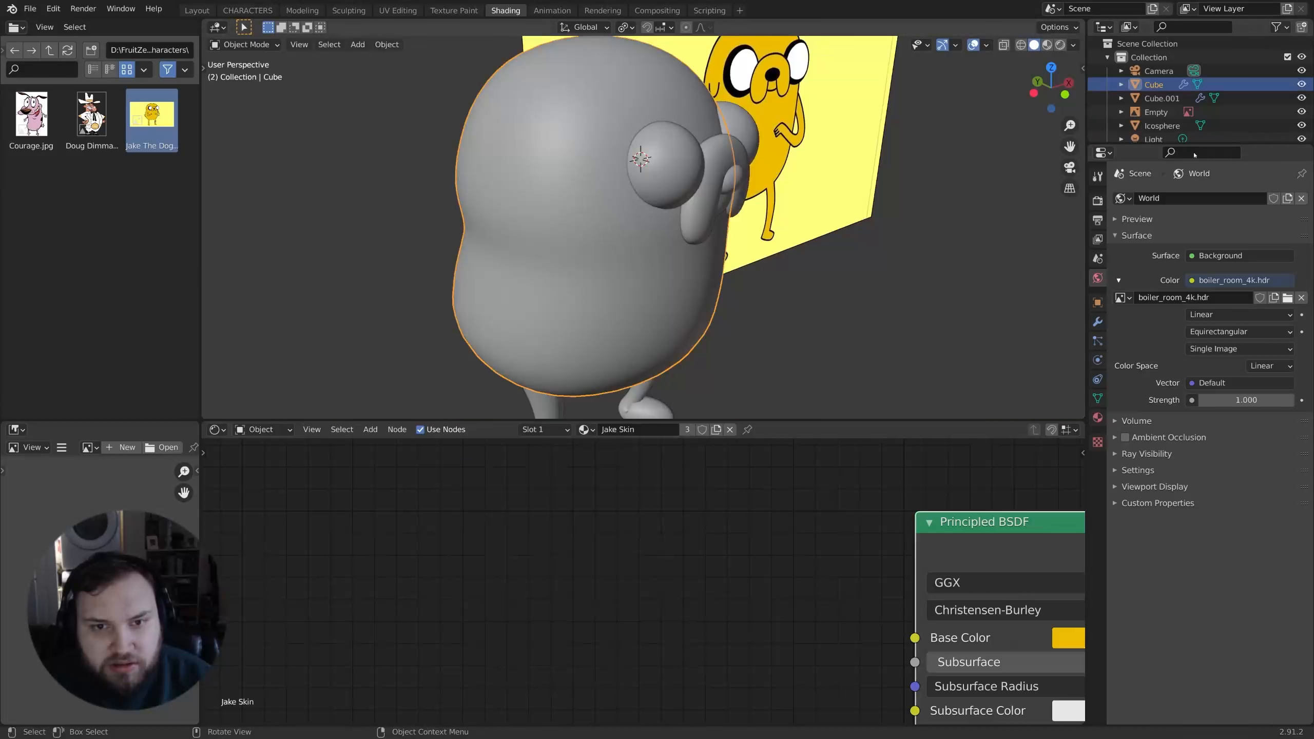
Step: Add a 2 m cube inside the body mesh in Edit Mode
key(Tab)
key(shift+a)
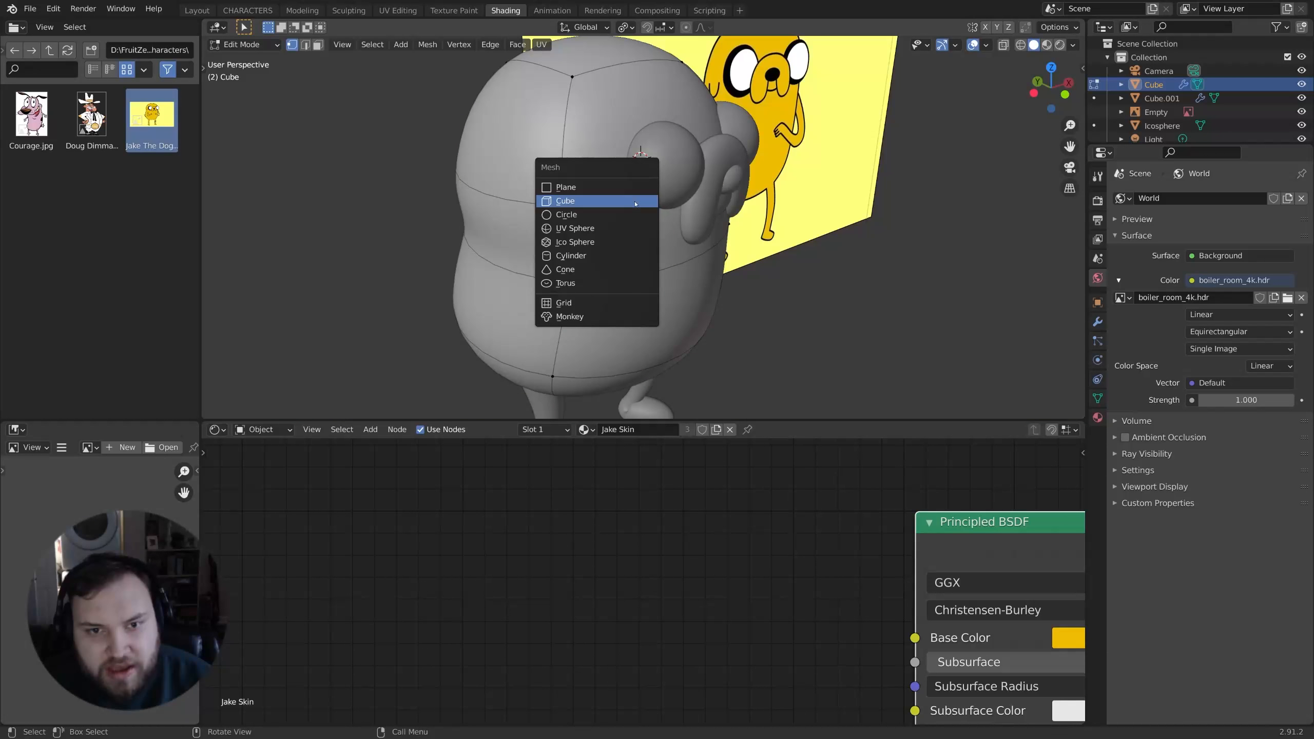
click(635, 203)
scroll(707, 219, down, 5)
scroll(683, 258, up, 6)
middle_drag(684, 258, 649, 277)
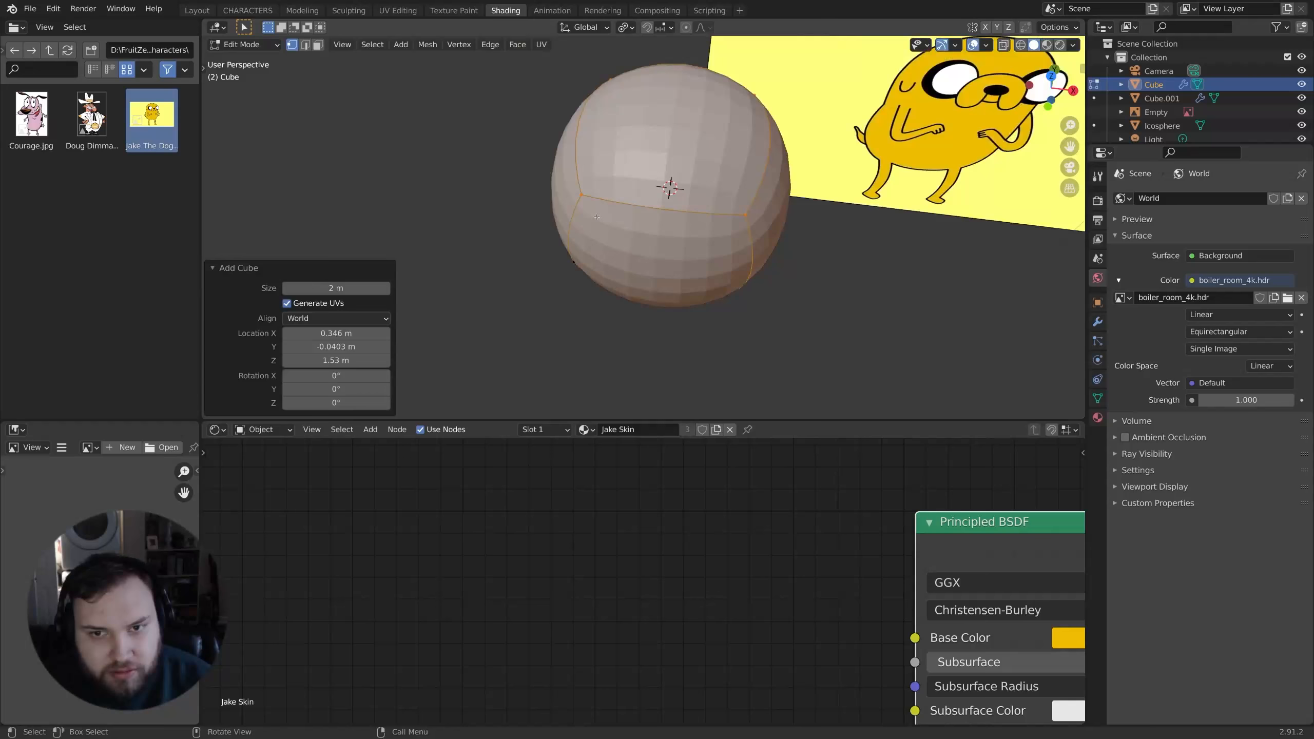
Step: Extrude the side face of the new cube outward by about 0.56 m
shift+middle_drag(771, 197, 686, 218)
key(3)
key(e)
click(726, 268)
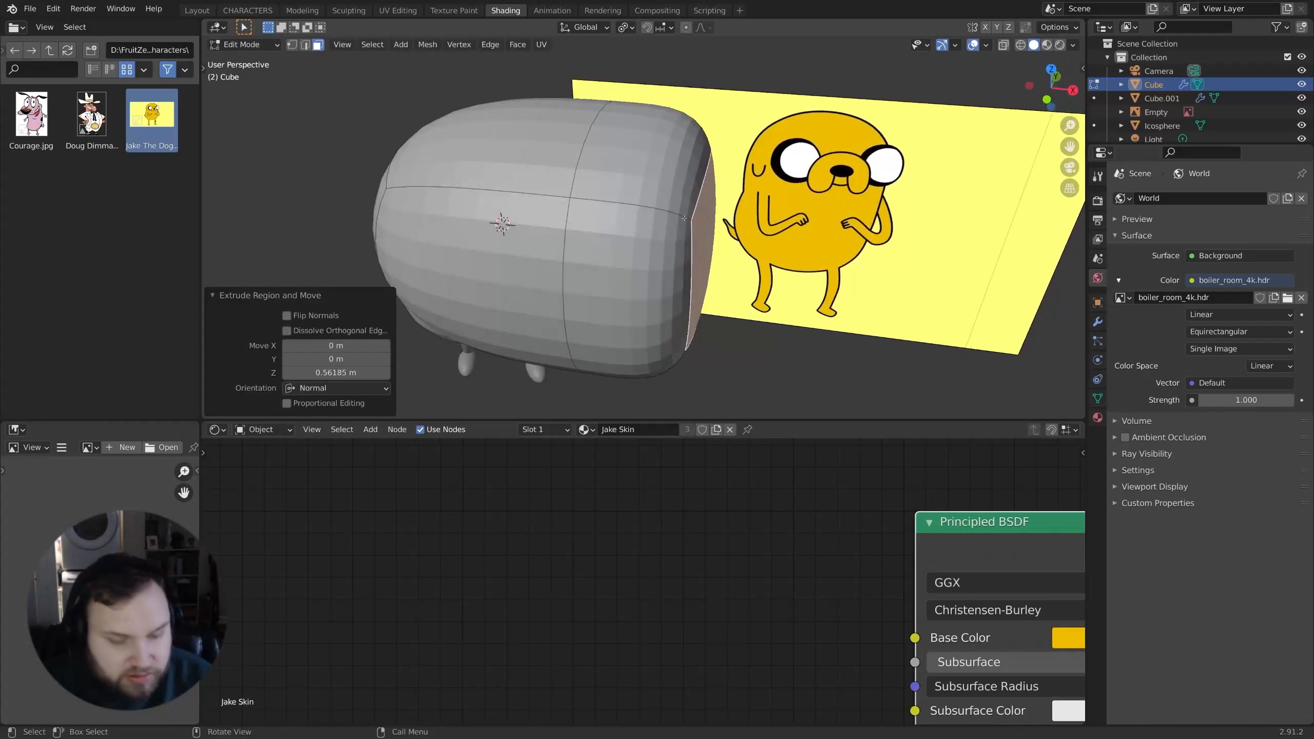
Step: Select the whole extruded cube piece and flatten it along Z to about 0.61 of its height
key(l)
key(s)
key(z)
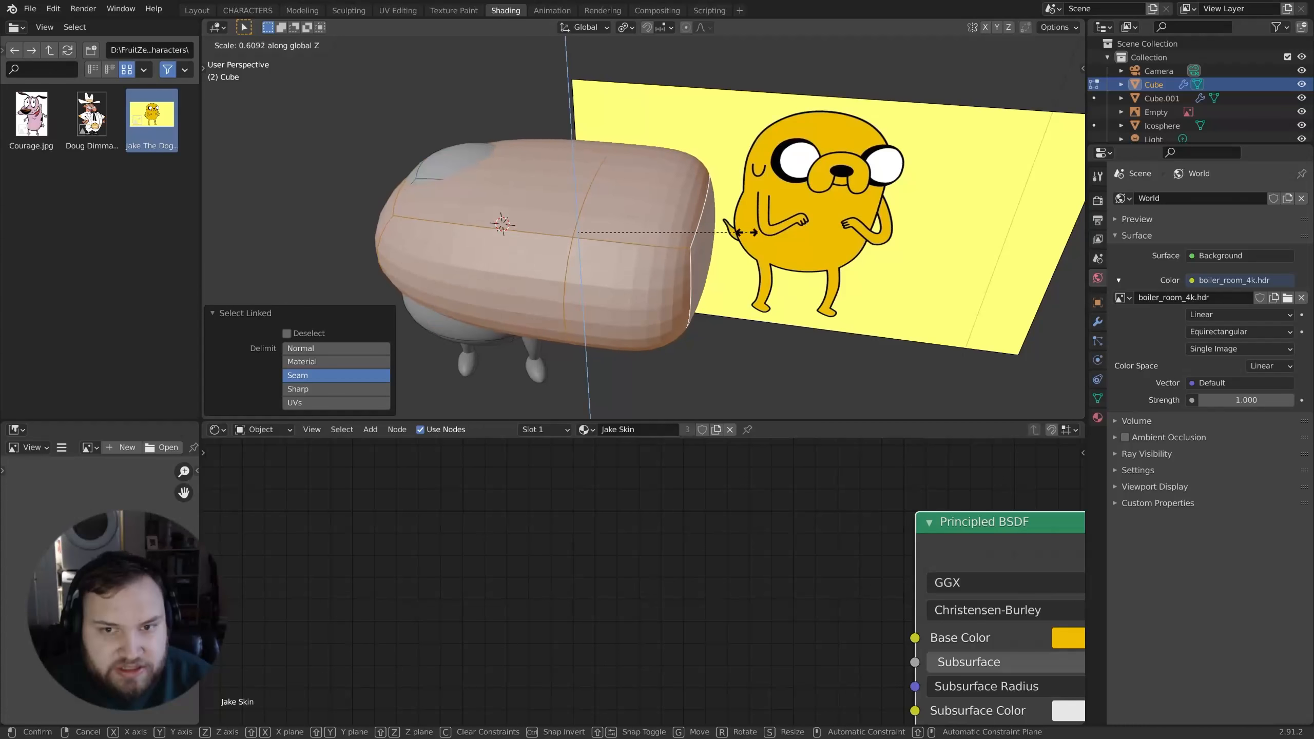
click(714, 236)
Step: Scale the end face of the flattened piece uniformly and along Y to shape the ear's outline
middle_drag(714, 237, 890, 178)
click(734, 237)
click(734, 272)
key(s)
click(857, 311)
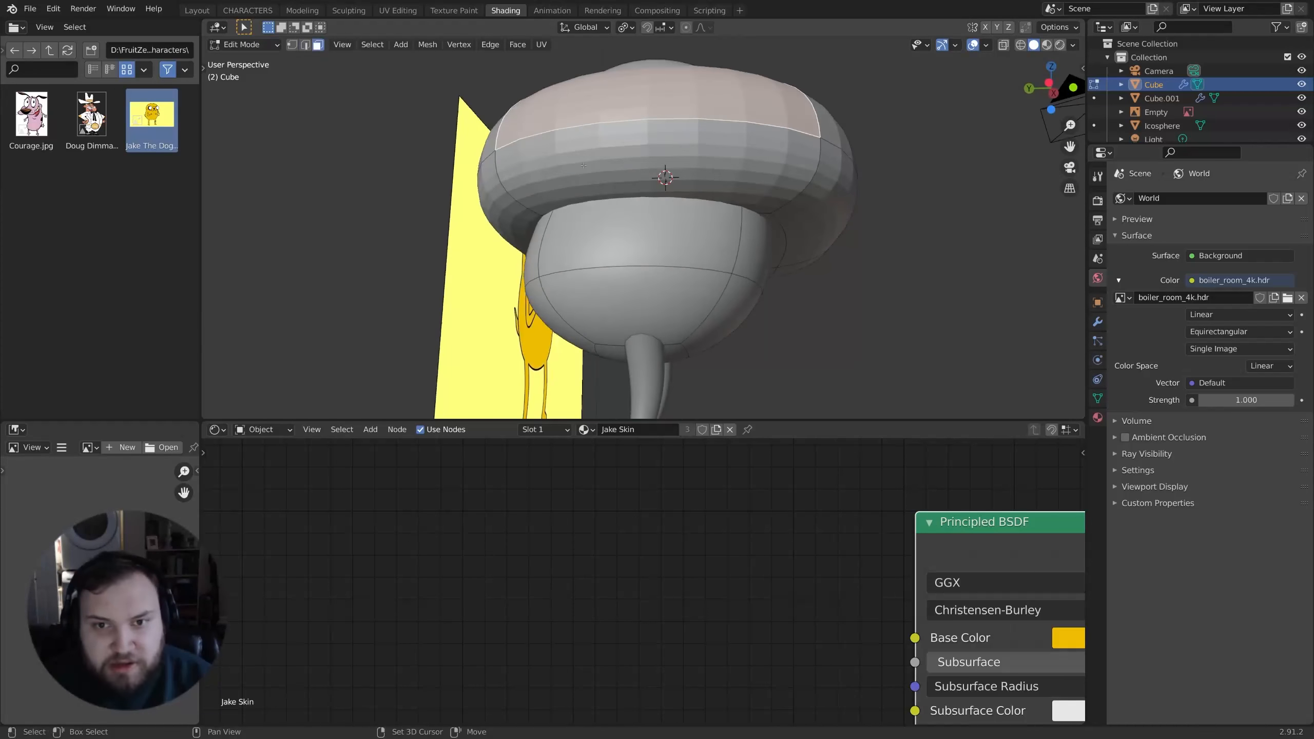
key(s)
key(y)
click(790, 164)
Step: Select the edge loop on the ear piece and move it along Z to bend the shape
middle_drag(790, 164, 828, 217)
key(2)
alt+click(635, 219)
key(g)
key(z)
click(668, 176)
Step: Scale the whole ear piece down to about 0.418, move it toward the head, and shrink it further
key(l)
key(s)
click(692, 222)
key(g)
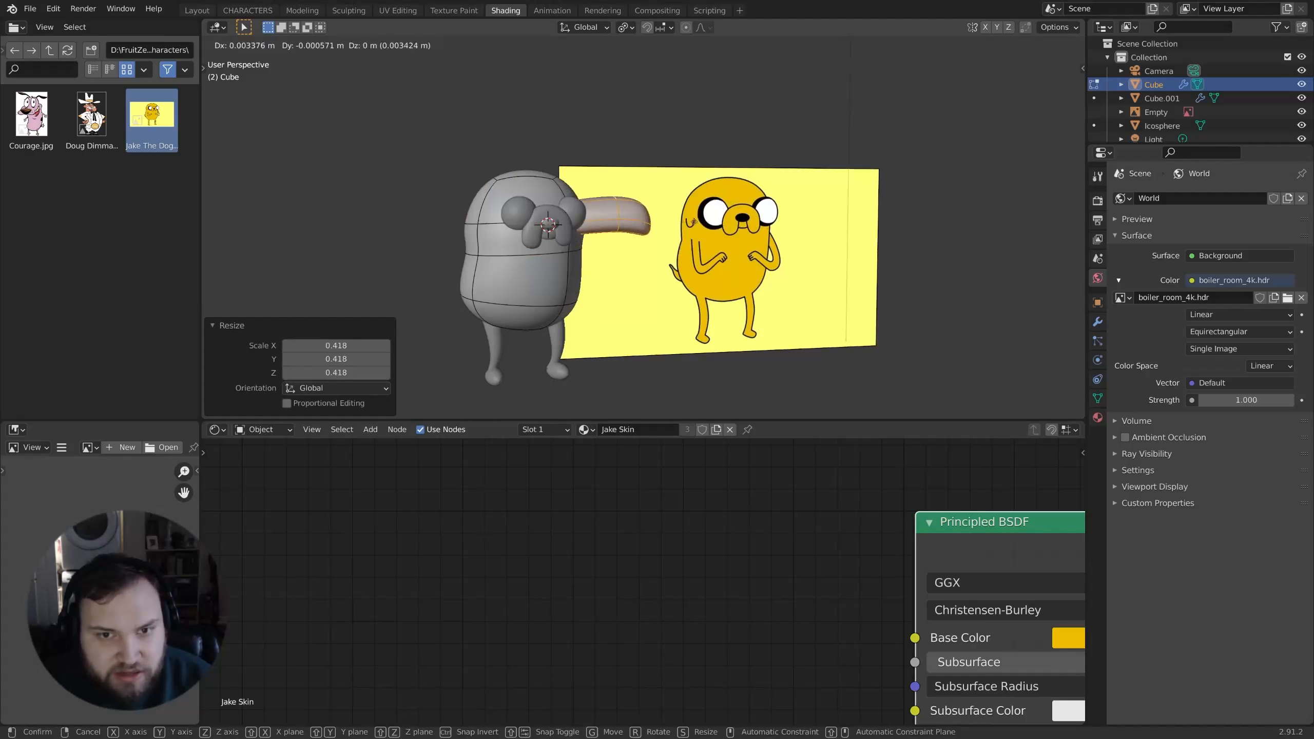
click(582, 229)
scroll(582, 228, up, 4)
middle_drag(647, 228, 739, 209)
key(s)
click(721, 239)
Step: Freely rotate, move and scale the ear so it sits on the side of the head beside the eye
key(r)
key(r)
click(723, 249)
key(g)
click(724, 243)
key(s)
click(735, 223)
key(r)
key(r)
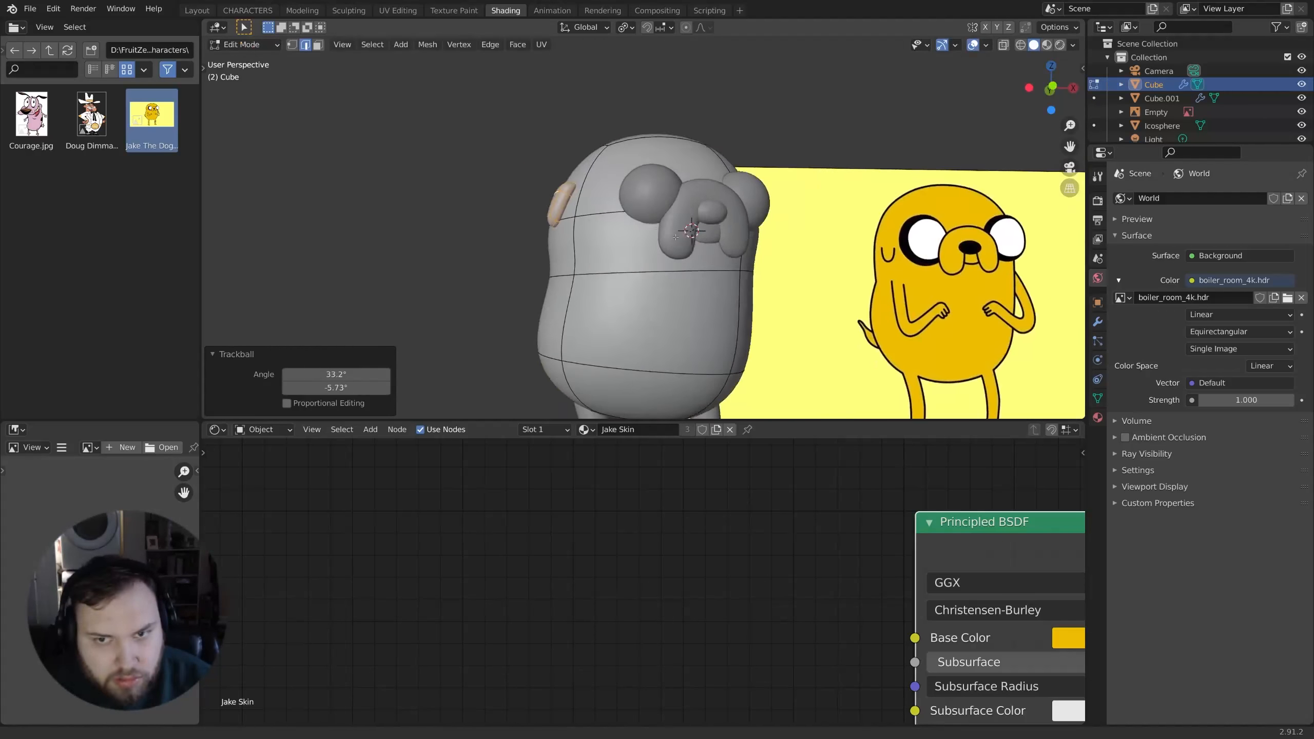
key(g)
click(833, 295)
Step: Turn the ear to follow the head's surface and adjust its vertices in see-through view
middle_drag(828, 292, 467, 187)
key(r)
key(r)
click(619, 267)
key(1)
key(shift+z)
key(r)
key(g)
click(481, 194)
key(shift+z)
Step: Reposition the whole linked ear against the head and rotate it by about 3.2° in the view
key(ctrl+l)
middle_drag(595, 249, 465, 243)
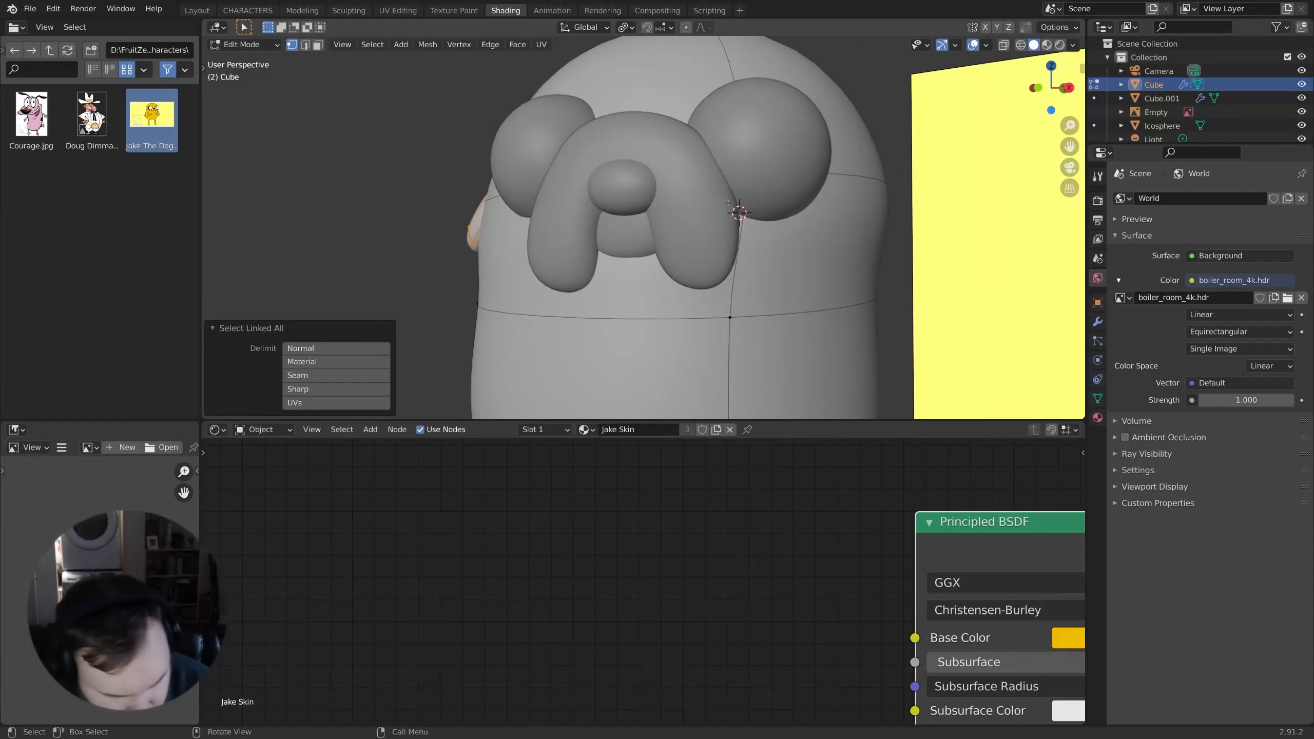
key(g)
middle_drag(580, 269, 814, 256)
key(Tab)
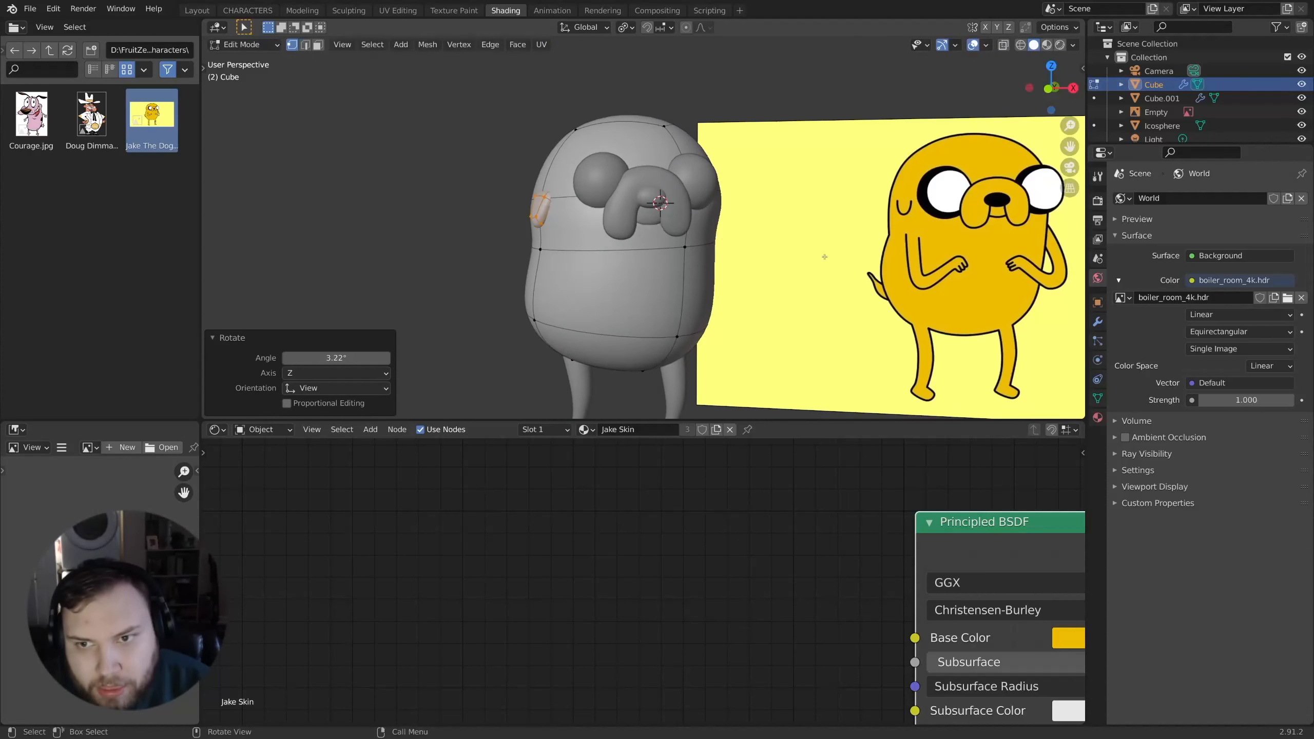
Step: Duplicate the ear to the opposite side of the head and rotate the copy about -208° around Z
middle_drag(704, 212, 766, 248)
scroll(708, 235, up, 4)
middle_drag(605, 263, 646, 259)
click(962, 291)
key(r)
key(z)
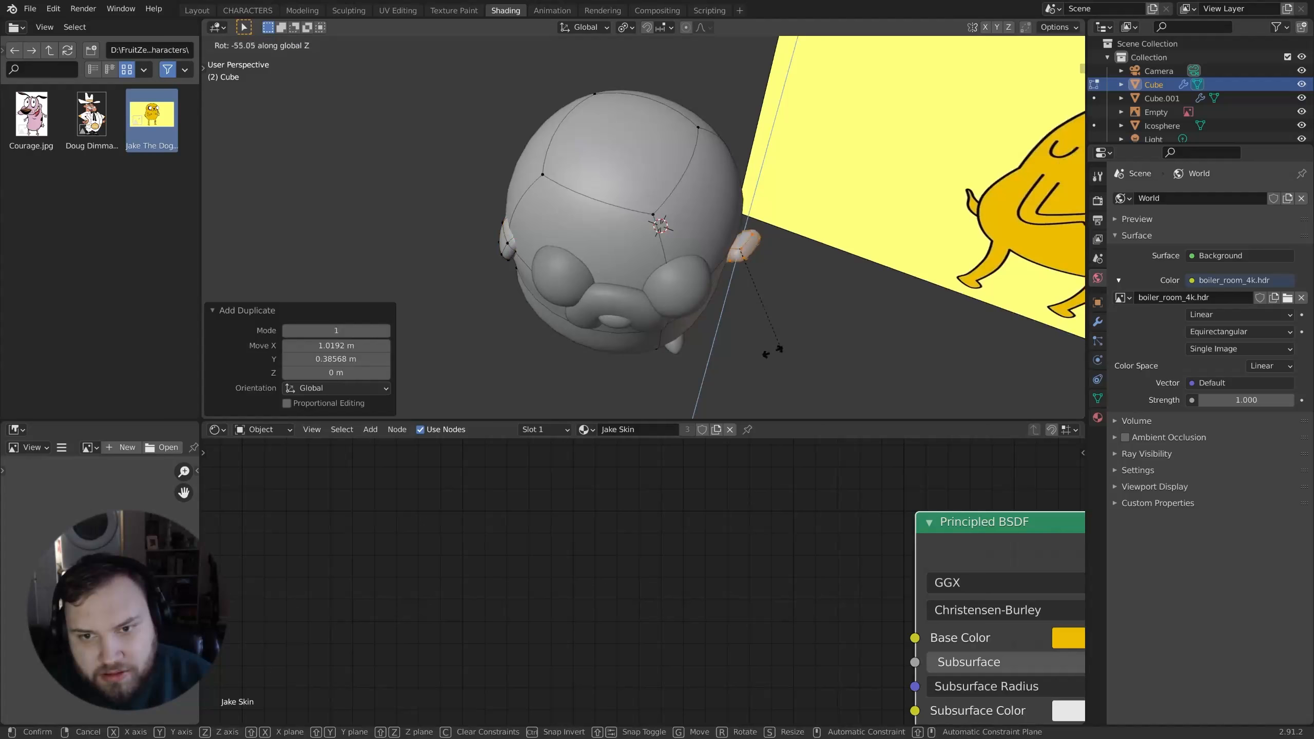
click(538, 119)
middle_drag(847, 220, 822, 198)
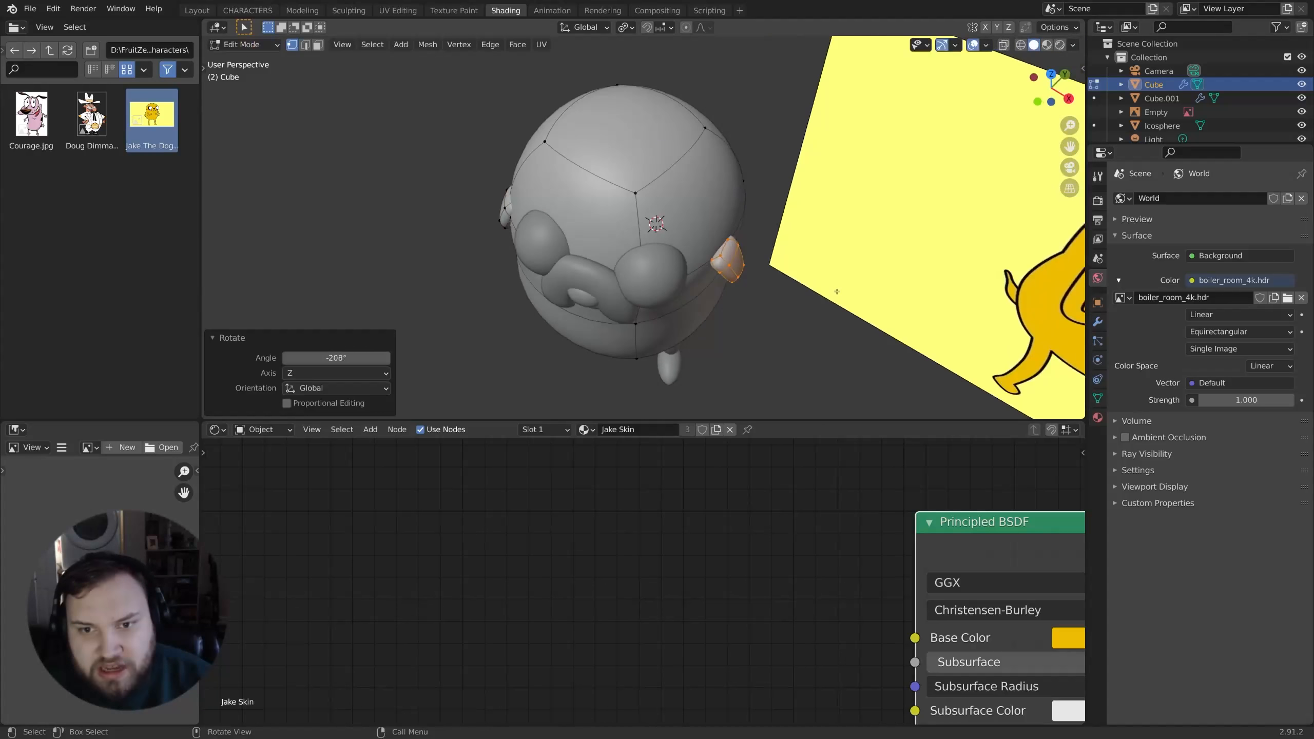
Step: Refine the second ear's Z rotation and move it horizontally until it rests against the head
key(r)
key(z)
click(827, 306)
mouse_move(829, 304)
middle_down()
mouse_move(780, 299)
mouse_move(752, 314)
mouse_move(823, 321)
middle_up()
scroll(781, 299, up, 2)
scroll(752, 314, up, 2)
shift+middle_drag(901, 345, 828, 248)
scroll(771, 310, up, 2)
key(g)
click(702, 294)
scroll(833, 249, down, 7)
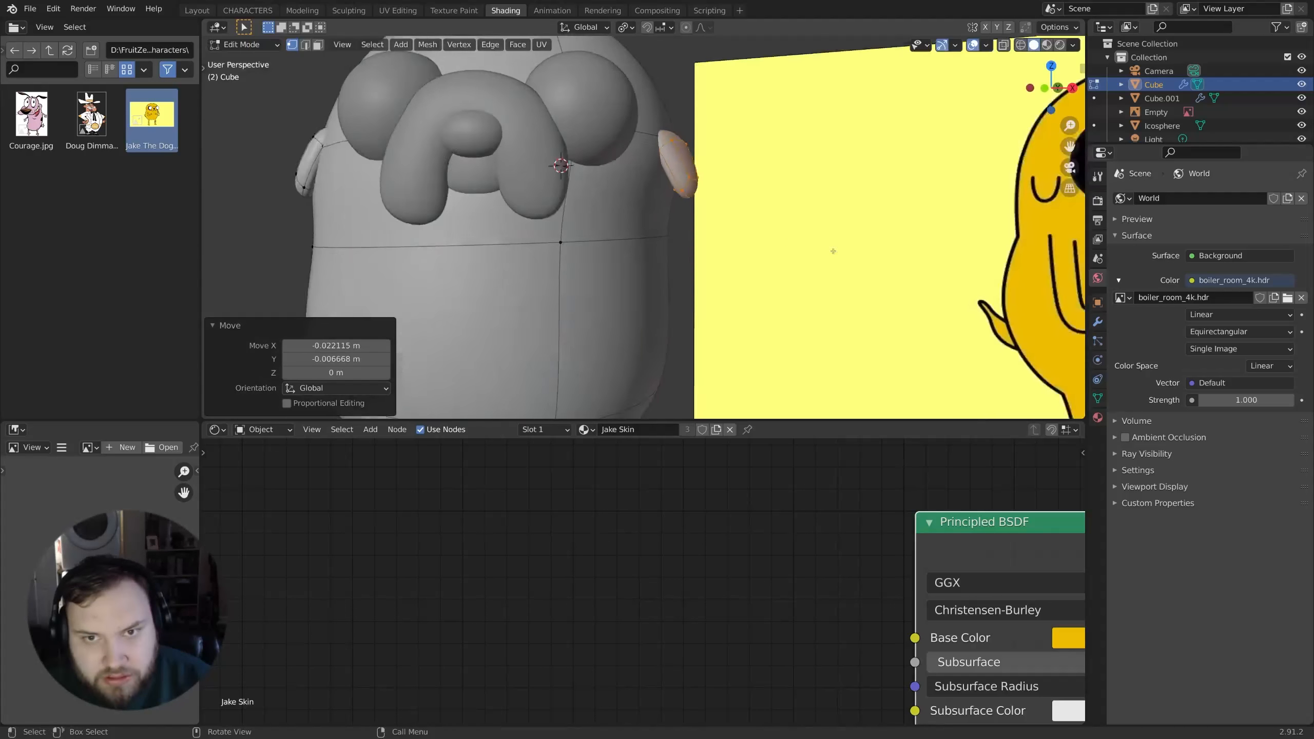
Step: Check the ears in Object Mode, then shift the second ear horizontally and adjust its Z rotation in Edit Mode
key(Tab)
middle_drag(722, 239, 759, 249)
scroll(742, 245, up, 2)
middle_drag(741, 246, 644, 310)
key(Tab)
middle_drag(705, 261, 697, 289)
scroll(696, 289, up, 1)
key(g)
key(shift+z)
click(781, 273)
key(r)
key(z)
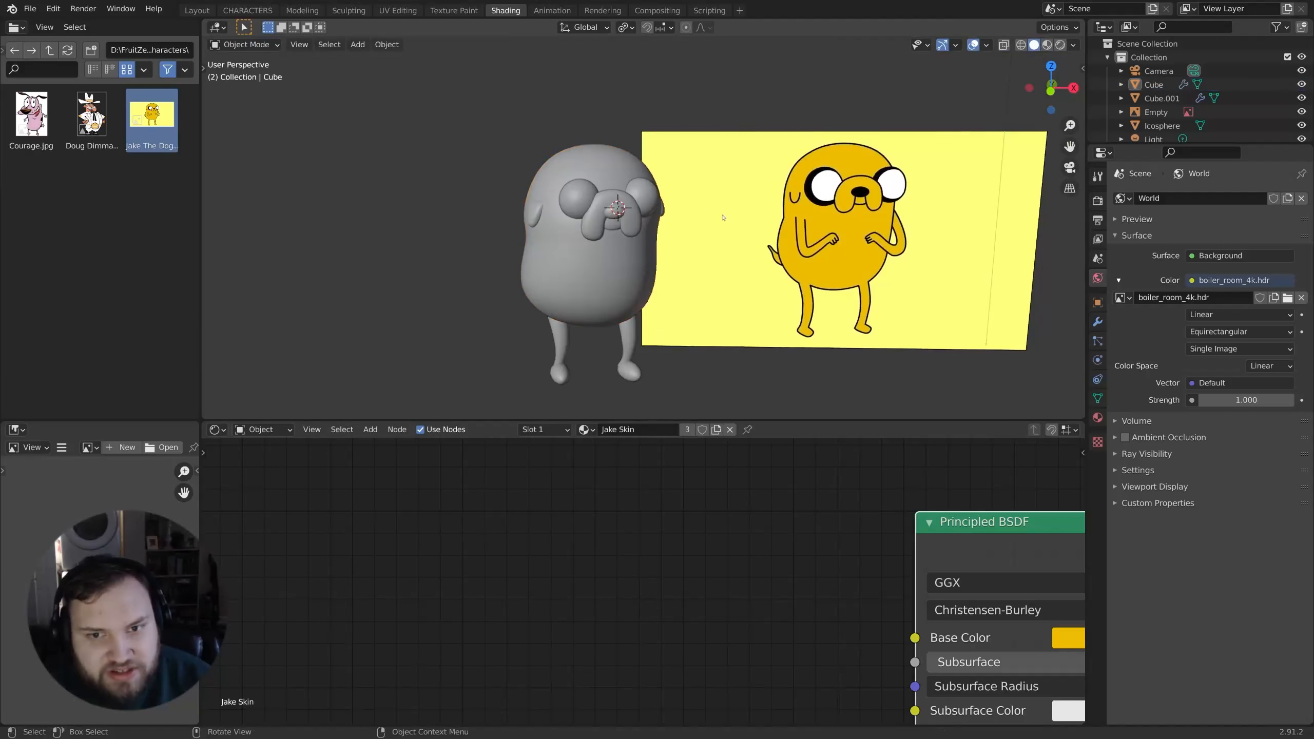
Step: Compare the character with the reference image in solid and rendered shading
scroll(724, 218, up, 1)
middle_drag(704, 217, 666, 216)
scroll(700, 258, down, 2)
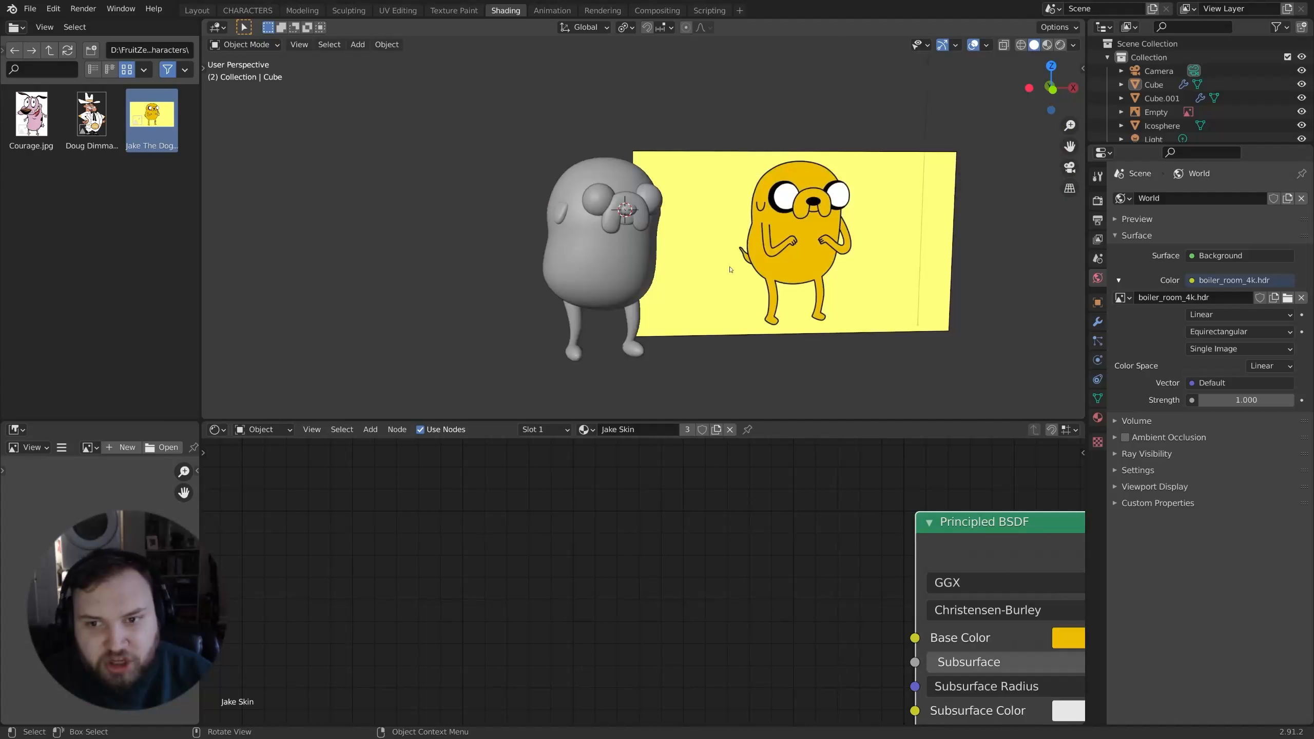
middle_drag(700, 258, 664, 314)
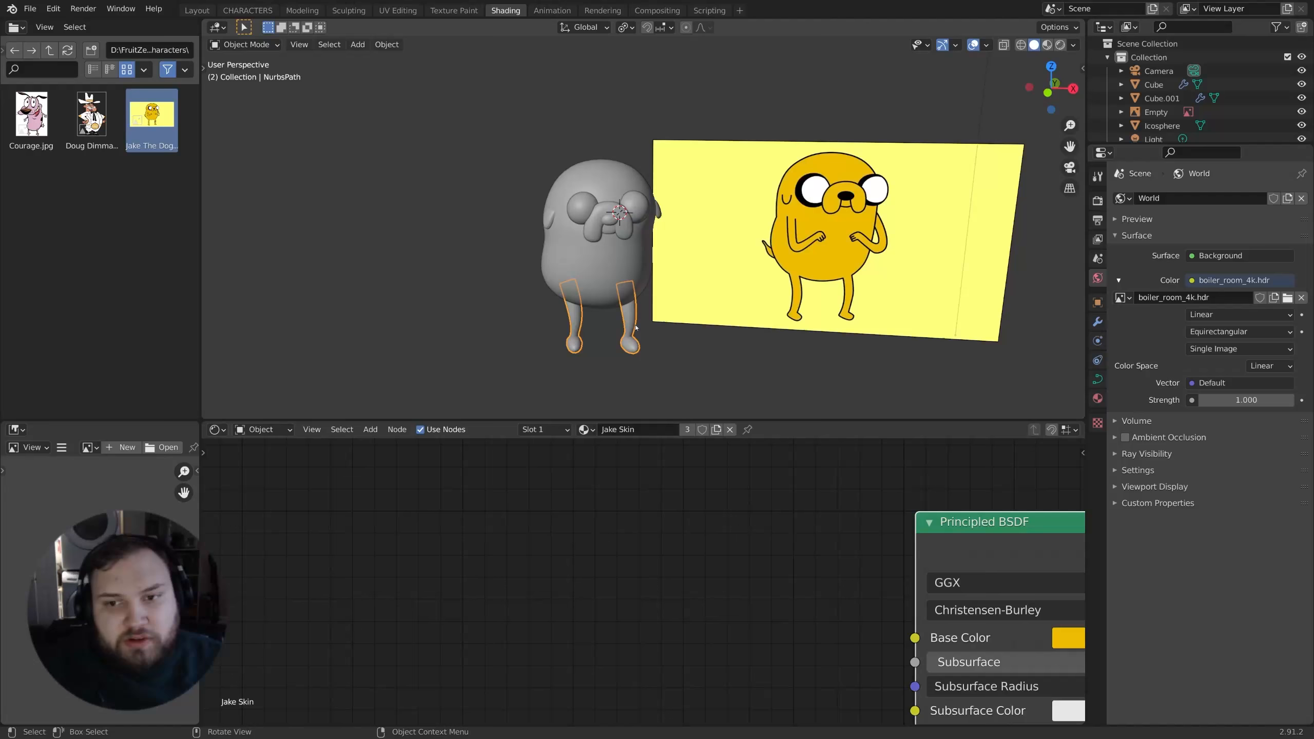
scroll(636, 328, up, 3)
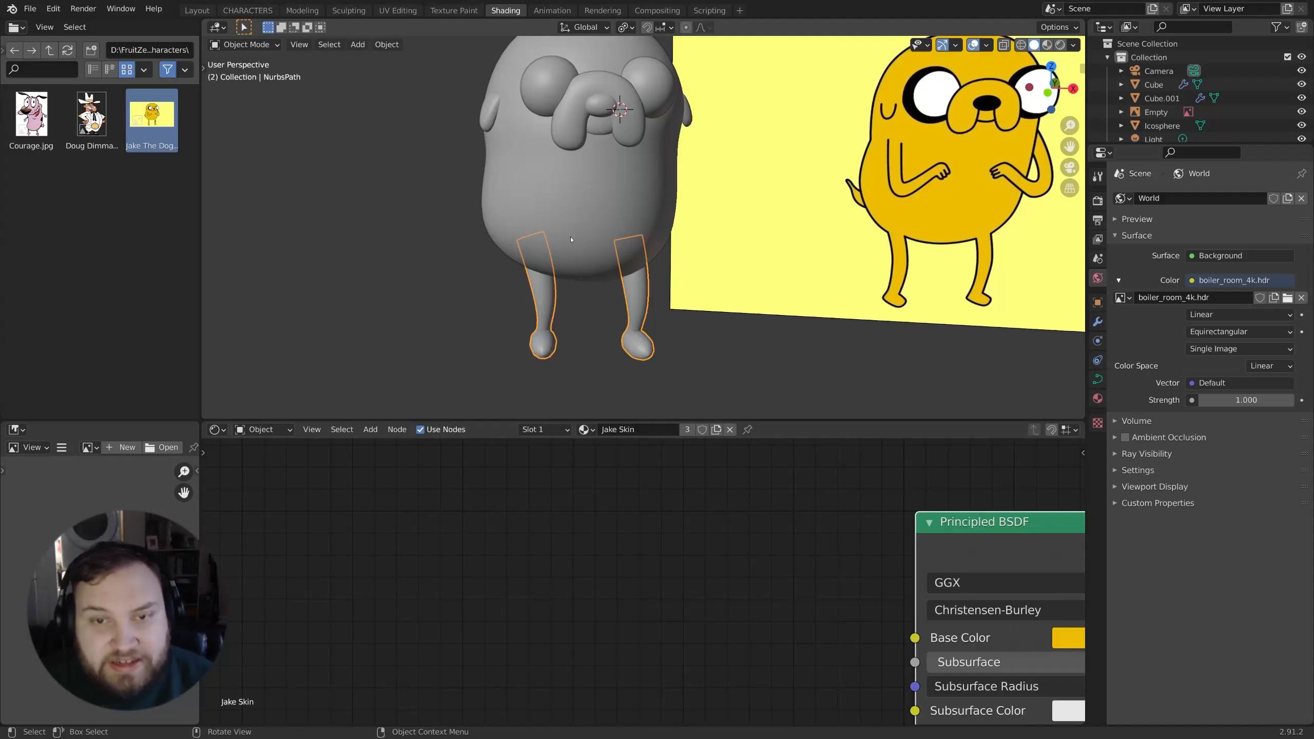
scroll(572, 239, down, 5)
key(z)
click(680, 268)
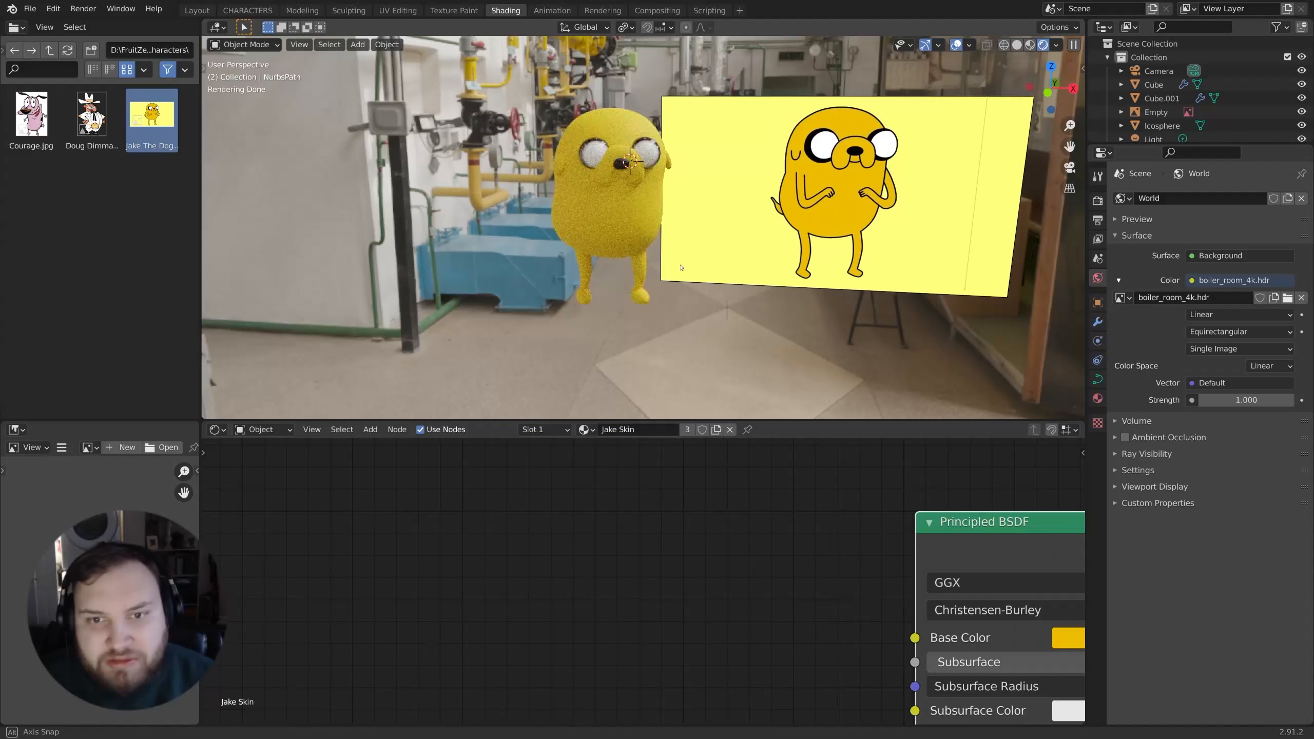
middle_drag(681, 267, 750, 228)
scroll(633, 268, up, 2)
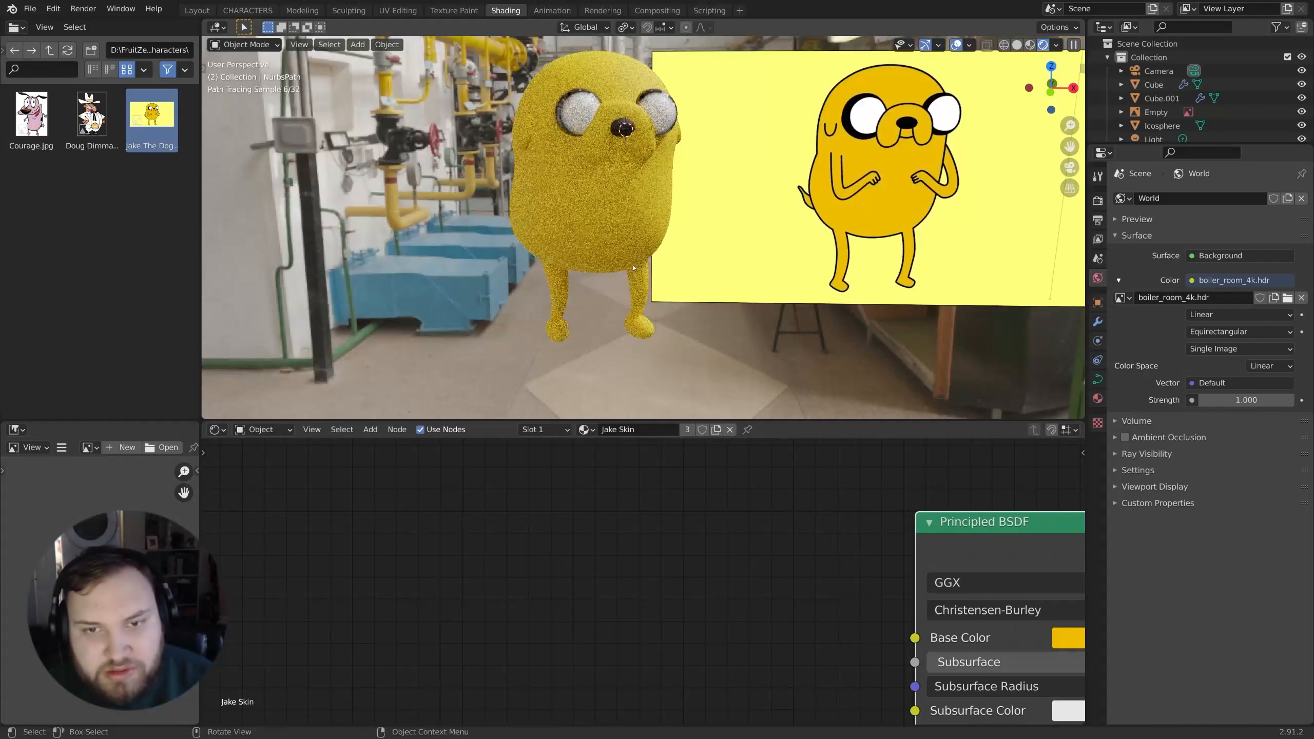
scroll(787, 227, down, 4)
Step: Move the reference image along X, farther away from the character
click(814, 228)
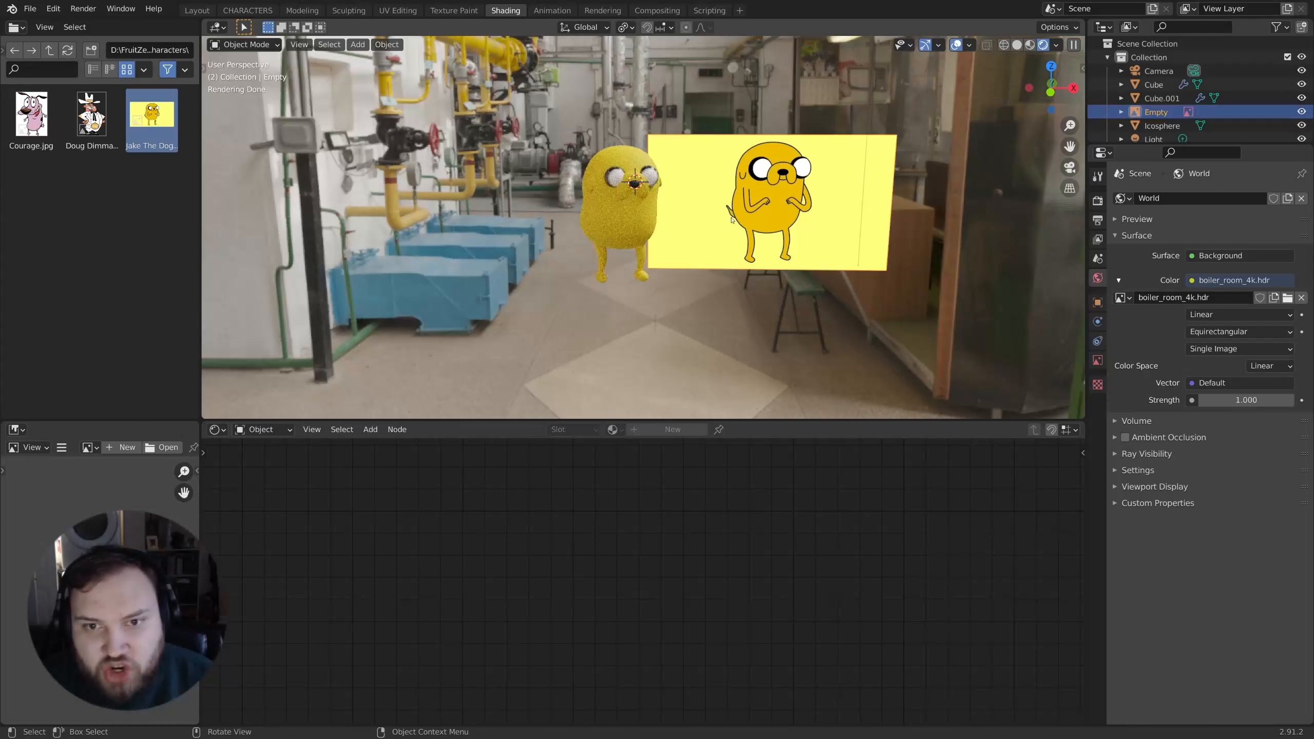
key(g)
key(x)
click(996, 232)
Step: Add a plane, lower it along Z to the character's feet, and scale it up into a large floor
key(shift+a)
mouse_move(544, 202)
click(601, 206)
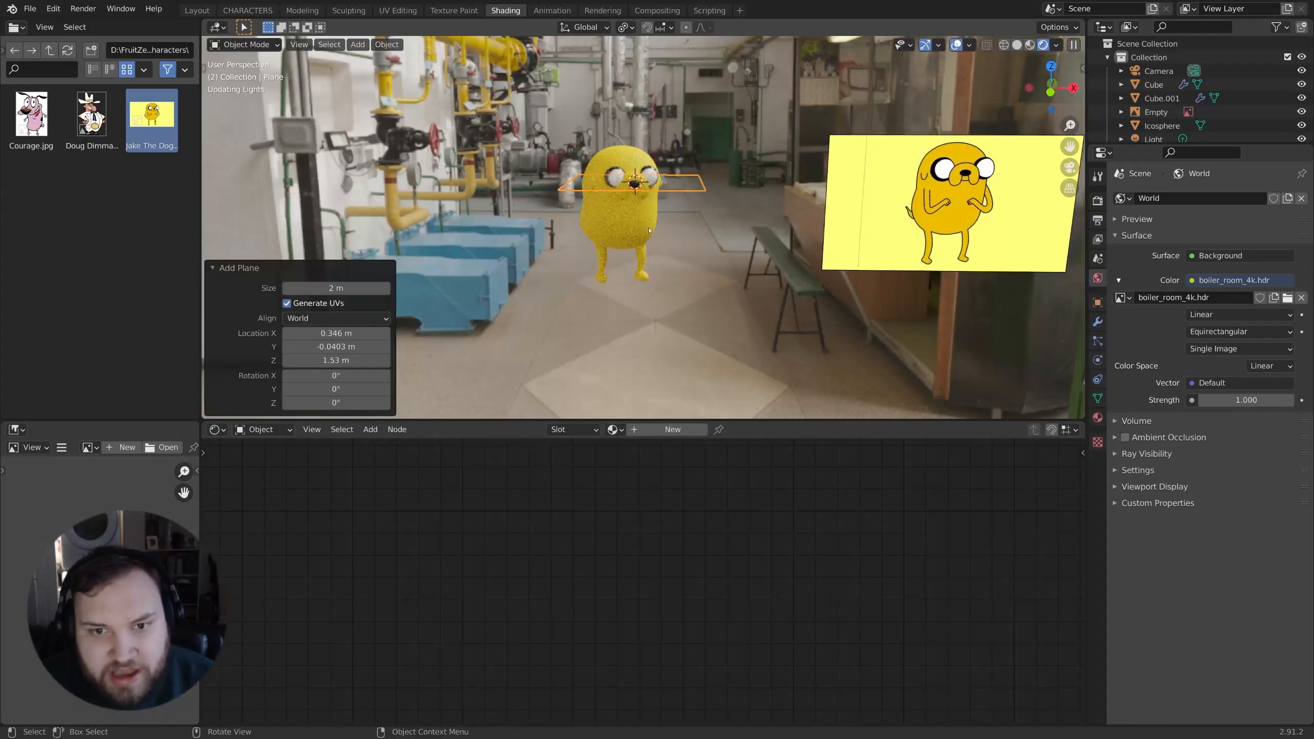
key(g)
key(z)
scroll(751, 206, down, 1)
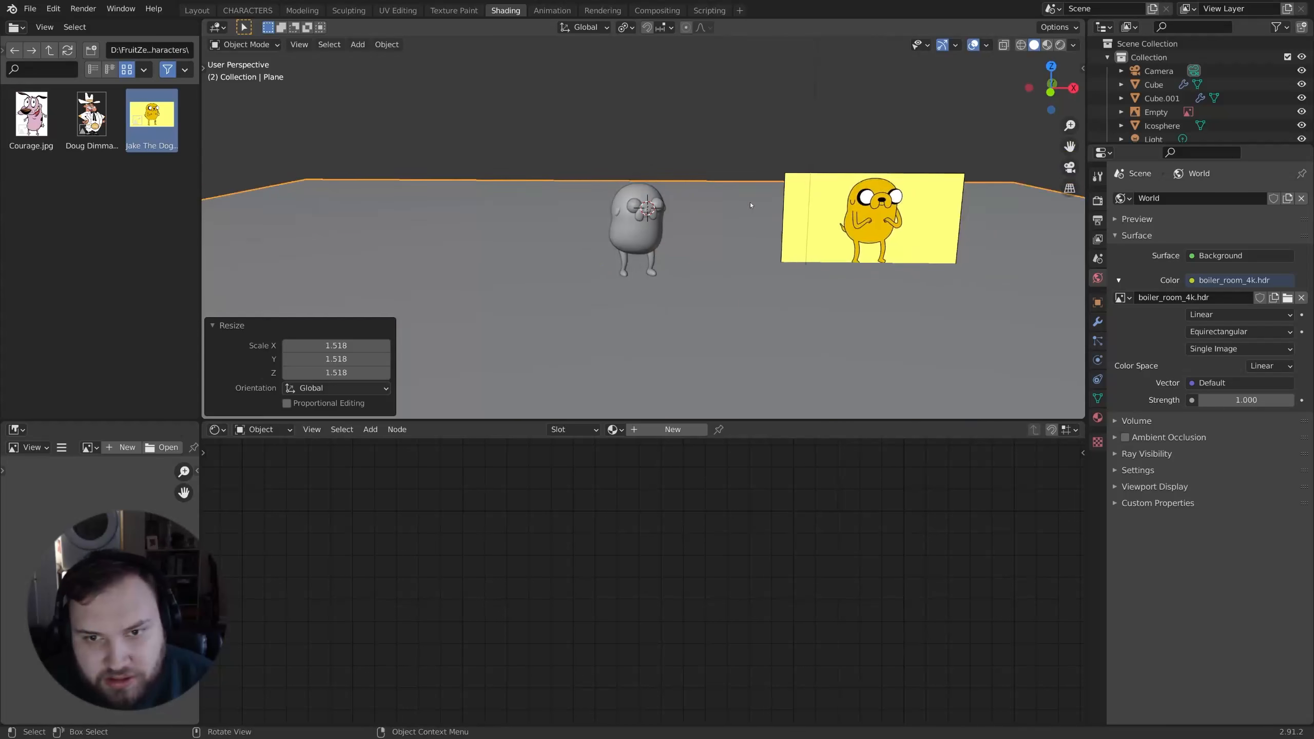
middle_drag(750, 205, 736, 222)
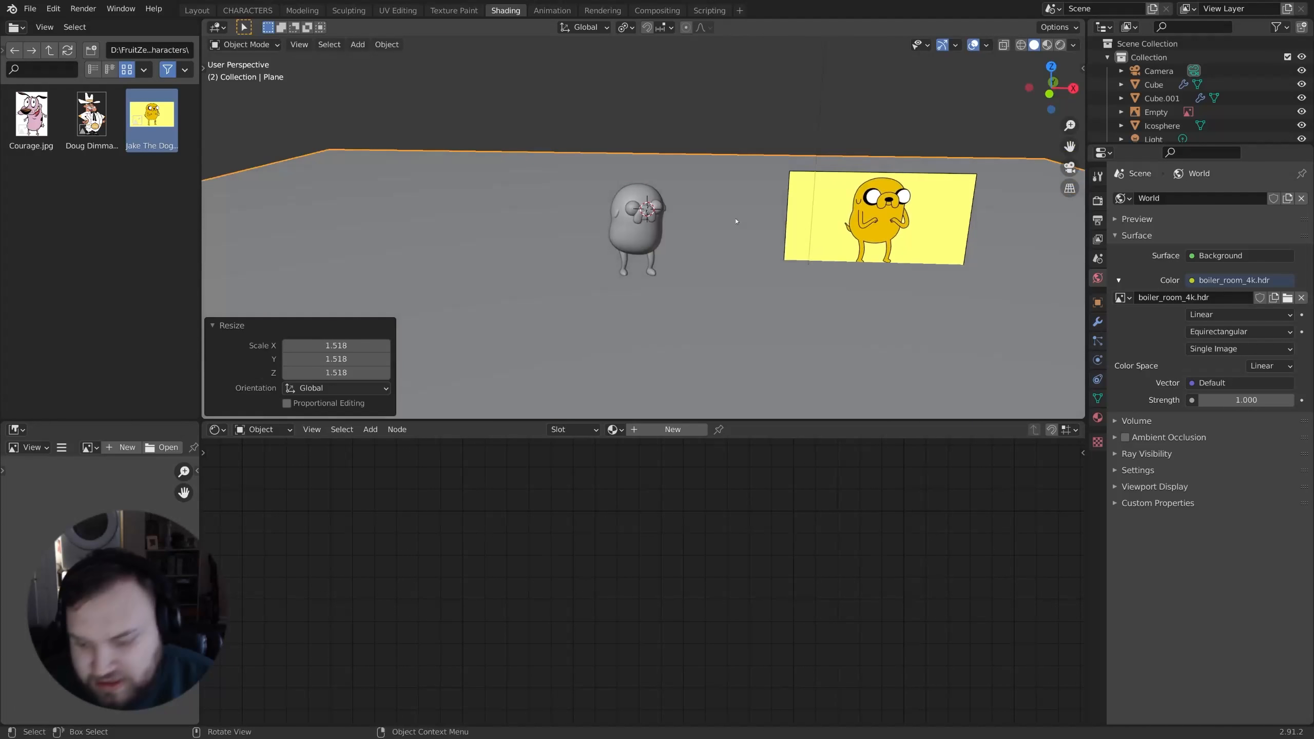
Step: Delete the existing light in rendered shading and set the world background strength to 0.100
key(z)
click(741, 99)
middle_drag(734, 171, 761, 201)
scroll(761, 202, down, 4)
scroll(761, 202, down, 1)
click(720, 137)
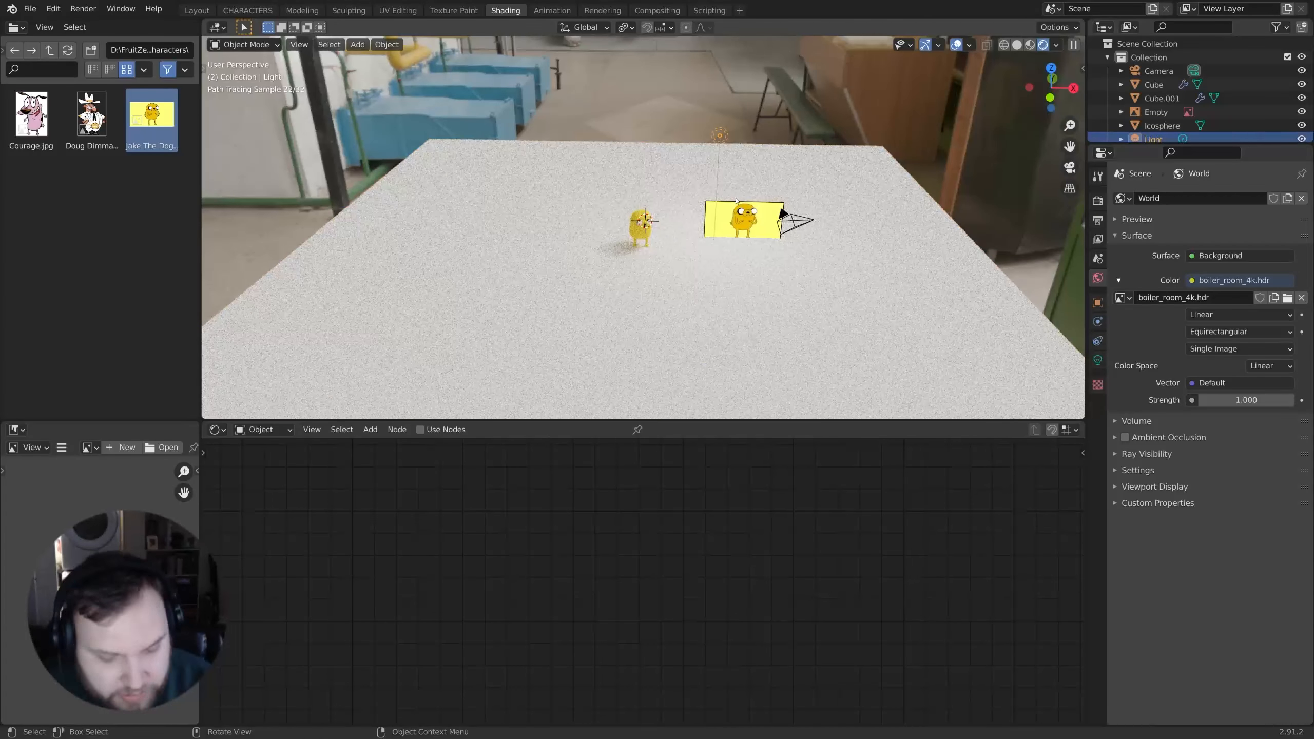
scroll(713, 292, up, 7)
middle_drag(714, 291, 725, 258)
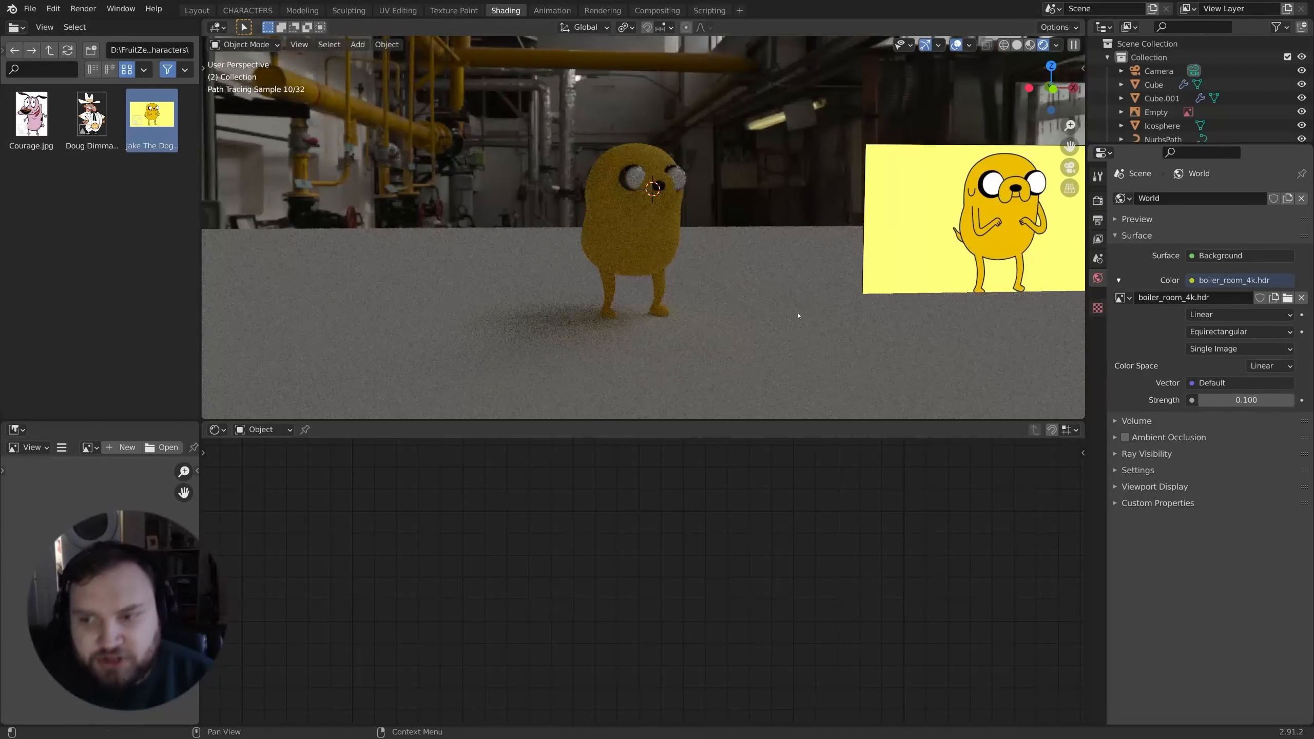
Step: Add an area light at the 3D cursor on the character's face
middle_drag(798, 316, 747, 342)
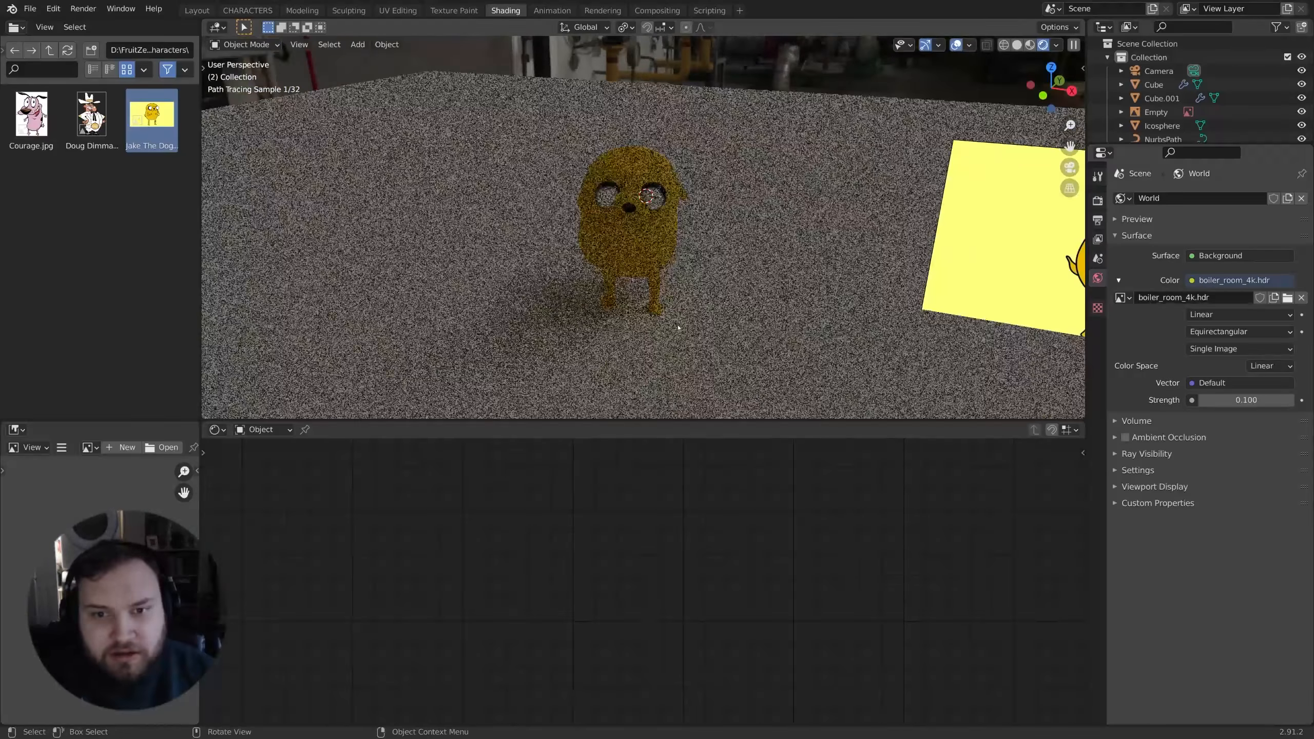
scroll(740, 290, up, 3)
middle_drag(736, 265, 724, 263)
scroll(723, 262, down, 3)
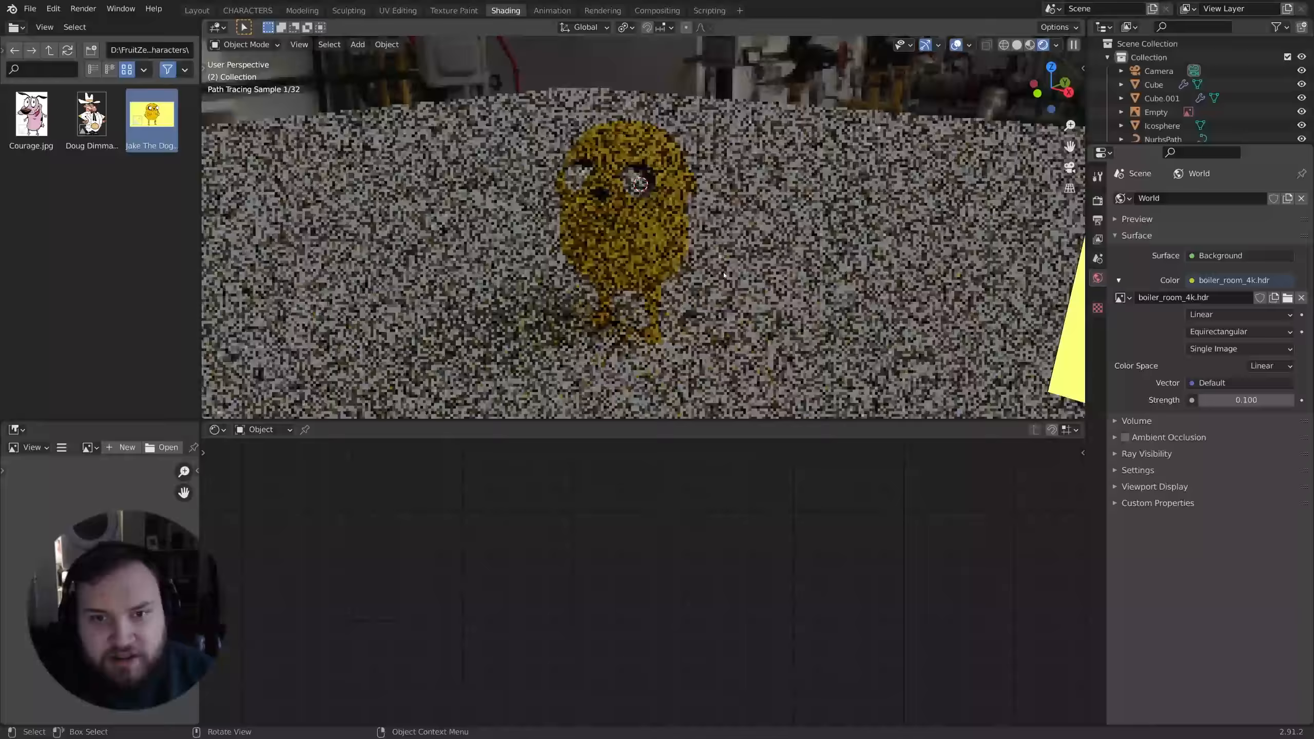
key(a)
click(756, 259)
key(shift+a)
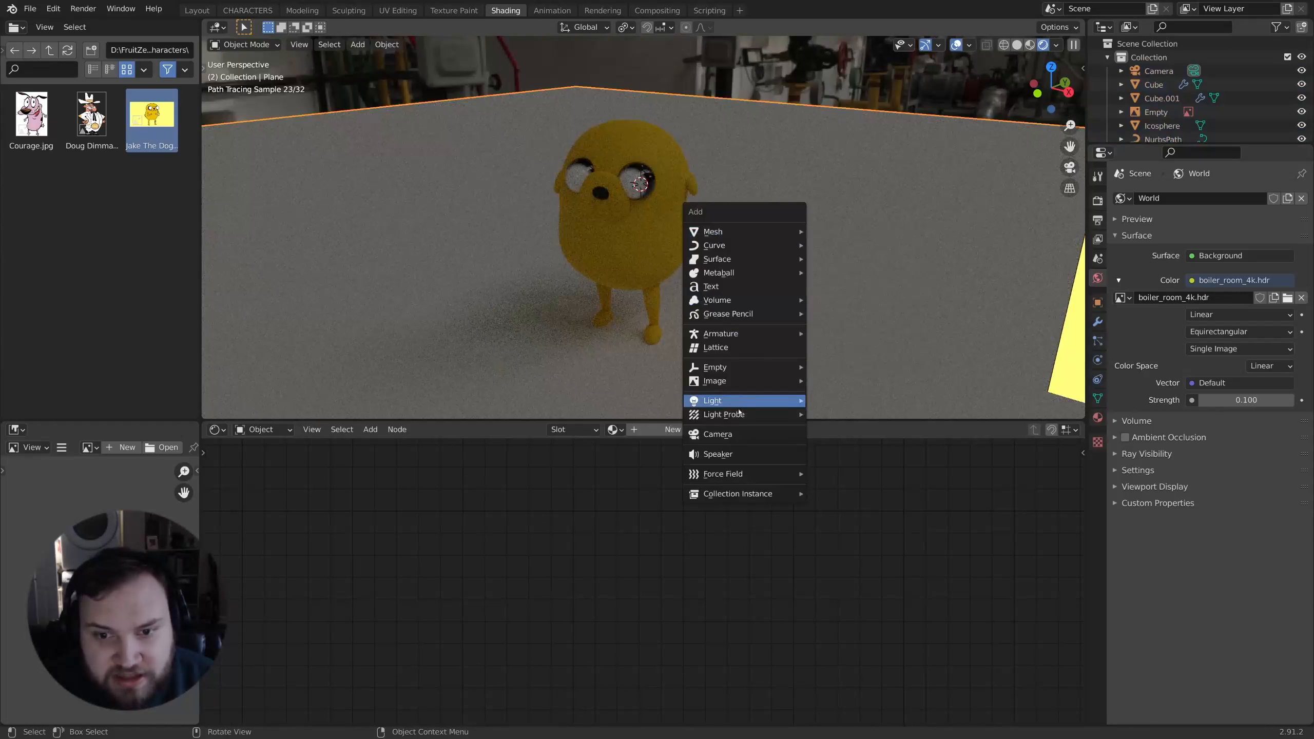
click(834, 446)
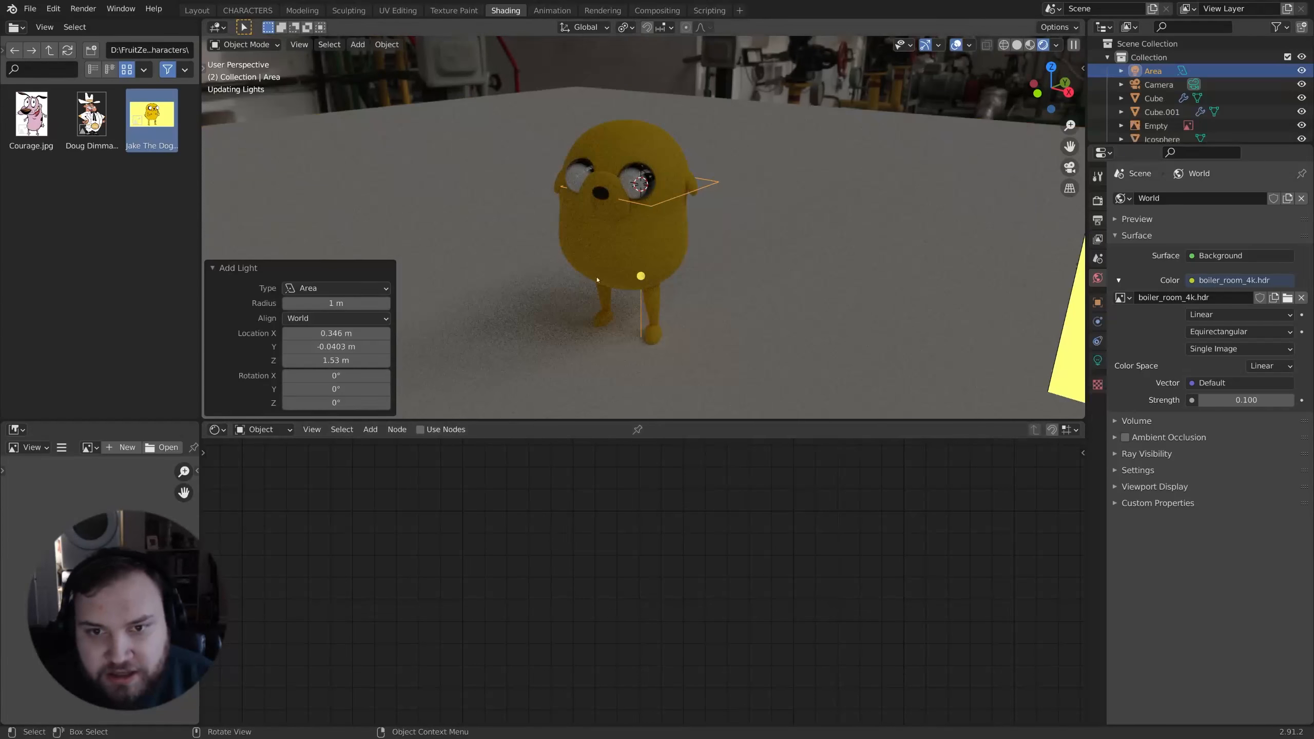
Step: Move the area light off the character, tilt it, and rotate it around Z toward the character
key(g)
key(r)
click(724, 259)
middle_drag(725, 259, 874, 300)
key(r)
key(z)
click(932, 179)
middle_drag(932, 179, 828, 290)
scroll(859, 197, down, 3)
Step: Move the area light farther out, adjust its tilt, and raise it about 0.77 m along Z
key(g)
click(983, 146)
key(r)
click(979, 168)
middle_drag(946, 311, 850, 226)
middle_drag(766, 244, 842, 190)
key(g)
key(z)
click(766, 218)
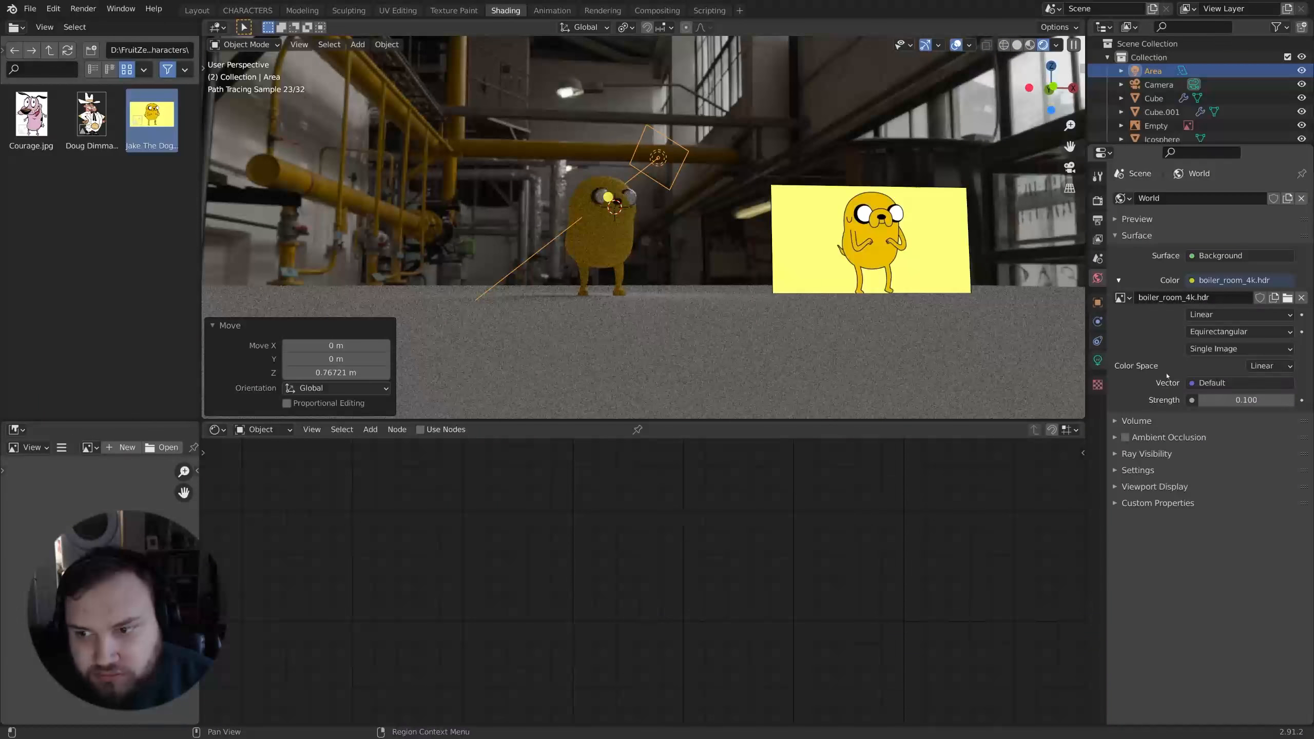
Step: Set the area light's size to 2 m and its power to 420 W
click(1098, 361)
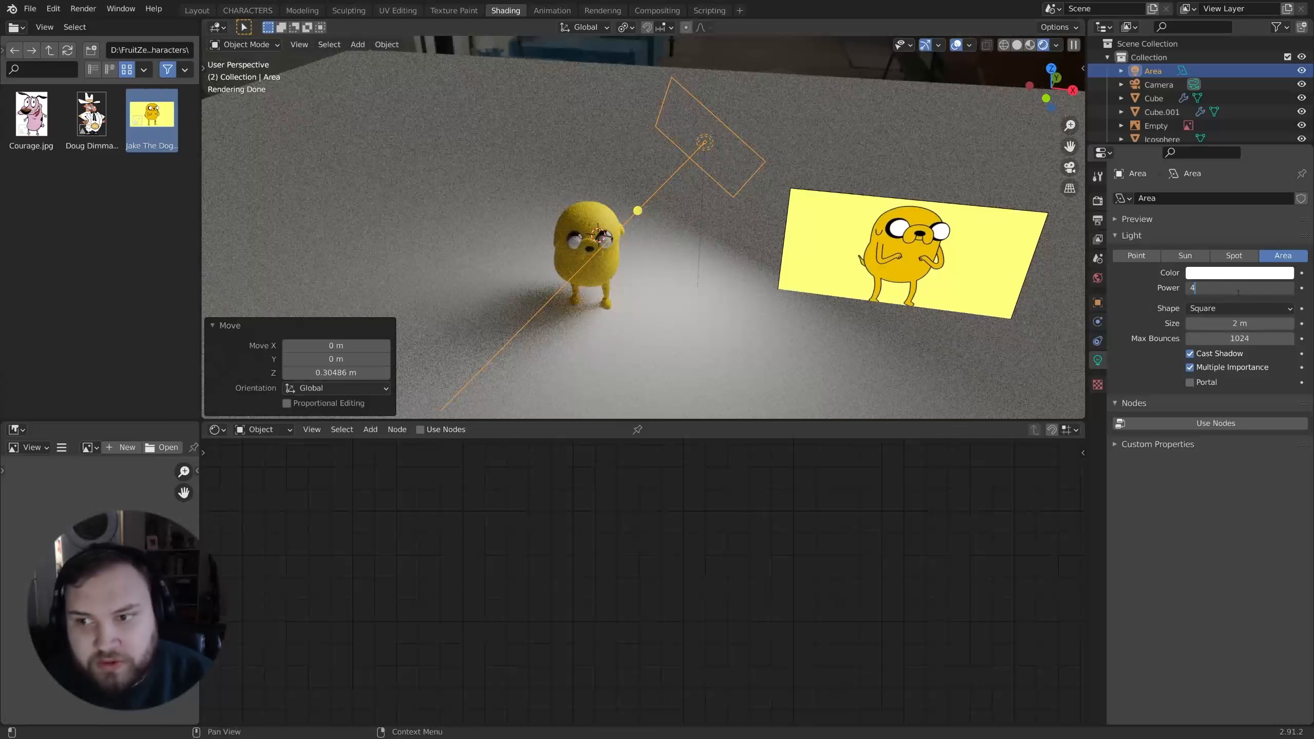
key(Return)
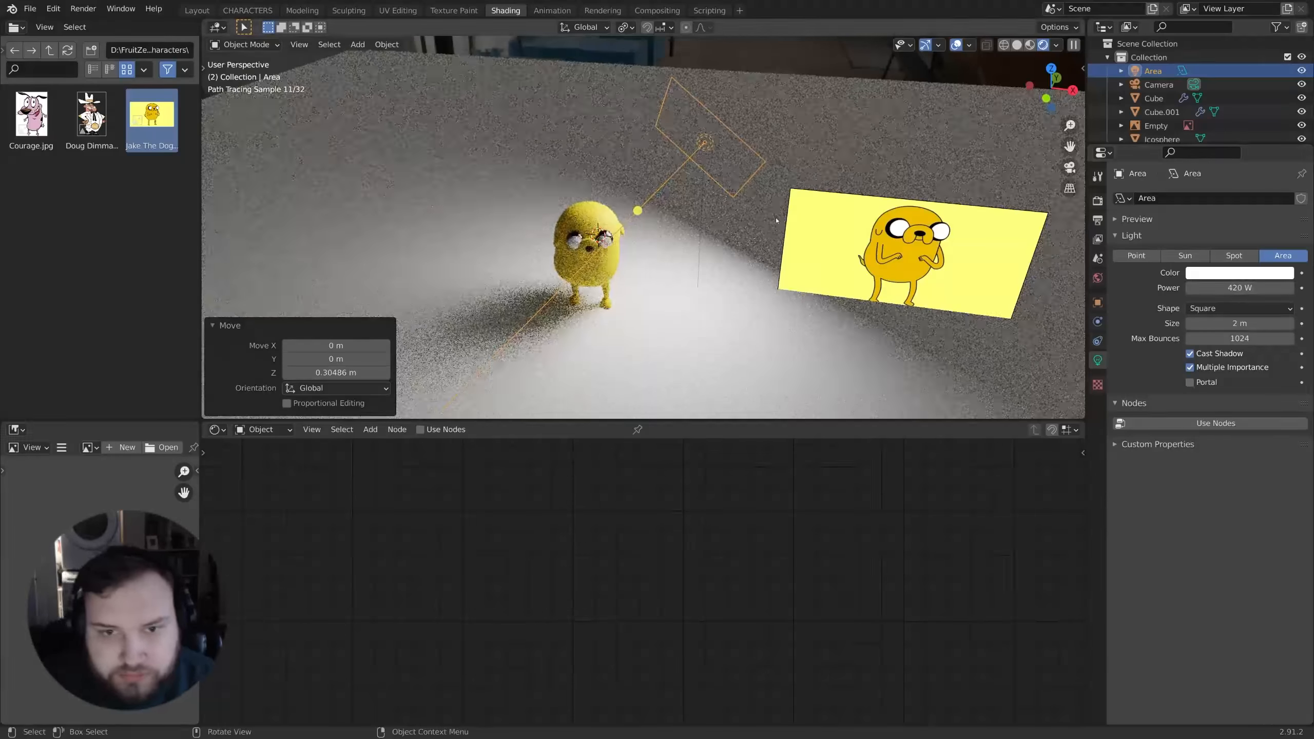
middle_drag(814, 269, 882, 239)
Step: Duplicate the area light about 3.74 m along negative X and rotate the copy about 107° around Z
key(shift+d)
key(shift+z)
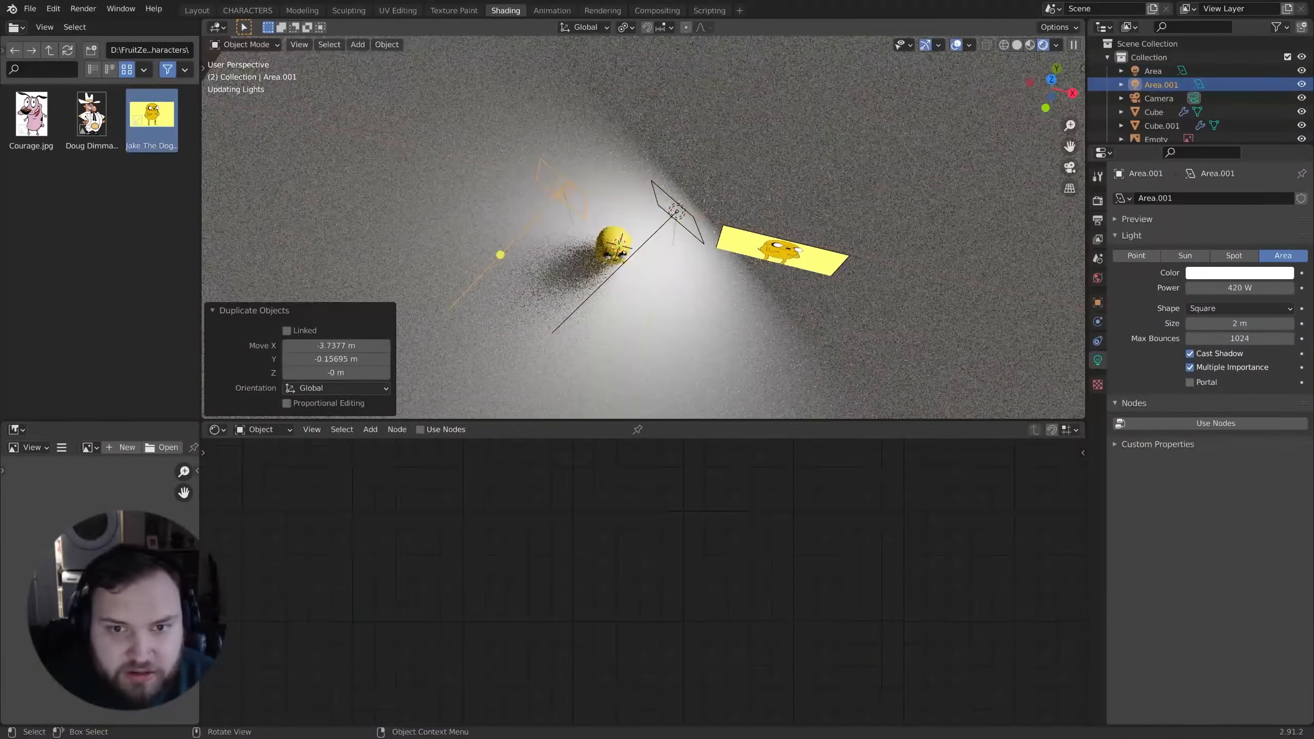
key(r)
key(z)
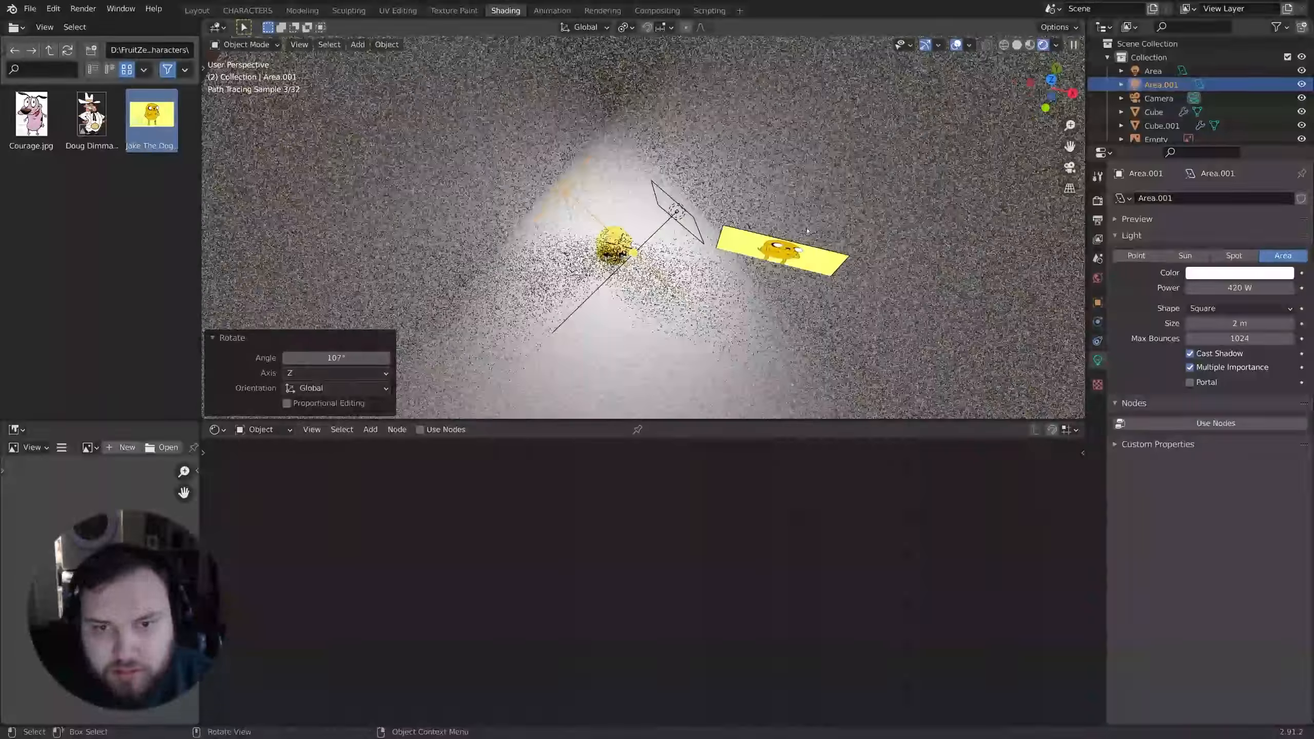
Step: Fine-tune the duplicated light's rotation around Z and set its power to 225 W
key(r)
key(z)
click(772, 284)
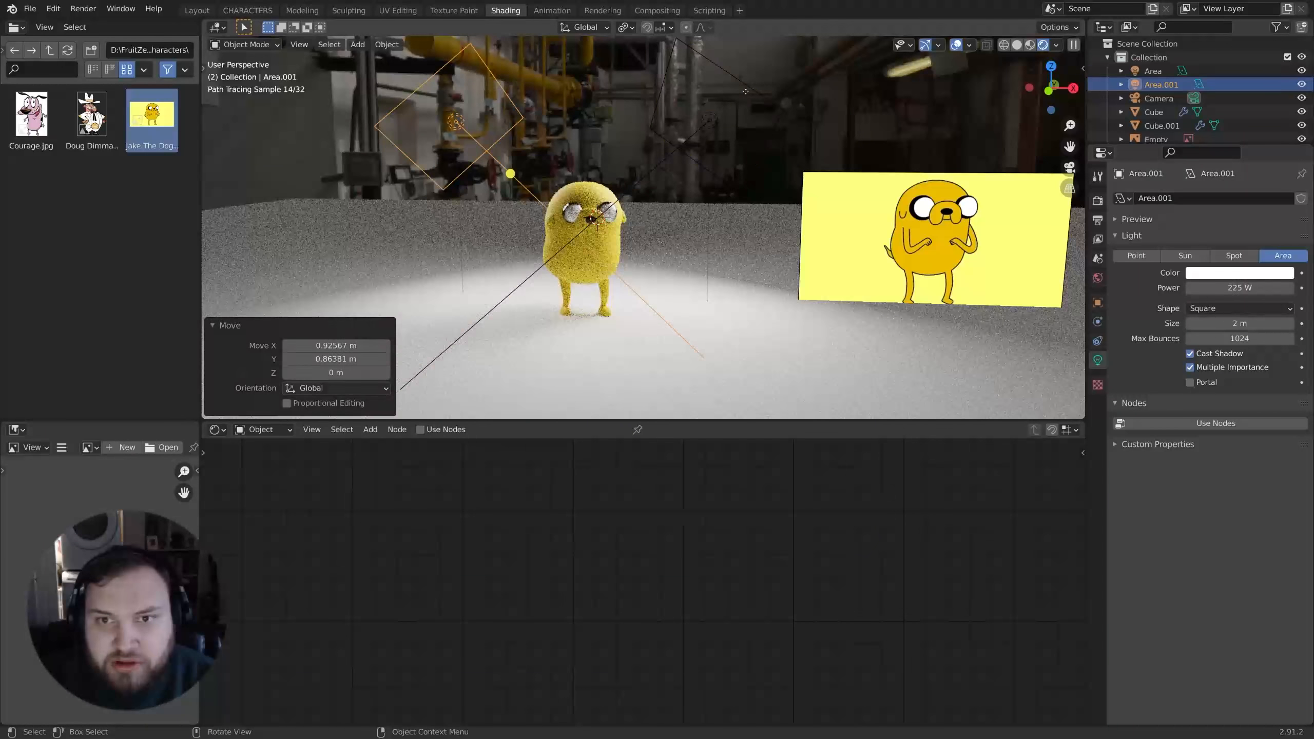
Step: Duplicate the second area light and move the copy horizontally to the opposite side of Jake
click(745, 91)
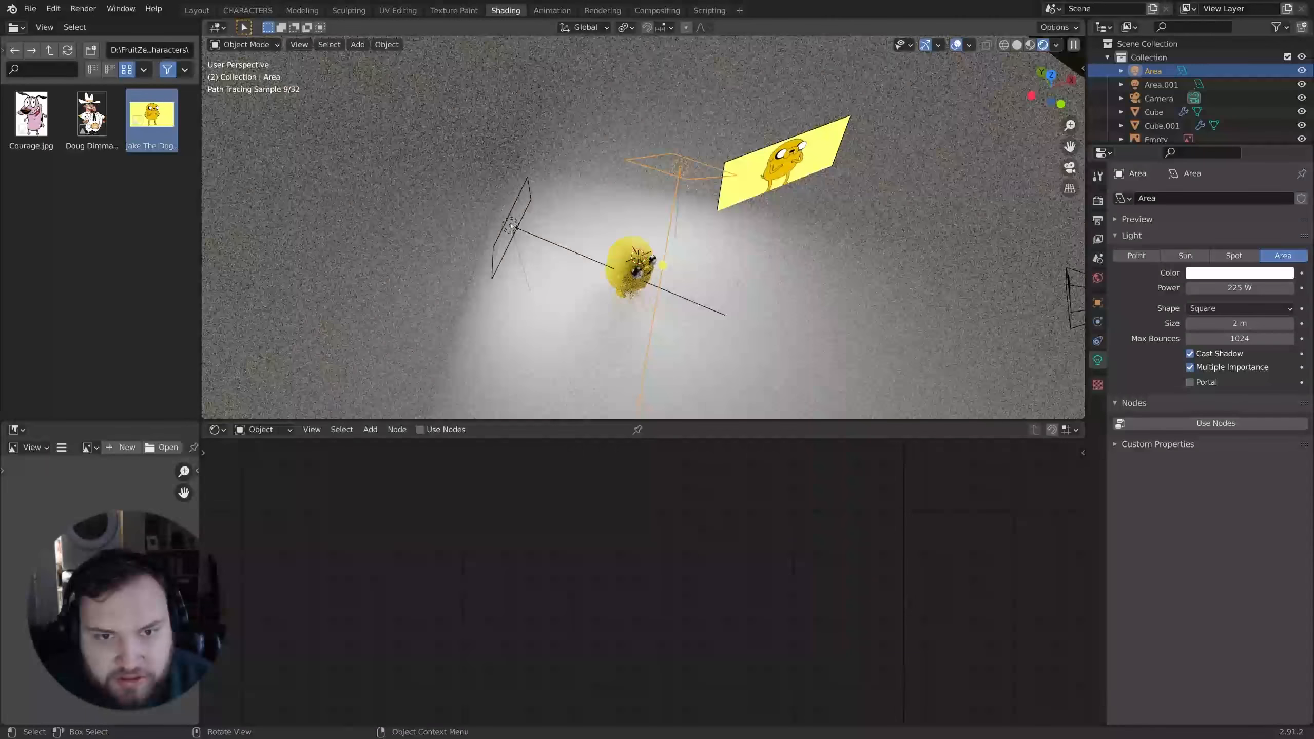
click(511, 226)
key(shift+d)
key(shift+z)
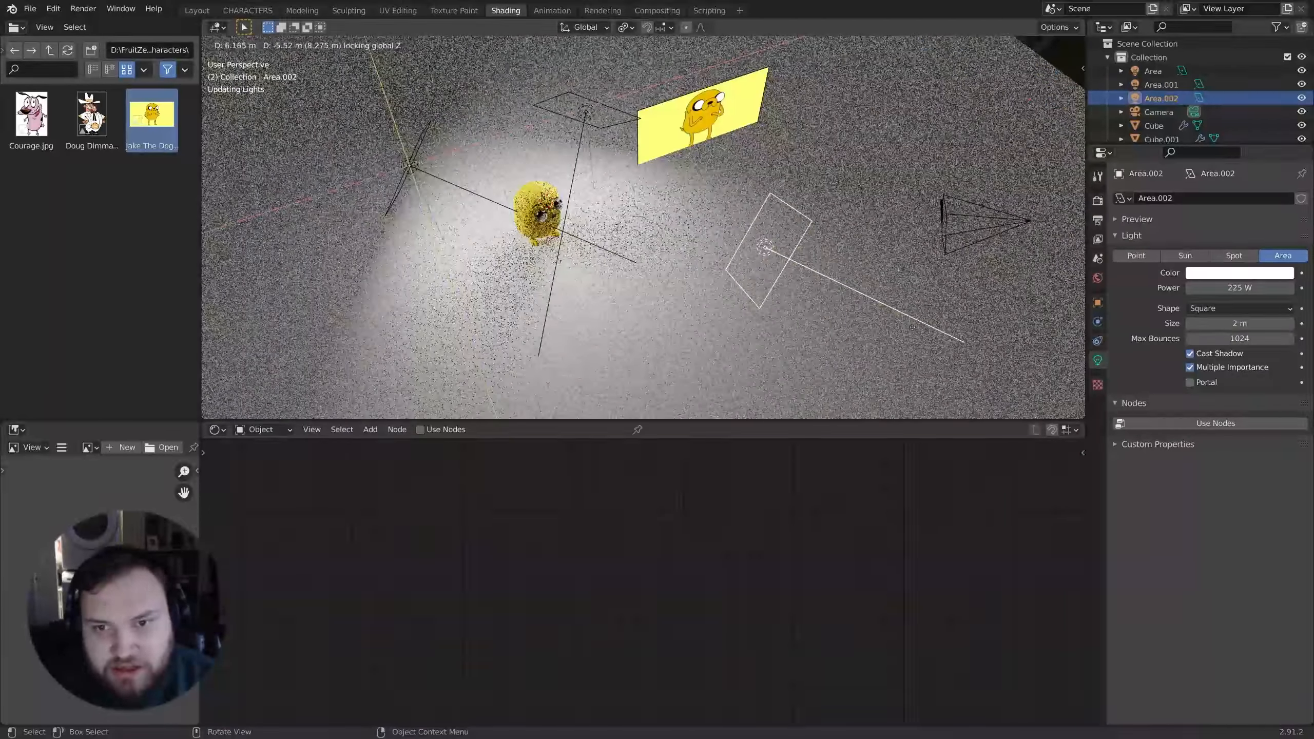
click(863, 171)
Step: Aim the duplicated light at Jake by rotating it around Z, tilting it freely, and turning it another -23.4° around Z
key(r)
key(z)
click(652, 155)
middle_drag(738, 229, 685, 182)
key(r)
click(815, 227)
middle_drag(815, 227, 924, 313)
key(r)
key(z)
click(828, 322)
Step: Move the duplicated area light about 1.64 m along its local Z axis
key(g)
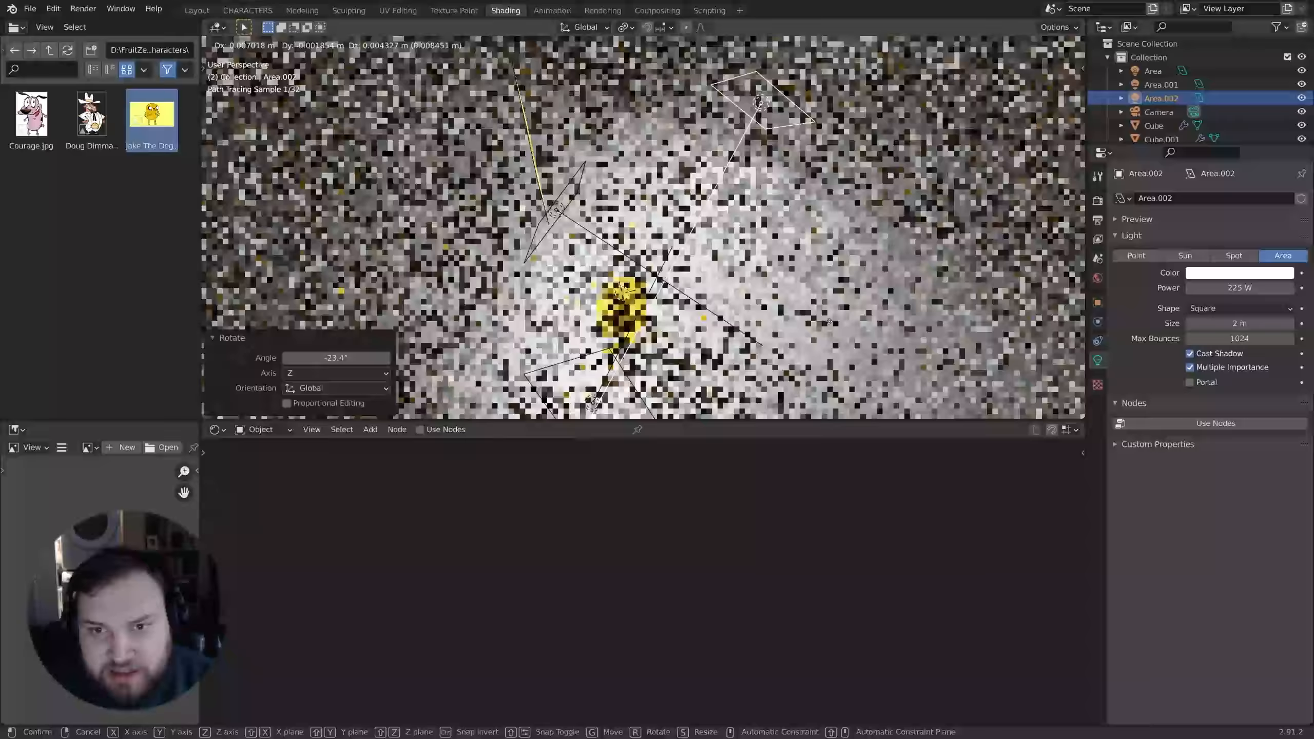
key(z)
key(z)
click(859, 269)
middle_drag(859, 269, 869, 220)
scroll(869, 219, up, 4)
shift+middle_drag(919, 267, 862, 206)
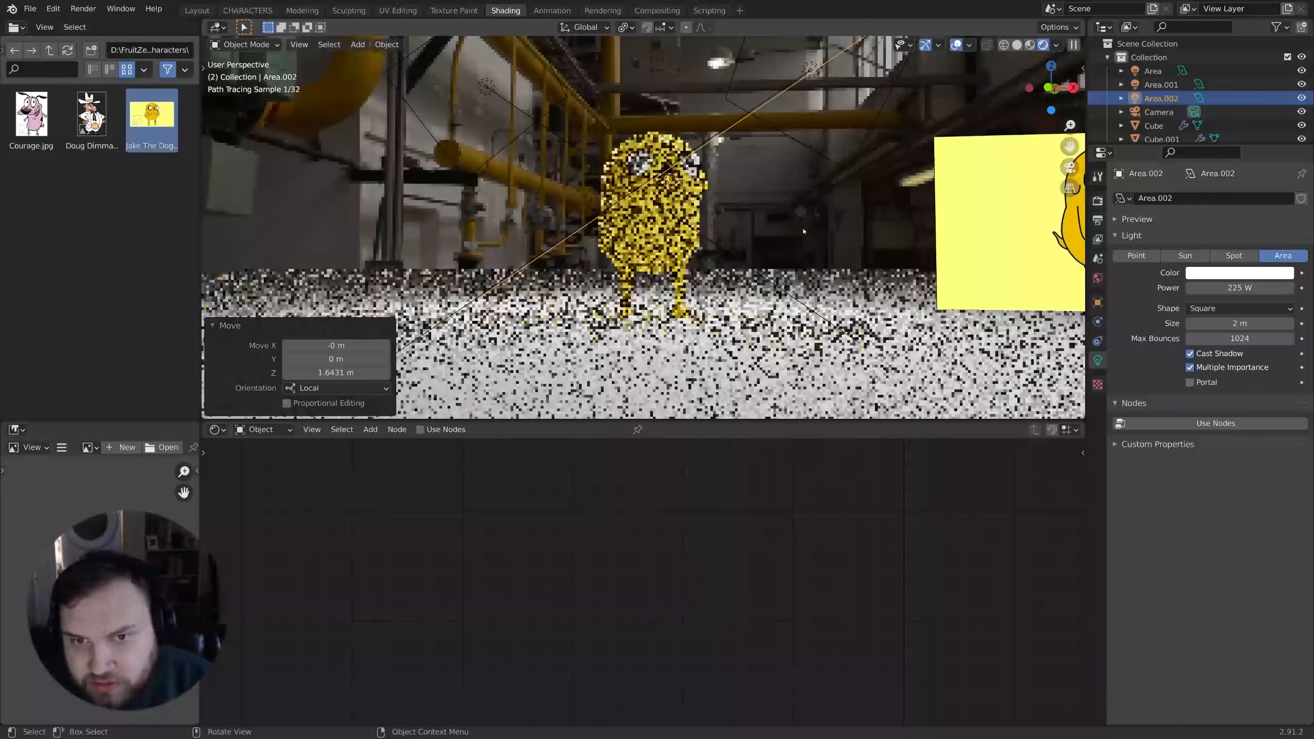
Step: On the body's Jake Skin material, copy the base color to Subsurface Color, set Subsurface to 0.2 and Specular to 0.645
click(665, 231)
middle_drag(823, 501, 556, 415)
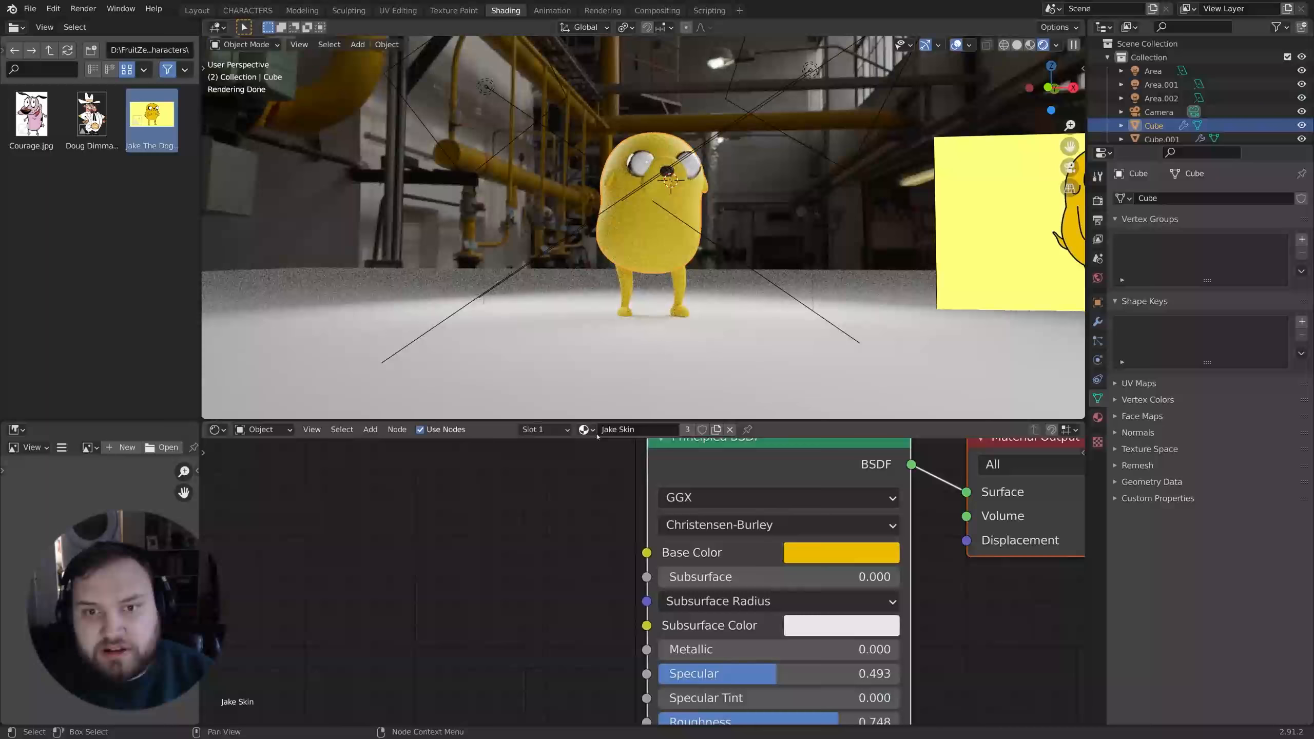
middle_drag(845, 537, 880, 490)
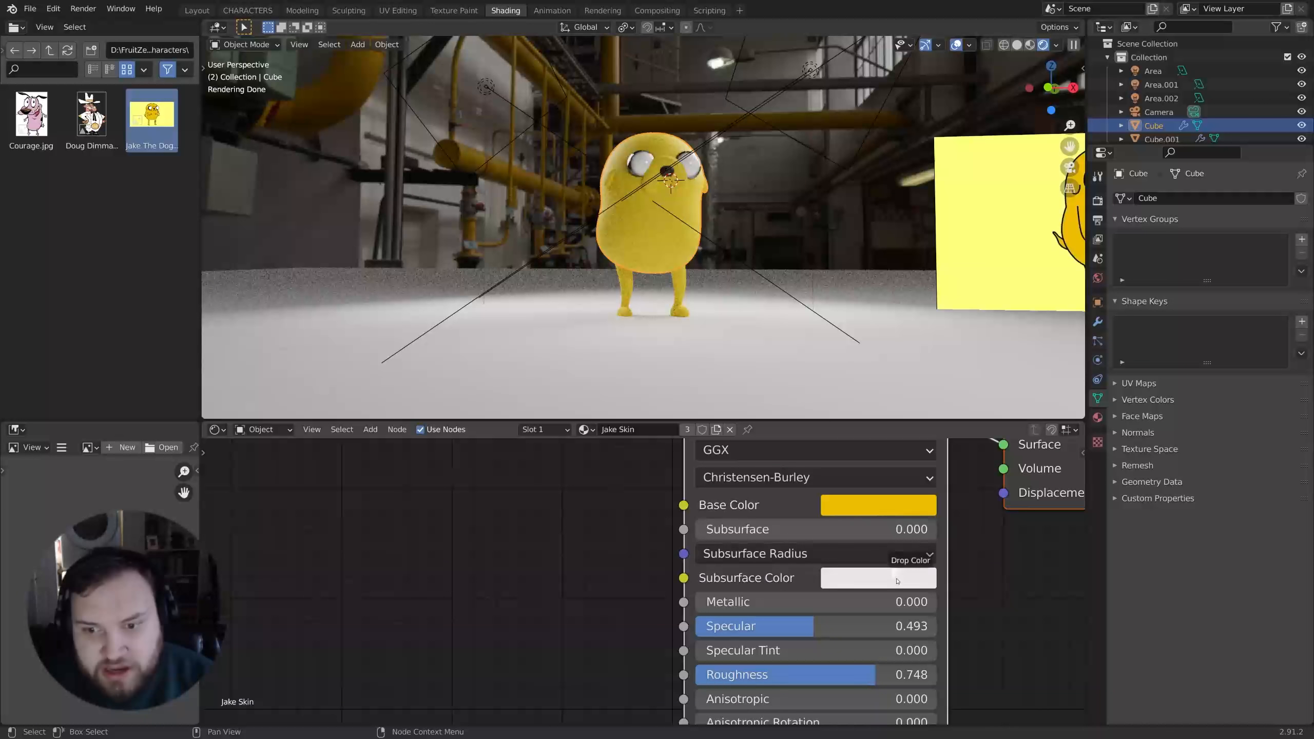
drag(897, 580, 898, 579)
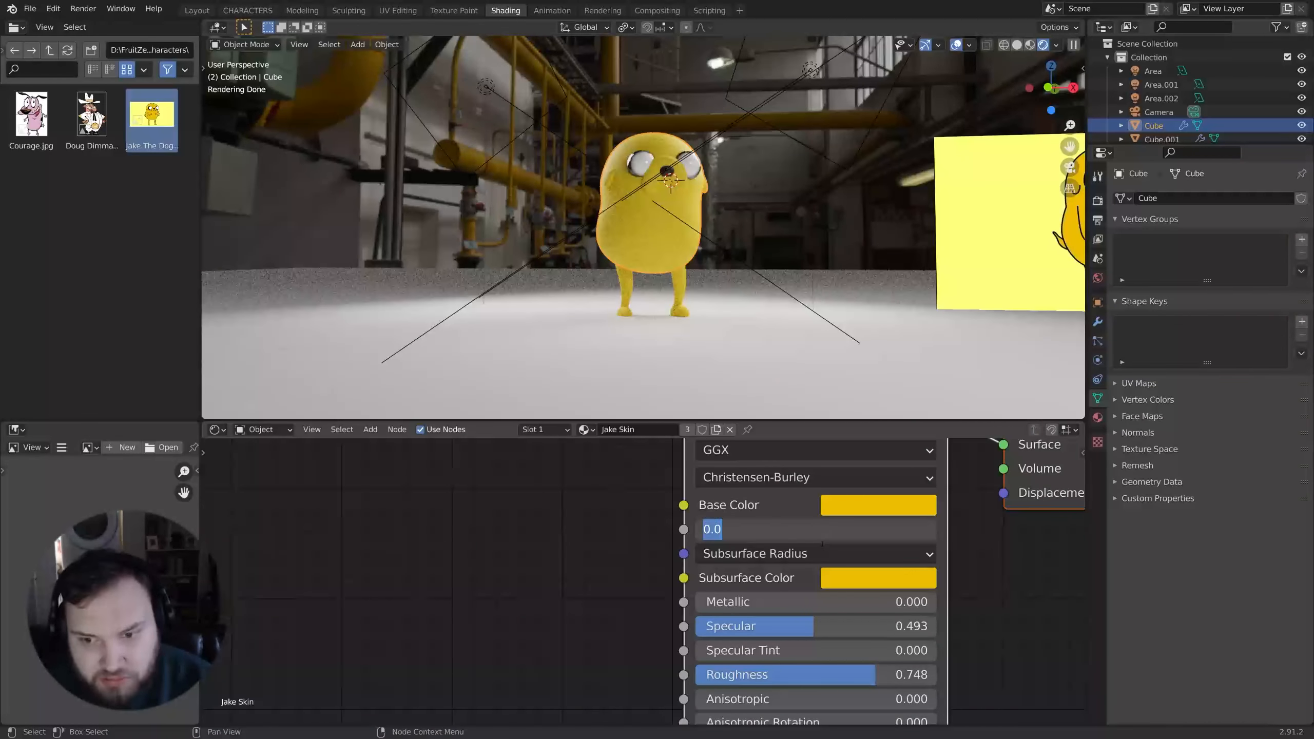
text(0.2)
key(Return)
drag(813, 627, 851, 627)
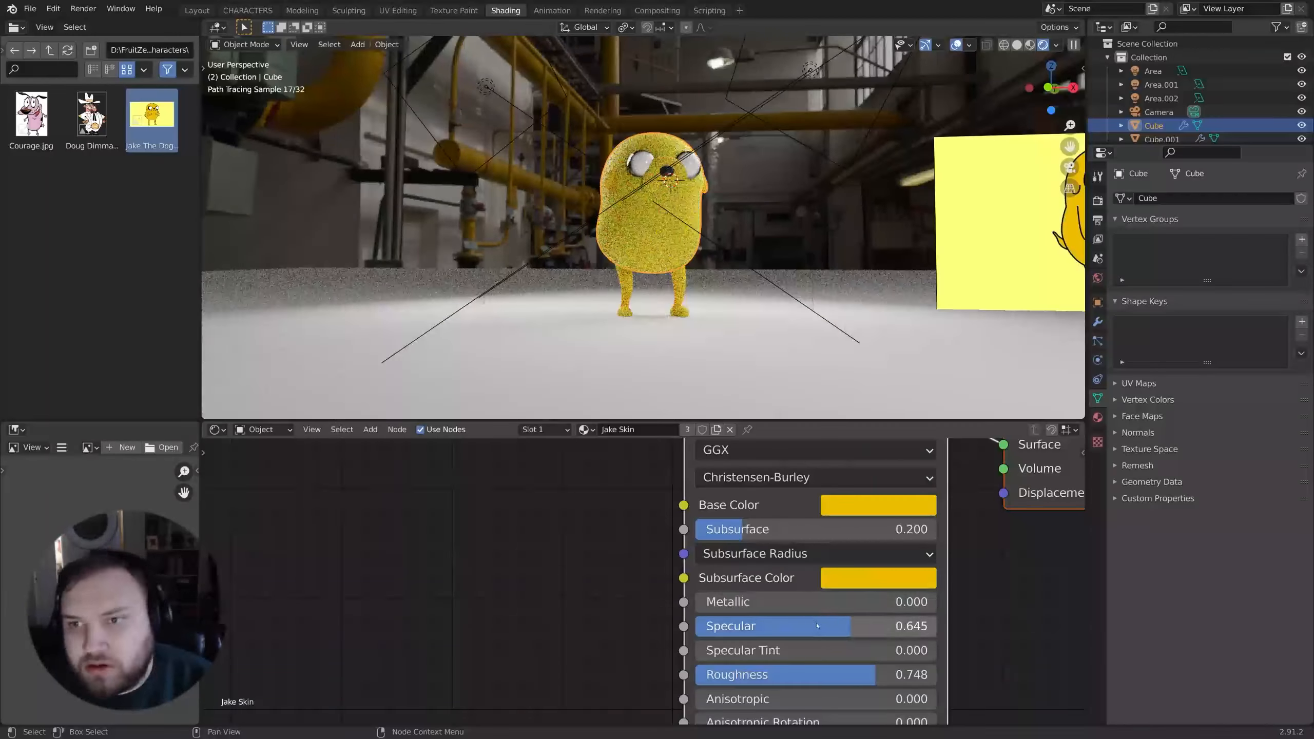
Step: Switch the viewport to solid shading and add a new path inside the legs' curve object for an arm
key(z)
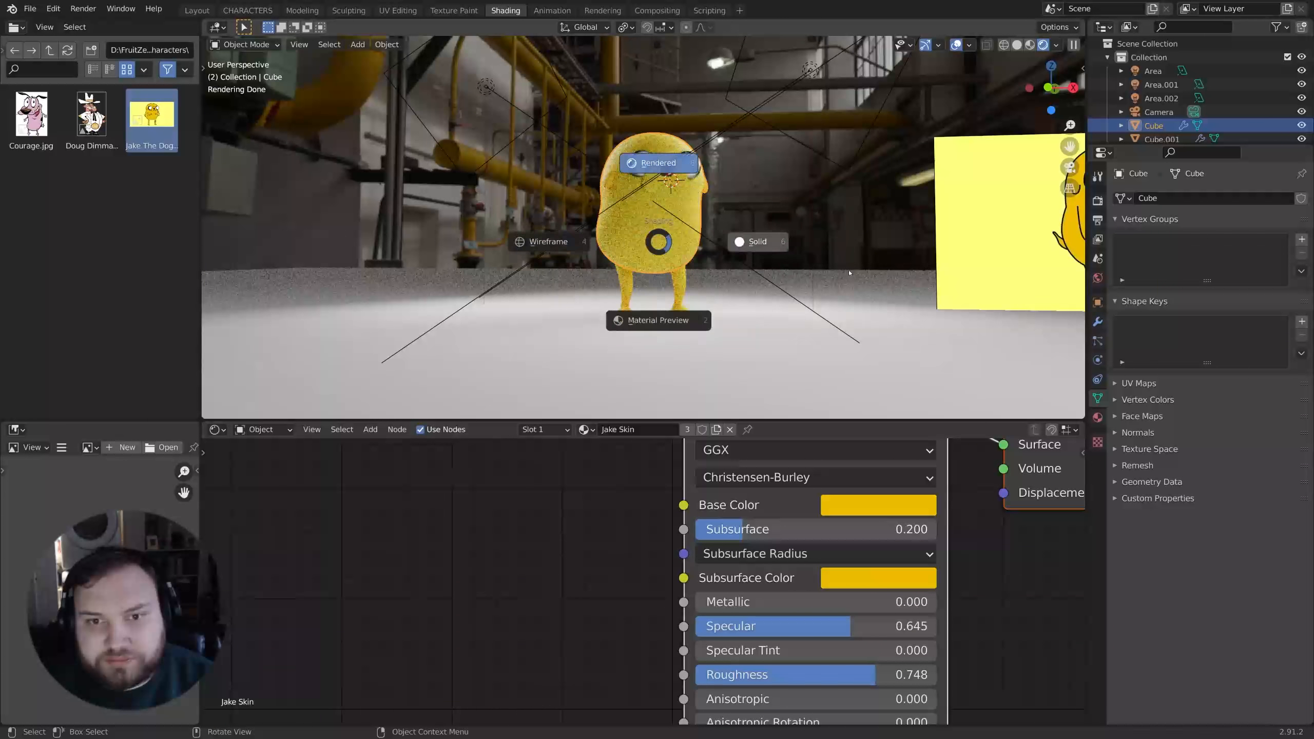
click(750, 241)
middle_drag(696, 267, 758, 296)
click(594, 274)
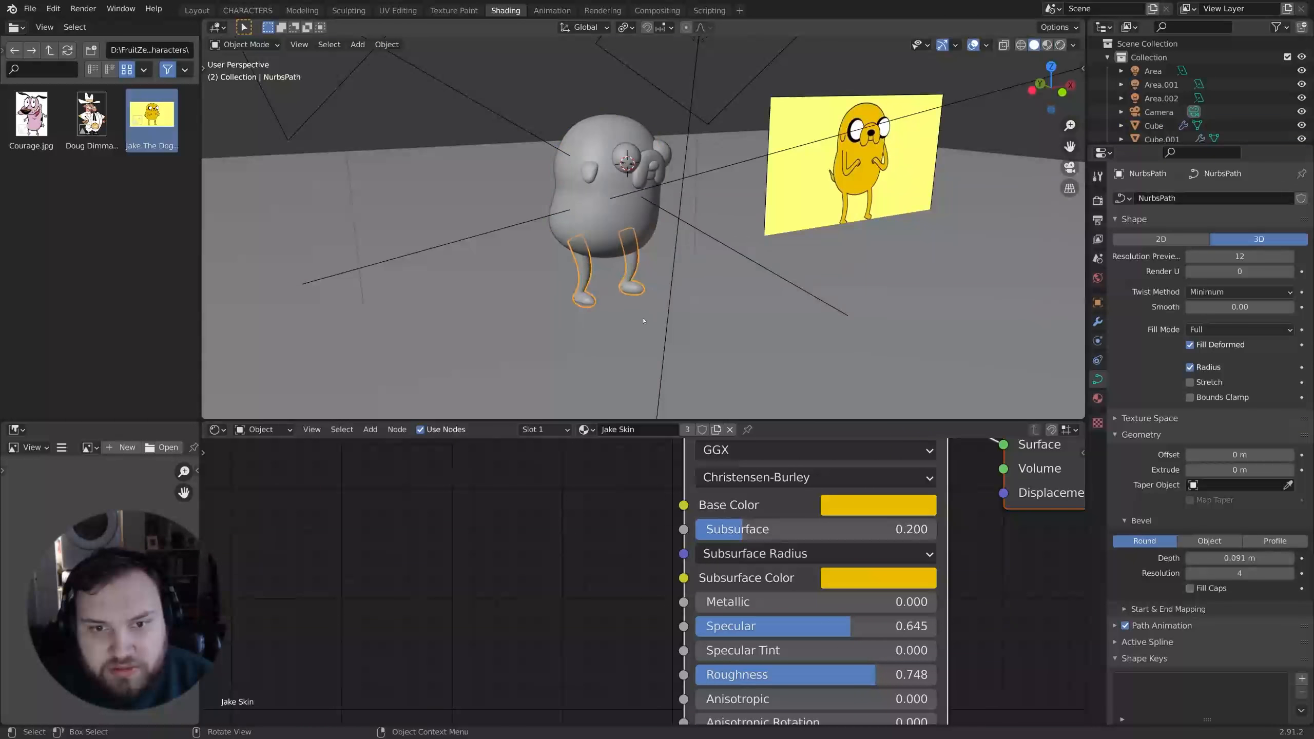
scroll(620, 295, up, 5)
key(Tab)
middle_drag(680, 306, 634, 288)
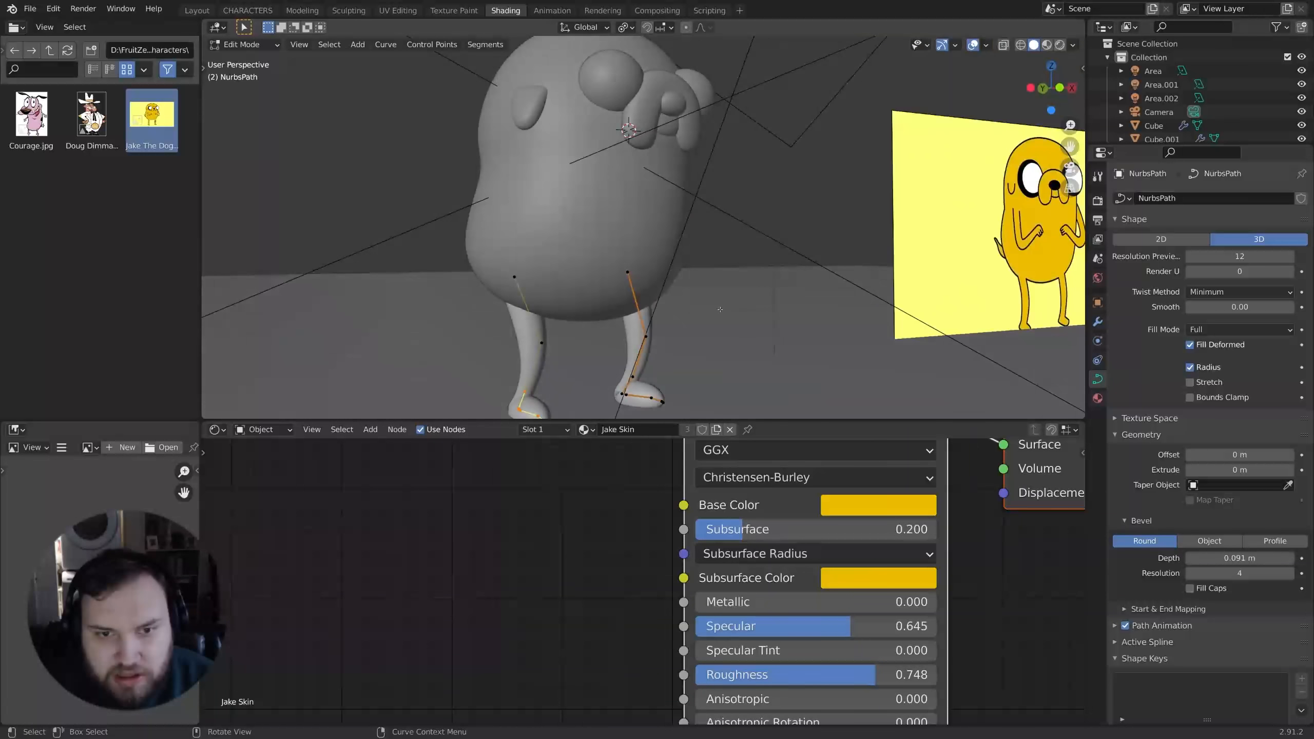
right_click(634, 287)
key(shift+a)
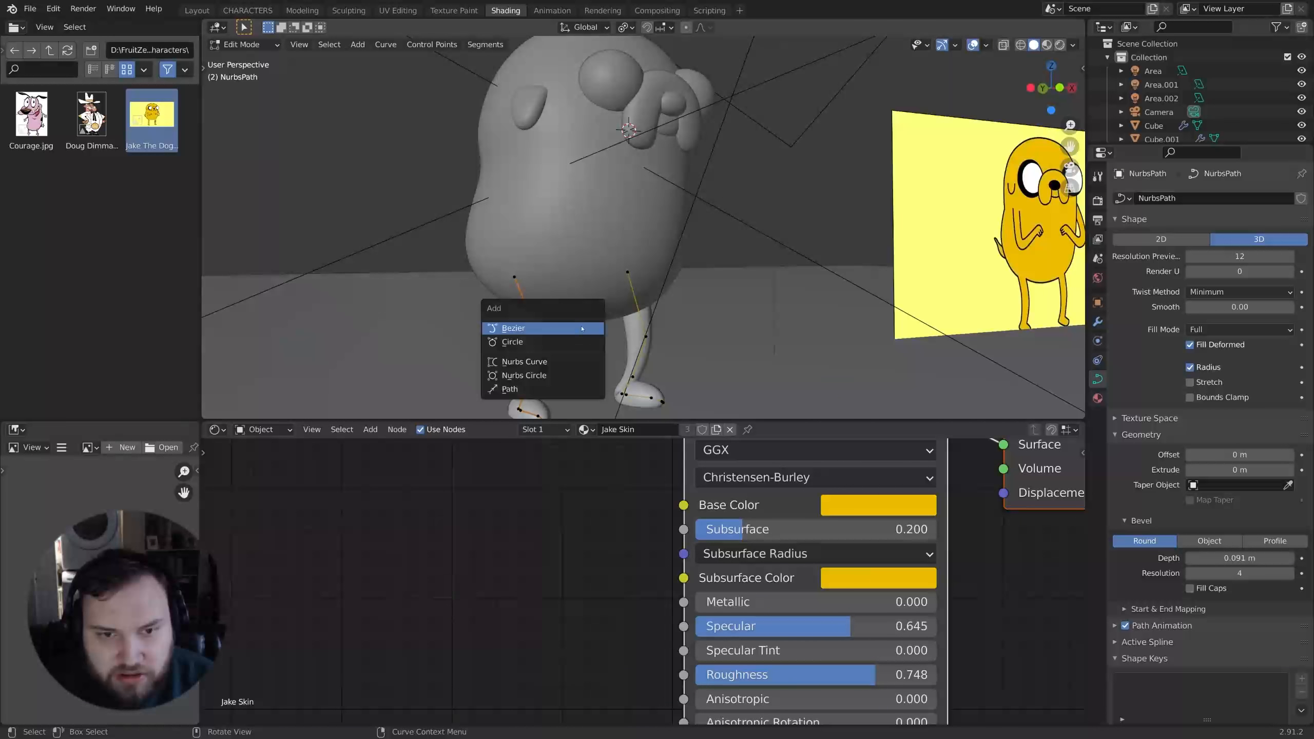
click(563, 389)
Step: Scale down the new arm path in several passes, changing the transform pivot point in between
scroll(595, 259, down, 4)
middle_drag(595, 258, 828, 222)
key(s)
click(862, 156)
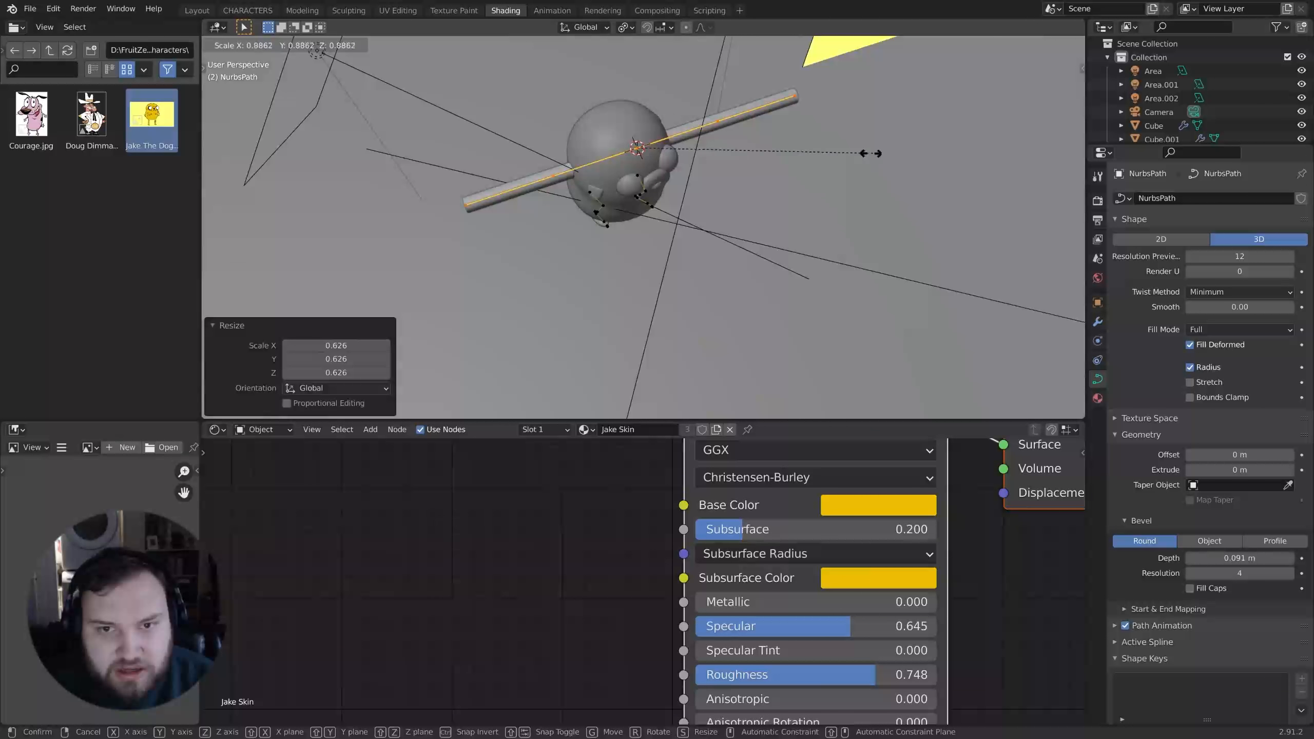
click(627, 27)
click(658, 89)
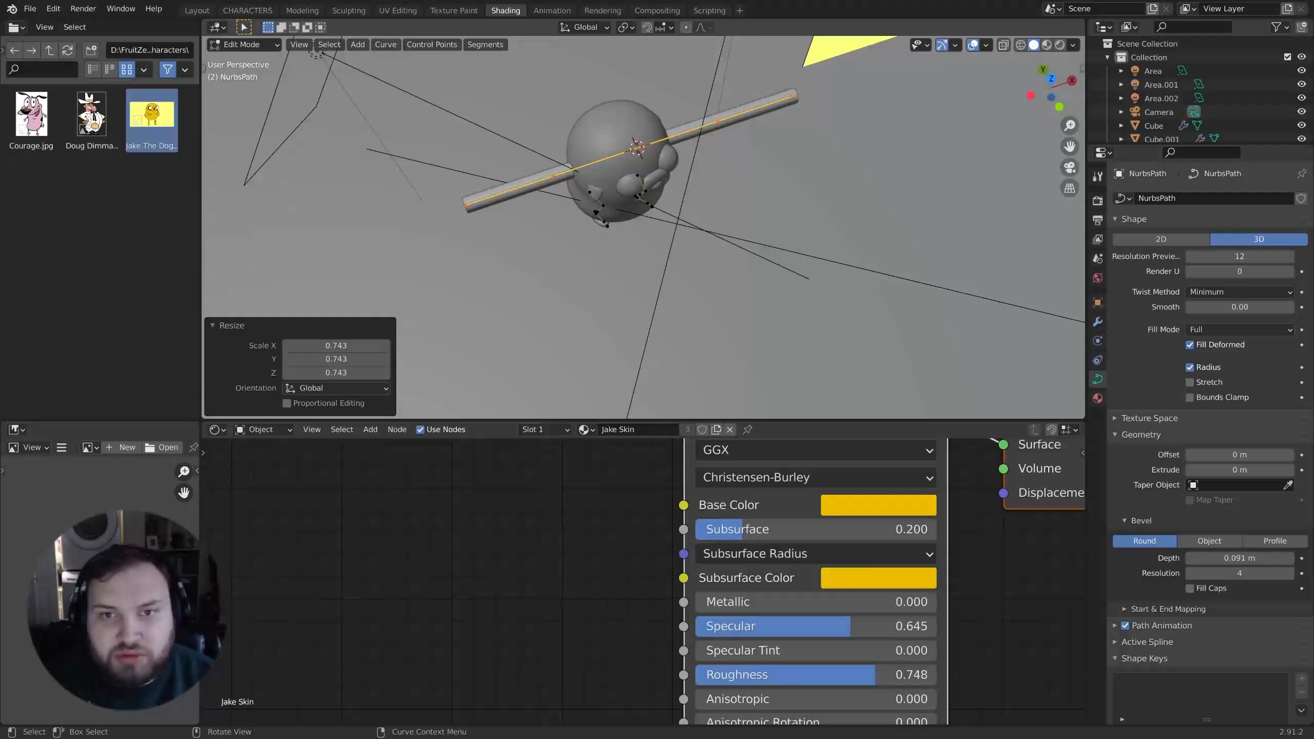
key(s)
click(752, 142)
Step: Move the arm path horizontally about -1.49 m in X and -0.20 m in Y, rotate it 20.8° around Z, and shift it horizontally again
key(g)
key(shift+z)
click(589, 256)
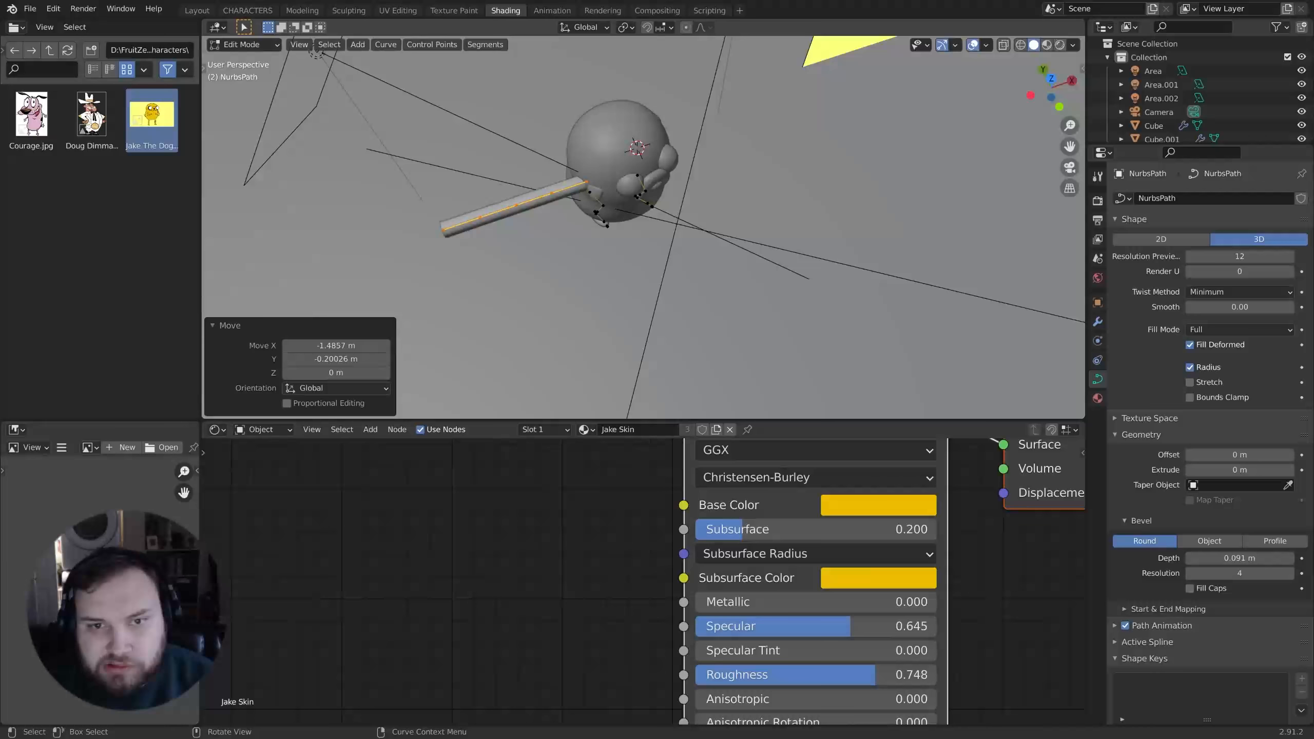
key(r)
key(z)
click(611, 223)
shift+middle_drag(667, 234, 714, 122)
scroll(688, 129, up, 5)
middle_drag(629, 132, 668, 198)
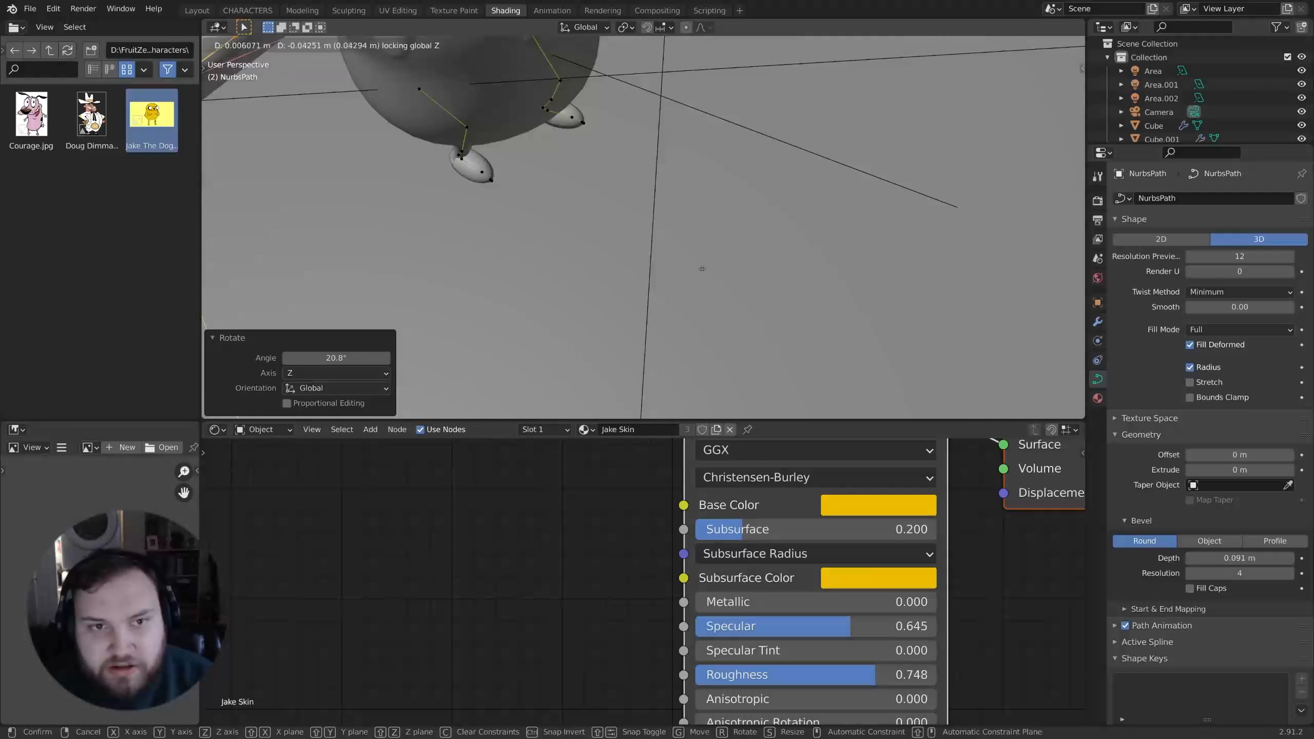
click(739, 332)
Step: Scale the arm path to 0.672 and move it about 0.39 m in X and -0.15 m in Z against the body
shift+middle_drag(750, 156, 778, 151)
key(s)
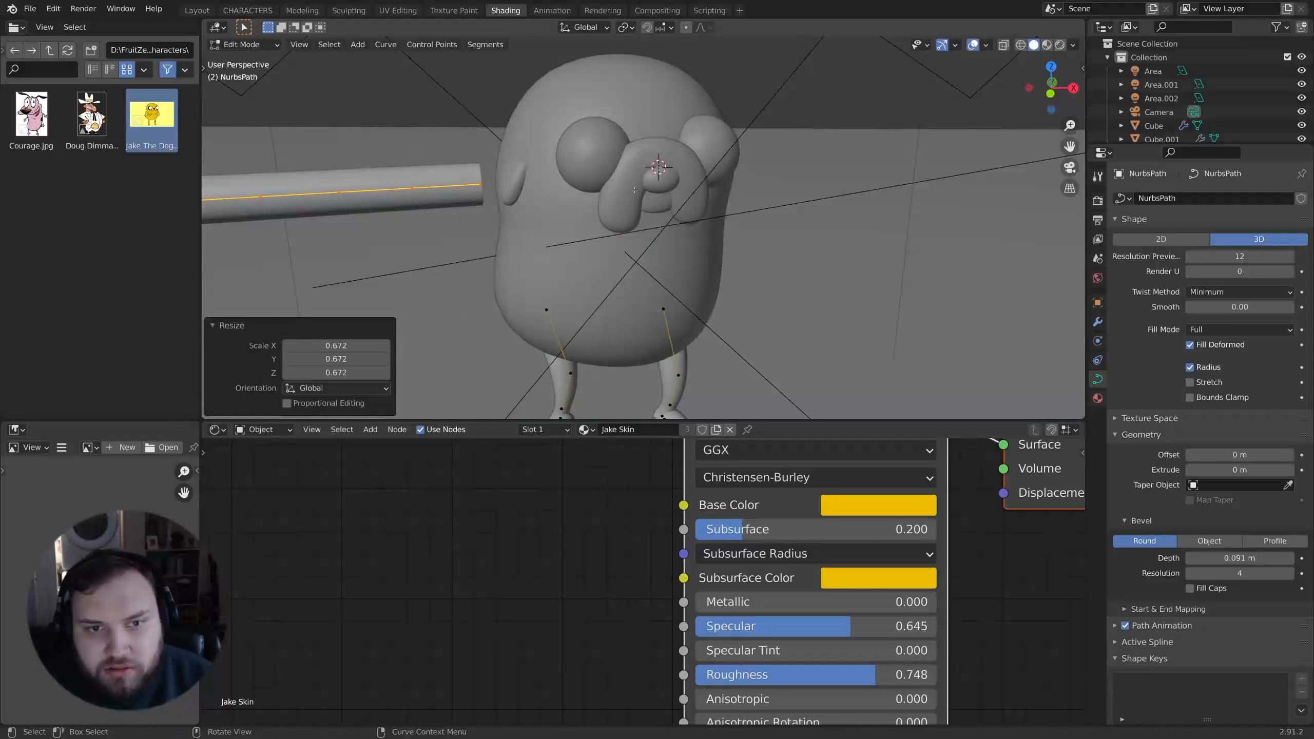
key(g)
click(727, 227)
Step: Rotate the arm path freely with trackball rotation and nudge it so its inner end meets Jake's side
middle_drag(722, 228, 710, 280)
key(r)
key(r)
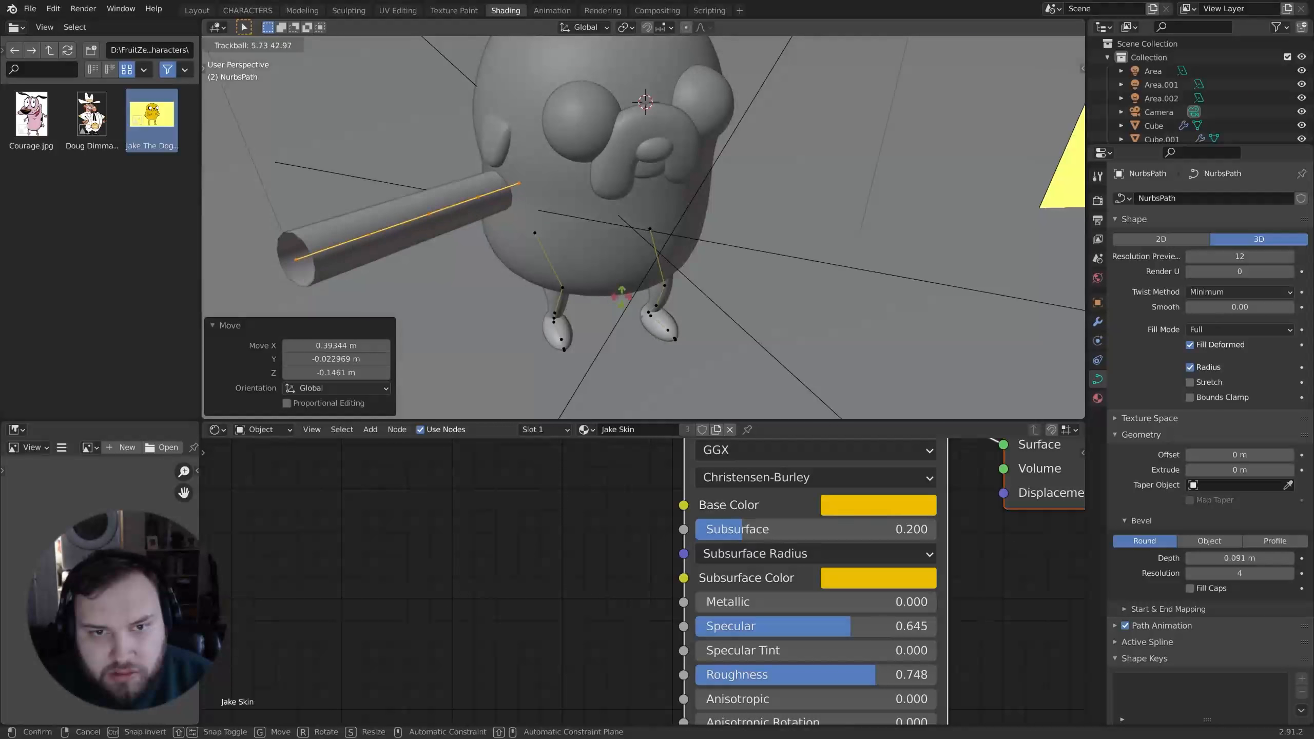
click(622, 297)
middle_drag(623, 296, 752, 217)
key(g)
click(735, 241)
click(781, 207)
click(812, 201)
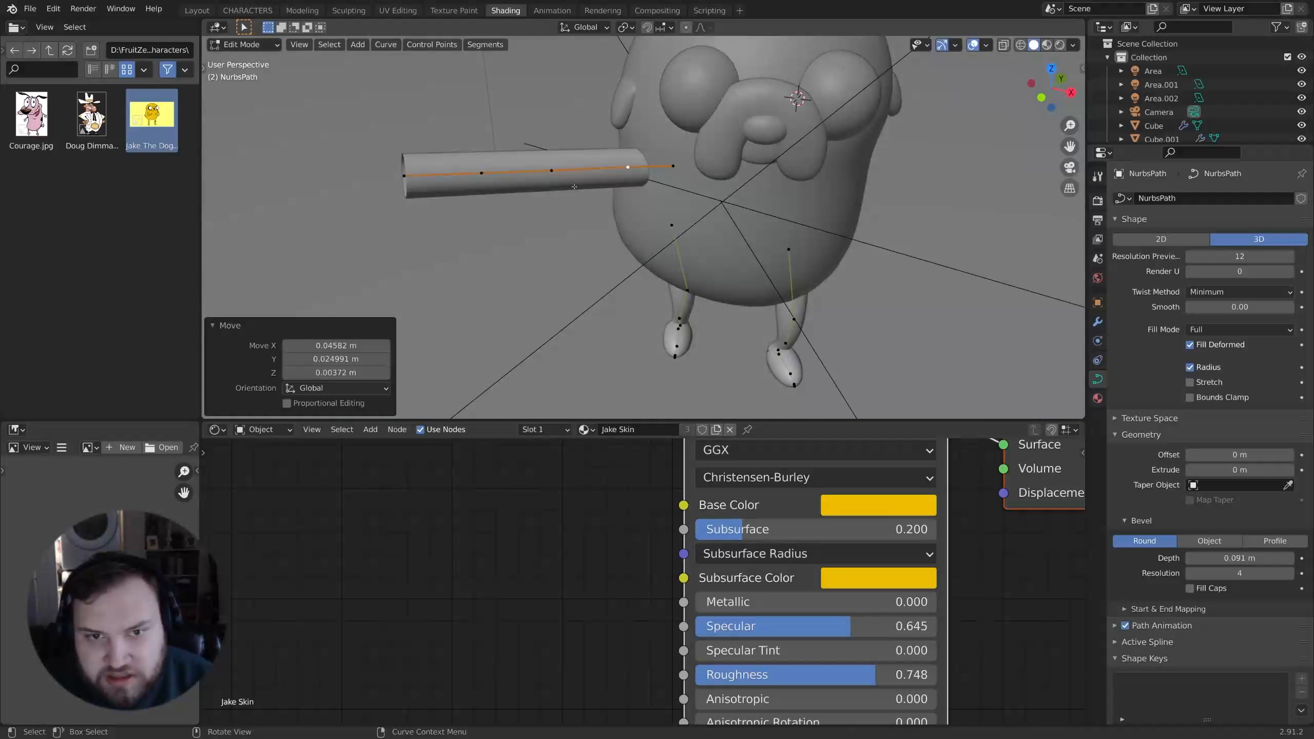
Step: Move the arm path's middle control point about 0.19 m in X, 0.08 m in Y and -0.37 m in Z to start the elbow
middle_drag(612, 171, 615, 217)
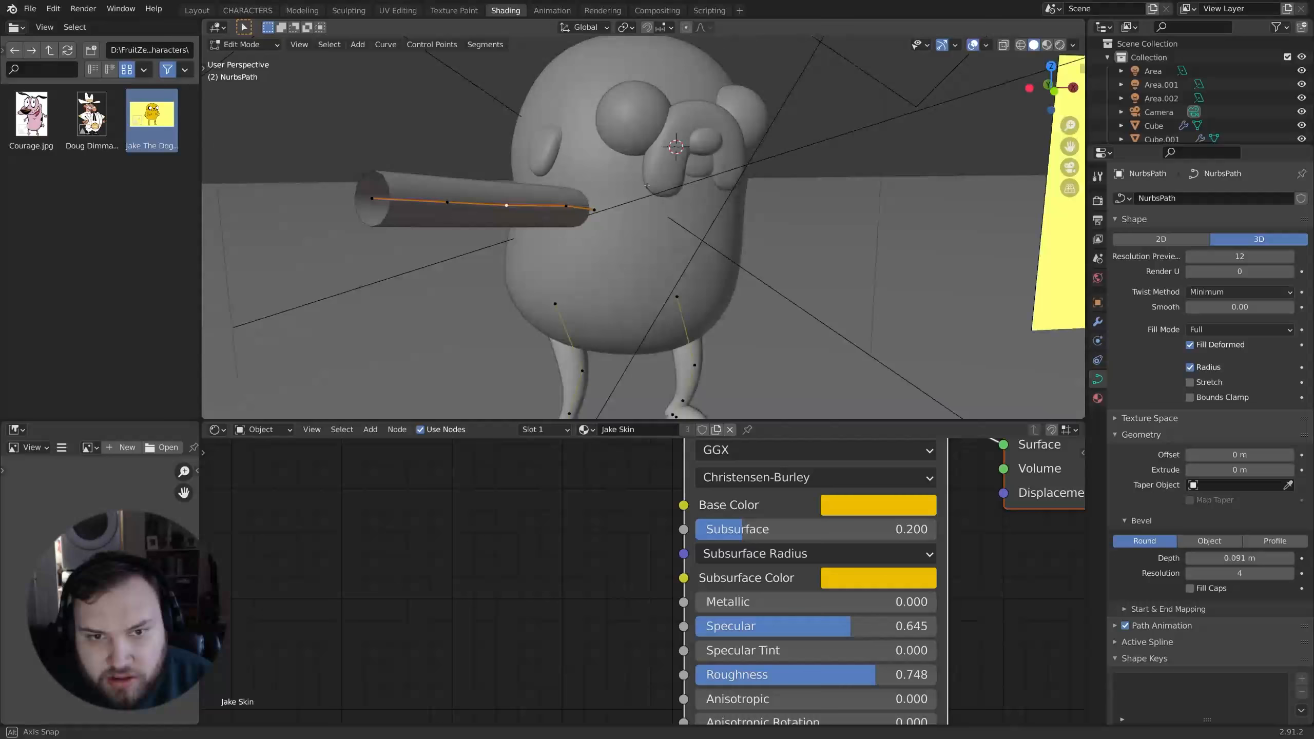
scroll(616, 218, up, 2)
key(g)
click(636, 275)
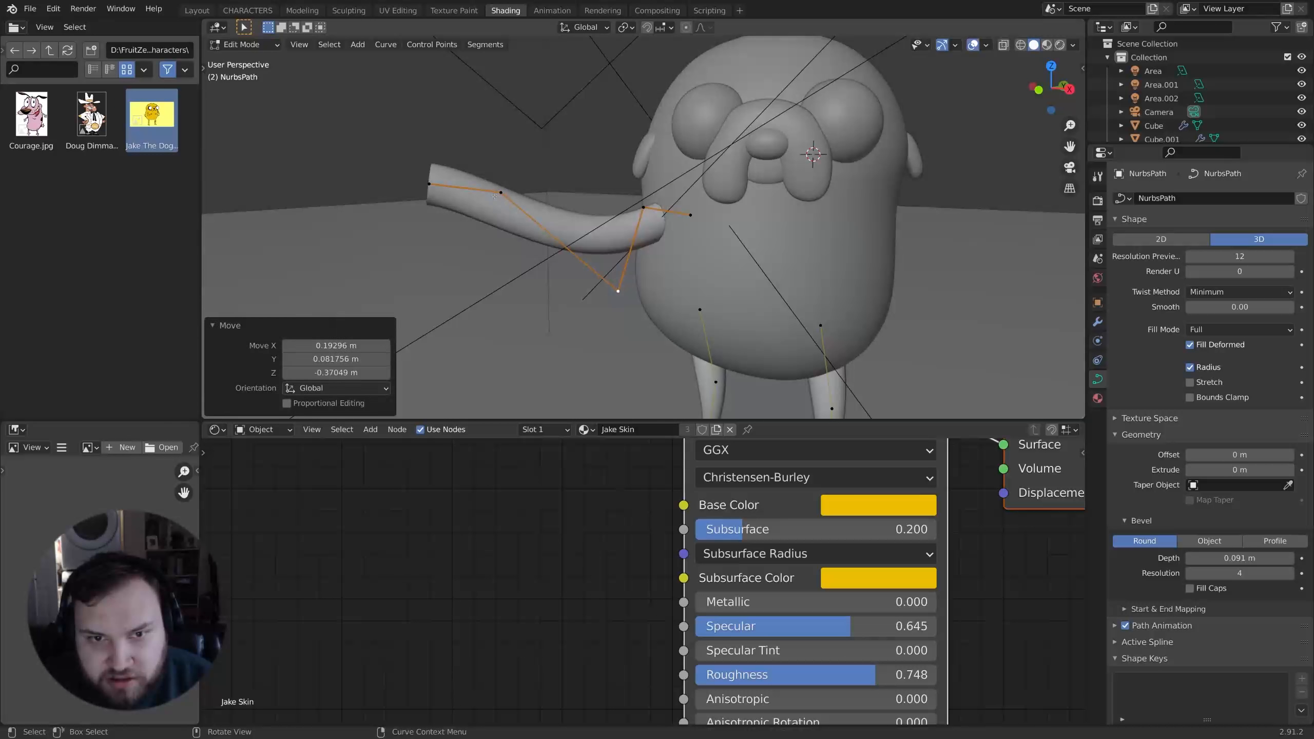
Step: Lower the next control point to the elbow and move the arm's end point about 0.52 m in X, 0.20 m in Y and -0.20 m in Z
click(500, 192)
middle_drag(508, 200, 559, 233)
key(g)
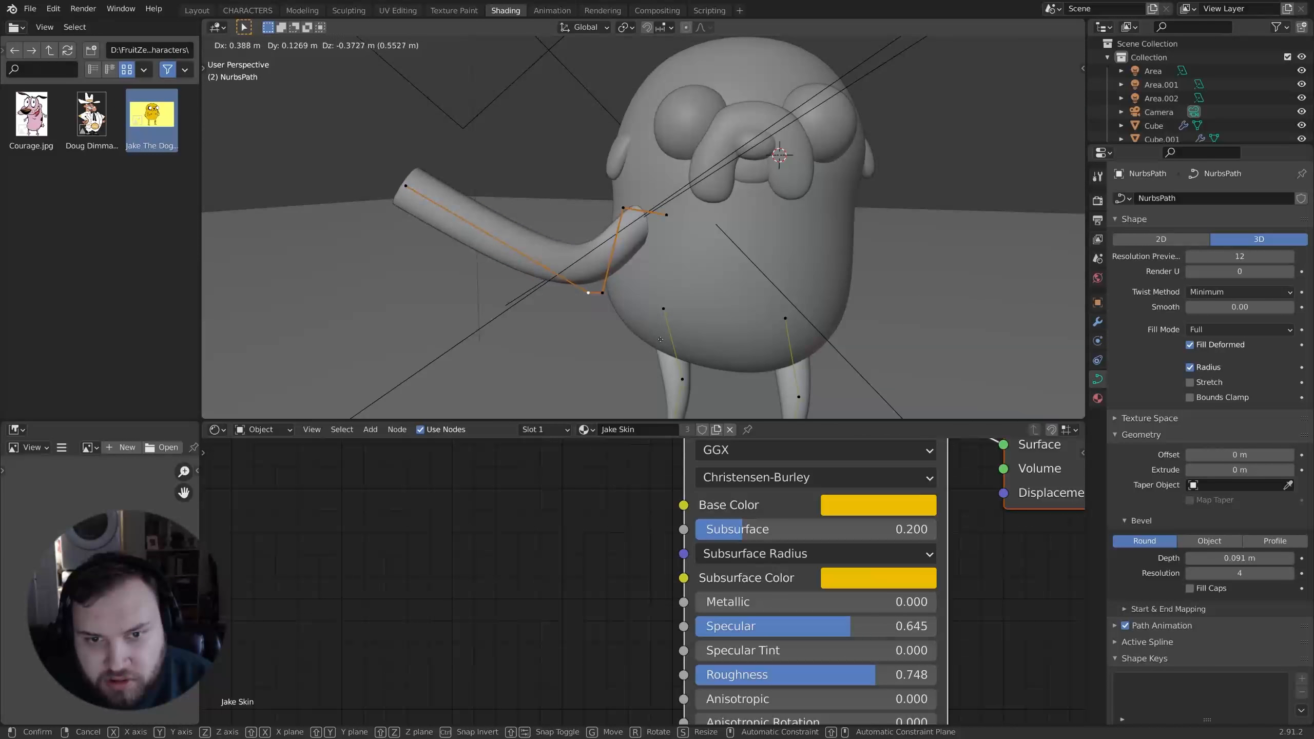
click(659, 341)
key(g)
click(445, 222)
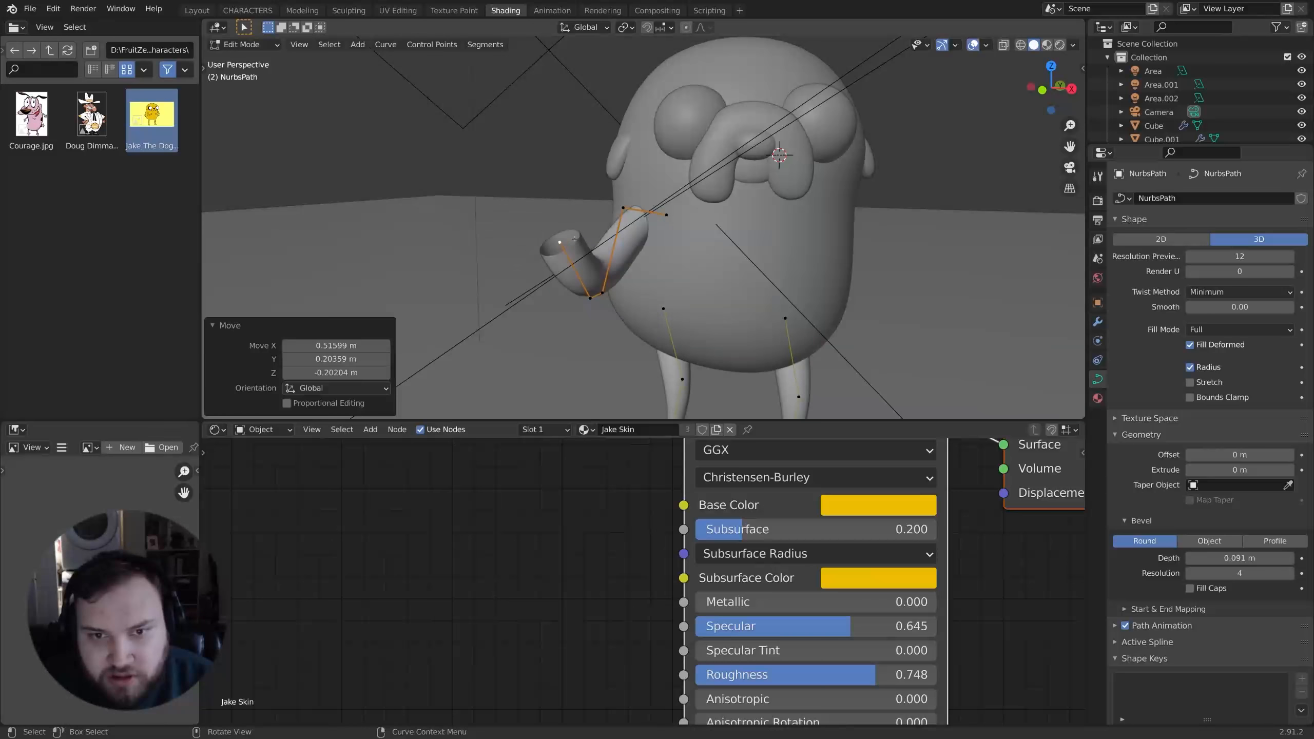
Step: Reposition the arm's end control point from several angles so the forearm bends in front of Jake's belly
middle_drag(445, 223, 621, 272)
key(g)
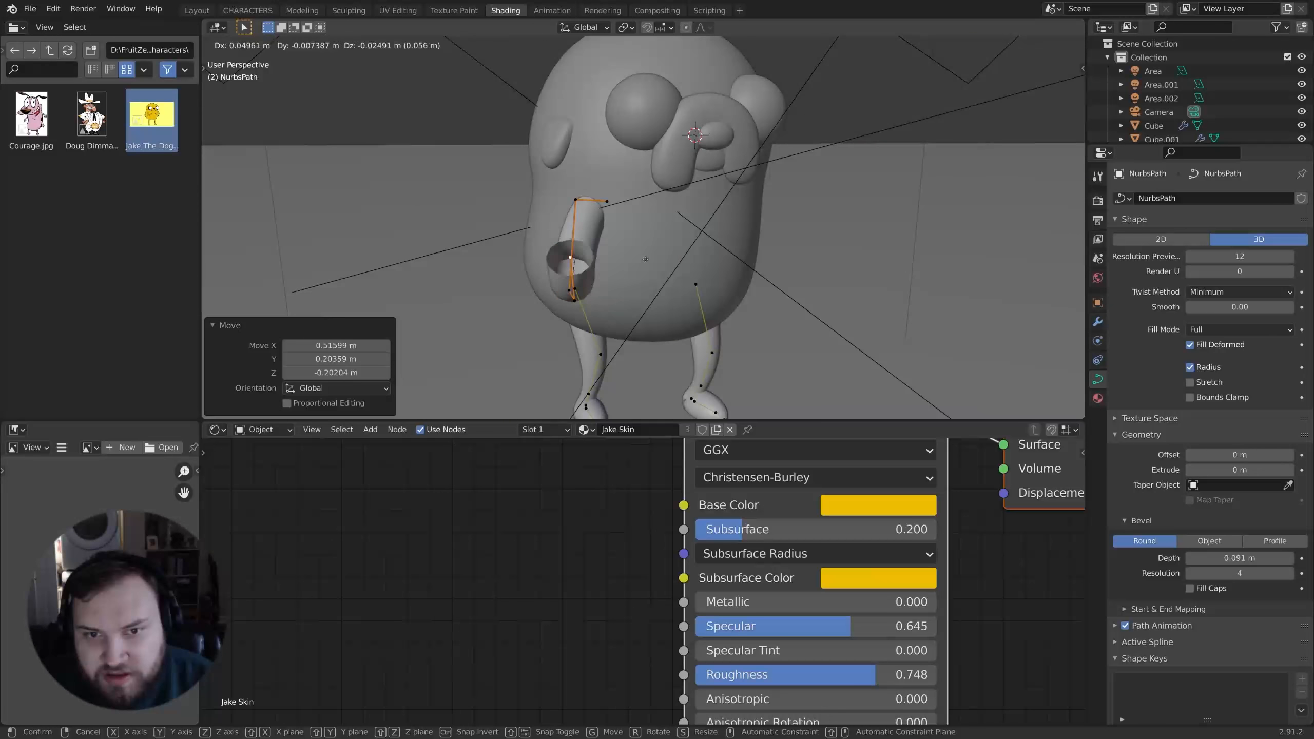
click(691, 253)
key(g)
middle_drag(696, 254, 685, 182)
click(680, 235)
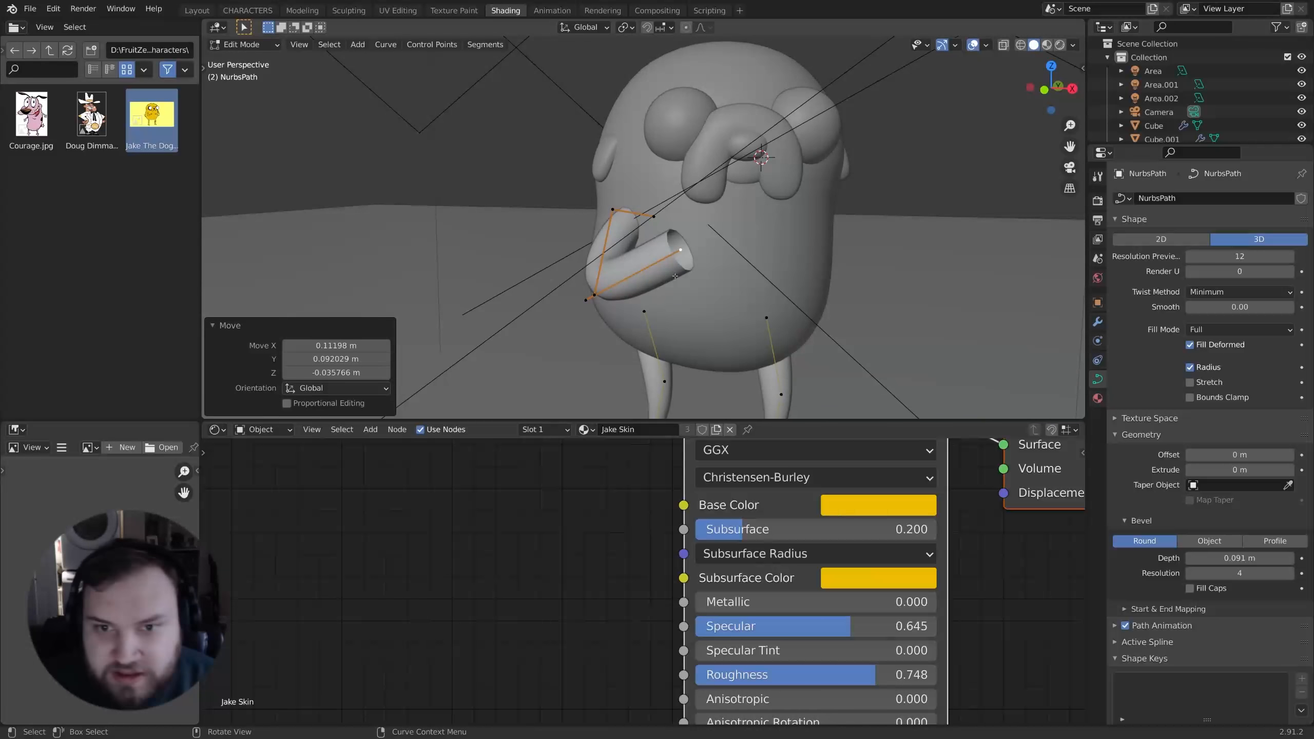
middle_drag(676, 277, 445, 315)
key(g)
click(570, 336)
key(g)
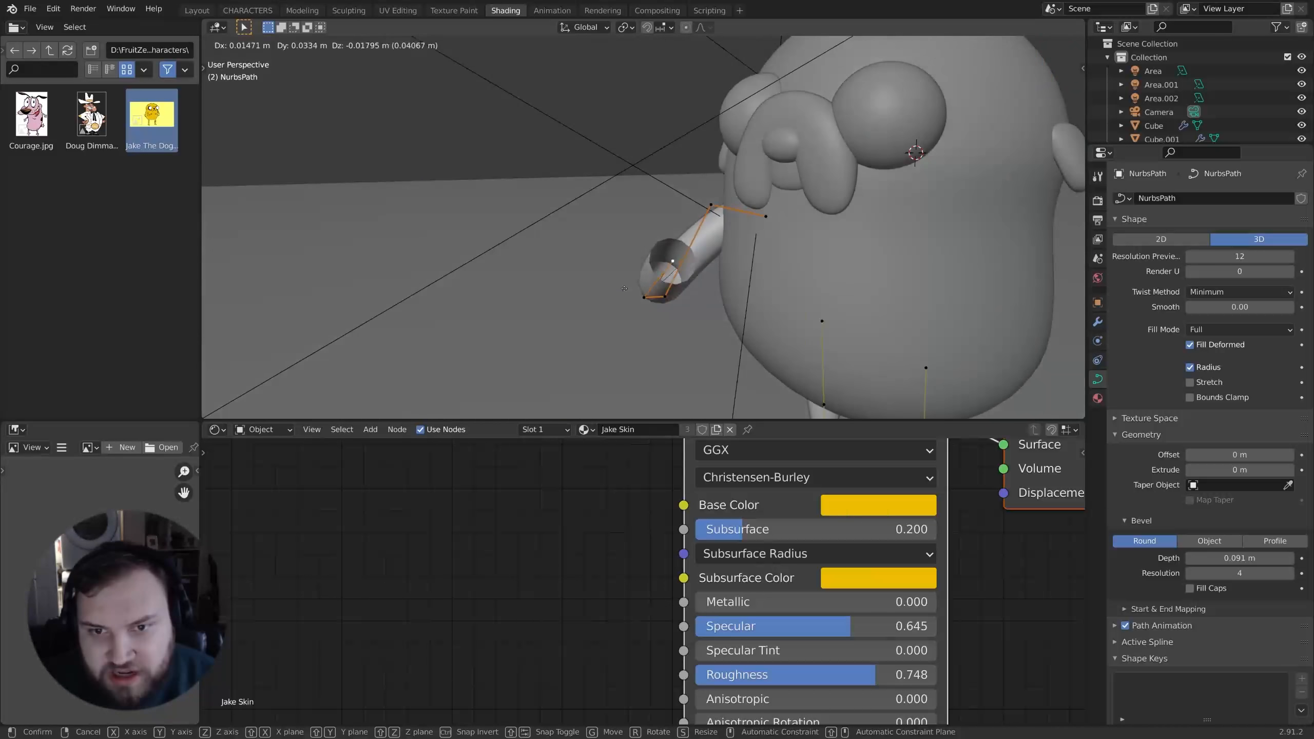
click(672, 249)
Step: Shrink the radius of the arm curve to make the whole arm thinner
key(a)
middle_drag(672, 248, 971, 180)
key(alt+s)
click(849, 213)
Step: Taper the forearm by shrinking the curve radius at the arm's end point and at the elbow point
click(672, 223)
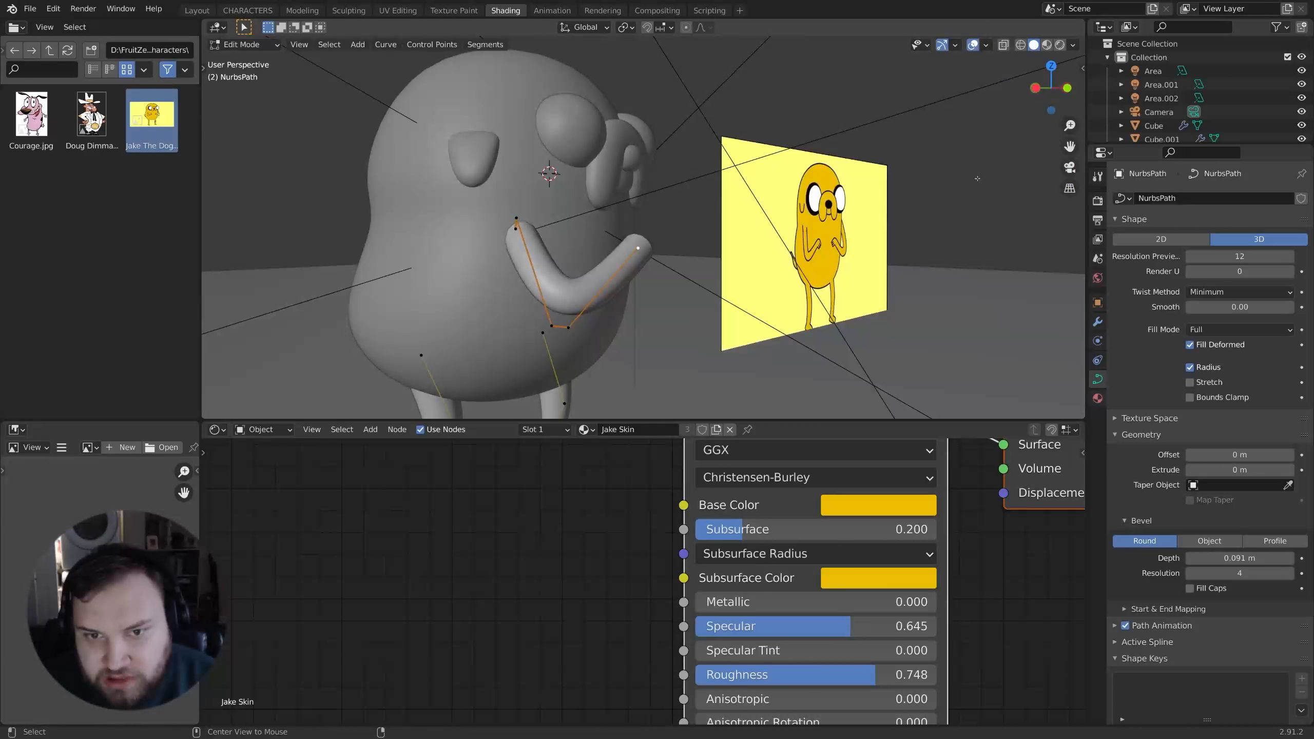
key(alt+s)
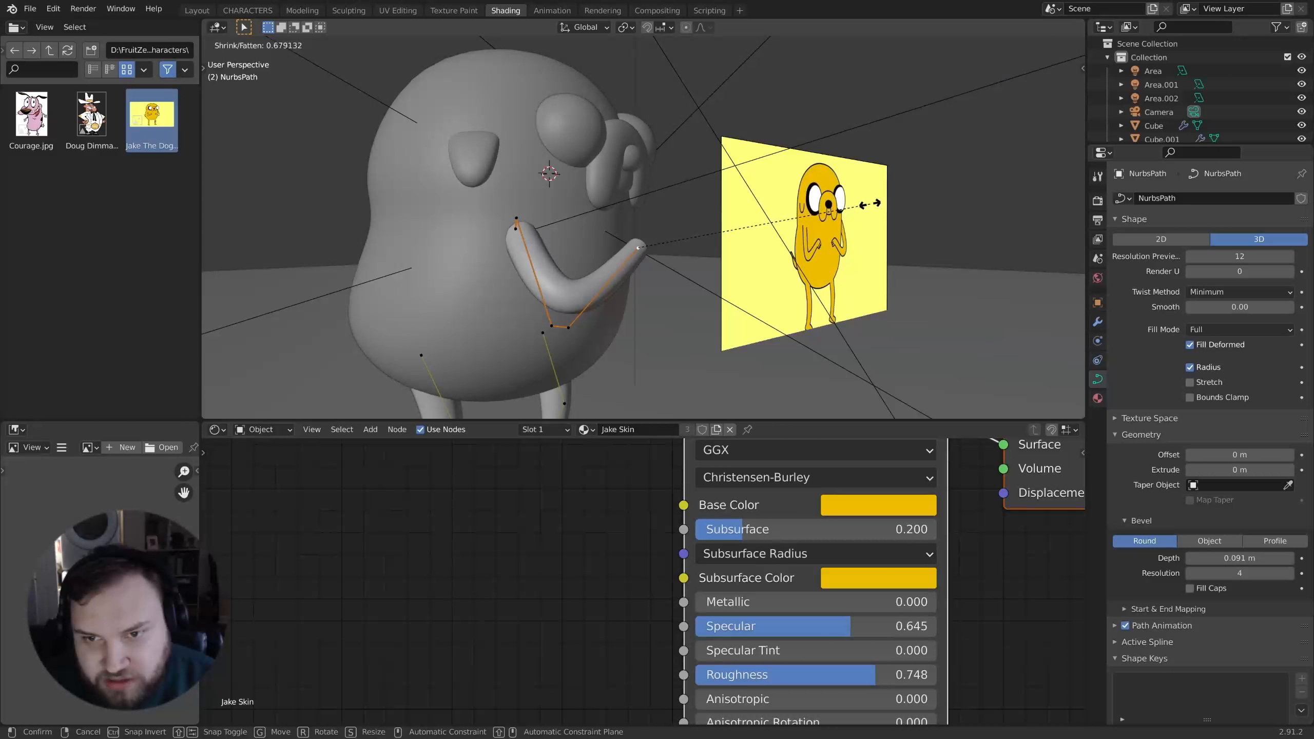
click(851, 217)
key(alt+s)
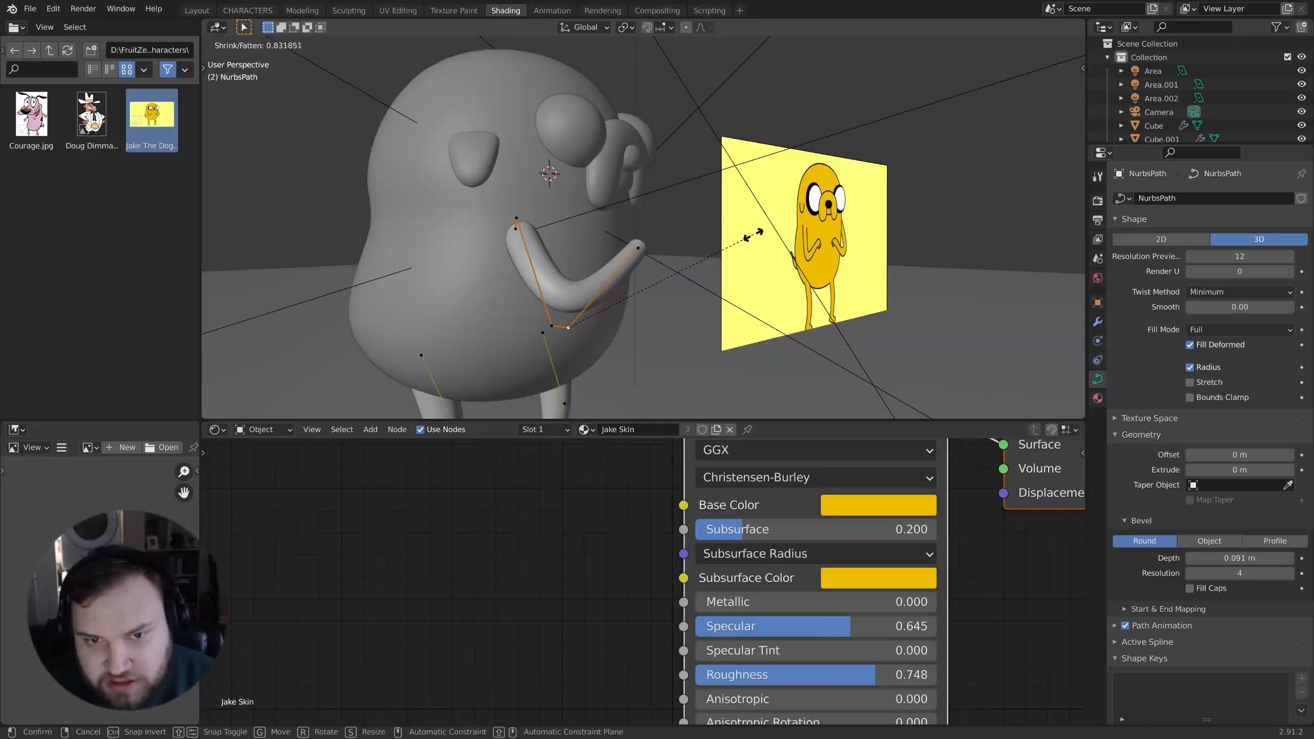
click(760, 230)
Step: Select the arm's end control point and move it slightly up and inward across the belly
middle_drag(759, 230, 595, 266)
click(733, 254)
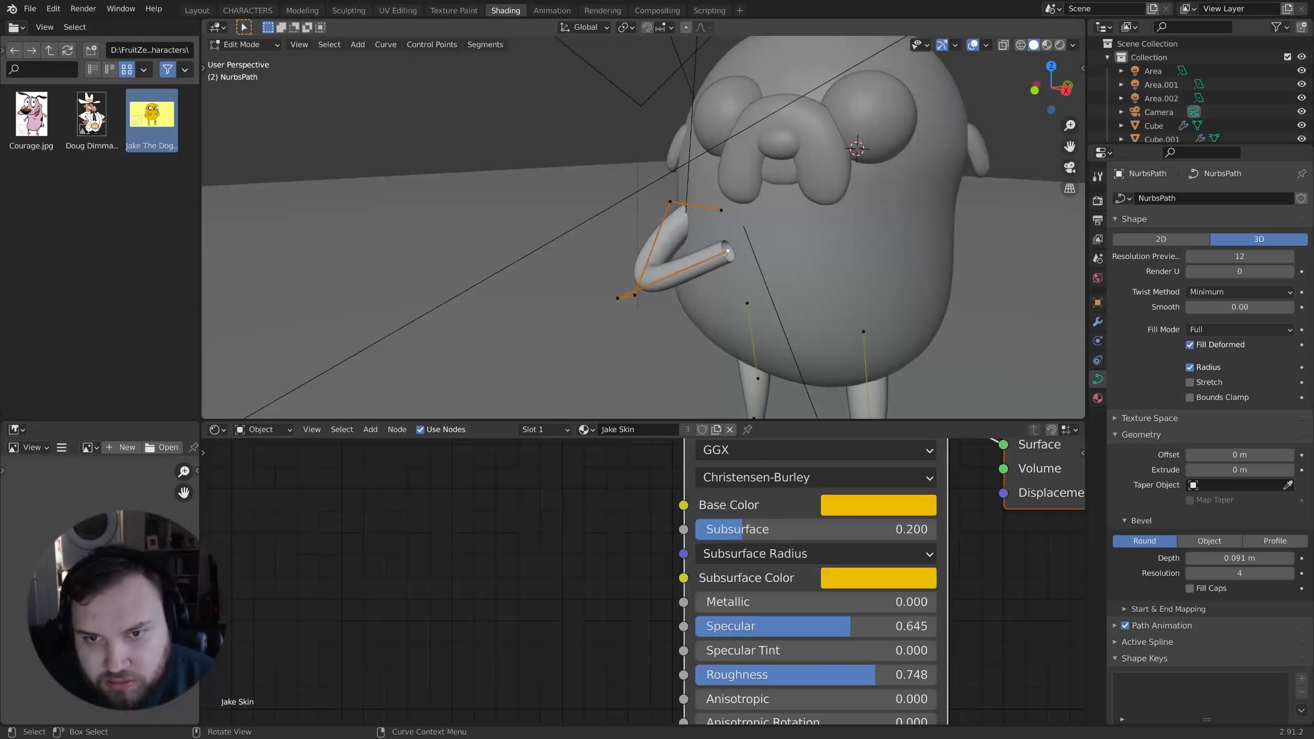
mouse_move(735, 253)
middle_down()
mouse_move(842, 215)
mouse_move(871, 238)
mouse_move(740, 248)
middle_up()
key(g)
click(792, 222)
Step: Extrude the arm's end point about 0.045 m in X and 0.02 m in Y, and scale the new point's radius to 0.727
scroll(737, 246, up, 4)
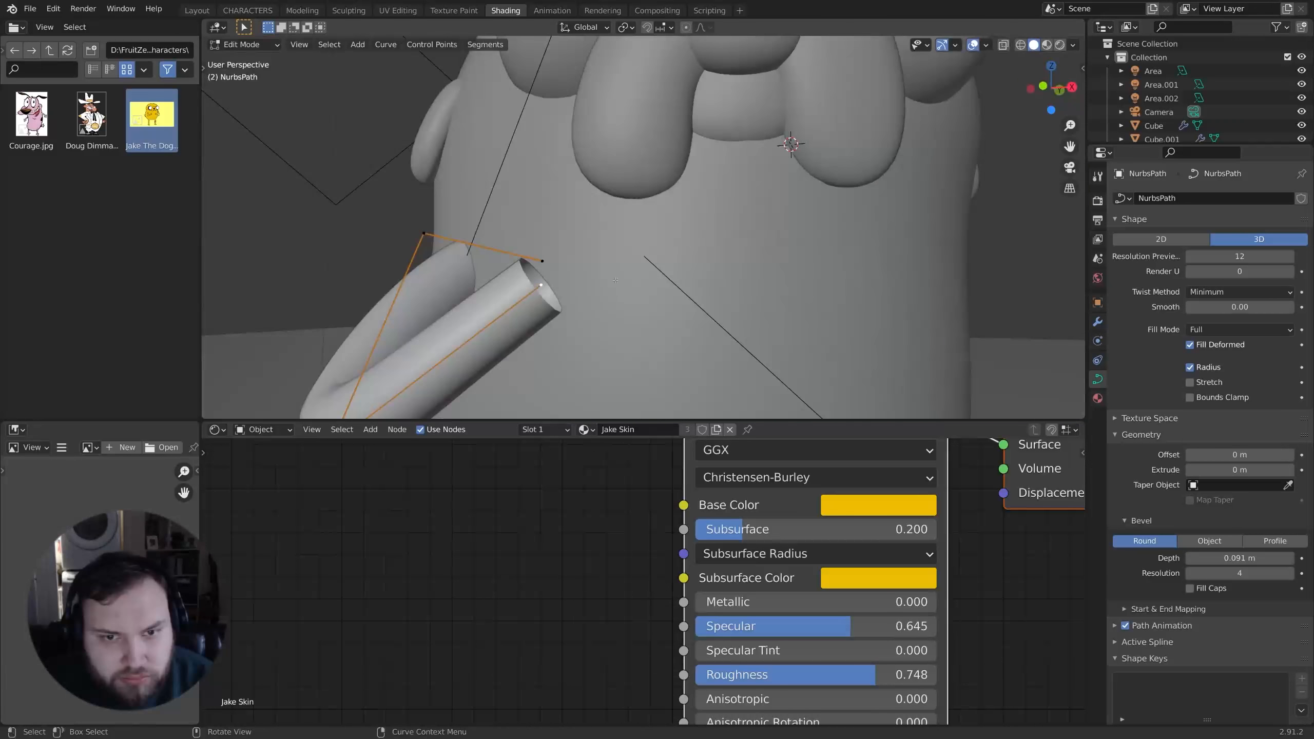
shift+middle_drag(694, 295, 685, 257)
key(alt+s)
click(777, 236)
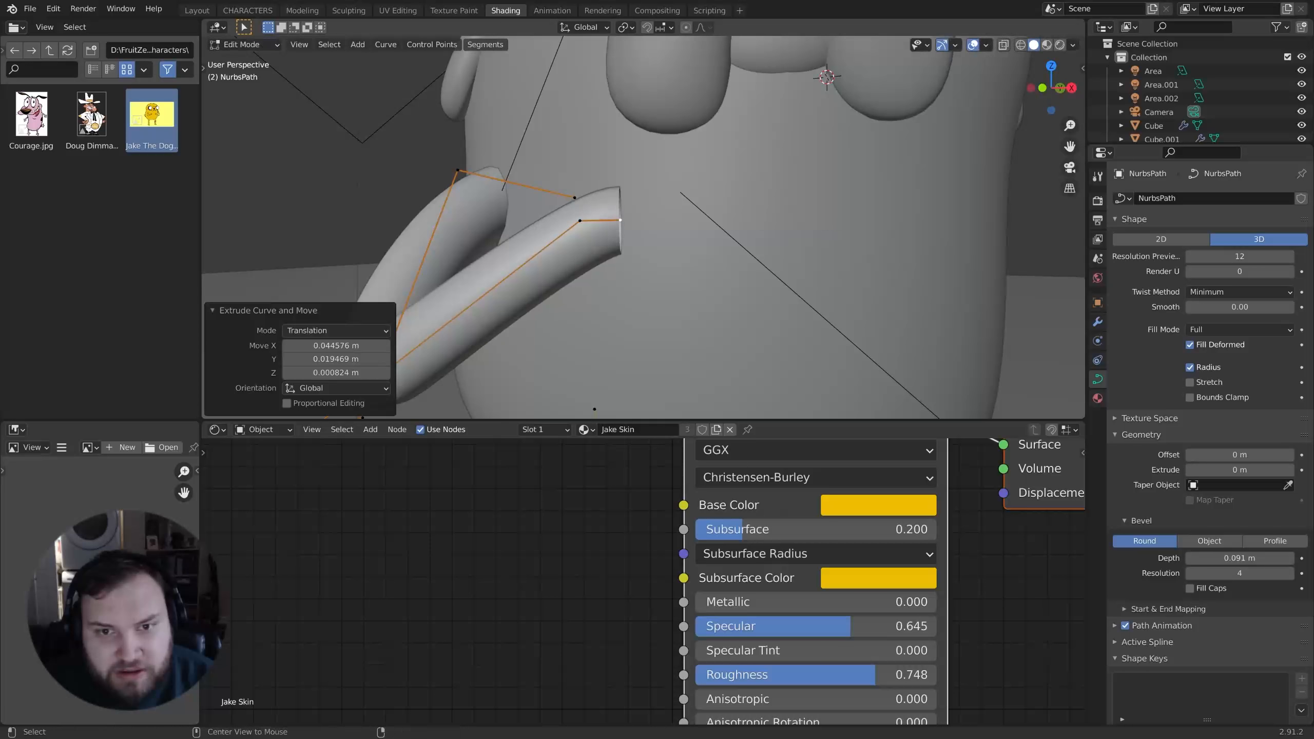
Step: Extrude the arm's end again by about 0.015 m in X and shrink the last point's radius to close the tip
middle_drag(777, 235, 730, 259)
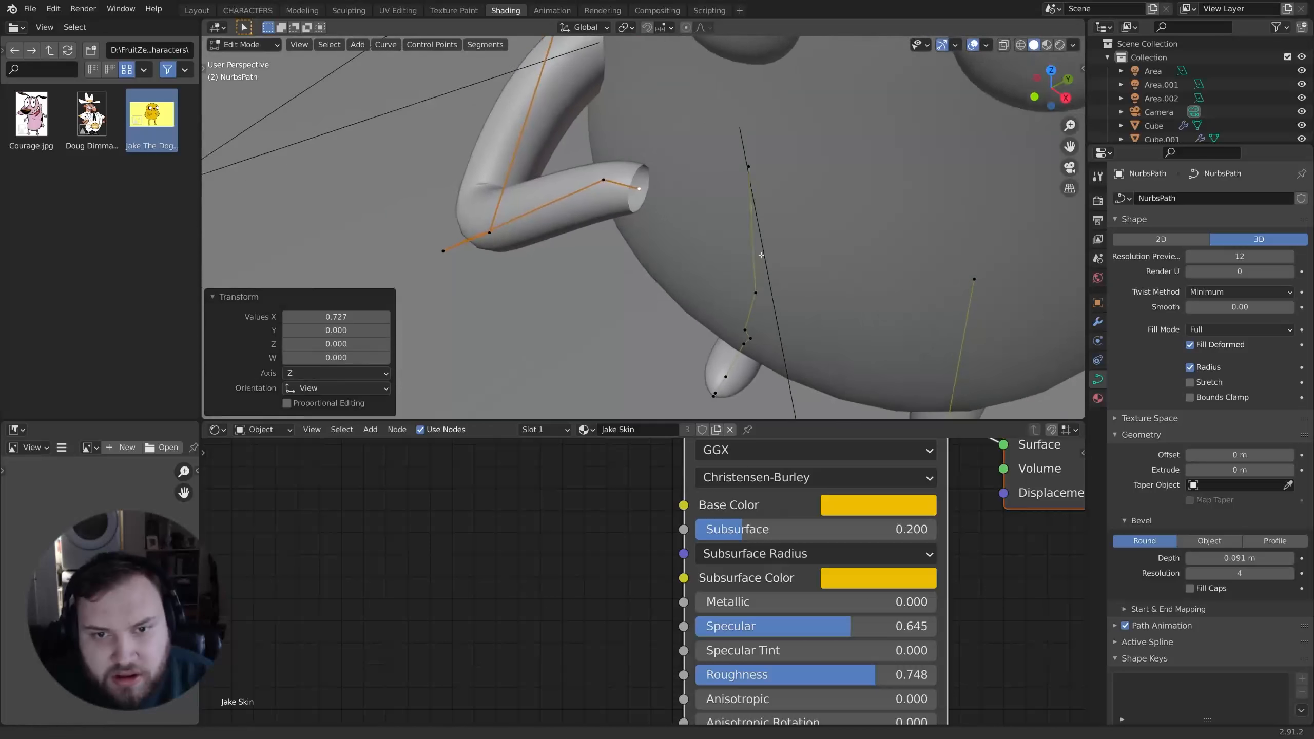
scroll(733, 248, up, 2)
key(e)
click(760, 255)
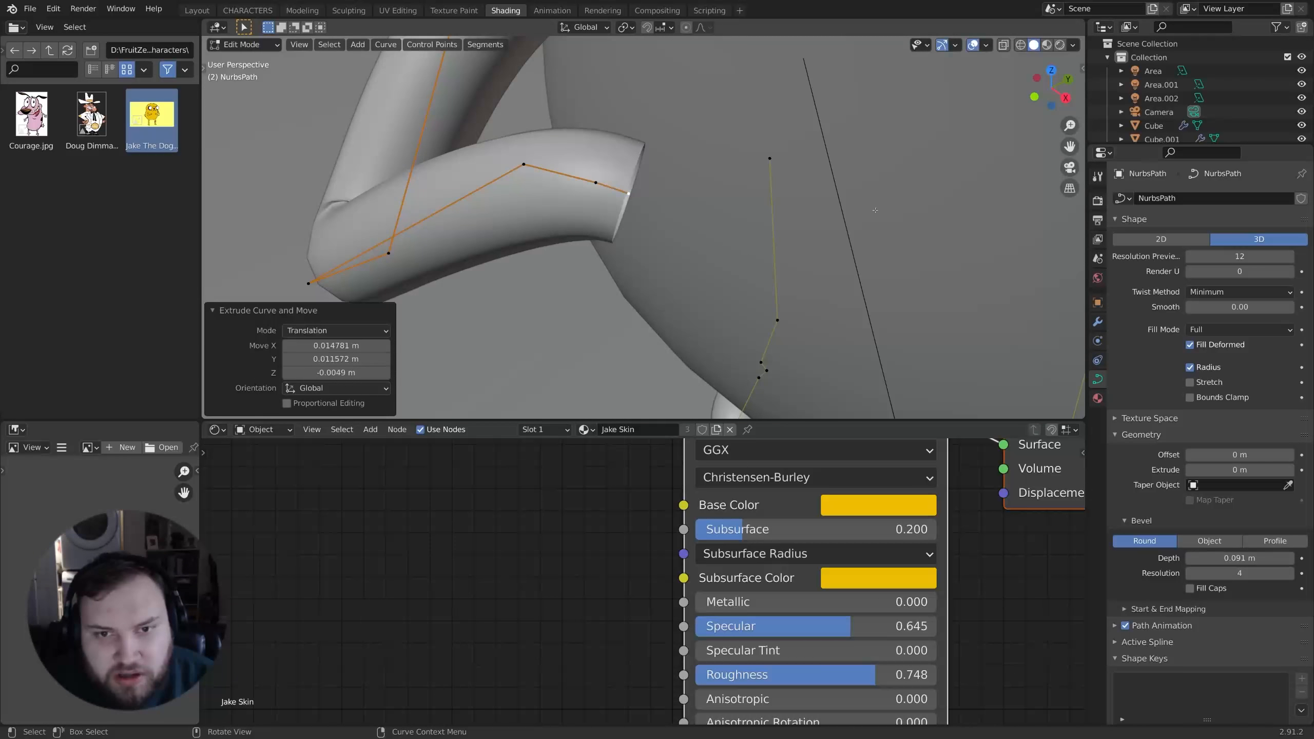
key(alt+s)
click(722, 214)
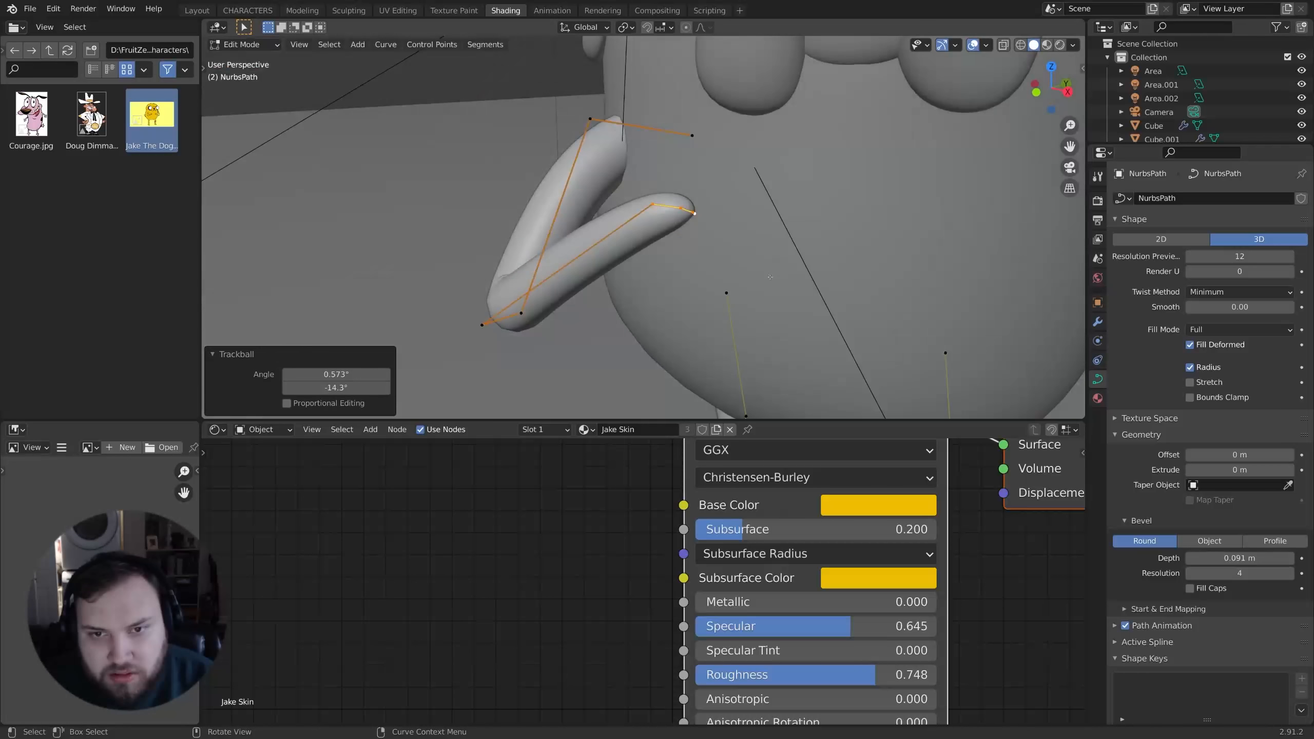
Step: Duplicate the finished arm about 1.24 m along X and mirror the copy with an X scale of -1
scroll(667, 205, down, 3)
key(alt+a)
scroll(613, 162, down, 5)
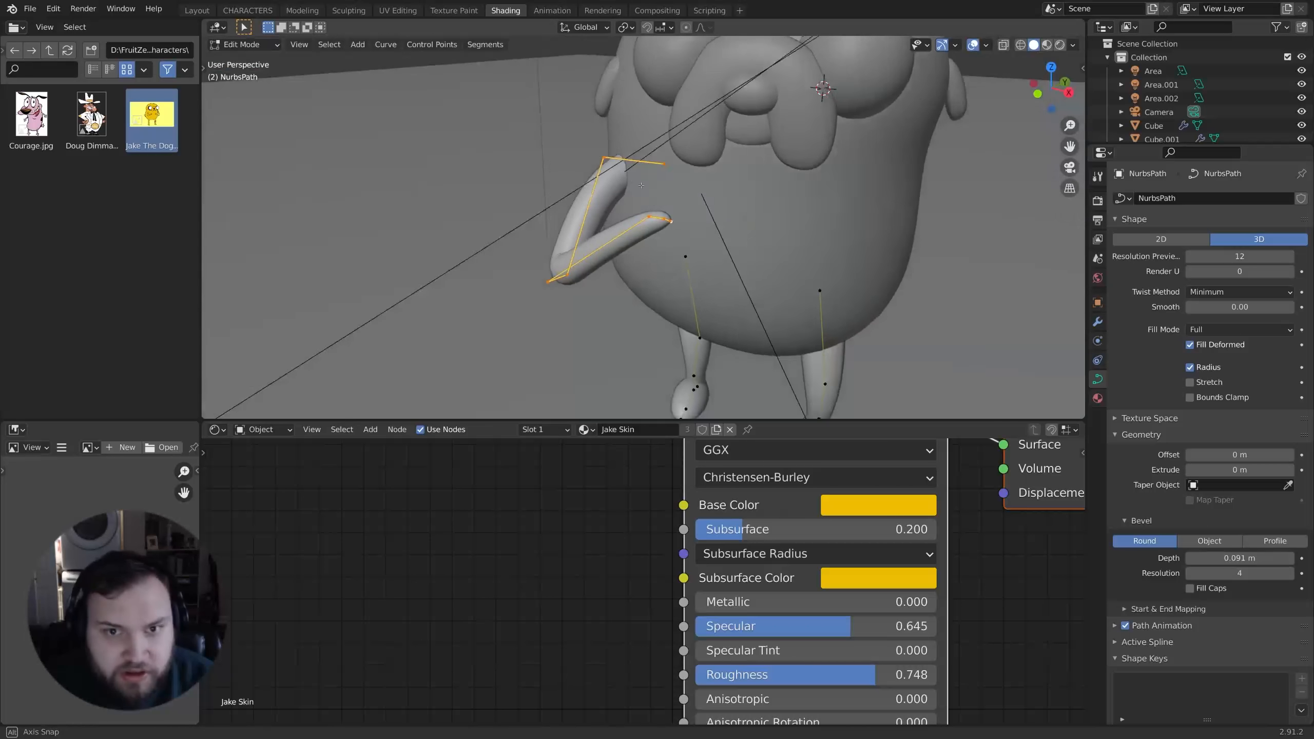
middle_drag(631, 181, 674, 219)
key(shift+d)
key(x)
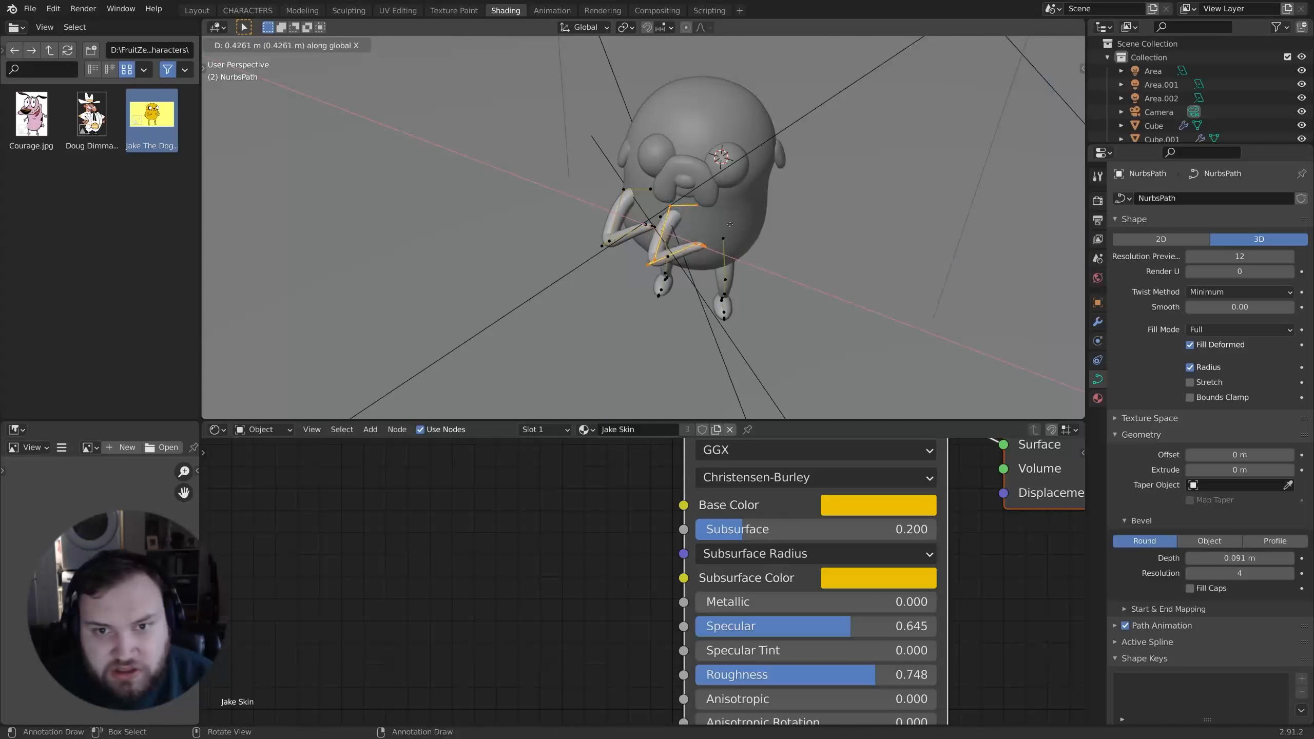
click(834, 238)
key(s)
key(x)
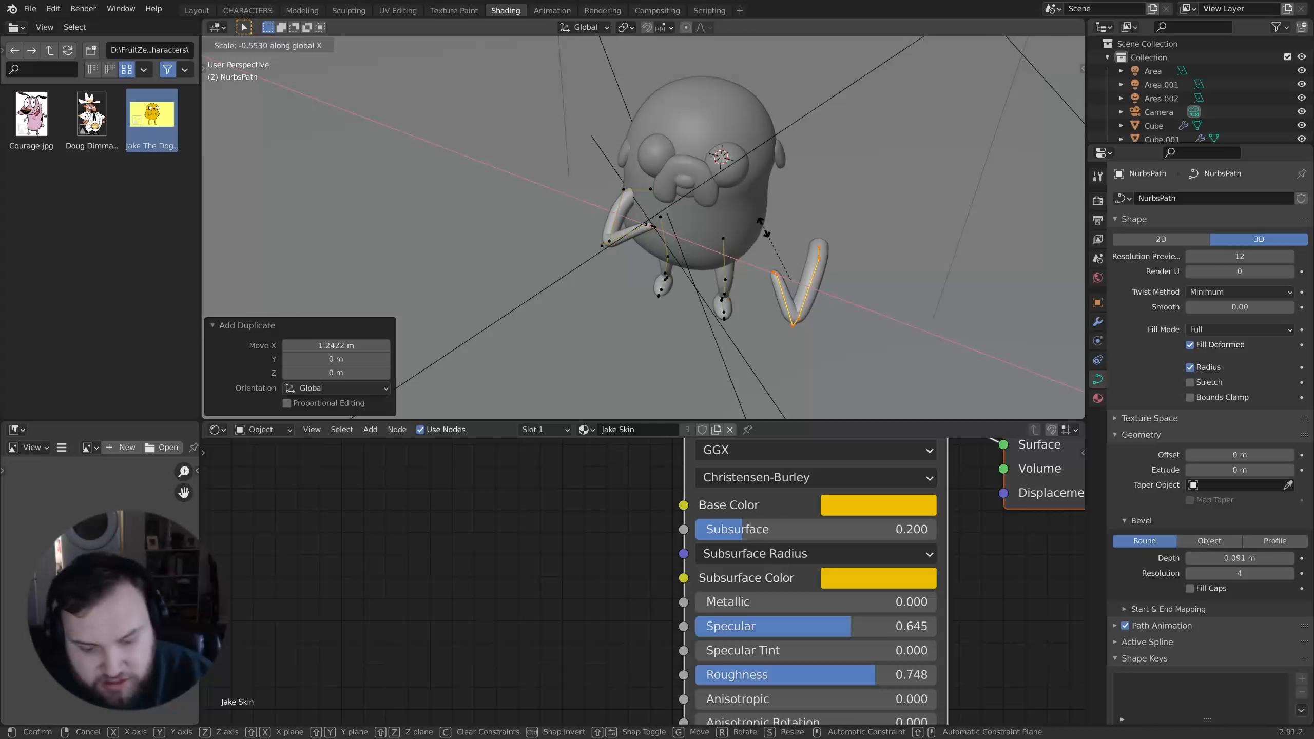
key(Return)
Step: Move the mirrored arm about -0.68 m in X and 0.25 m in Y to the body's opposite side
key(g)
key(shift+z)
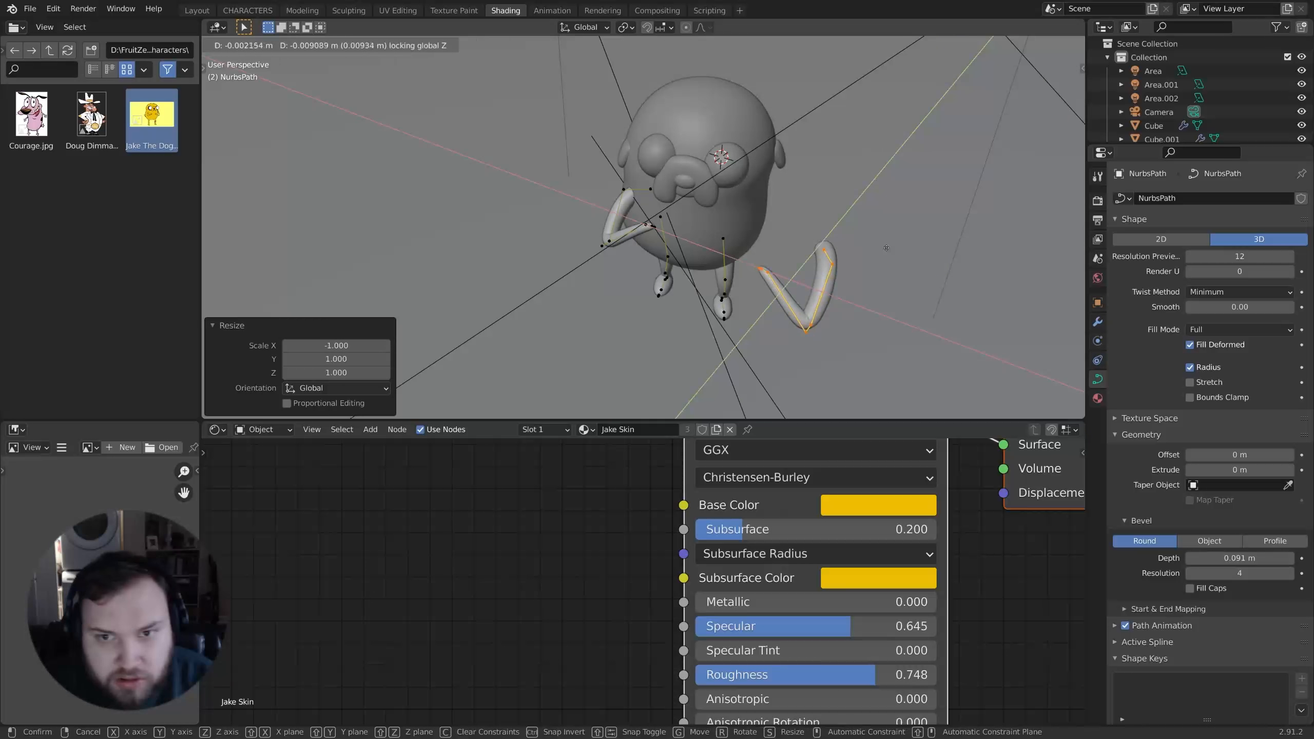
click(833, 213)
key(KP_1)
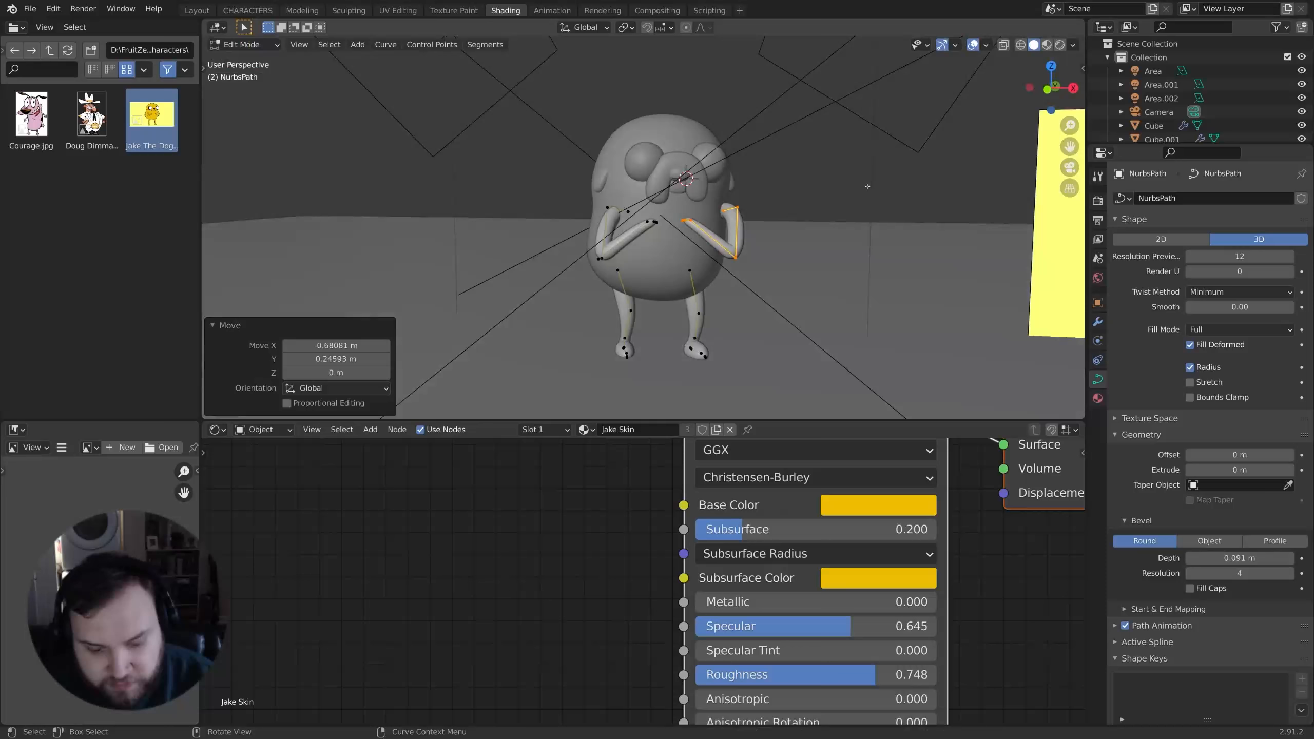
Step: Rotate the mirrored arm's shoulder points about 22° in front view and move them about -0.03 m in X and Z
scroll(834, 253, up, 2)
shift+middle_drag(834, 253, 629, 254)
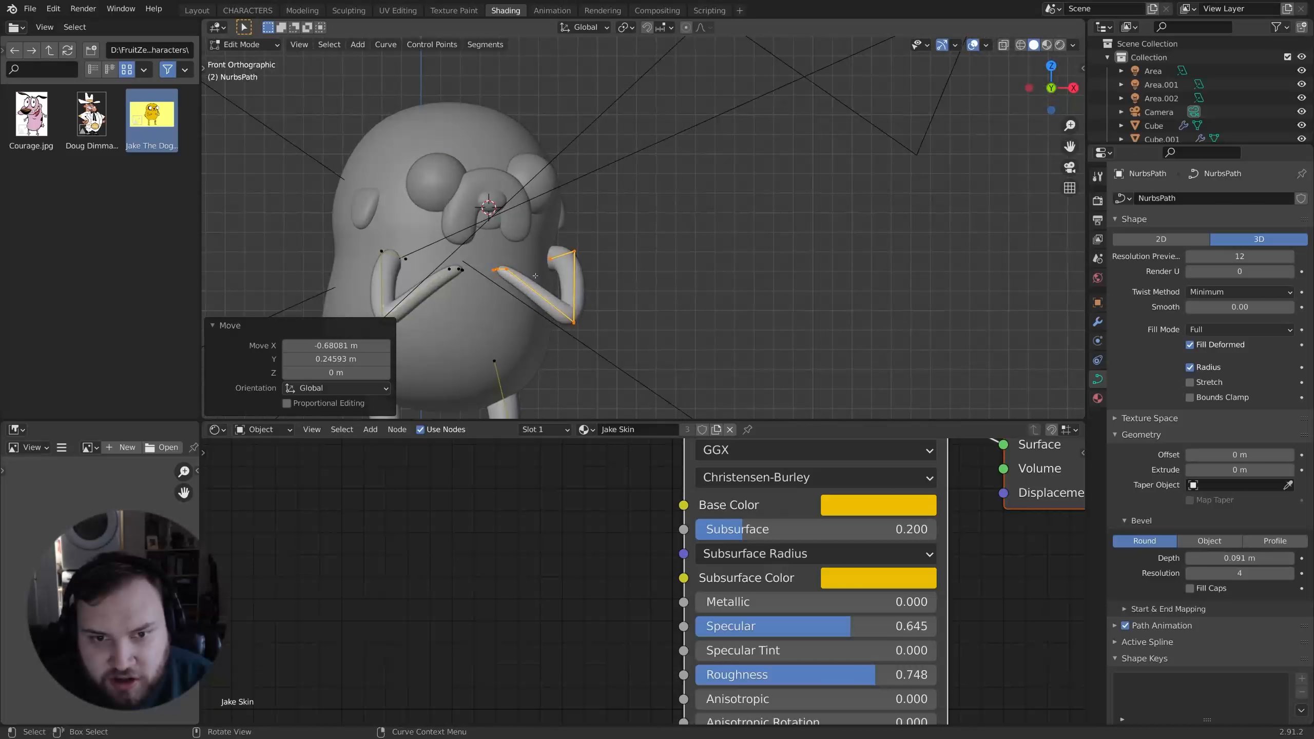
key(r)
click(626, 270)
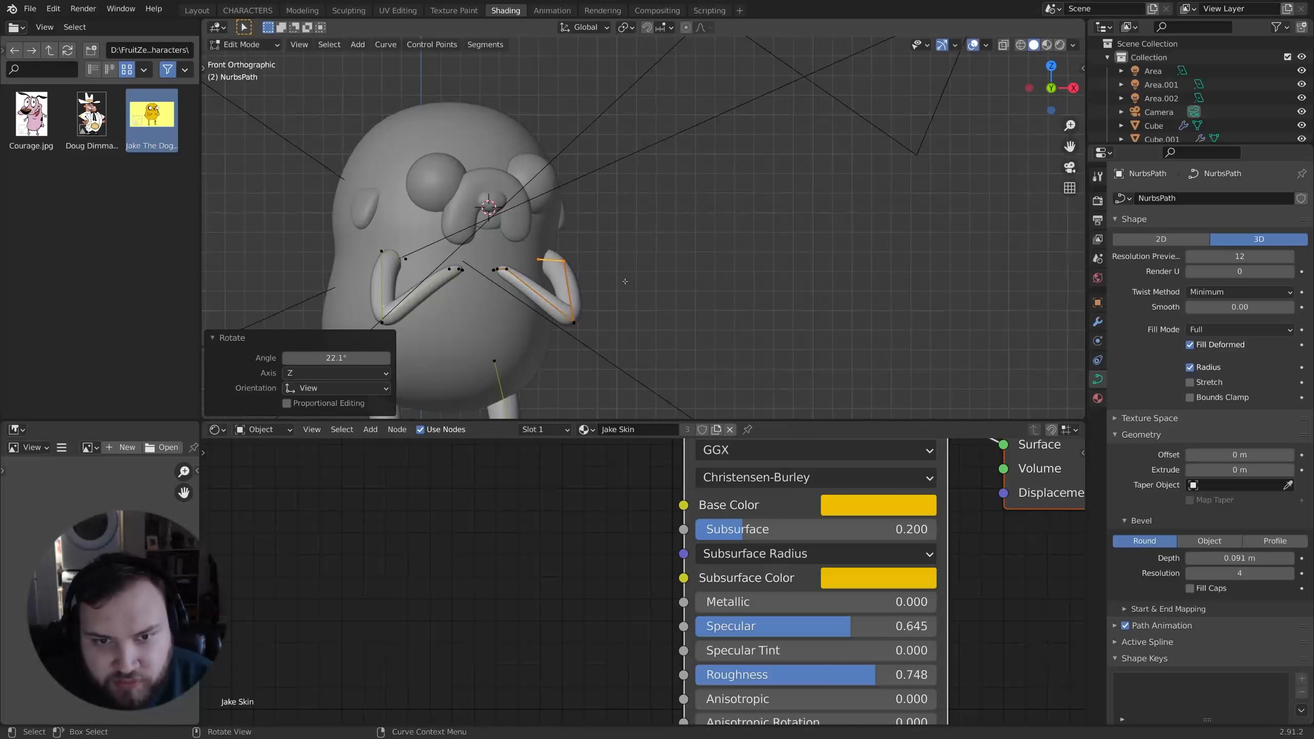
key(g)
click(620, 287)
ctrl+middle_drag(621, 285, 623, 316)
shift+middle_drag(838, 295, 650, 272)
ctrl+middle_drag(657, 254, 662, 279)
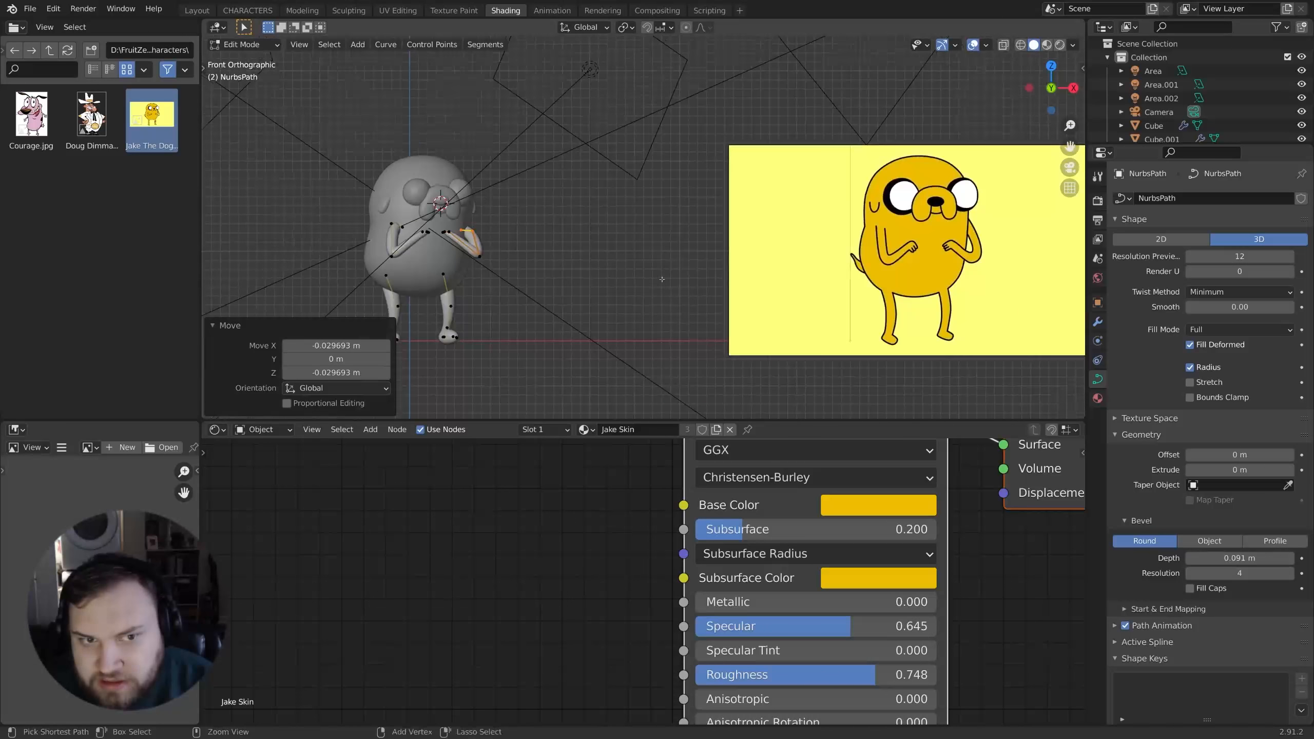
Step: Select the mirrored arm's elbow points and move them outward and down to match the reference pose
shift+middle_drag(486, 270, 541, 286)
drag(547, 264, 546, 265)
key(g)
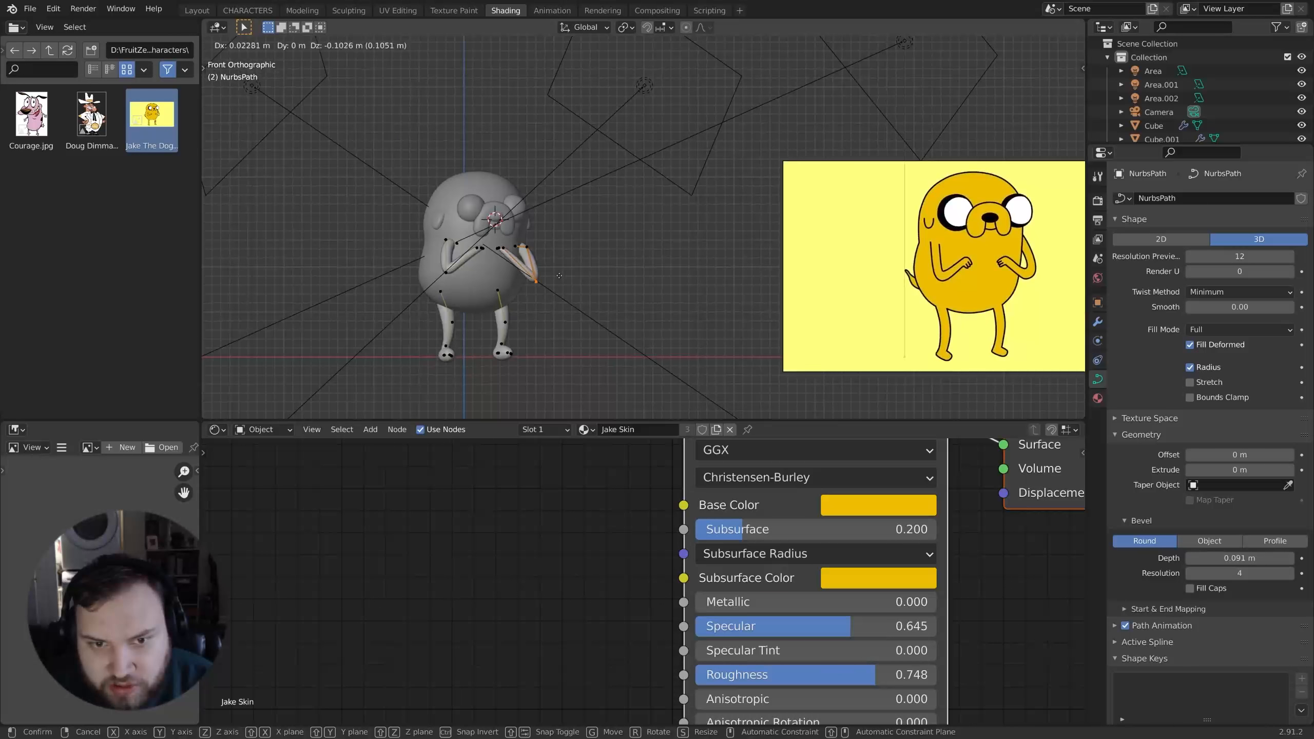
click(561, 270)
scroll(512, 249, up, 7)
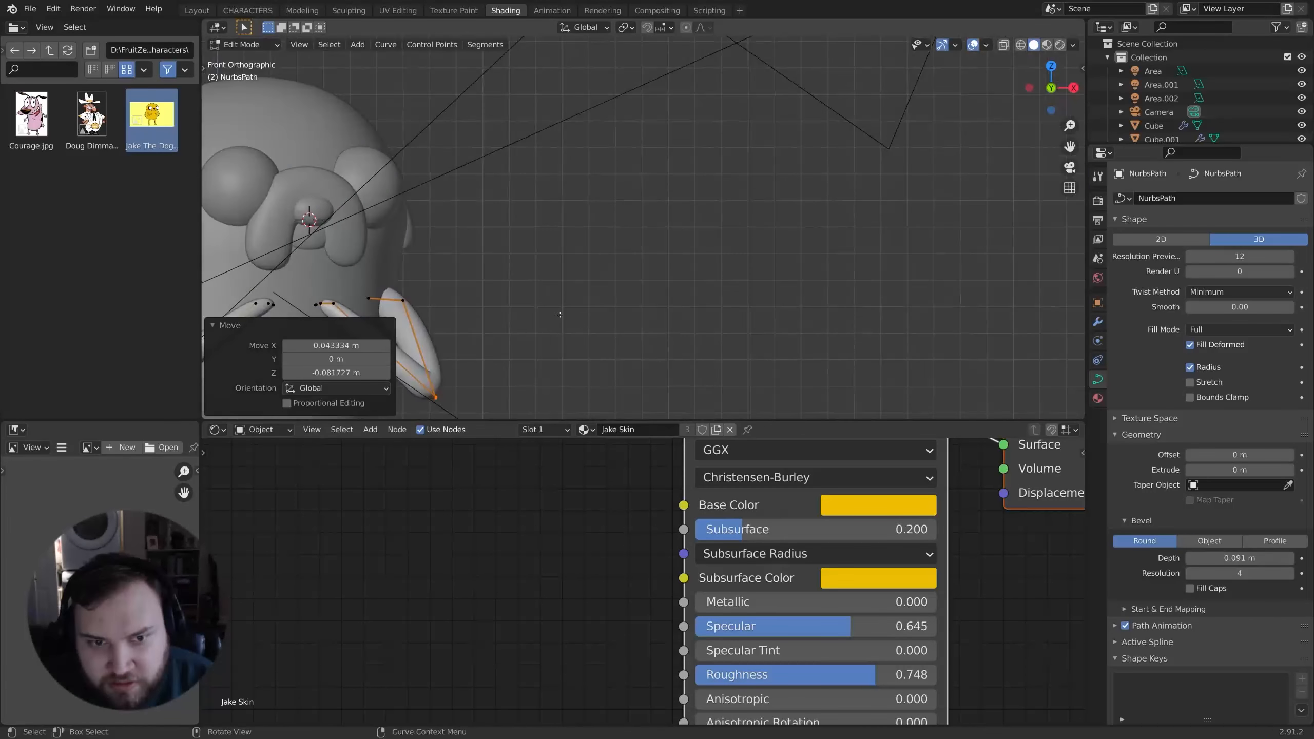
key(g)
click(490, 237)
Step: Move the mirrored arm's shoulder points about -0.022 m in X and Z, and rotate them 62° around Z
drag(546, 197, 603, 223)
key(g)
click(598, 229)
middle_drag(911, 176, 826, 306)
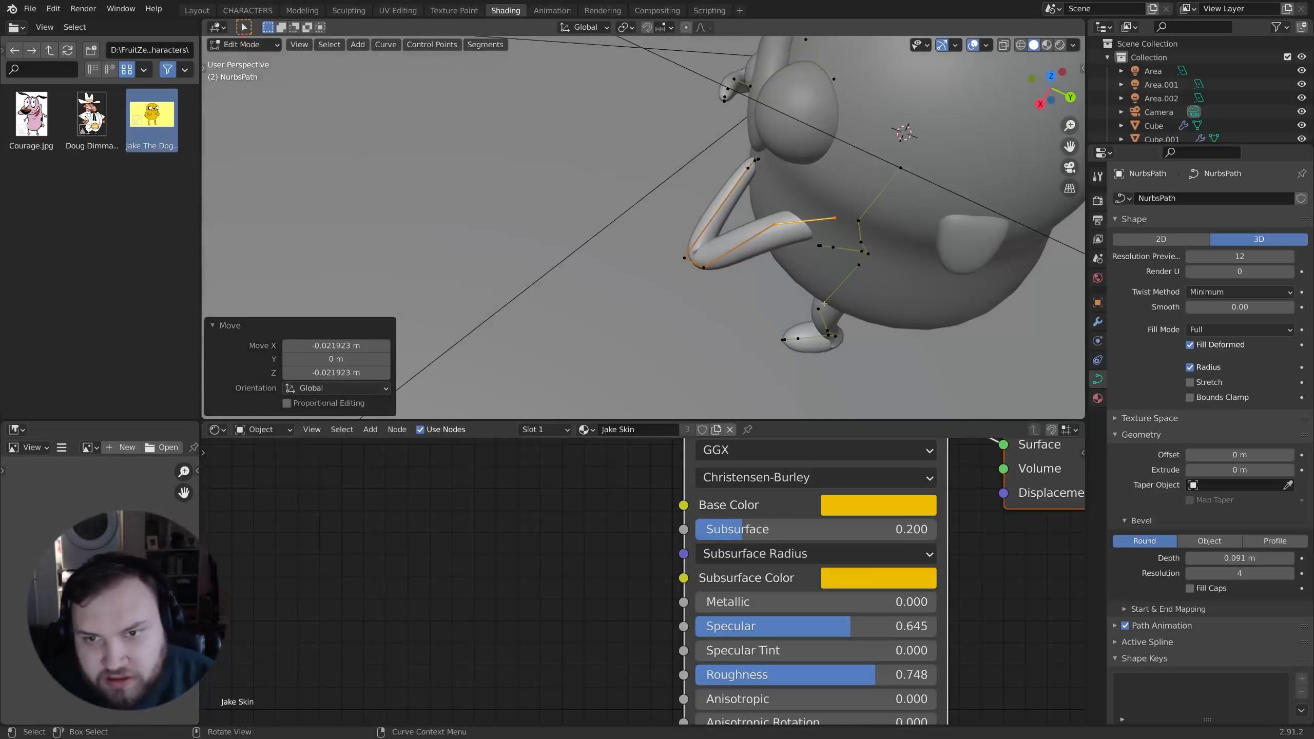
click(891, 364)
key(r)
key(z)
click(960, 228)
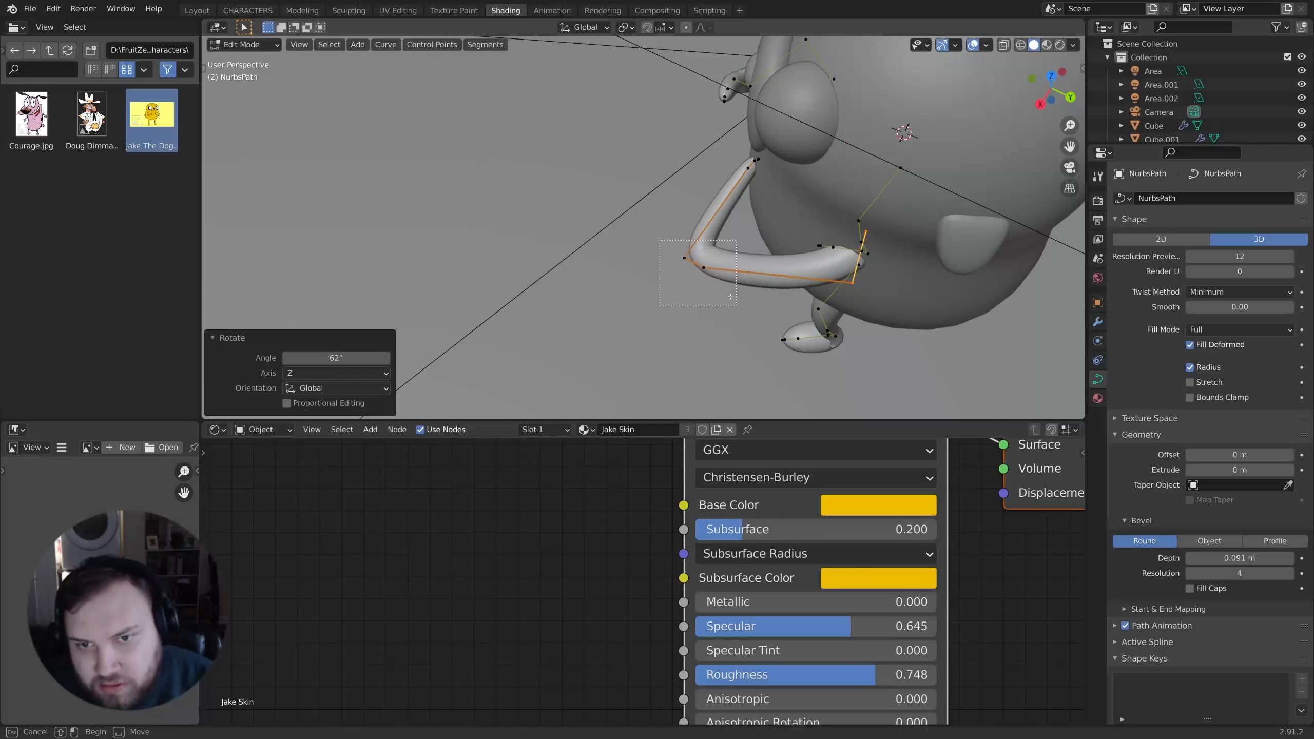
Step: Select the mirrored arm's elbow points and move them about -0.036 m in X, 0.2 m in Y and -0.044 m in Z
drag(730, 297, 736, 305)
key(g)
click(787, 321)
middle_drag(787, 321, 590, 203)
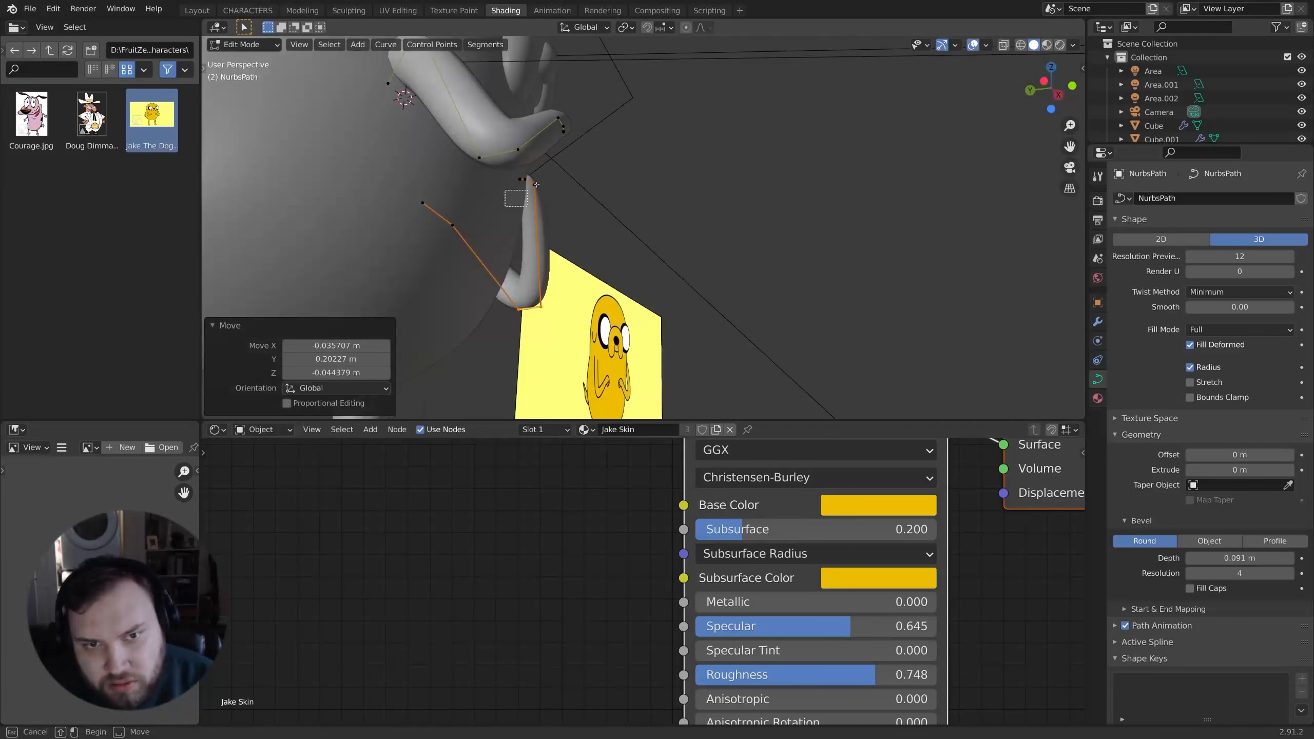
Step: Select the mirrored arm's end points and move them about 0.02 m in X, -0.052 m in Y and -0.007 m in Z
drag(536, 185, 562, 167)
key(g)
click(622, 182)
scroll(622, 181, down, 4)
middle_drag(750, 194, 993, 177)
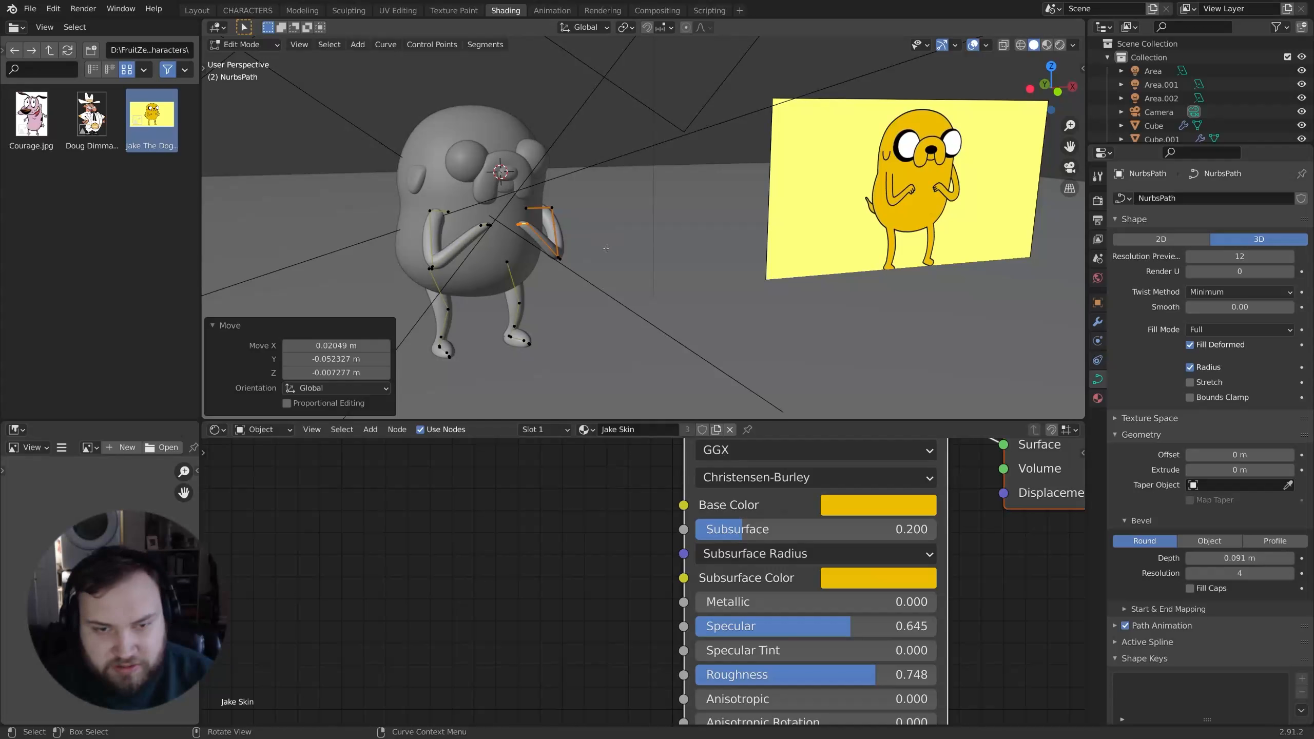
Step: Leave Edit Mode and check both arms in rendered shading before returning to solid shading
mouse_move(606, 248)
middle_down()
mouse_move(688, 253)
mouse_move(745, 276)
mouse_move(724, 264)
middle_up()
key(Tab)
scroll(724, 264, up, 1)
key(z)
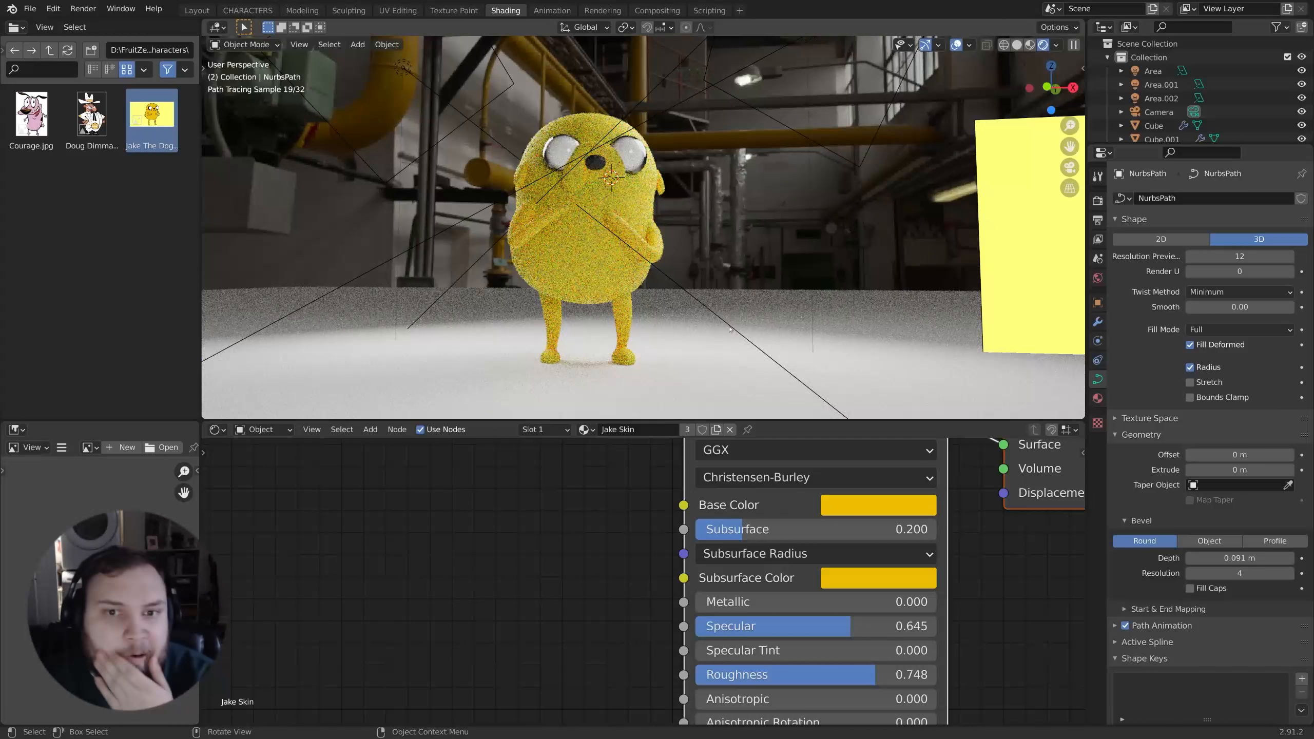
middle_drag(734, 292, 736, 291)
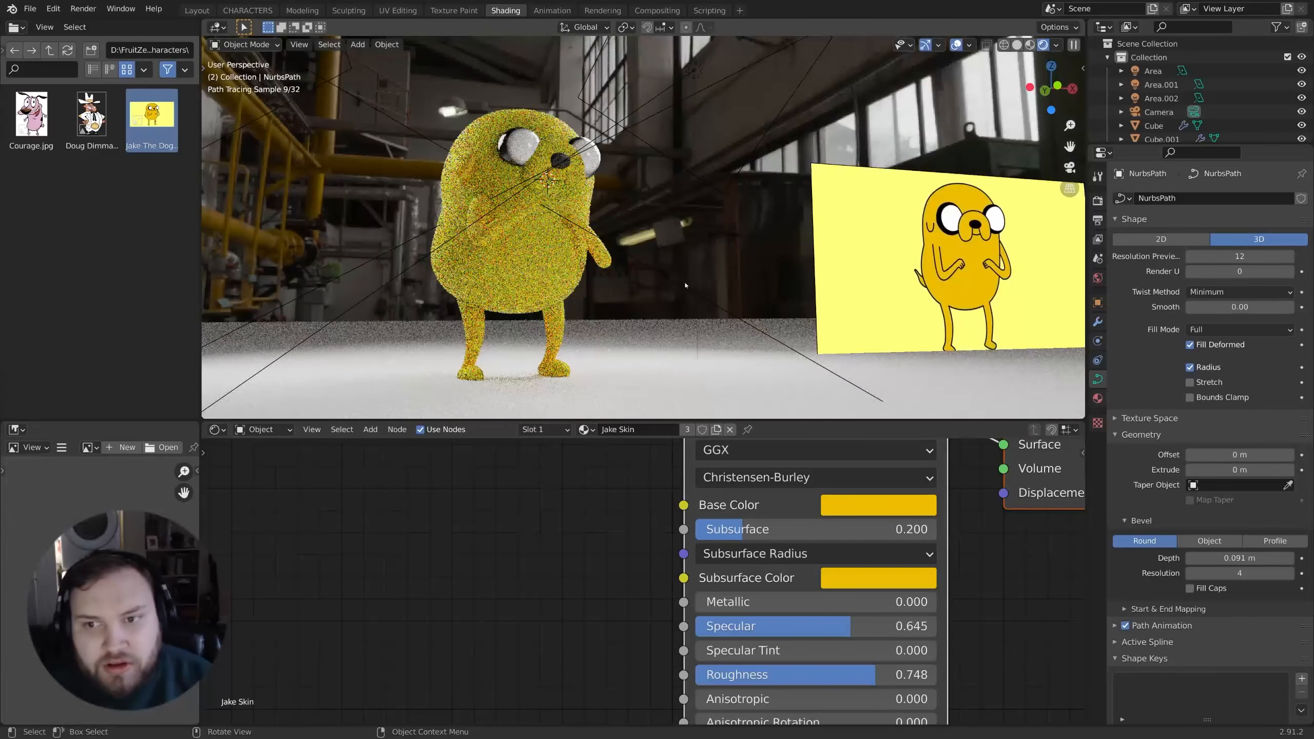
click(857, 279)
Step: Add a 2 m cube at the 3D cursor for the hand and open it in Edit Mode
shift+middle_drag(748, 282, 823, 279)
scroll(781, 254, up, 3)
key(shift+a)
mouse_move(777, 255)
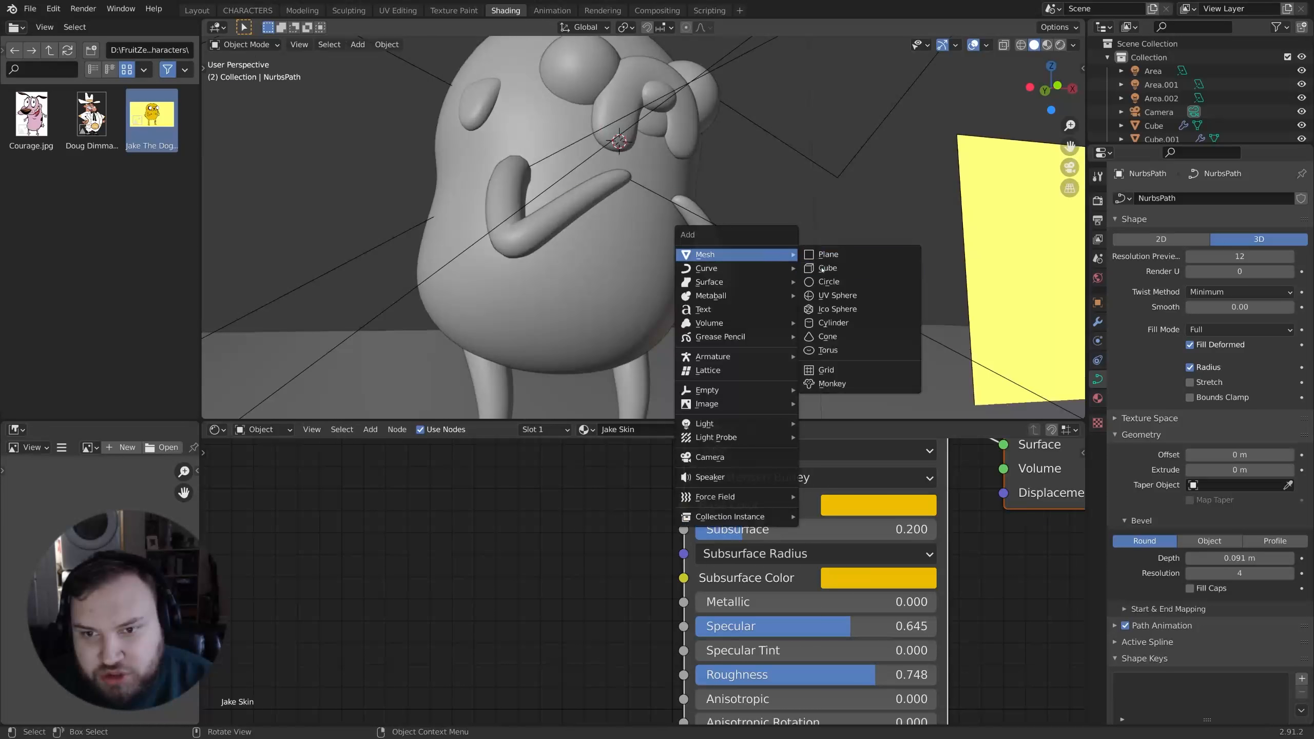
click(830, 272)
scroll(745, 346, down, 7)
middle_drag(745, 347, 776, 406)
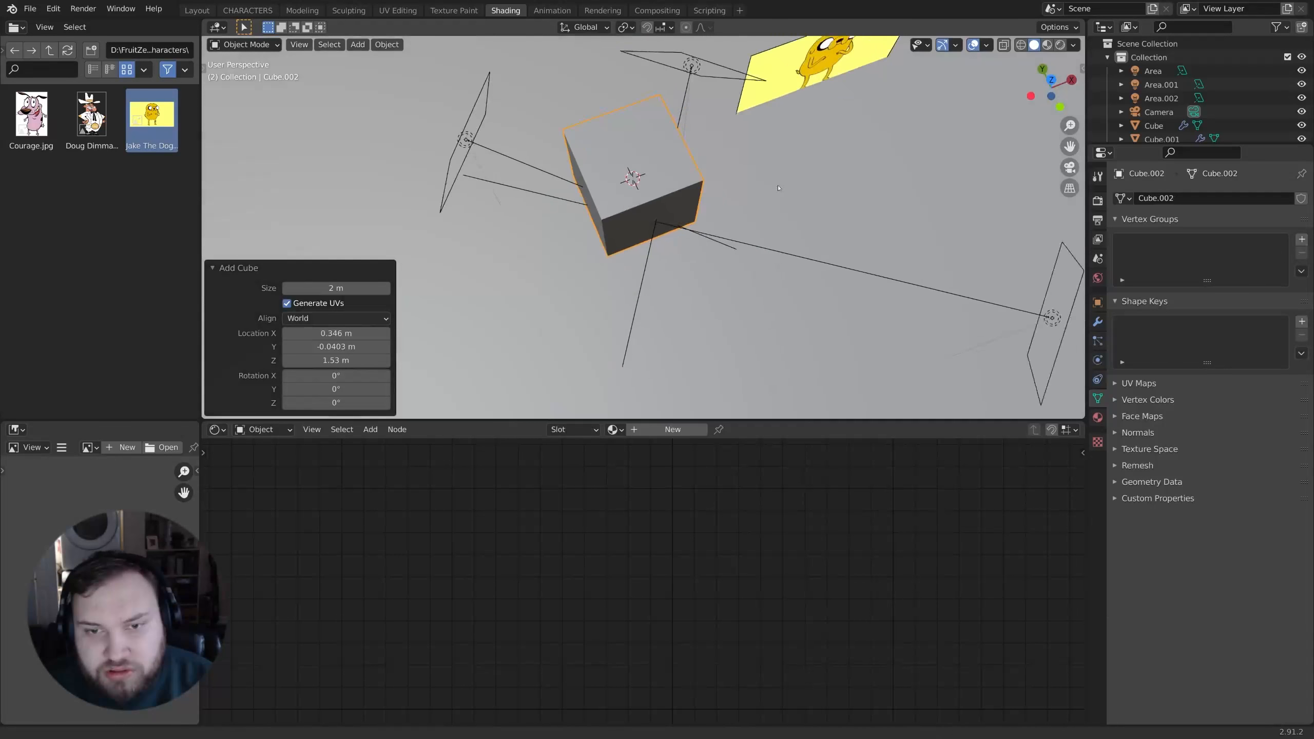
scroll(771, 207, up, 4)
middle_drag(771, 179, 779, 240)
key(Tab)
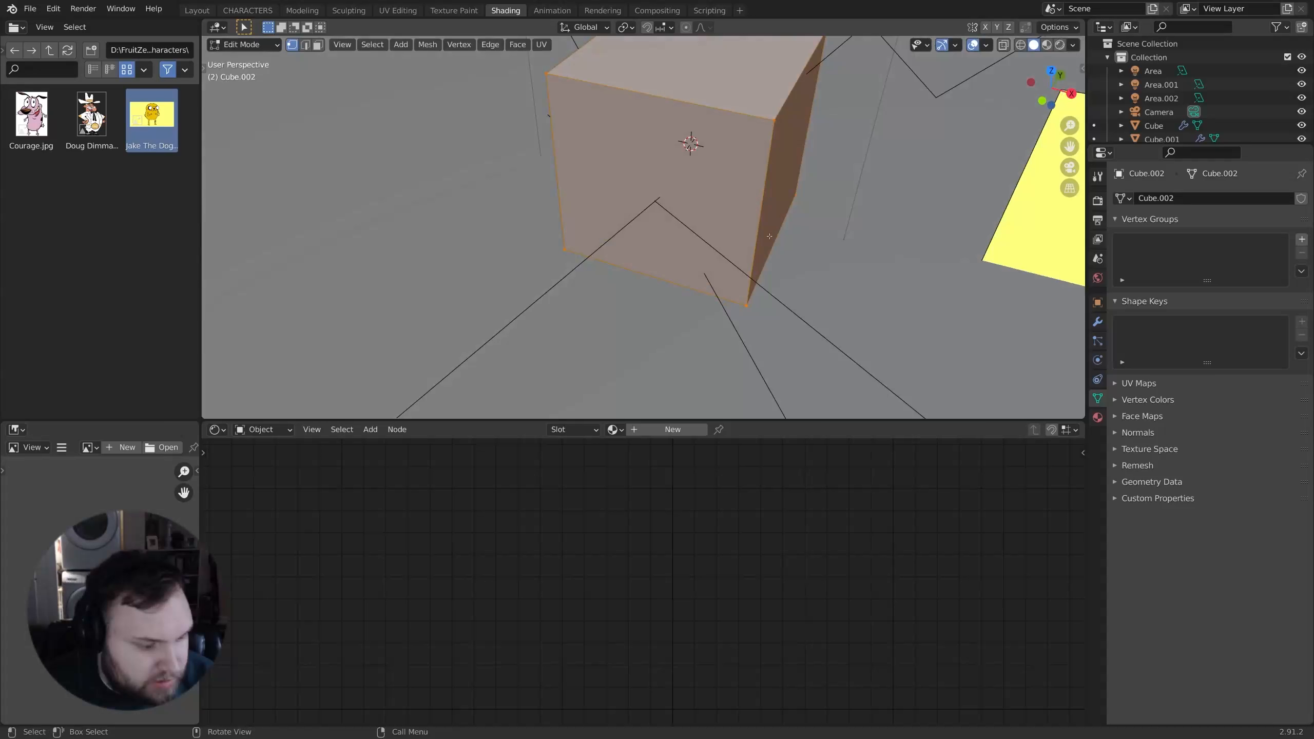
Step: Bevel the cube's front vertical edge 0.861 m wide and flatten the whole mesh along Z to about two-thirds
key(alt+a)
middle_drag(763, 179, 780, 215)
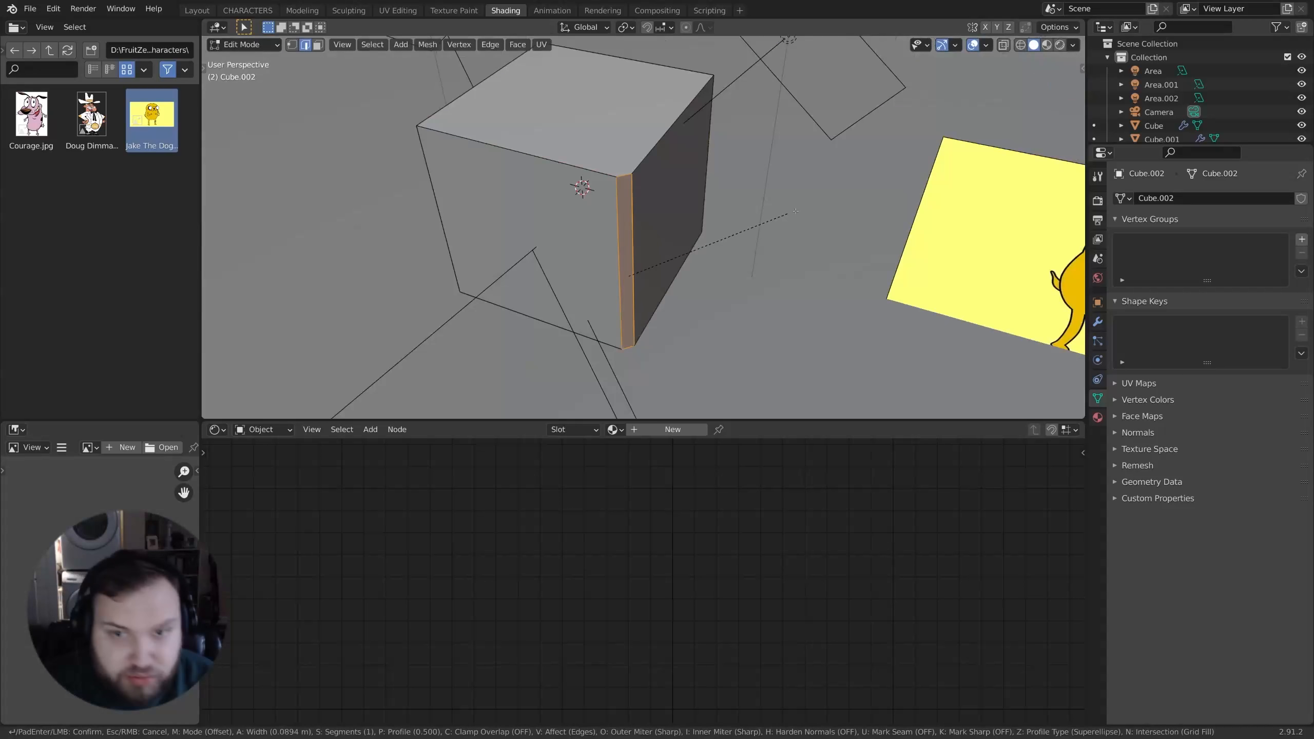
click(842, 208)
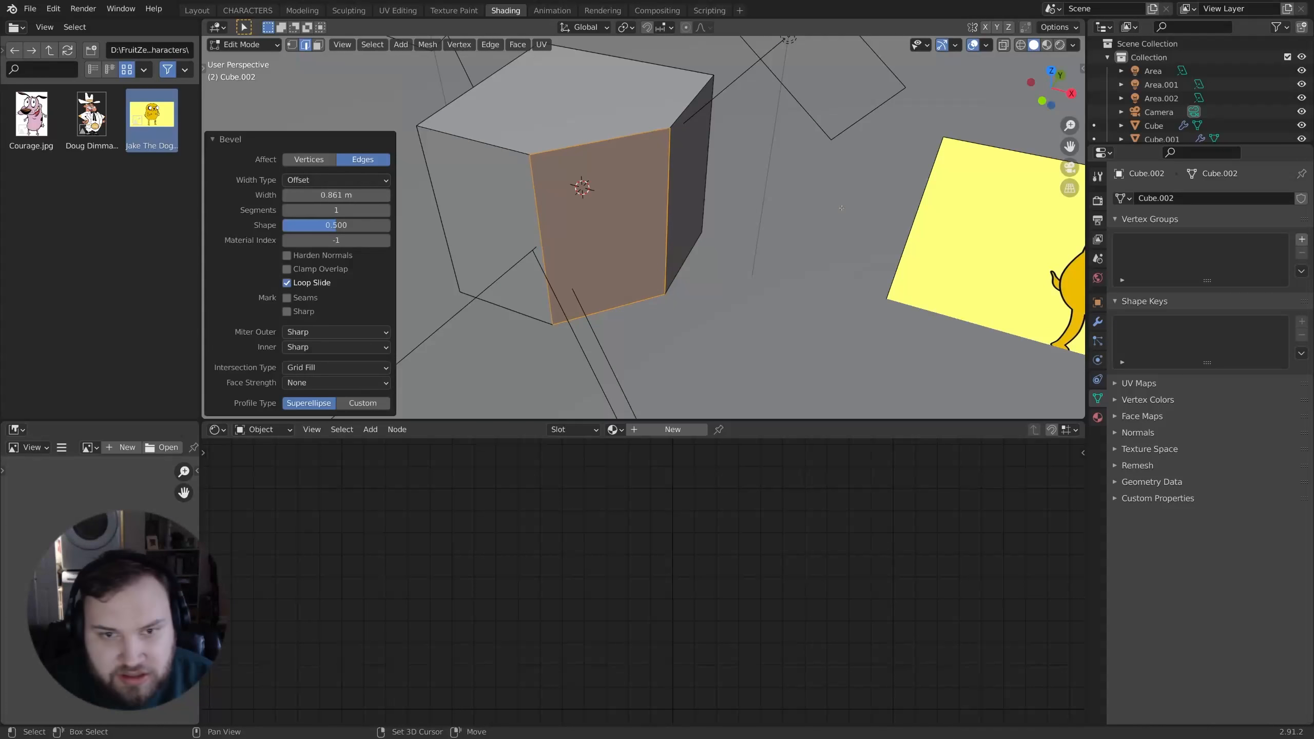
key(a)
key(s)
key(z)
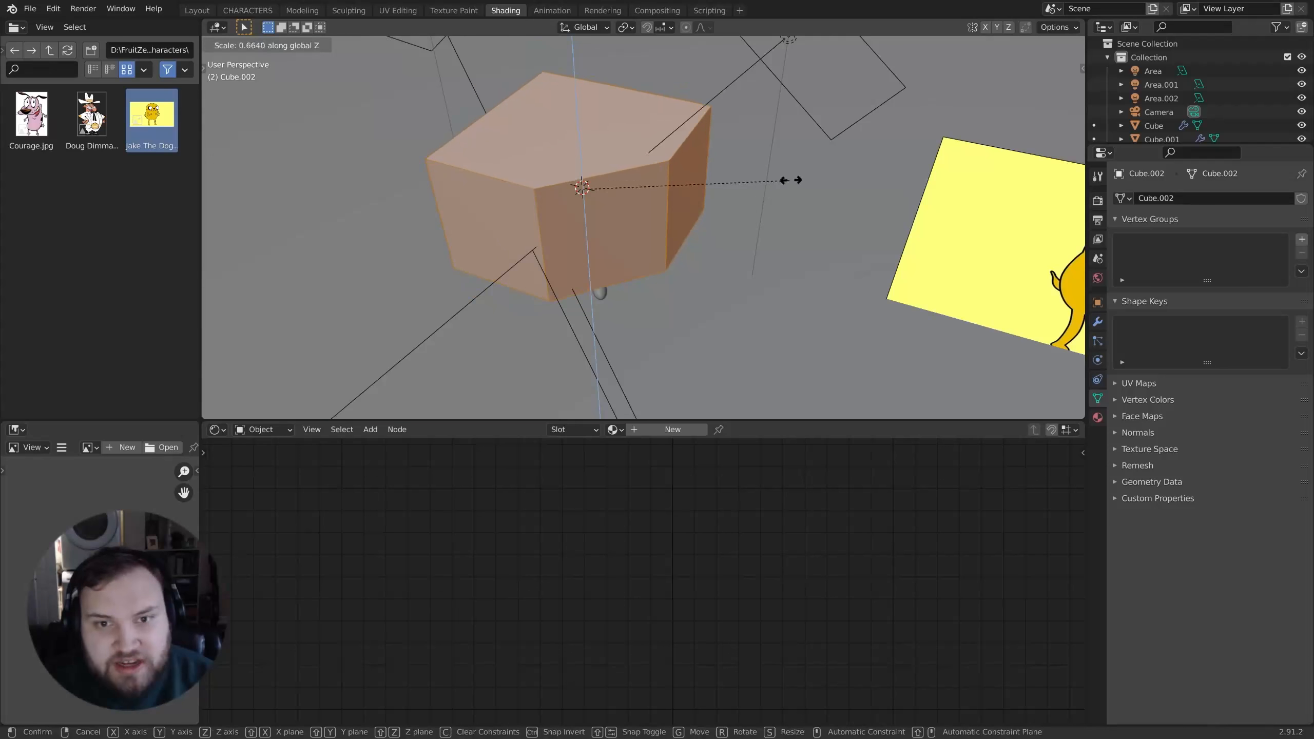
click(775, 190)
Step: Bevel the vertical edge at the opposite corner with a width of 0.548 m
middle_drag(590, 186, 574, 212)
key(alt+a)
click(792, 199)
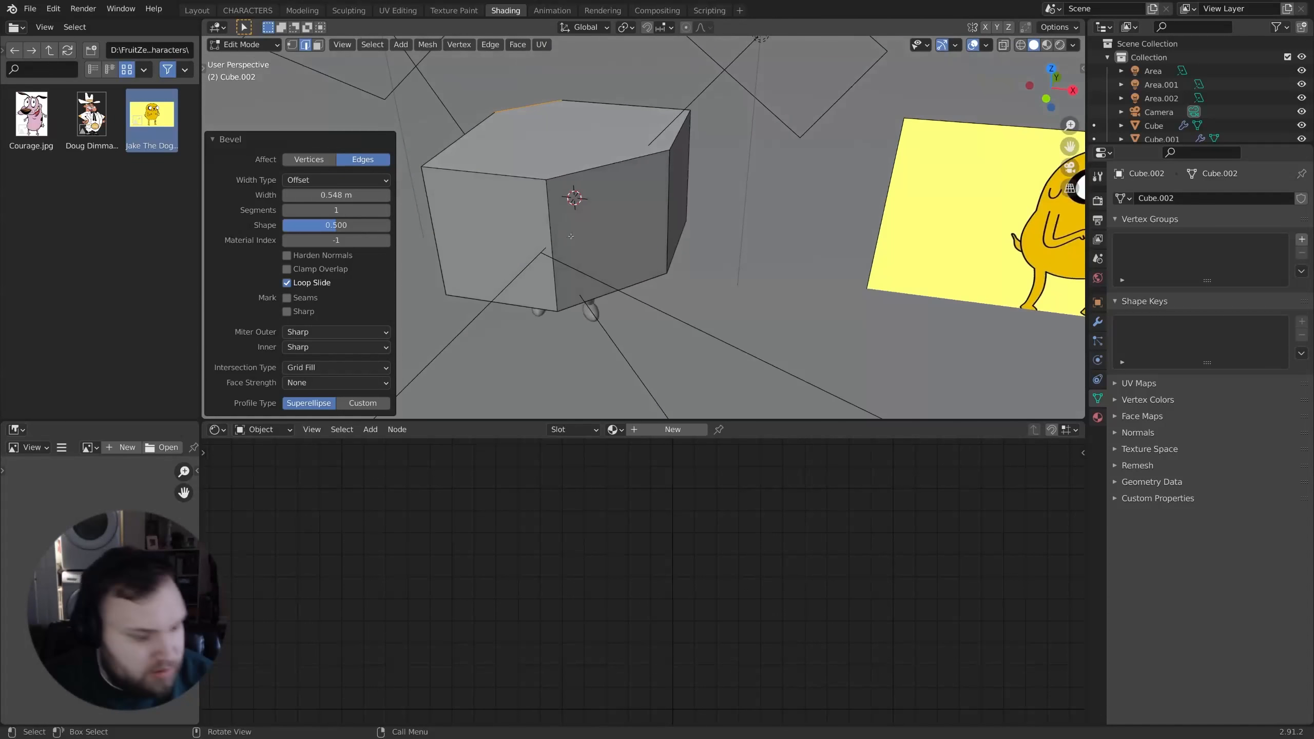
Step: Select the three adjoining front side faces and extrude them individually by 0.584 m to start the fingers
key(3)
click(489, 242)
shift+click(609, 228)
shift+click(678, 203)
middle_drag(684, 200, 776, 216)
key(alt+e)
click(775, 212)
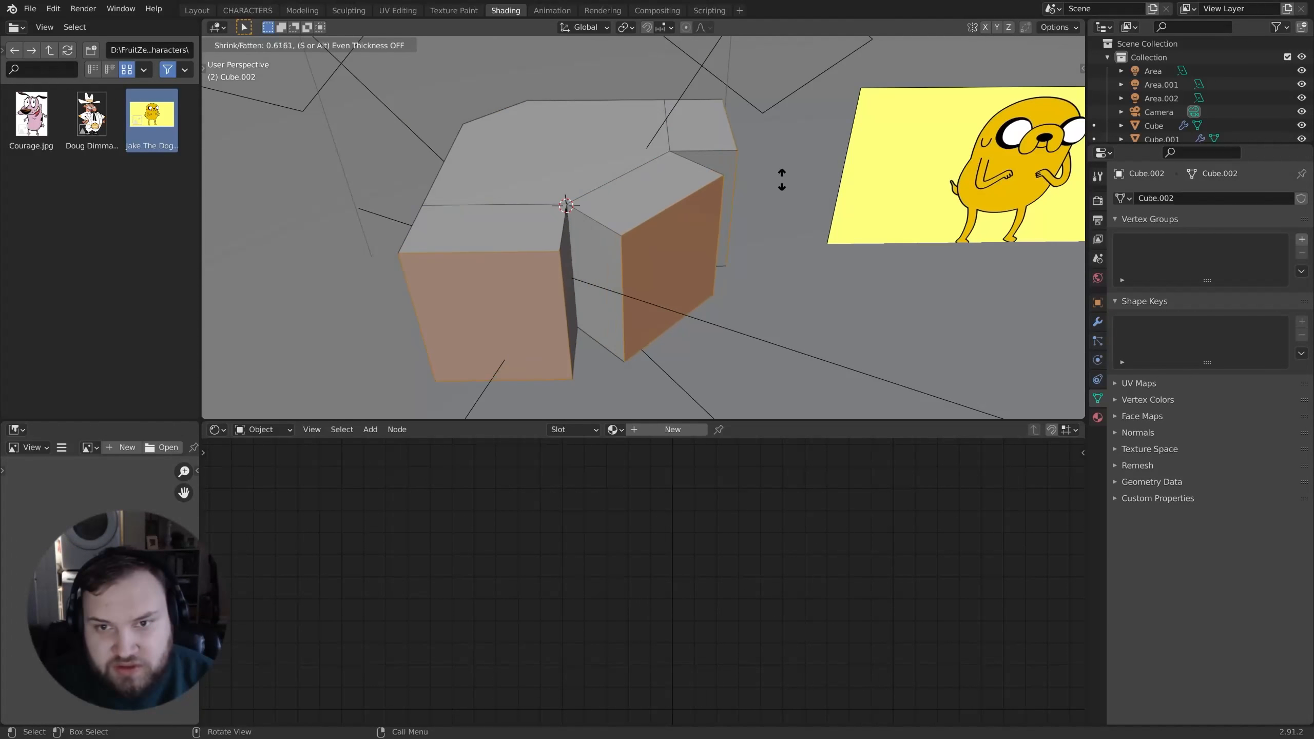
click(785, 180)
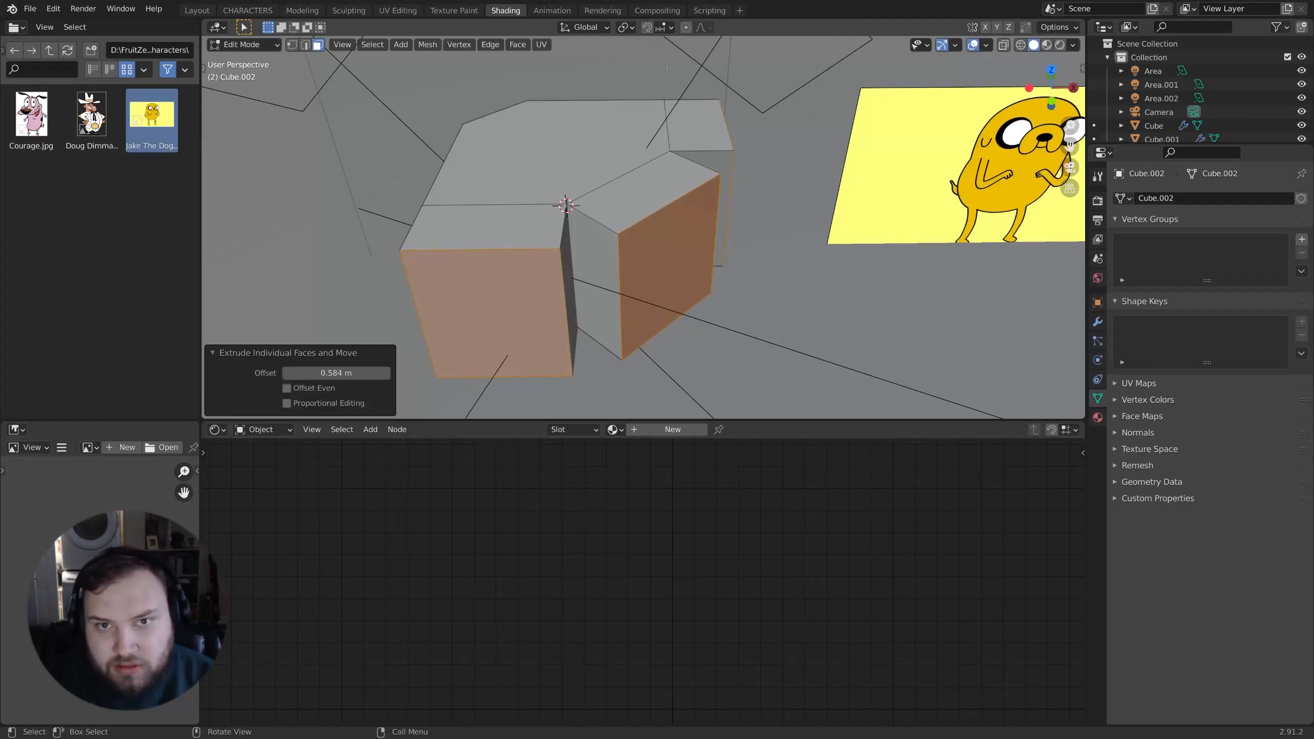
Step: Set the transform pivot to Individual Origins and scale the three finger end faces down to about 0.73
click(628, 29)
click(660, 74)
key(s)
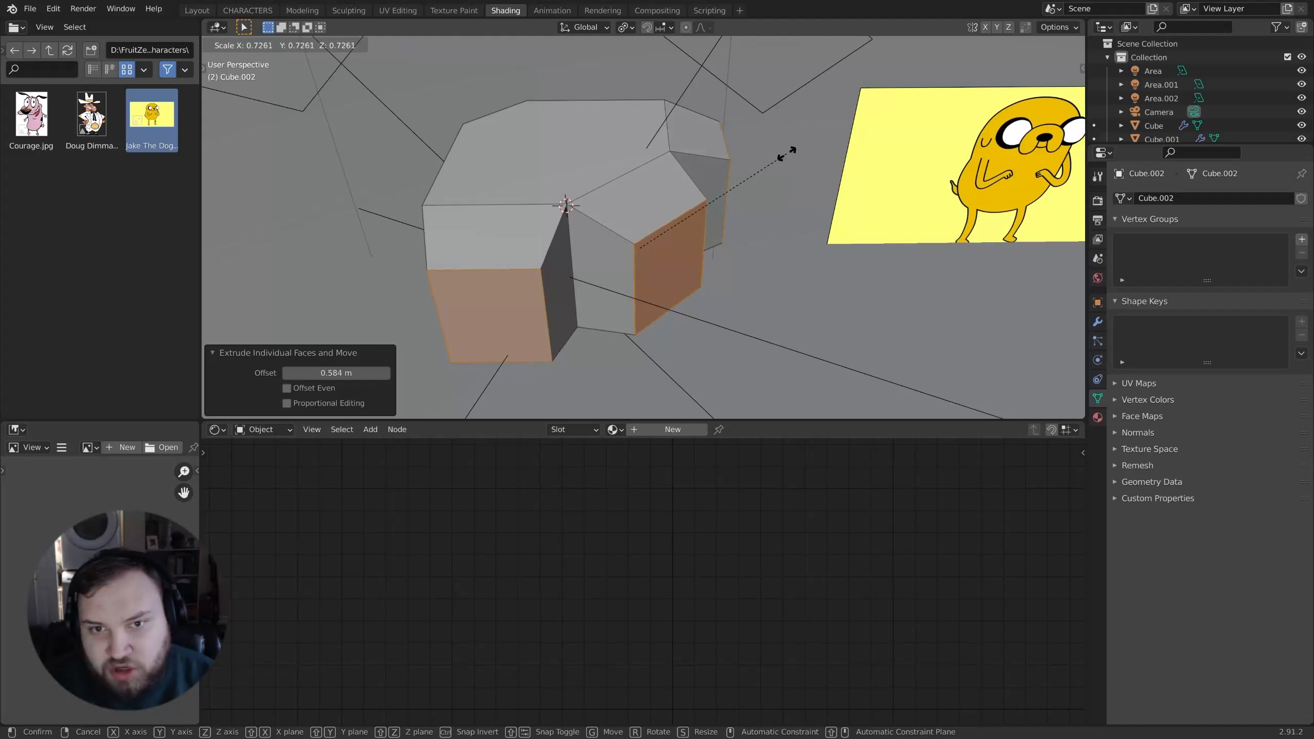
click(784, 155)
middle_drag(784, 156, 827, 178)
Step: Extrude the three finger end faces 0.859 m along their normals, scale them down, and resize the two outer ones
click(791, 212)
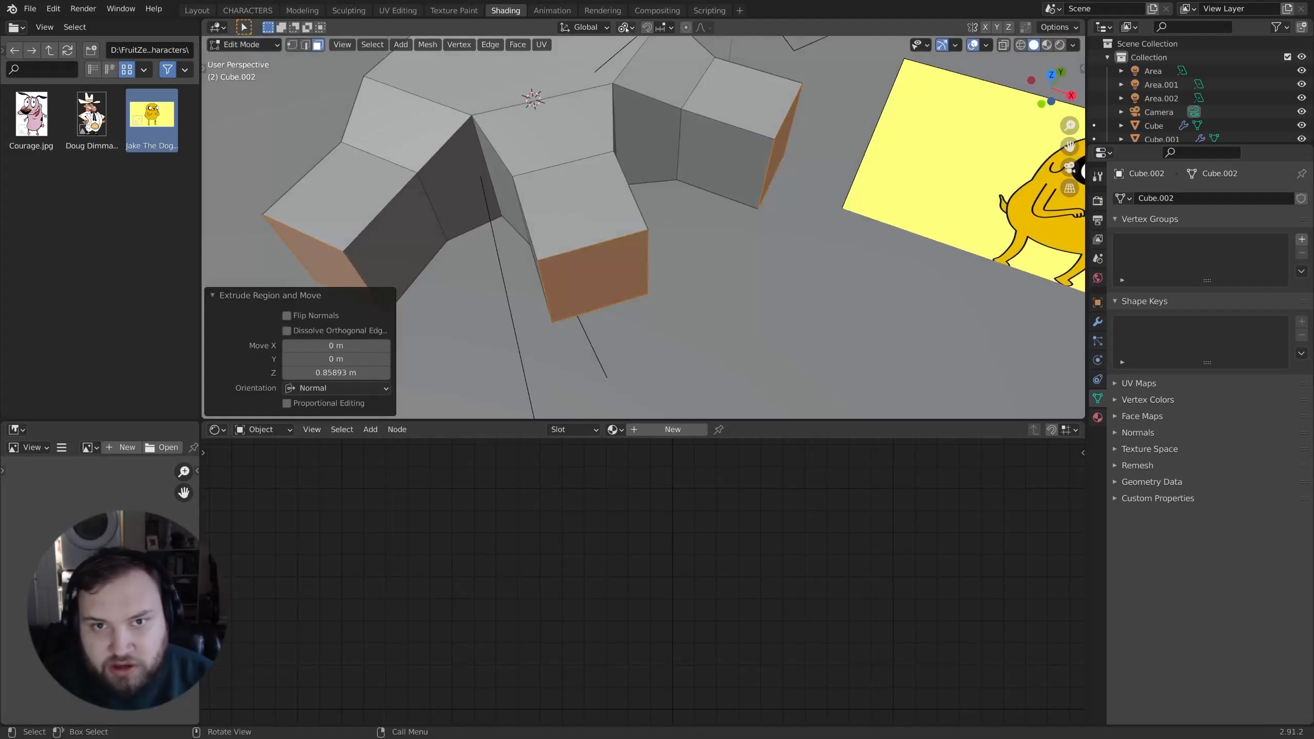
key(s)
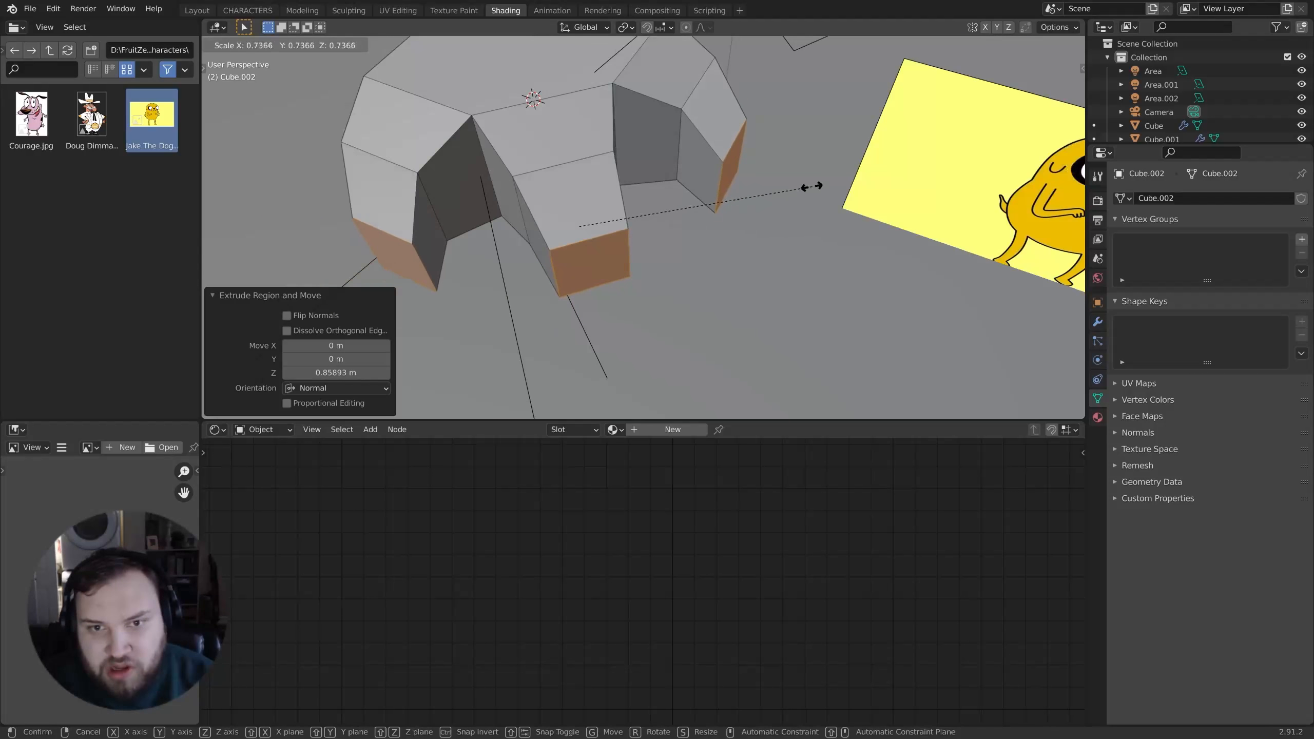
click(807, 187)
click(431, 236)
shift+click(699, 166)
key(s)
click(794, 154)
middle_drag(794, 153, 750, 129)
Step: Extrude the finger end faces another 0.754 m and move them down about 0.48 m in Z
click(423, 169)
middle_drag(717, 174, 856, 147)
key(e)
click(946, 173)
key(g)
key(z)
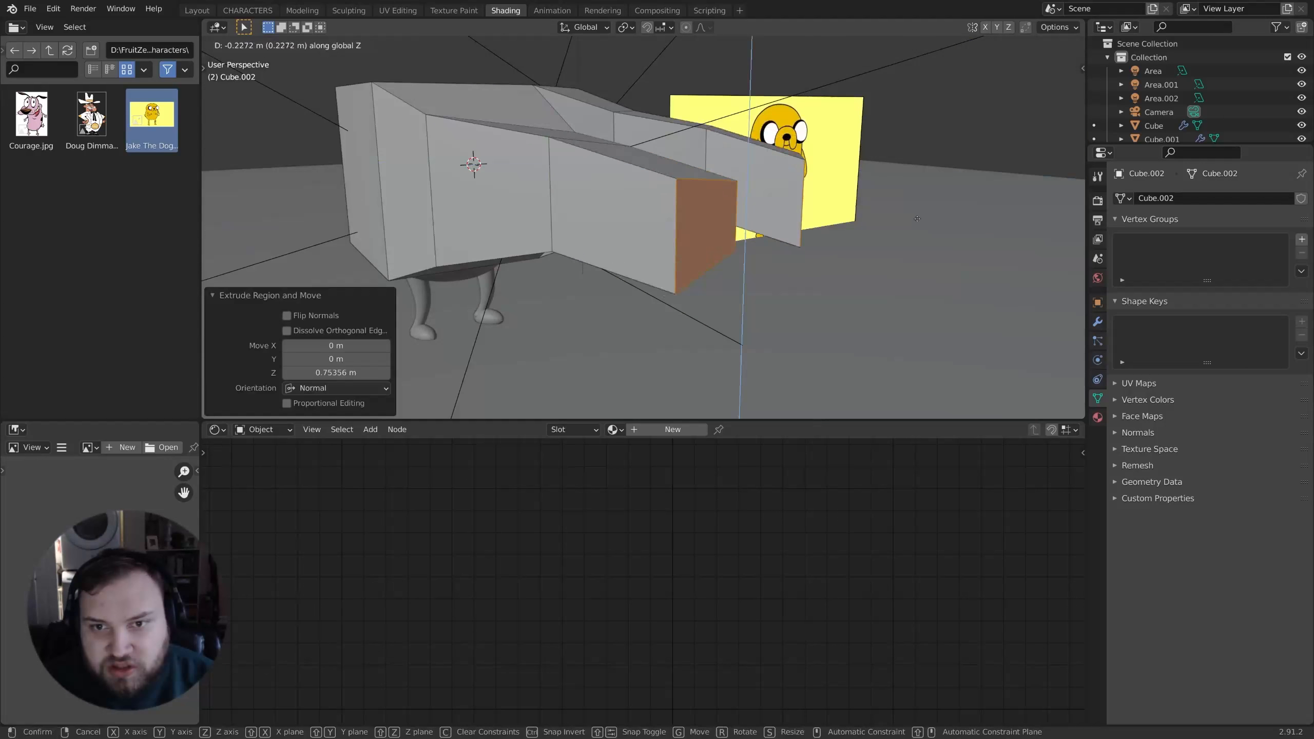
click(880, 217)
middle_drag(849, 202, 637, 284)
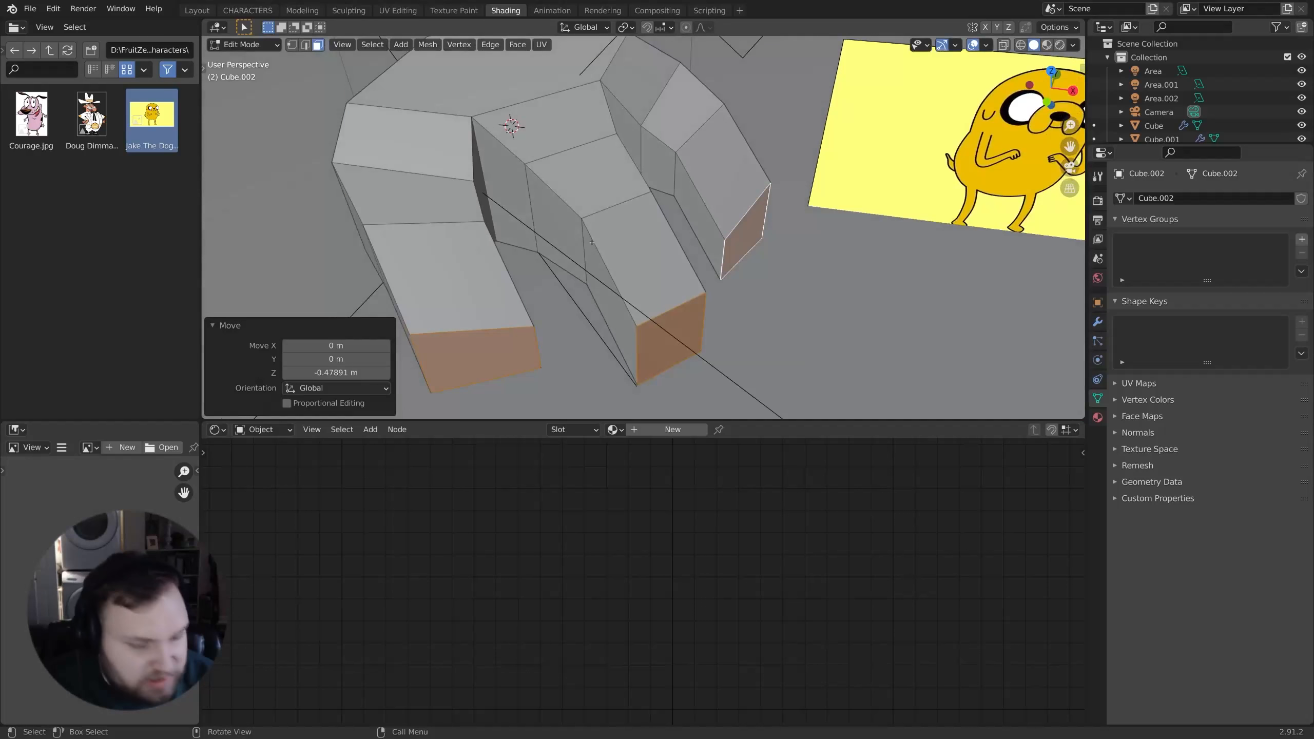
Step: Select edges across the middle finger and an edge loop around it, scaling each in the horizontal plane
key(2)
shift+click(619, 209)
key(s)
key(shift+z)
click(970, 149)
mouse_move(854, 140)
middle_down()
mouse_move(797, 221)
mouse_move(797, 156)
mouse_move(890, 142)
mouse_move(863, 147)
middle_up()
scroll(828, 173, down, 4)
alt+click(547, 243)
key(s)
key(shift+z)
click(823, 202)
Step: Adjust the selected knuckle vertices along Z, set the transform pivot to Median Point, and scale the selection
scroll(759, 203, up, 4)
key(1)
click(611, 133)
key(g)
key(z)
key(s)
right_click(820, 105)
click(625, 28)
click(660, 87)
key(s)
click(833, 117)
Step: Select the face at the hand's wrist end and scale it in the horizontal plane and then uniformly
key(Tab)
scroll(890, 150, up, 4)
mouse_move(719, 290)
middle_down()
mouse_move(772, 258)
mouse_move(716, 263)
middle_up()
key(Tab)
middle_drag(634, 243, 660, 243)
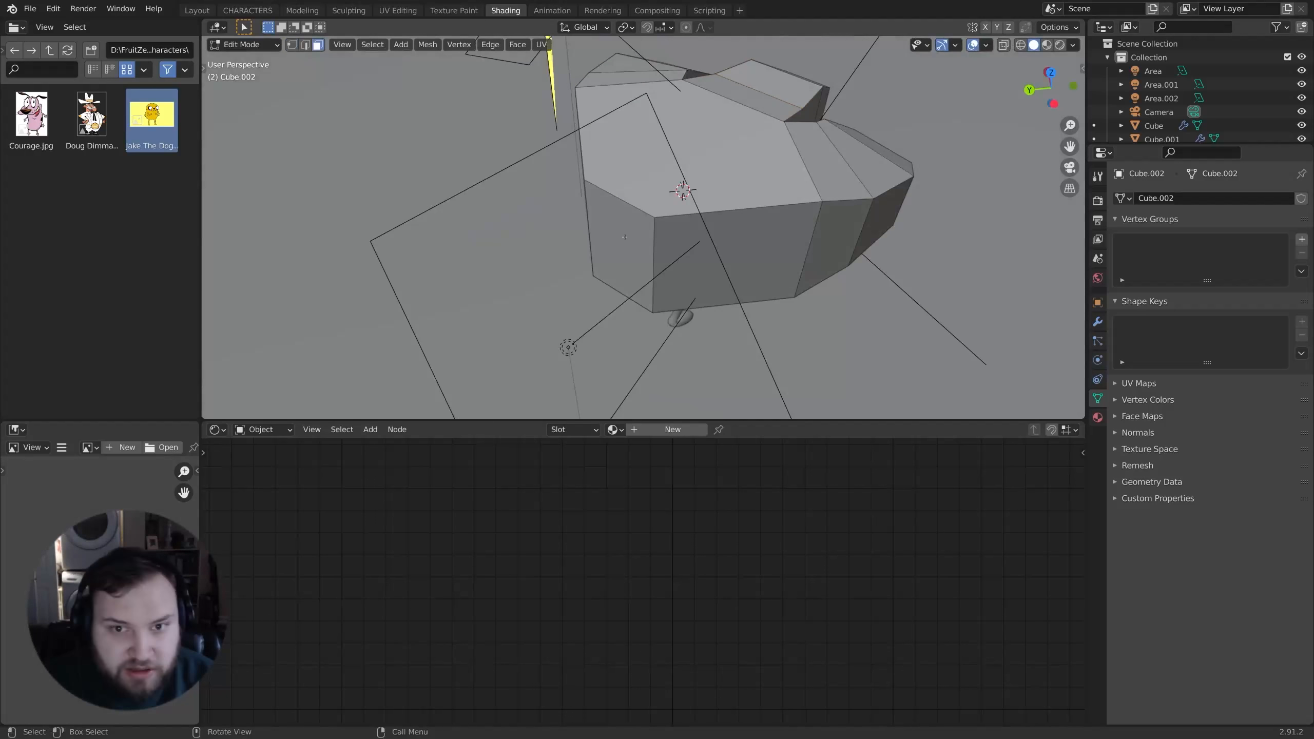
key(s)
key(shift+z)
click(864, 299)
middle_drag(864, 298, 781, 279)
middle_drag(781, 280, 795, 155)
click(884, 286)
key(s)
click(868, 266)
Step: Leave Edit Mode and smooth the hand with a level 3 subdivision
key(Tab)
key(ctrl+3)
scroll(724, 182, up, 3)
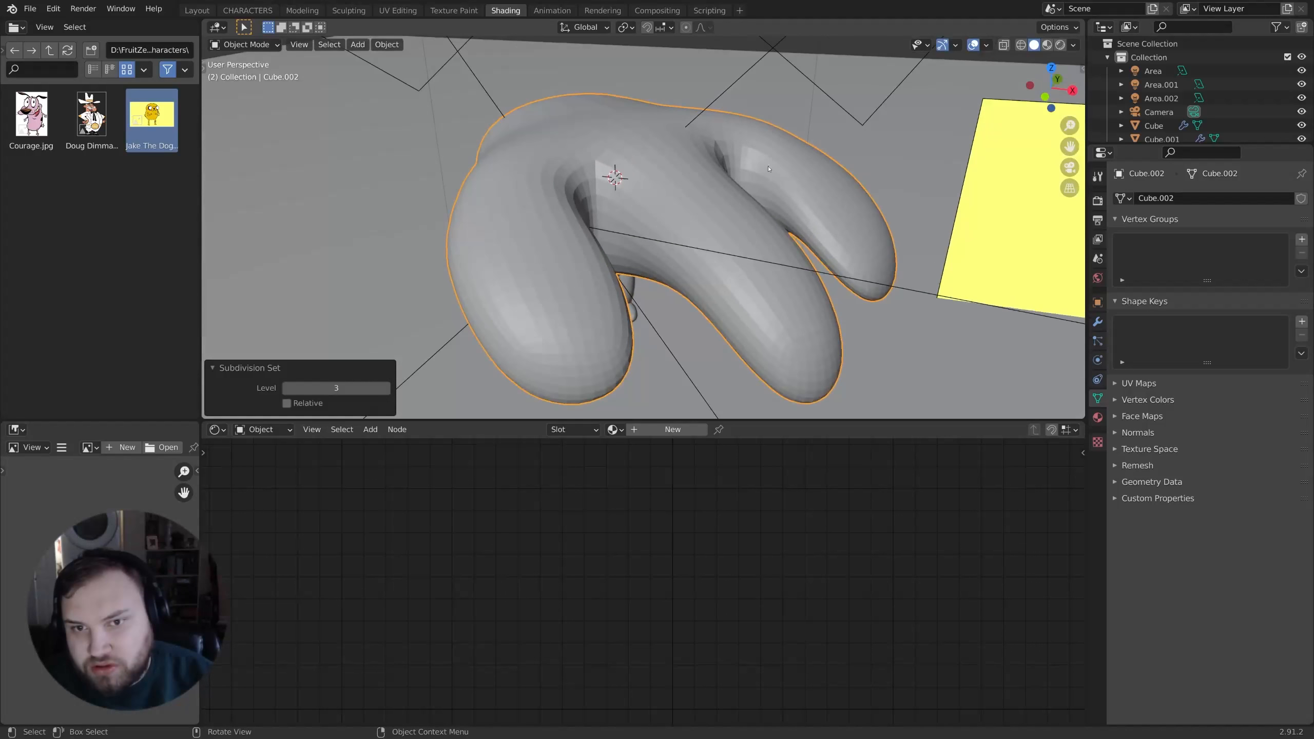
Step: Reopen the hand for editing and, with X-ray on, move the vertices along its outer edge farthest from the reference image
key(Tab)
middle_drag(651, 228, 648, 274)
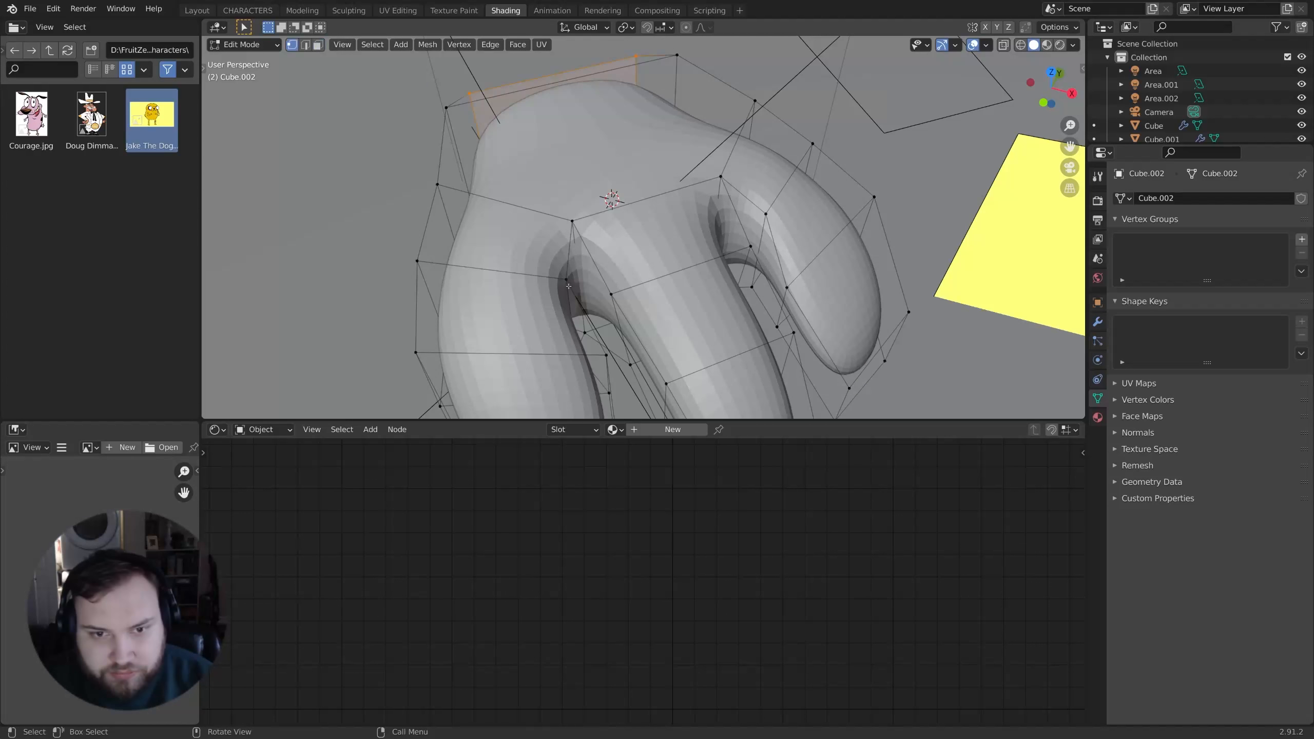
mouse_move(563, 275)
middle_down()
mouse_move(586, 282)
mouse_move(577, 194)
middle_up()
click(582, 261)
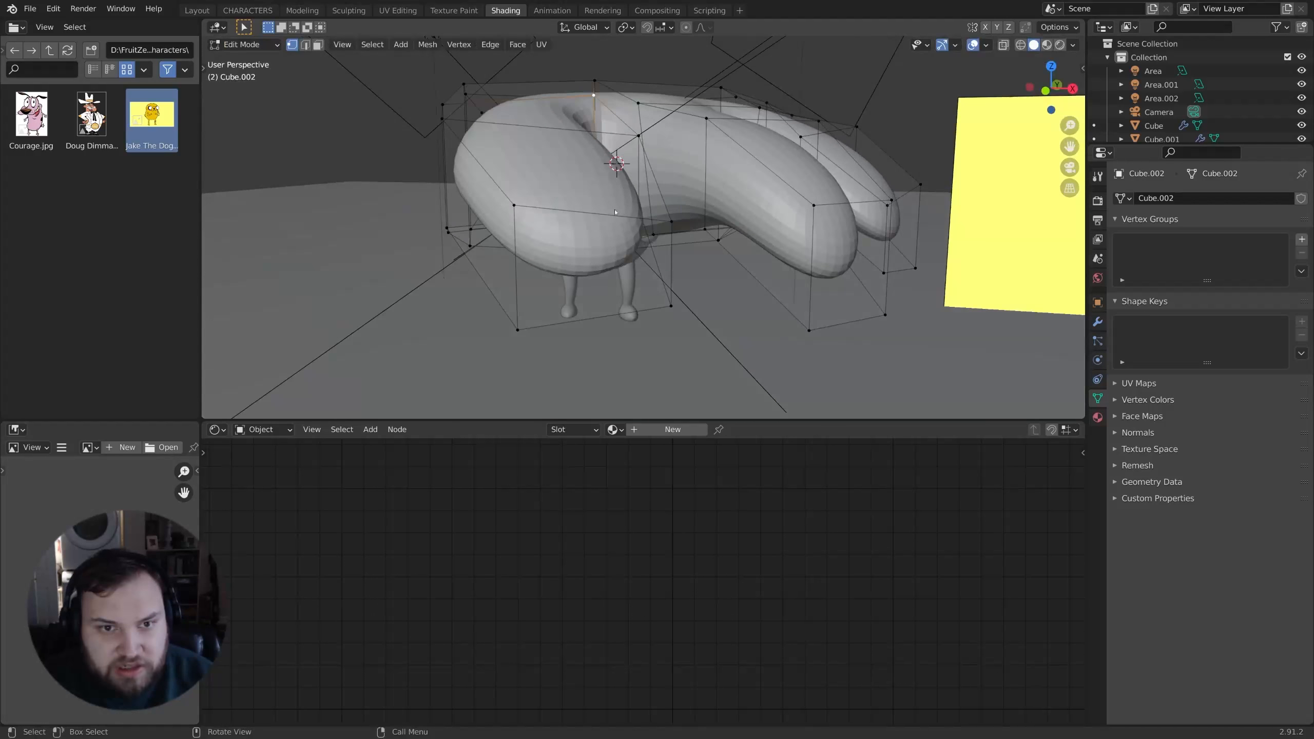
key(shift+z)
middle_drag(484, 190, 451, 181)
scroll(413, 130, down, 5)
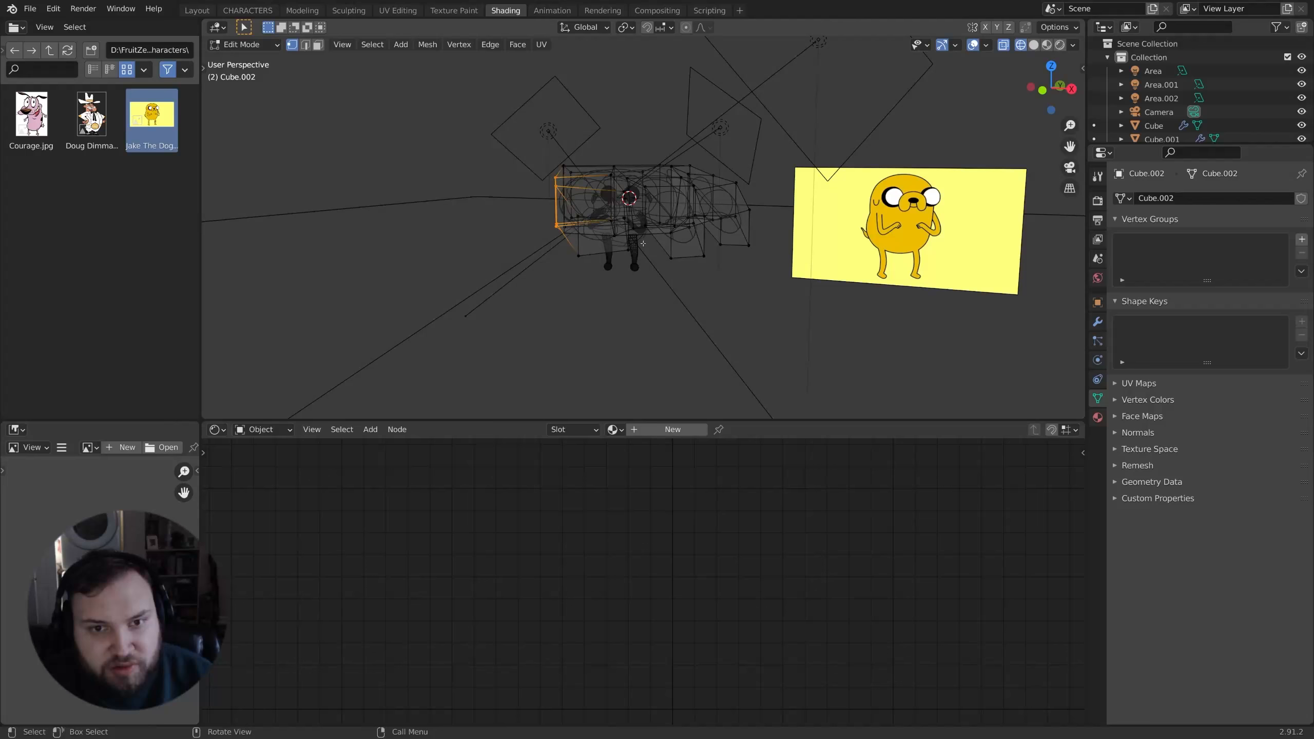
key(g)
click(772, 217)
Step: Box-select the vertices on the outer side of the finger nearest the reference image and move them inward
key(shift+z)
key(shift+z)
drag(745, 161, 686, 236)
key(g)
click(735, 212)
key(shift+z)
mouse_move(819, 197)
middle_down()
mouse_move(770, 284)
mouse_move(692, 238)
middle_up()
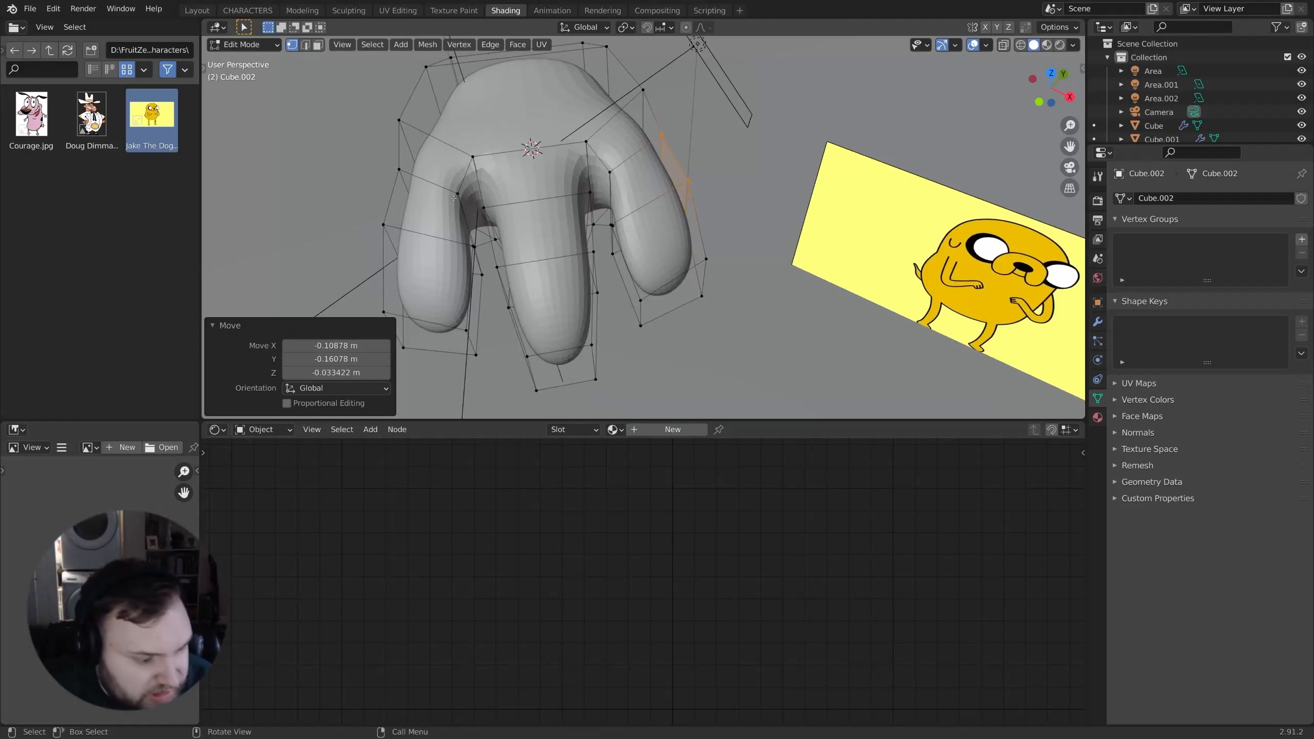
Step: Select the vertex in the gap beside the middle finger and move it, keeping its height fixed
middle_drag(454, 197, 585, 290)
click(491, 284)
key(g)
click(494, 286)
key(g)
click(603, 344)
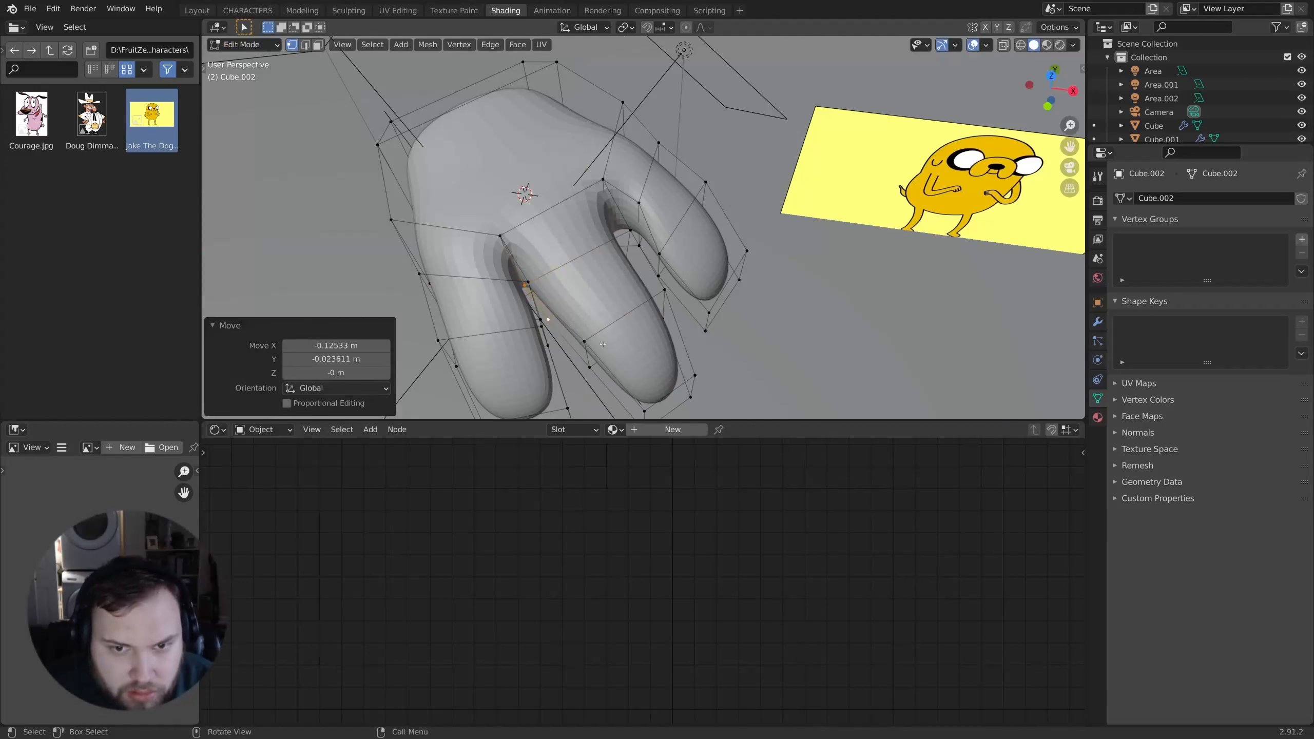
key(g)
key(shift+z)
click(608, 336)
Step: Move the vertices along the side of the middle finger in the horizontal plane
middle_drag(608, 336, 590, 269)
key(g)
key(shift+z)
click(672, 321)
middle_drag(672, 321, 632, 280)
key(g)
key(shift+z)
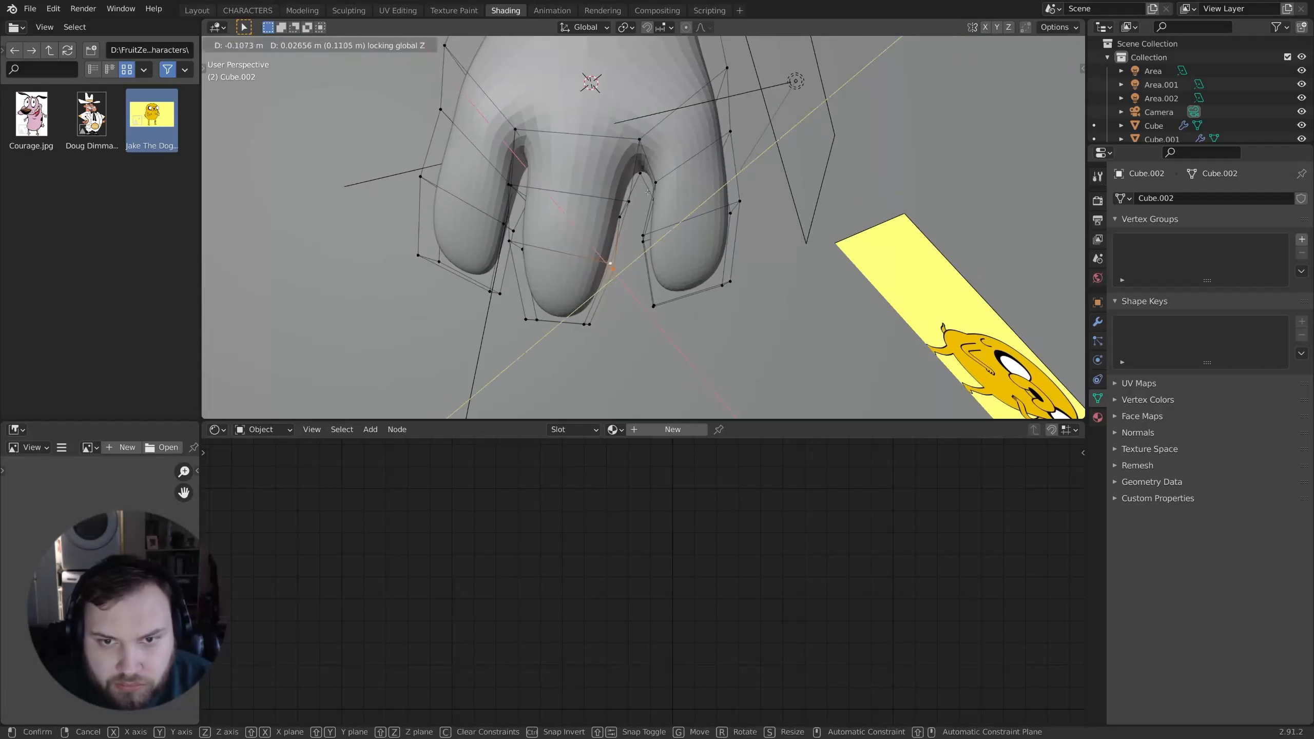
click(648, 192)
Step: Select further vertices around the finger gaps and move them to refine the finger outlines
middle_drag(649, 192, 650, 176)
click(732, 141)
middle_drag(732, 141, 634, 156)
click(643, 126)
click(481, 220)
key(g)
click(497, 212)
scroll(702, 171, up, 4)
scroll(729, 245, down, 4)
Step: In face selection mode, select the face loop around an outer finger's tip, then move and rotate it
middle_drag(729, 246, 545, 191)
key(3)
click(583, 221)
alt+click(768, 228)
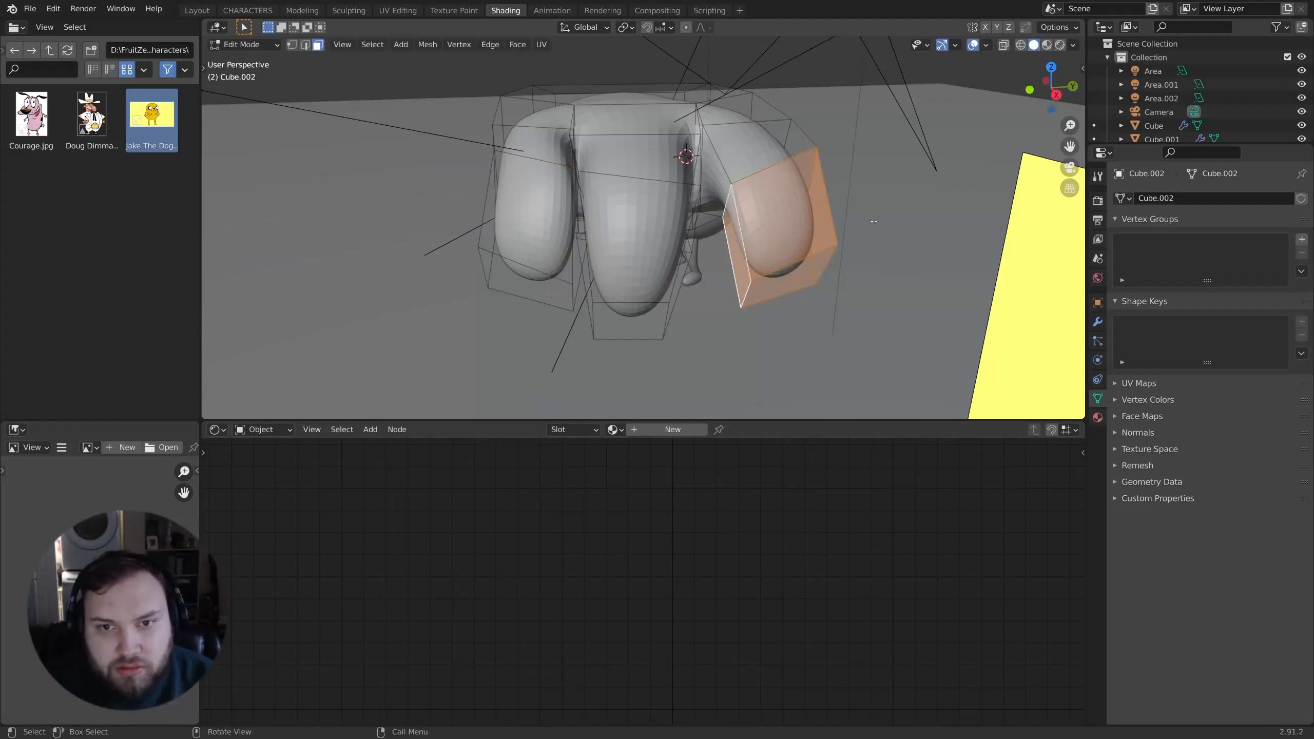
key(g)
click(750, 231)
key(r)
click(745, 238)
Step: Select the middle finger's end geometry and edge loop and scale them down
click(630, 321)
middle_drag(635, 315, 612, 191)
click(727, 260)
click(758, 181)
middle_drag(758, 181, 736, 196)
key(s)
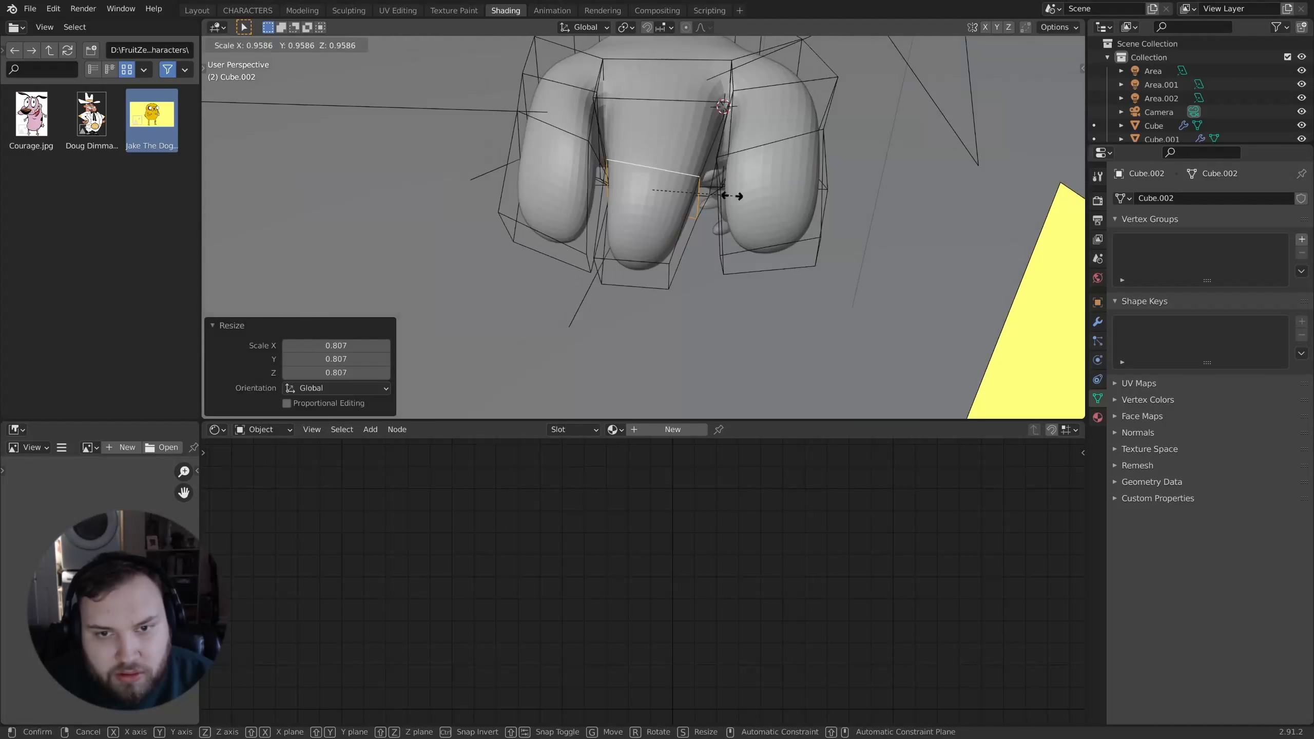
Step: Move the face loop of the outer finger beside the middle finger and leave Edit Mode
key(3)
alt+click(771, 179)
key(g)
click(776, 171)
key(Tab)
Step: Scale the whole hand to 0.420 to bring it closer to the character's proportions
middle_drag(806, 285, 912, 210)
key(s)
click(700, 219)
scroll(720, 204, up, 5)
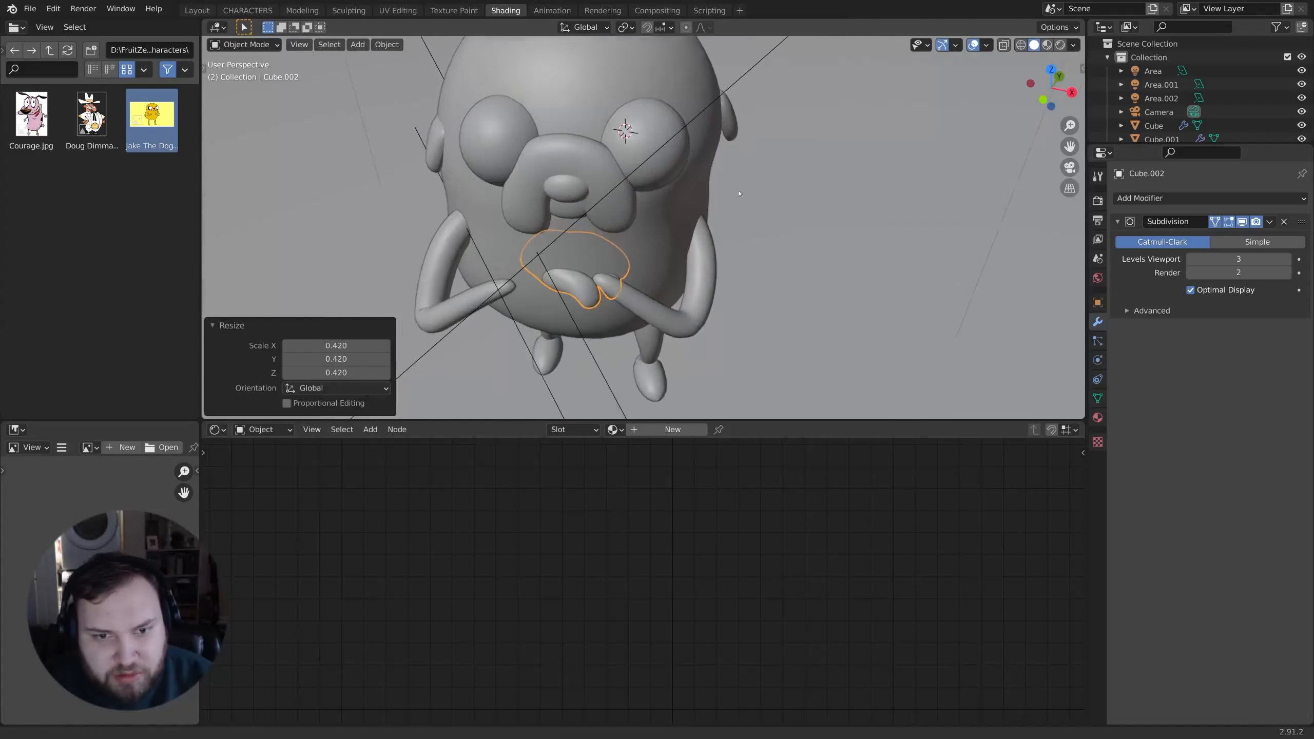
Step: Move the hand toward the end of the character's forearm
click(735, 179)
key(g)
click(759, 221)
key(g)
middle_drag(758, 220, 788, 270)
click(849, 197)
Step: Reopen the hand for editing and move the selected geometry to meet the end of the arm
shift+middle_drag(650, 326, 819, 285)
key(Tab)
key(g)
click(819, 284)
click(807, 311)
middle_drag(725, 290, 657, 218)
Step: In vertex selection mode, move the wrist-end vertices to fit around the forearm and leave Edit Mode
key(1)
key(shift+z)
key(shift+z)
middle_drag(668, 310, 724, 383)
click(745, 296)
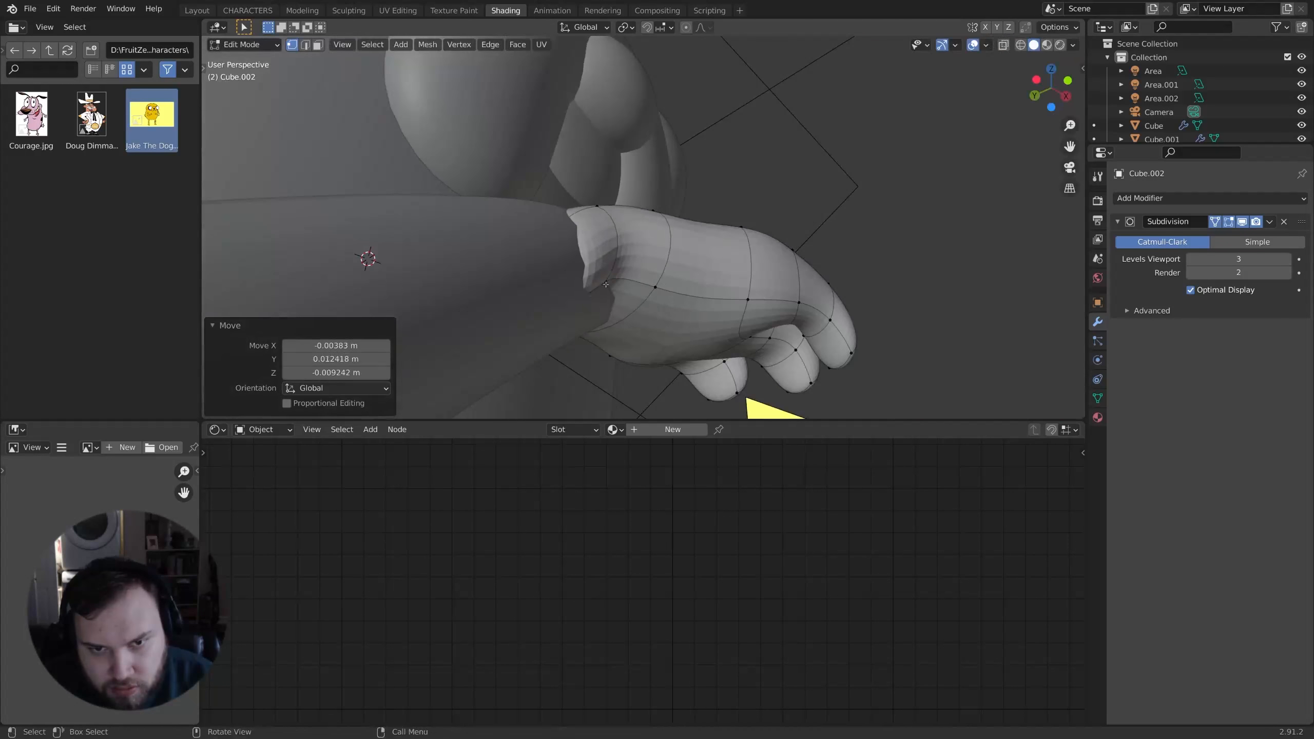
key(g)
middle_drag(745, 297, 807, 280)
click(672, 279)
key(Tab)
Step: Move the hand onto the wrist, including a shift limited to the horizontal plane
middle_drag(807, 280, 780, 304)
click(830, 277)
key(g)
click(862, 324)
click(911, 341)
key(g)
key(shift+z)
click(862, 397)
Step: Freely rotate the hand to follow the forearm's direction and move it into place on the wrist
key(r)
key(r)
click(828, 298)
key(g)
click(876, 293)
middle_drag(620, 262, 632, 244)
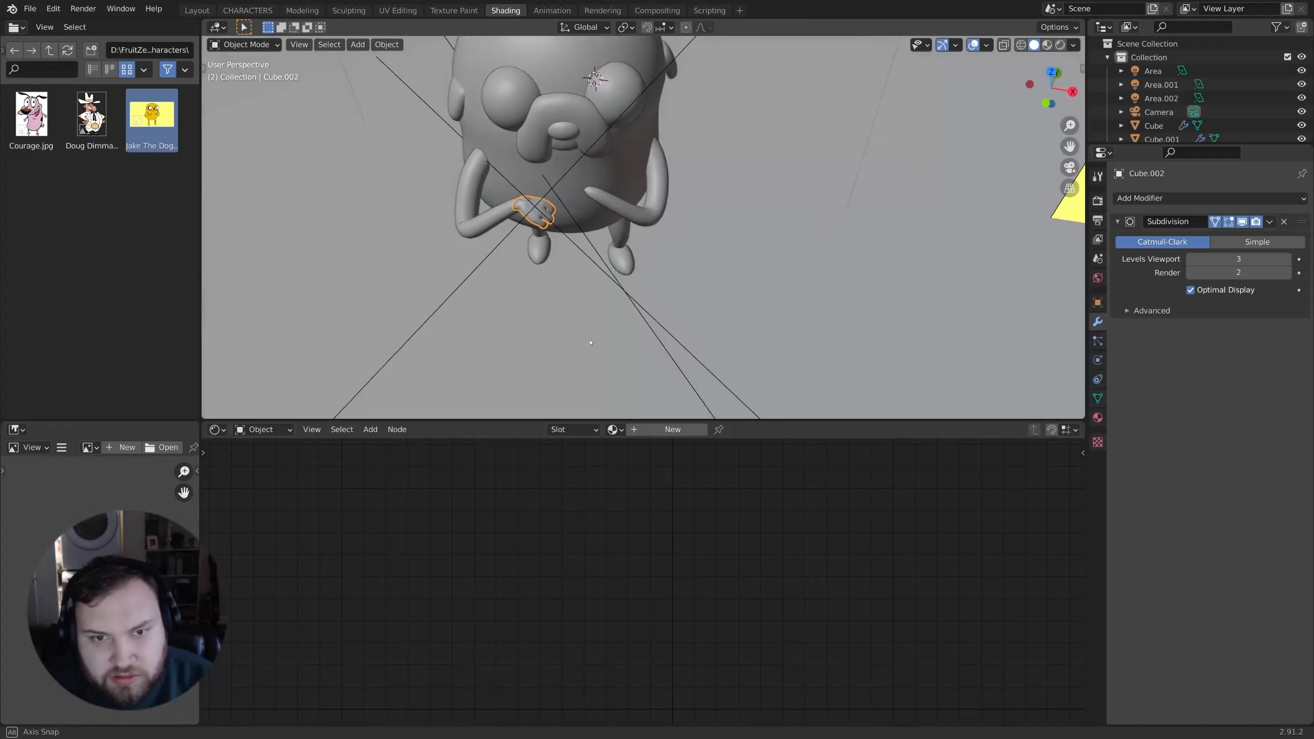
Step: Duplicate the finished hand and move the copy toward the other arm
scroll(639, 226, up, 4)
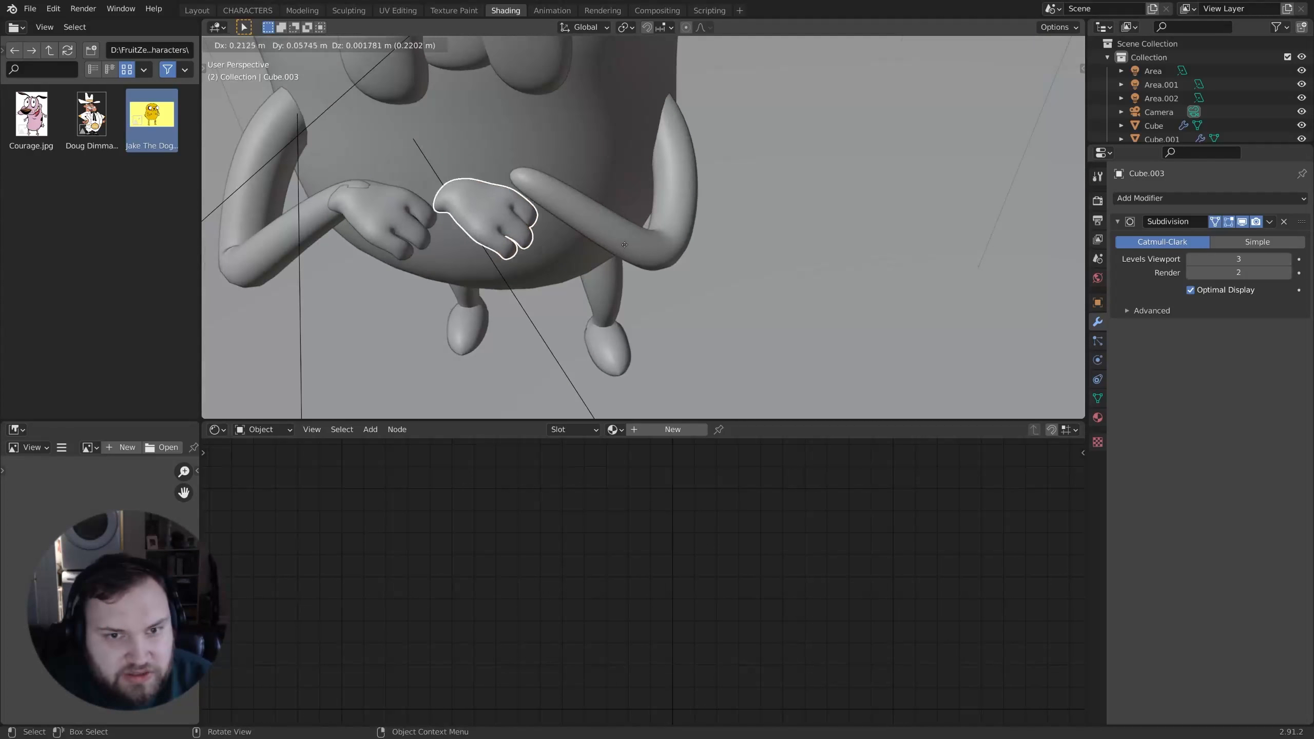
click(649, 248)
click(484, 316)
Step: Rotate the copied hand and move it onto the other wrist, turning it about -21° around global Z
middle_drag(485, 317, 807, 316)
key(r)
click(672, 223)
key(g)
click(757, 316)
key(g)
click(748, 291)
key(r)
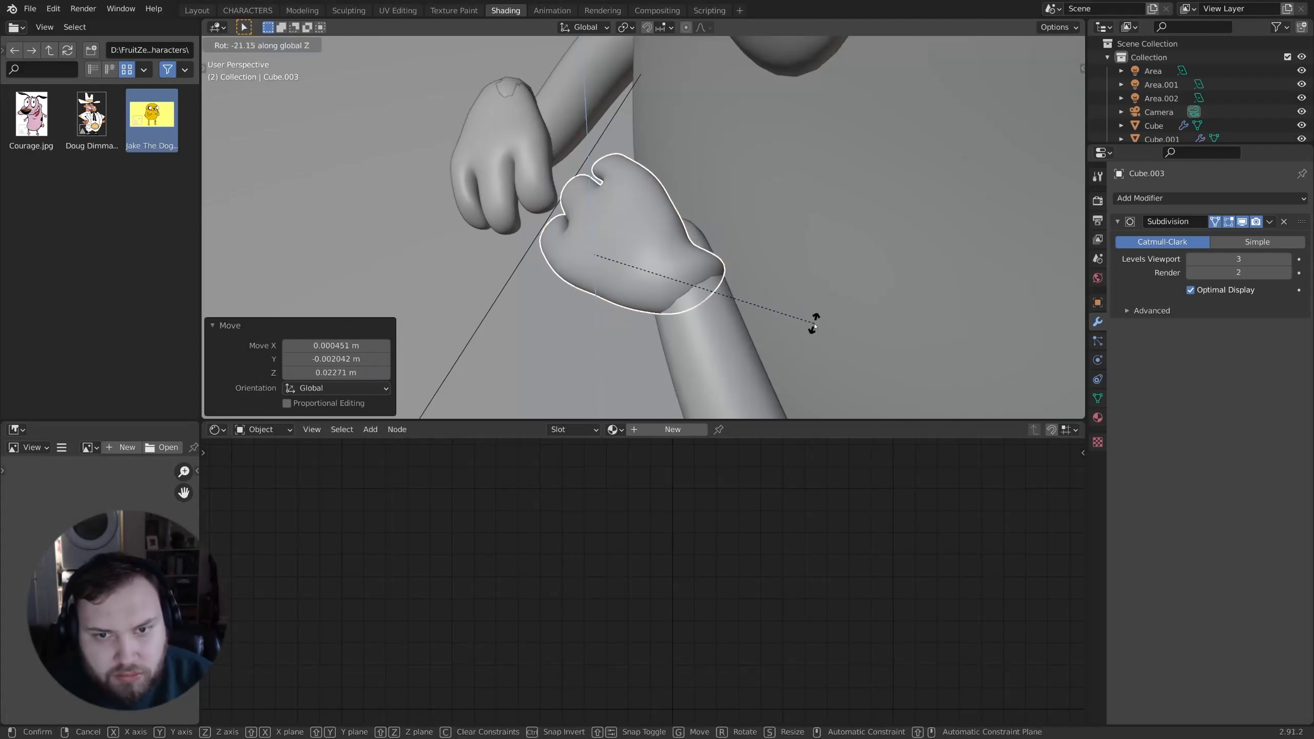
click(815, 320)
Step: Edit the arm curve and move its wrist-end control points into the copied hand
click(806, 248)
key(Tab)
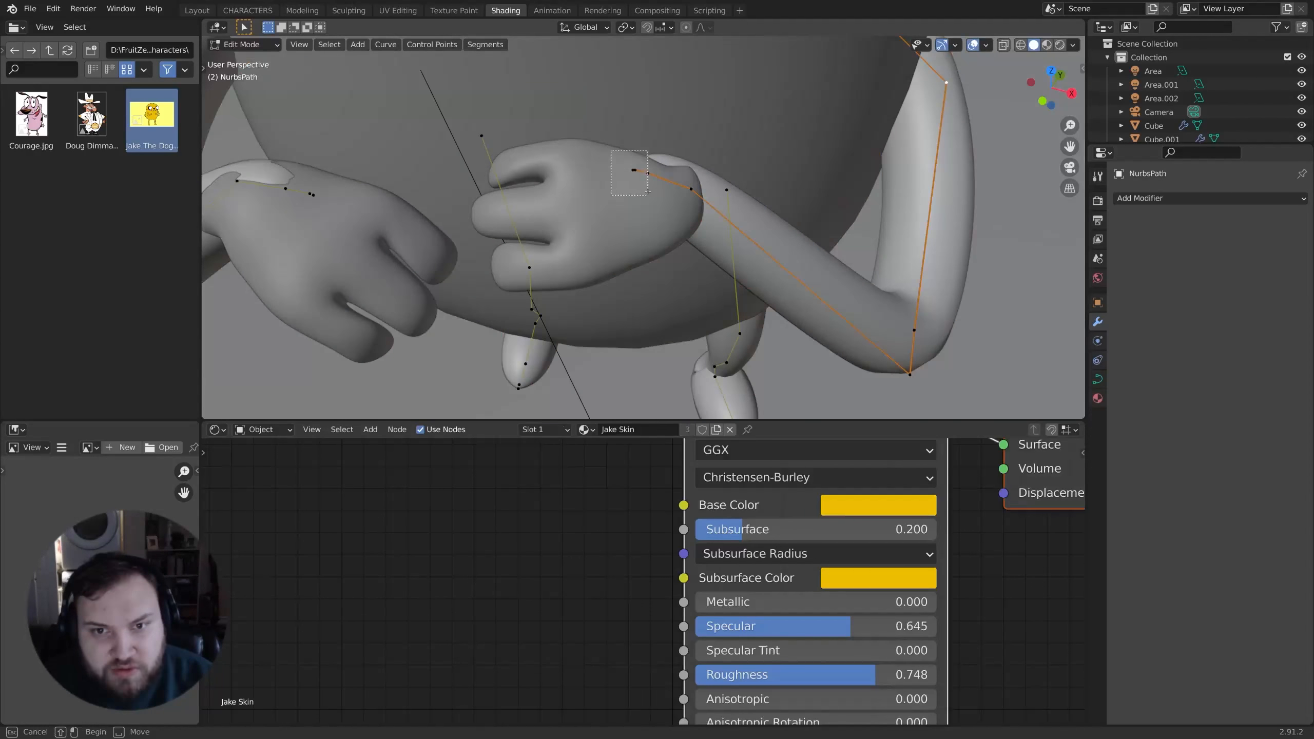
drag(648, 191, 648, 194)
middle_drag(648, 194, 679, 183)
key(g)
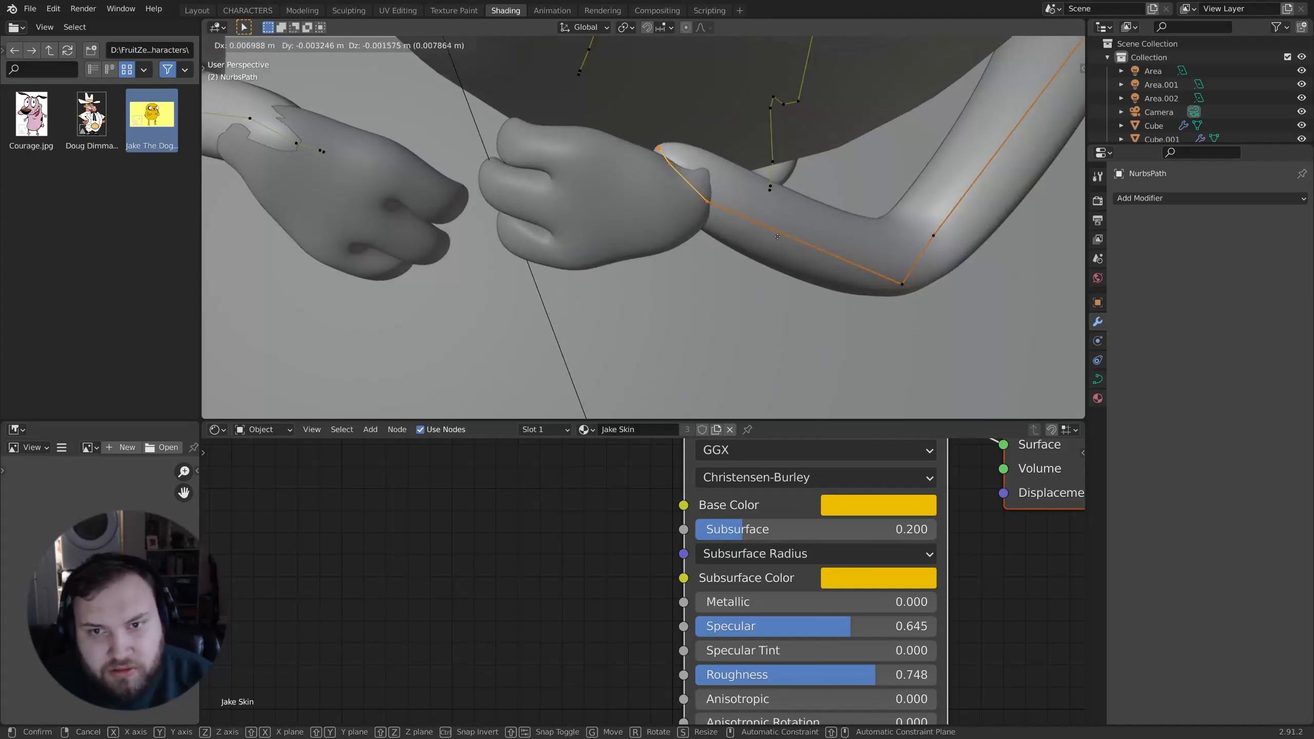
click(801, 218)
Step: Rotate and move the copied hand to line it up with the forearm
key(r)
click(791, 197)
key(g)
mouse_move(792, 197)
middle_down()
mouse_move(744, 258)
mouse_move(739, 233)
middle_up()
click(740, 254)
Step: Move and rotate the copied hand's wrist geometry to fit the arm, and leave Edit Mode
key(shift+z)
key(g)
click(717, 259)
key(r)
click(757, 283)
key(g)
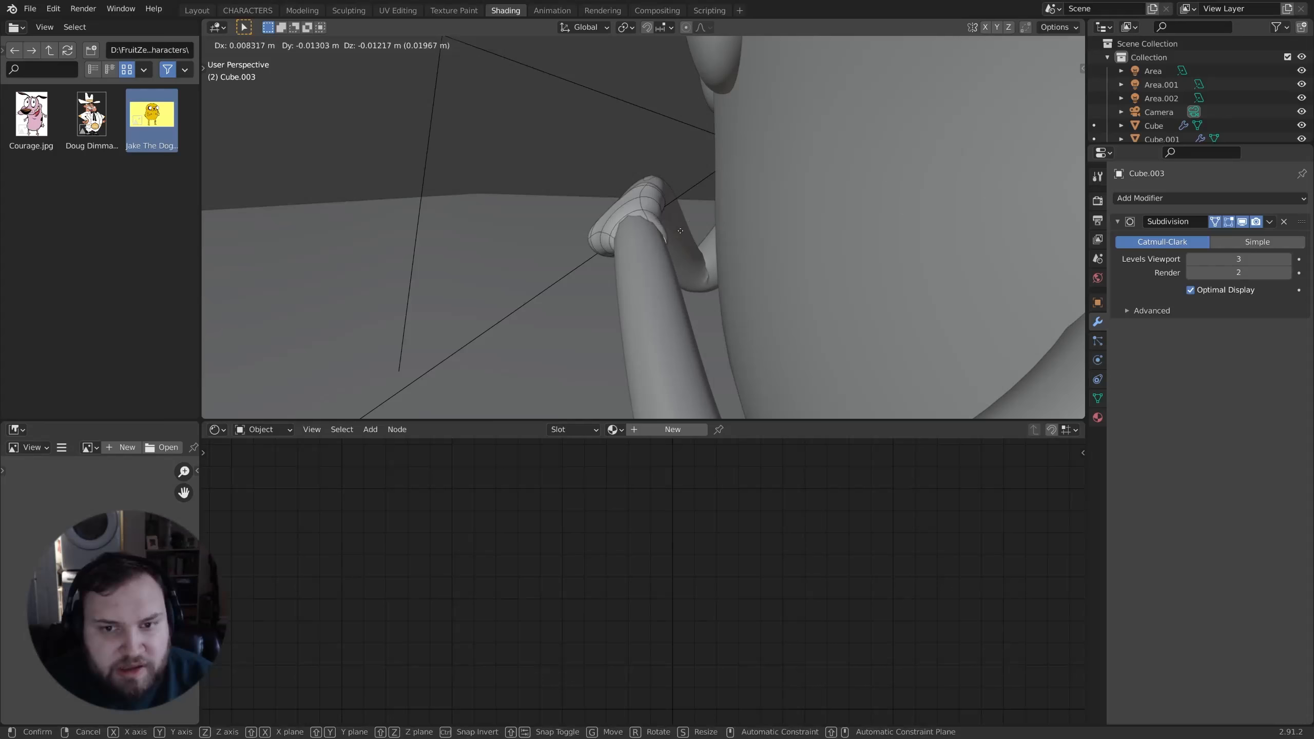
click(681, 230)
key(Tab)
scroll(791, 237, down, 6)
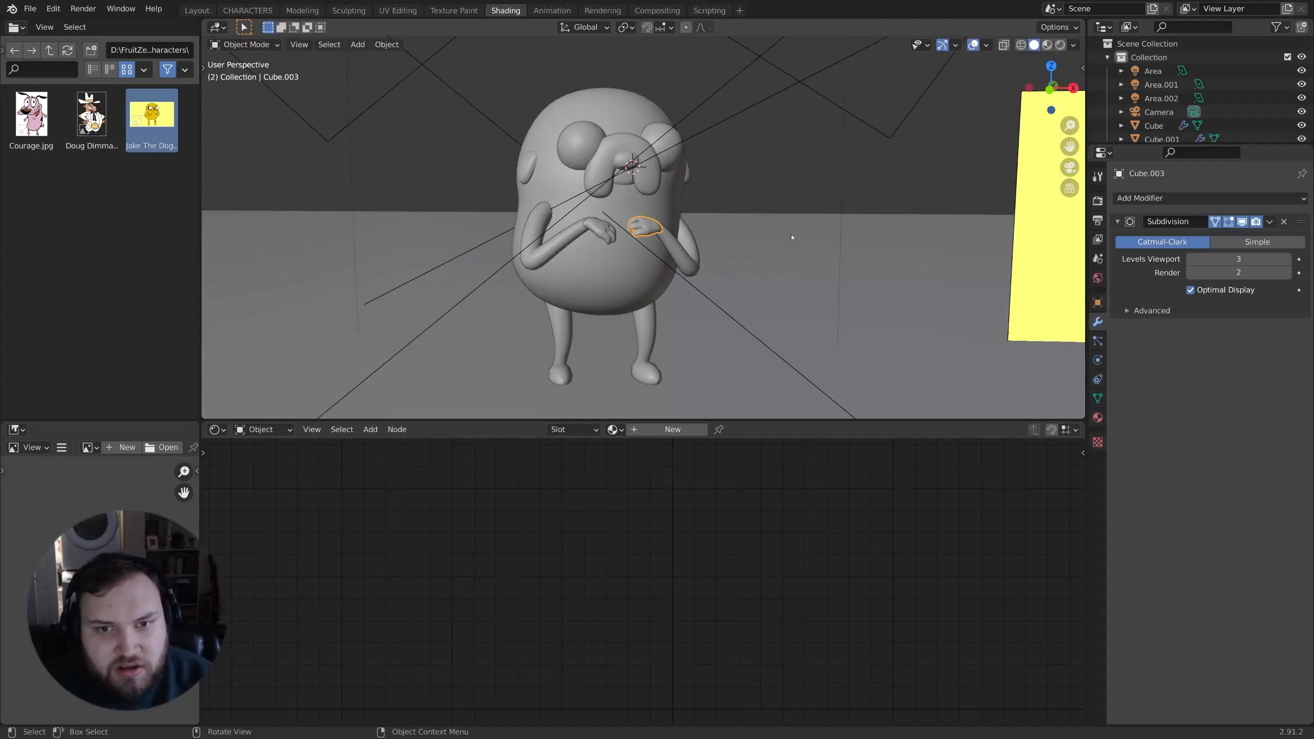
key(a)
shift+middle_drag(791, 237, 784, 207)
scroll(777, 240, down, 3)
key(alt+a)
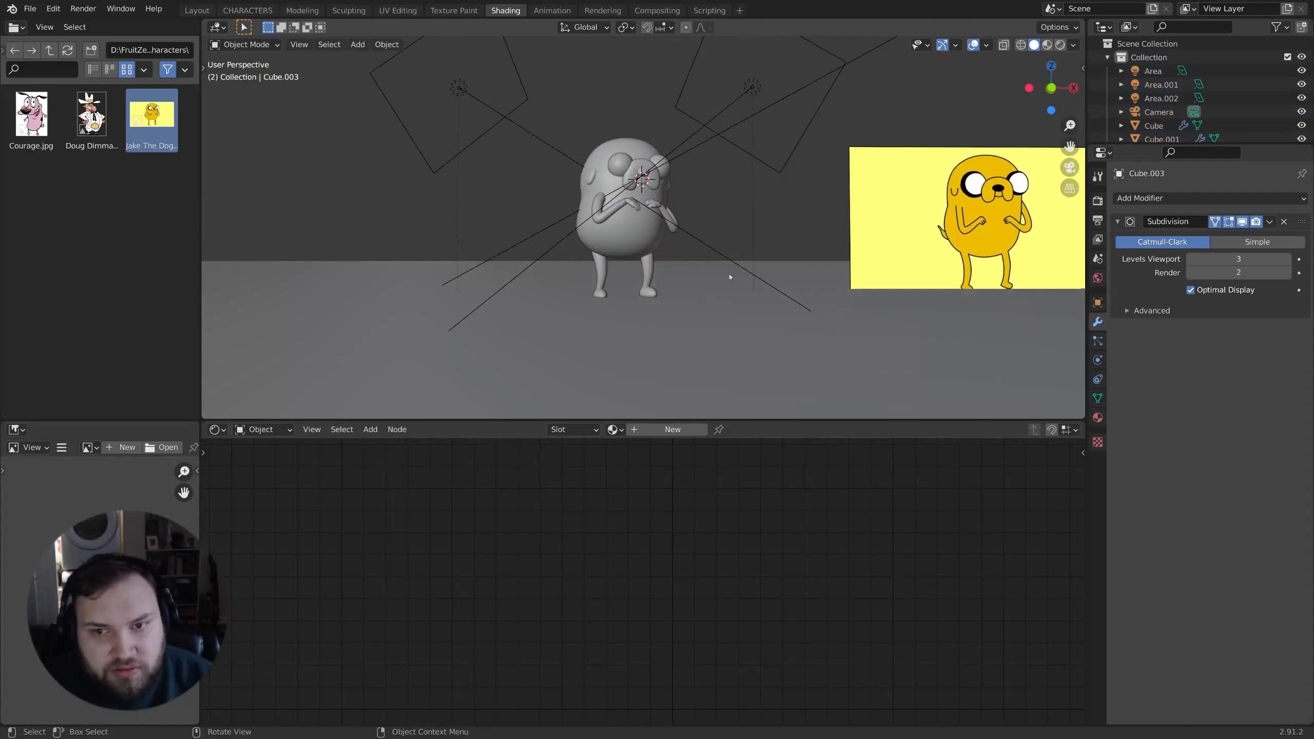
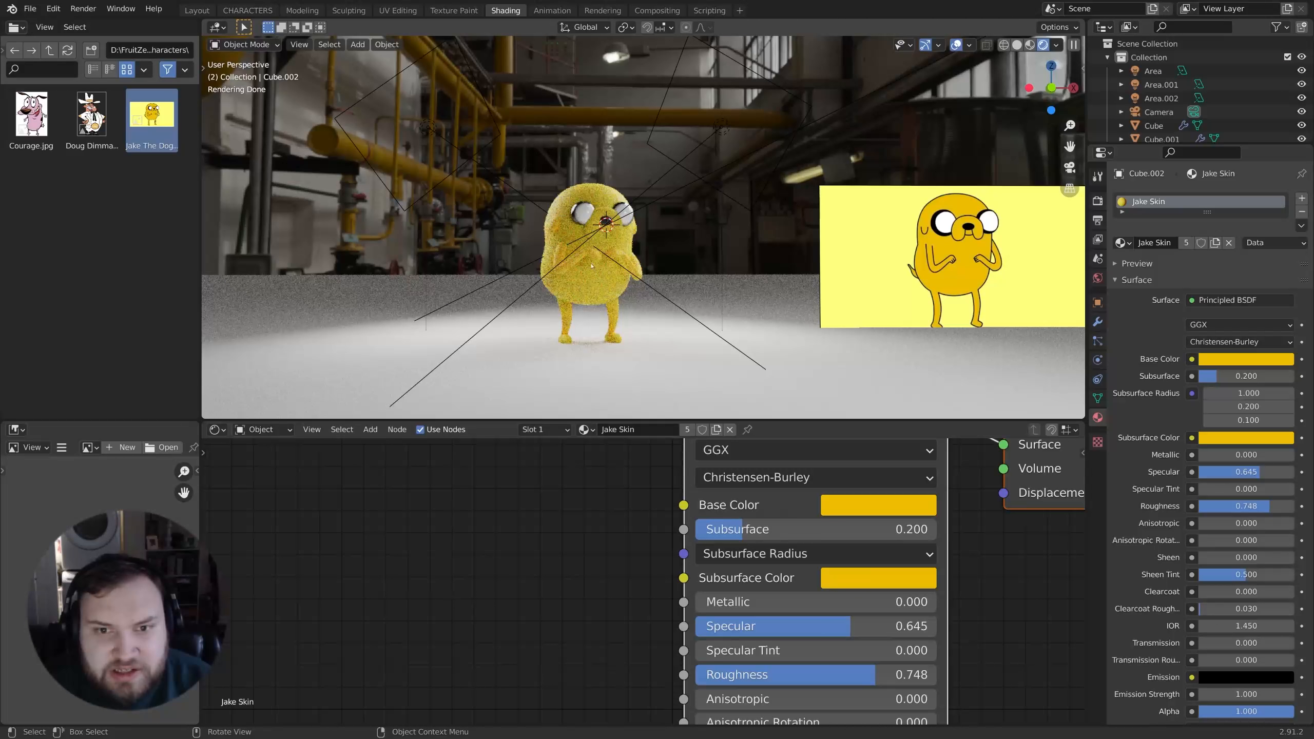
Step: Select the ear's linked geometry on the body, scale it to 1.279, rotate it and leave Edit Mode
click(711, 253)
key(Tab)
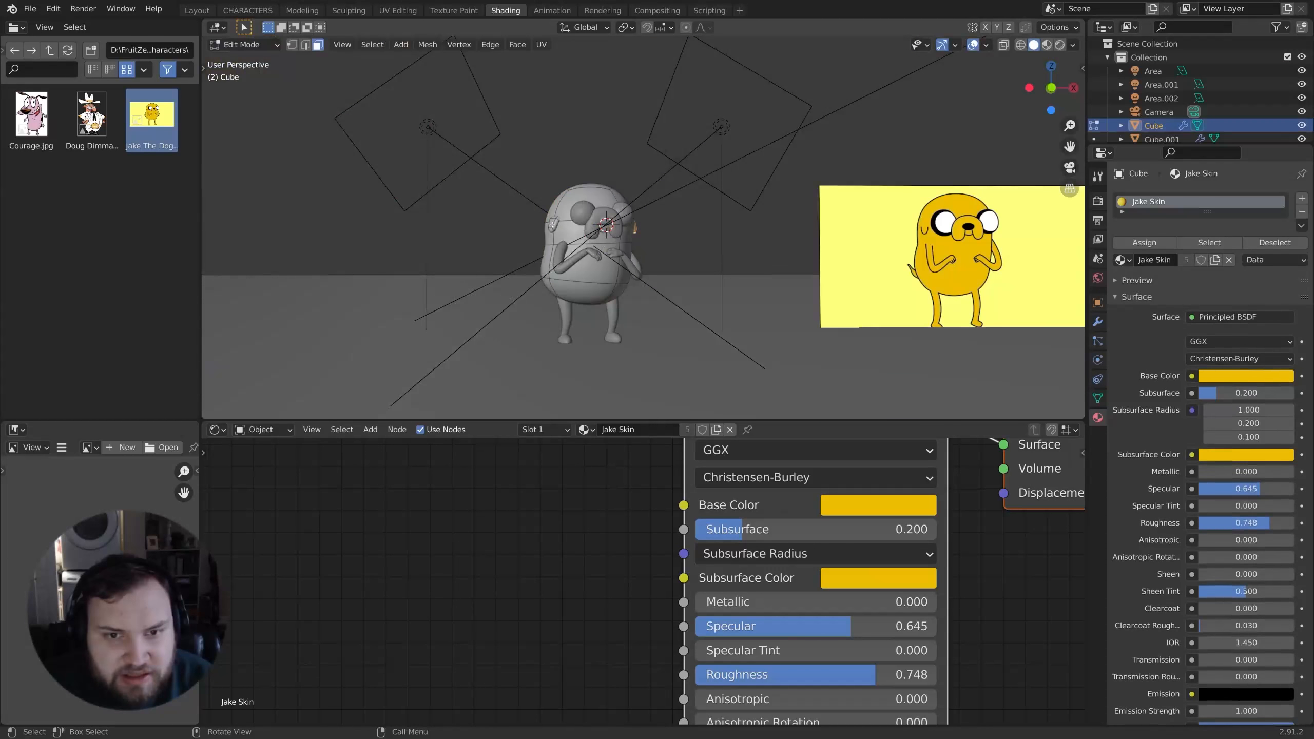
key(l)
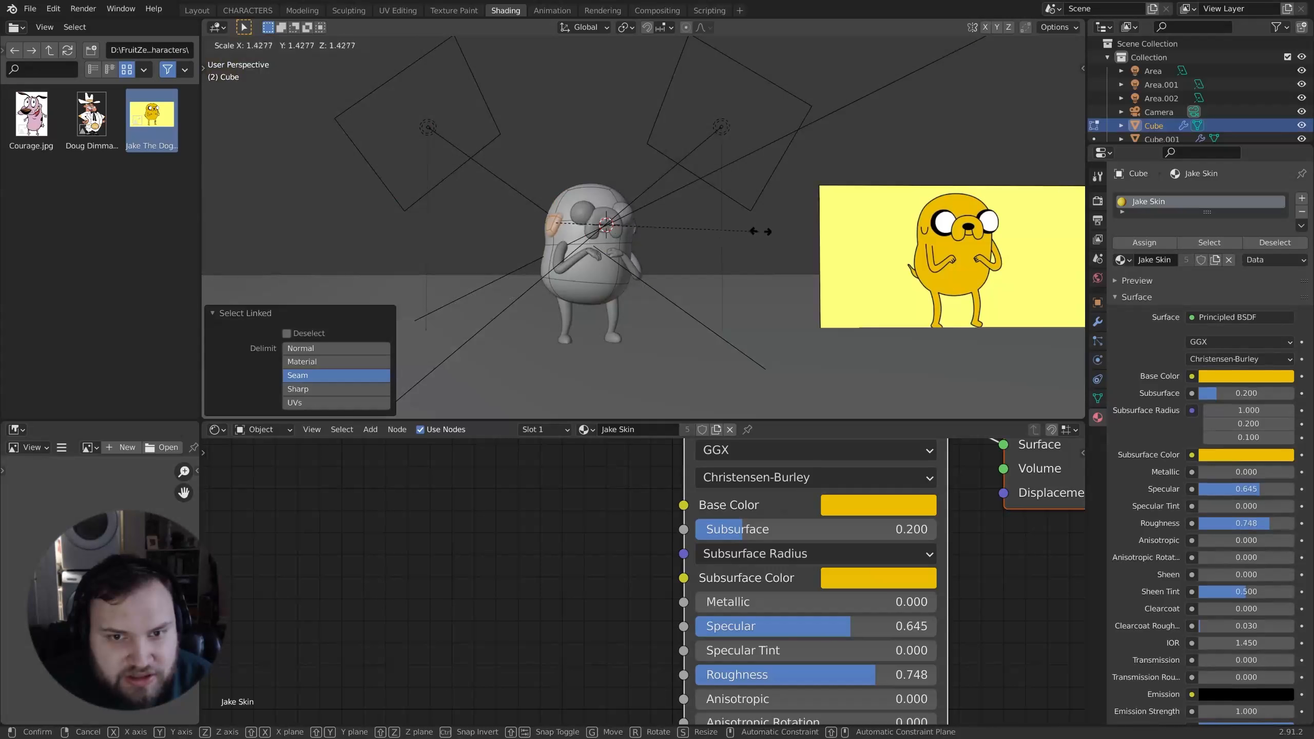
click(736, 247)
key(r)
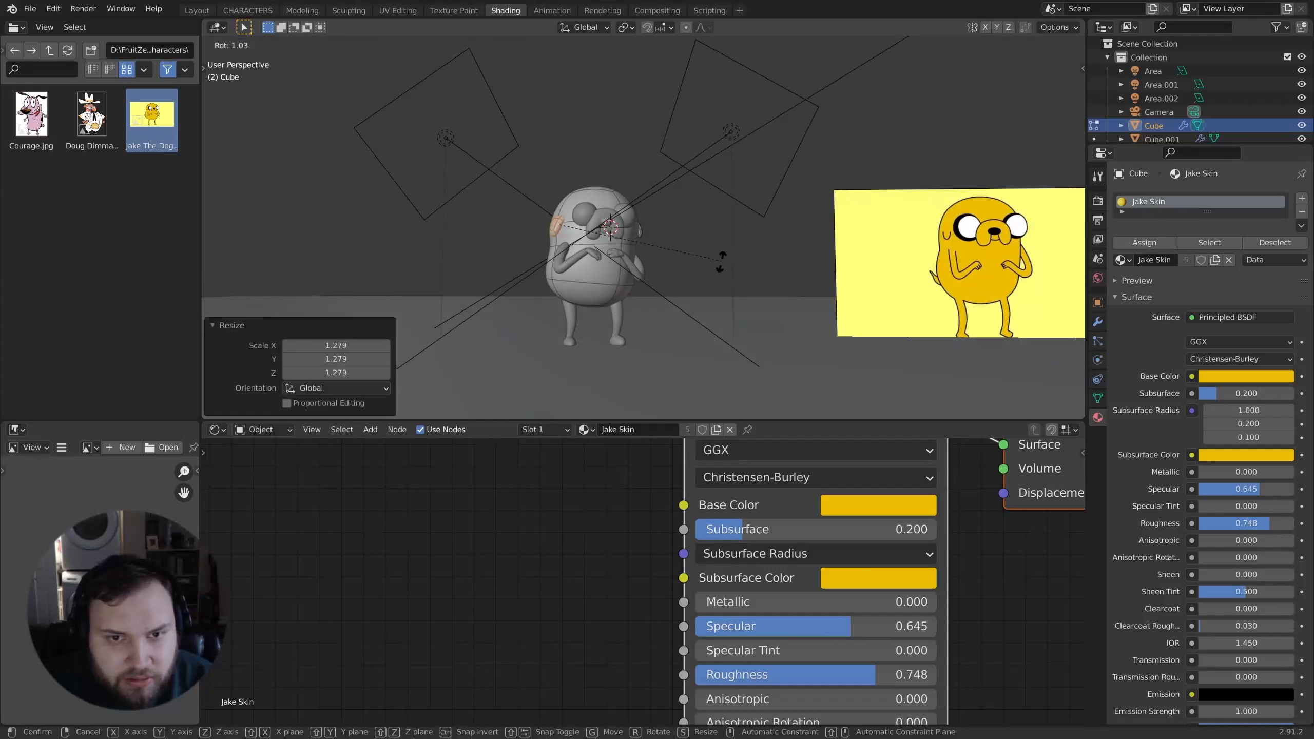
click(709, 274)
key(Tab)
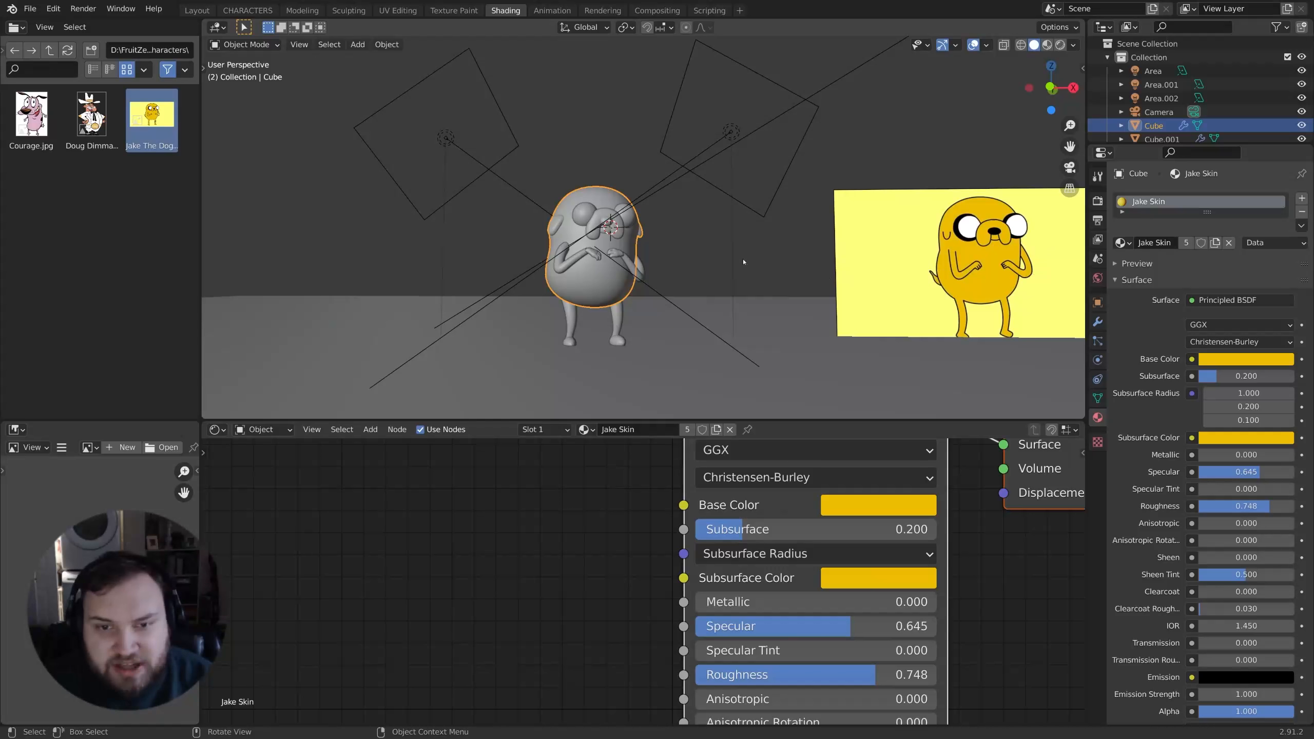
key(z)
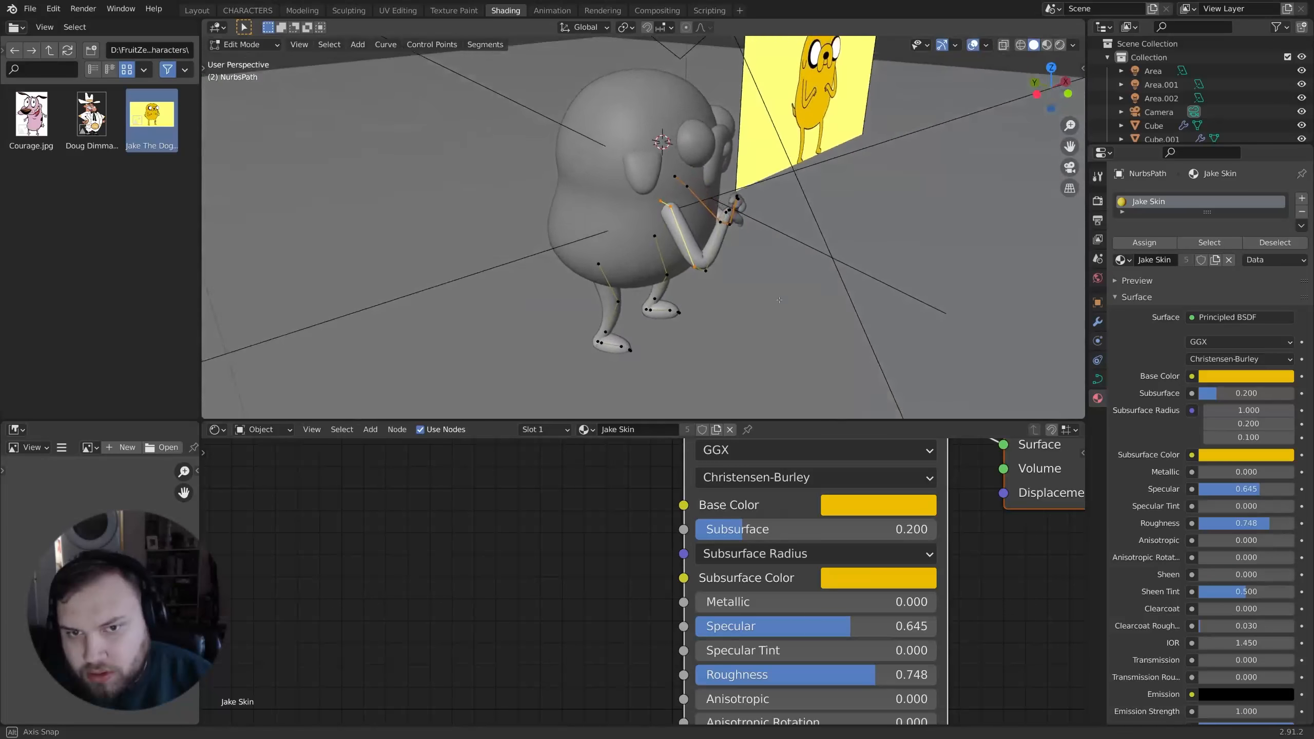
Step: Duplicate an arm curve within the limb object and rotate and place the copy behind the body as a tail
middle_drag(750, 315, 792, 251)
click(672, 275)
middle_drag(672, 276, 849, 236)
key(r)
click(851, 236)
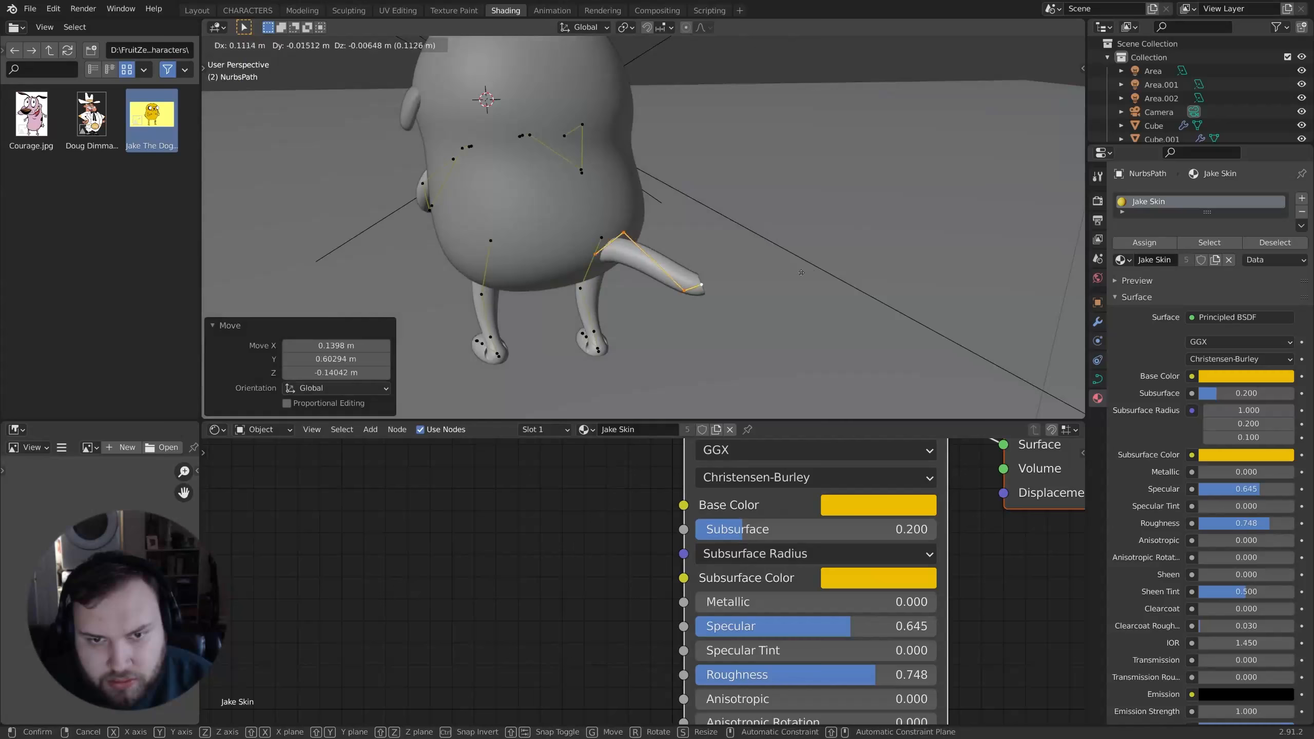
Step: Move the tail curve's outer control points to bend the tail, and leave Edit Mode
click(801, 272)
middle_drag(801, 272, 902, 274)
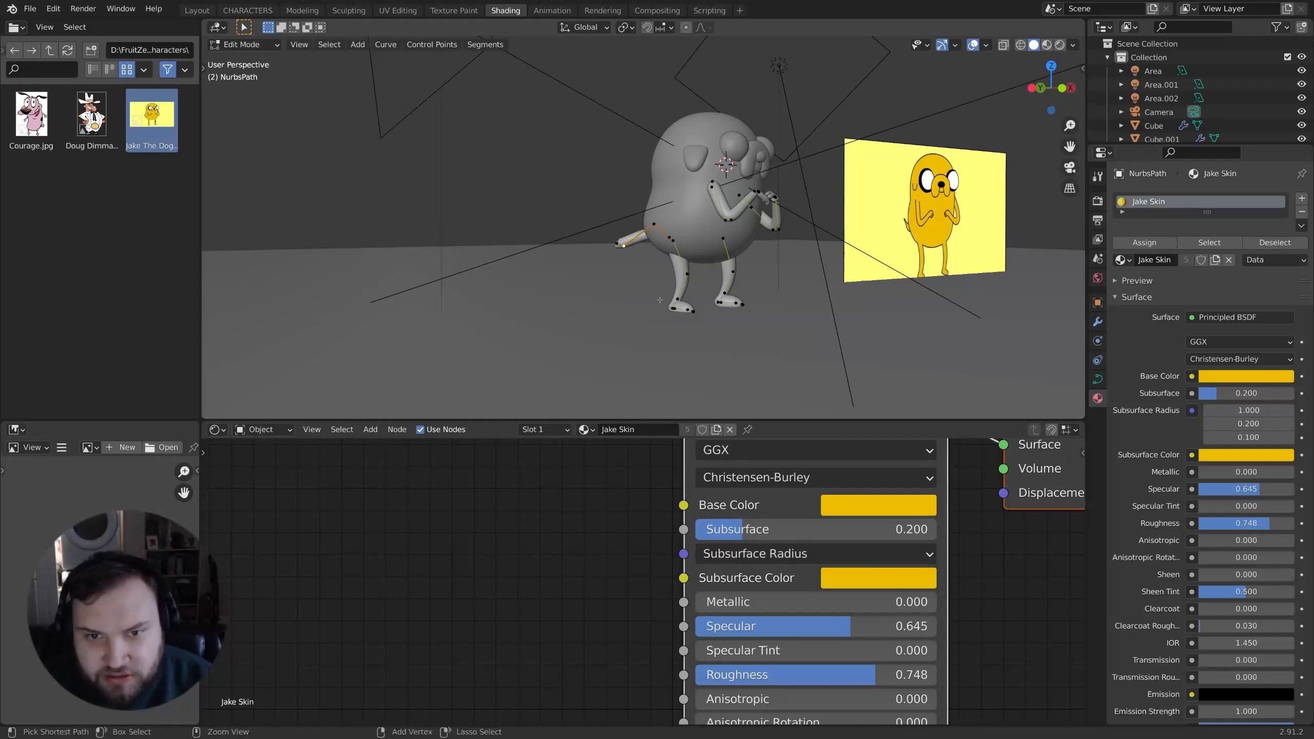
scroll(604, 293, up, 5)
key(g)
click(586, 266)
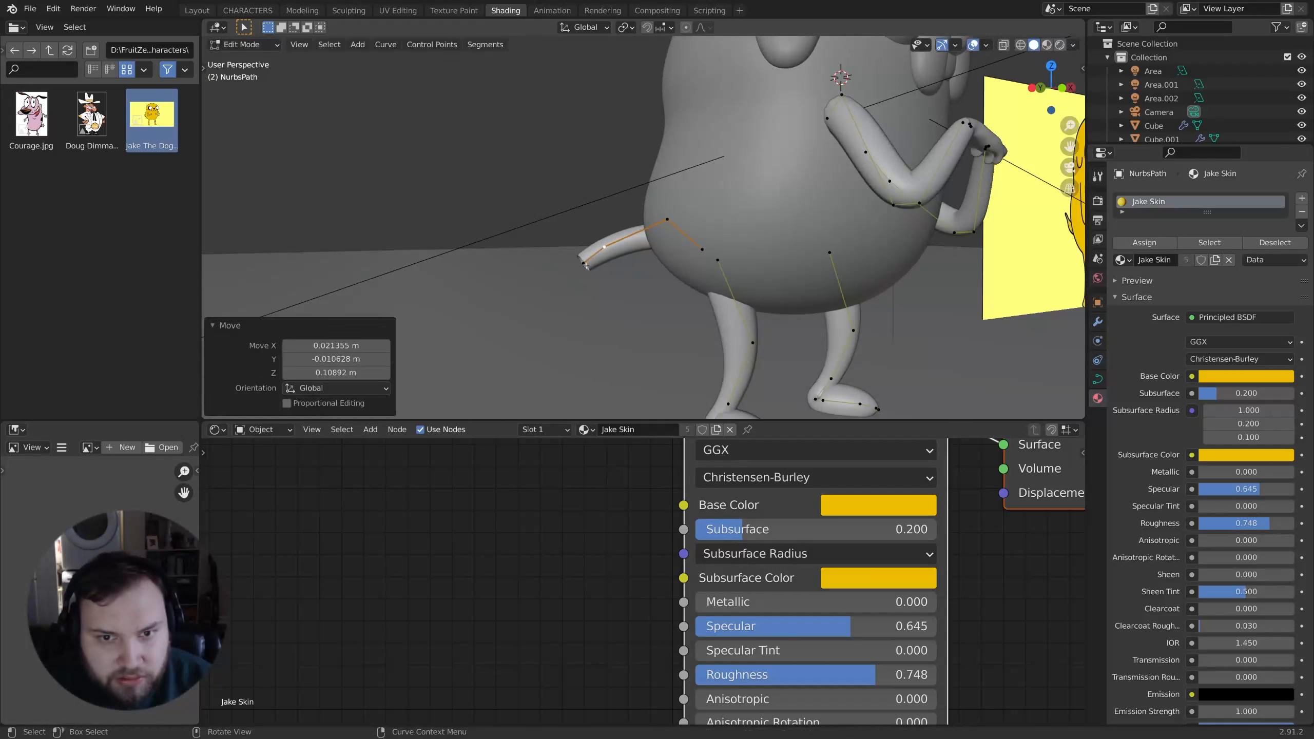
key(Tab)
Step: Reposition the tail outward and slightly down so it shows beside the body in camera view, and leave Edit Mode
scroll(674, 220, down, 5)
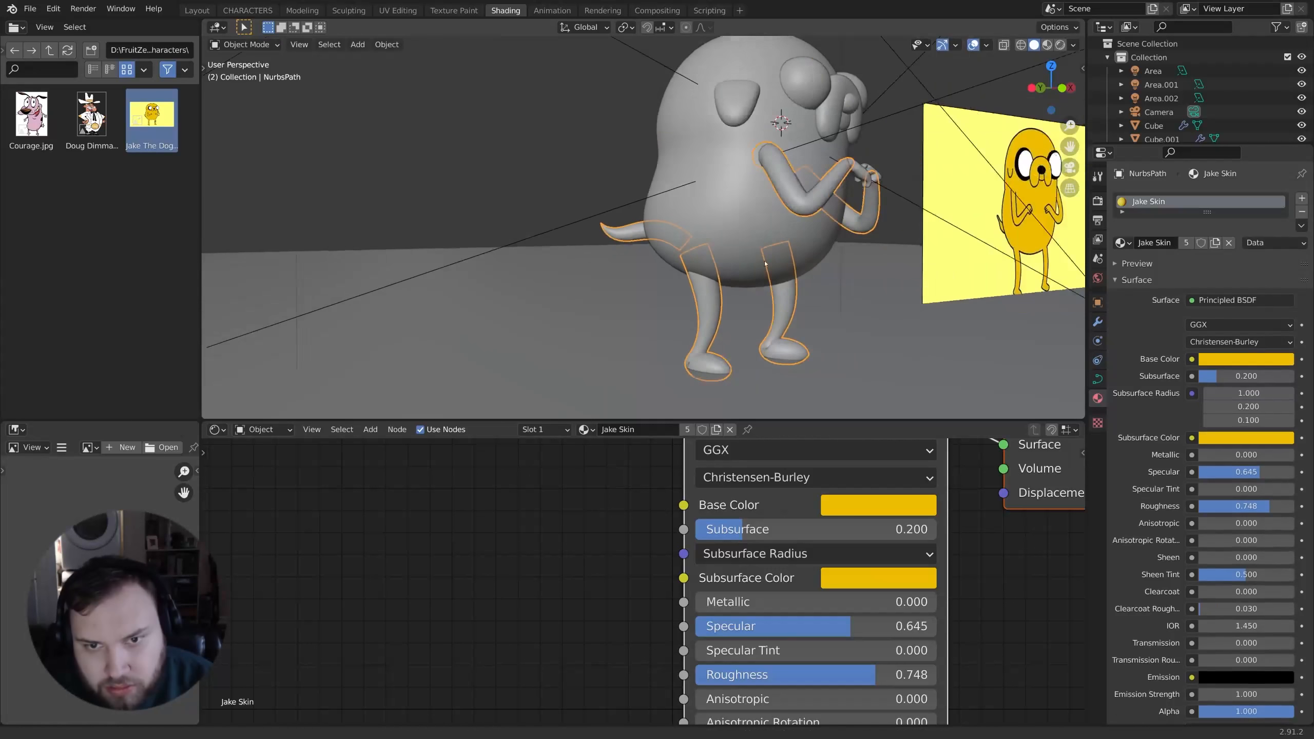
middle_drag(674, 220, 838, 261)
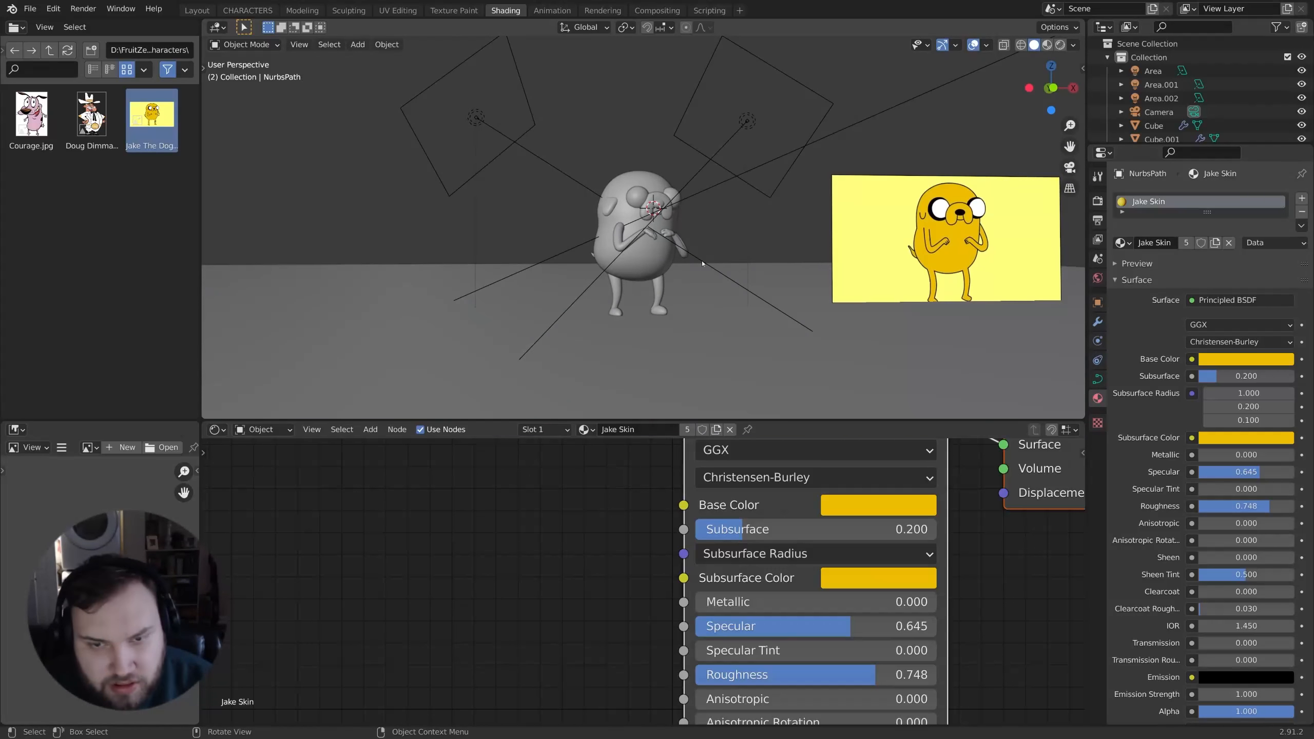
key(KP_0)
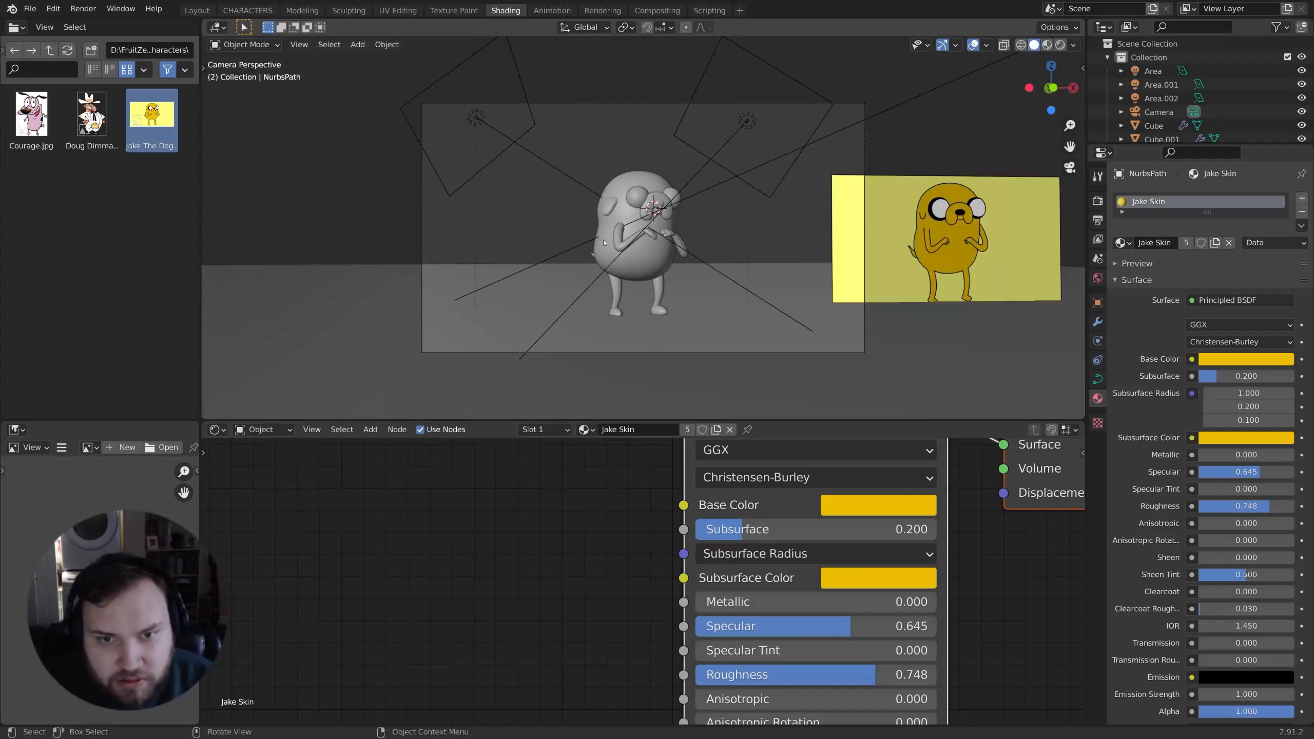
click(616, 257)
key(Tab)
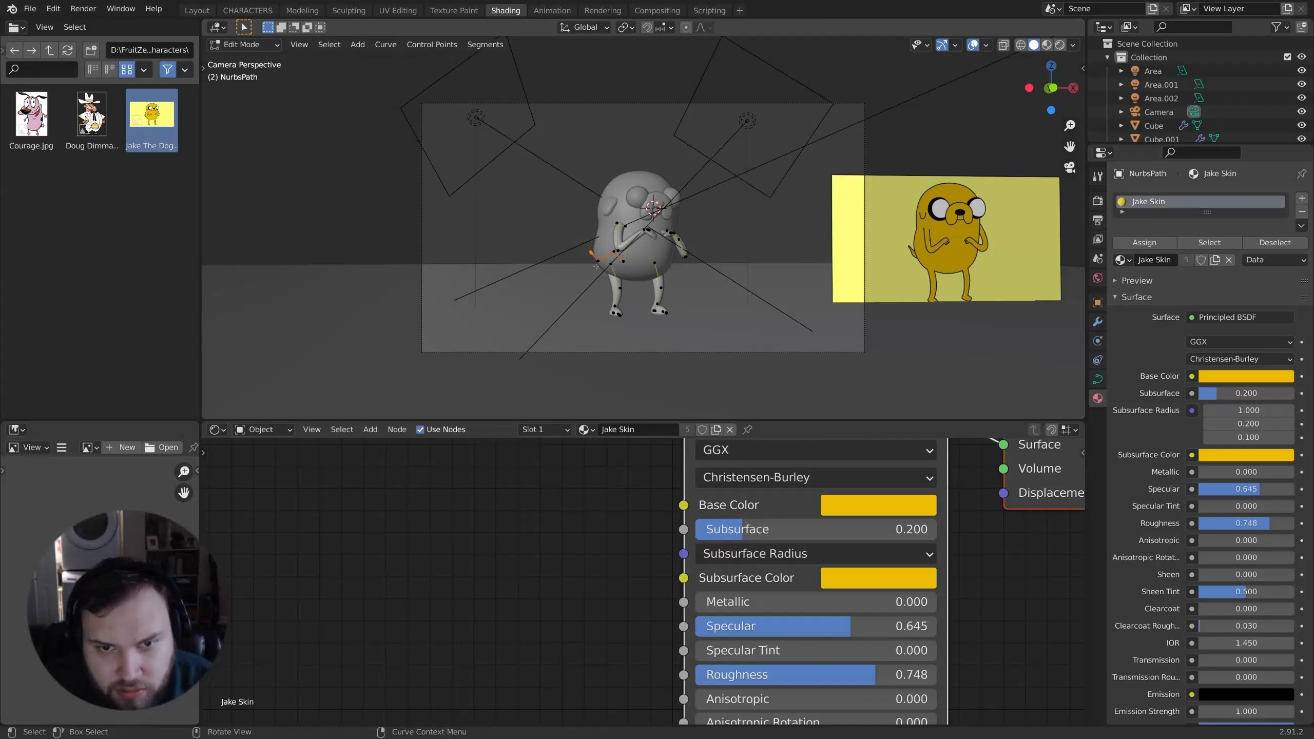
key(g)
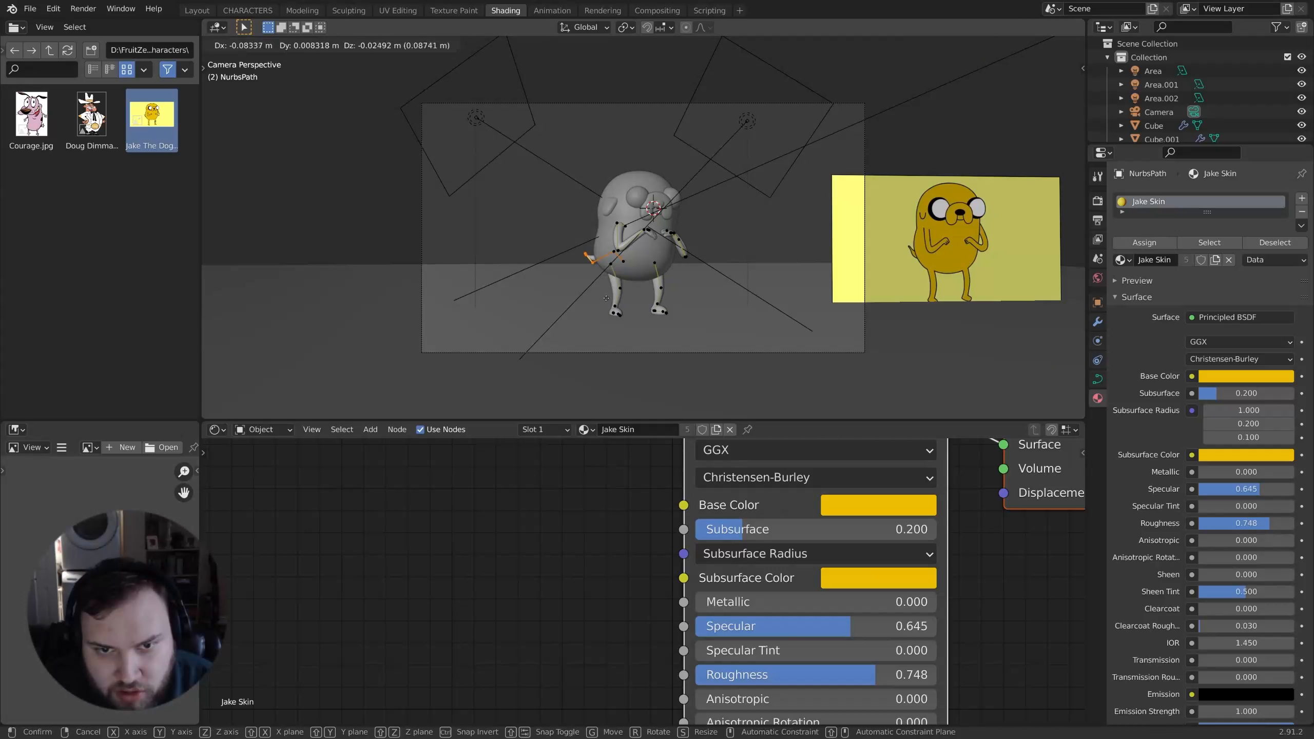
click(606, 299)
key(Tab)
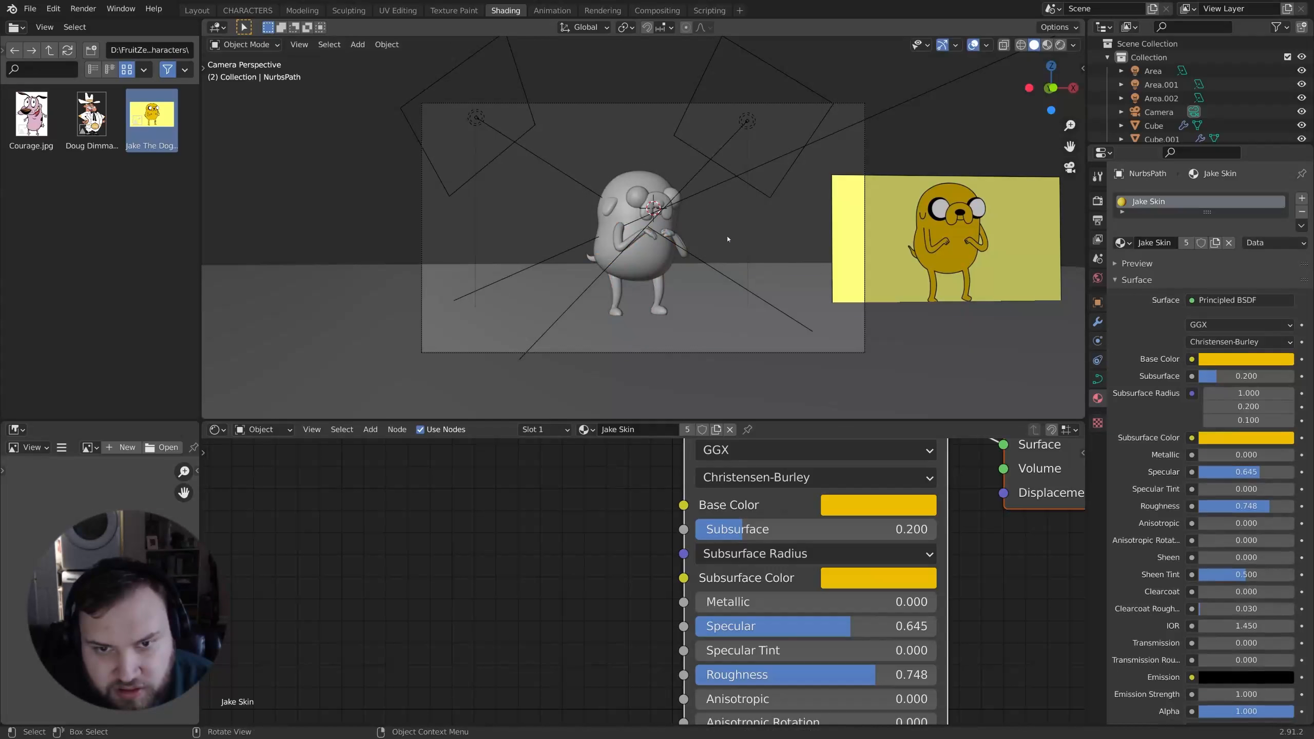
Step: Delete the reference image from the scene and move the camera to reframe the character
click(947, 212)
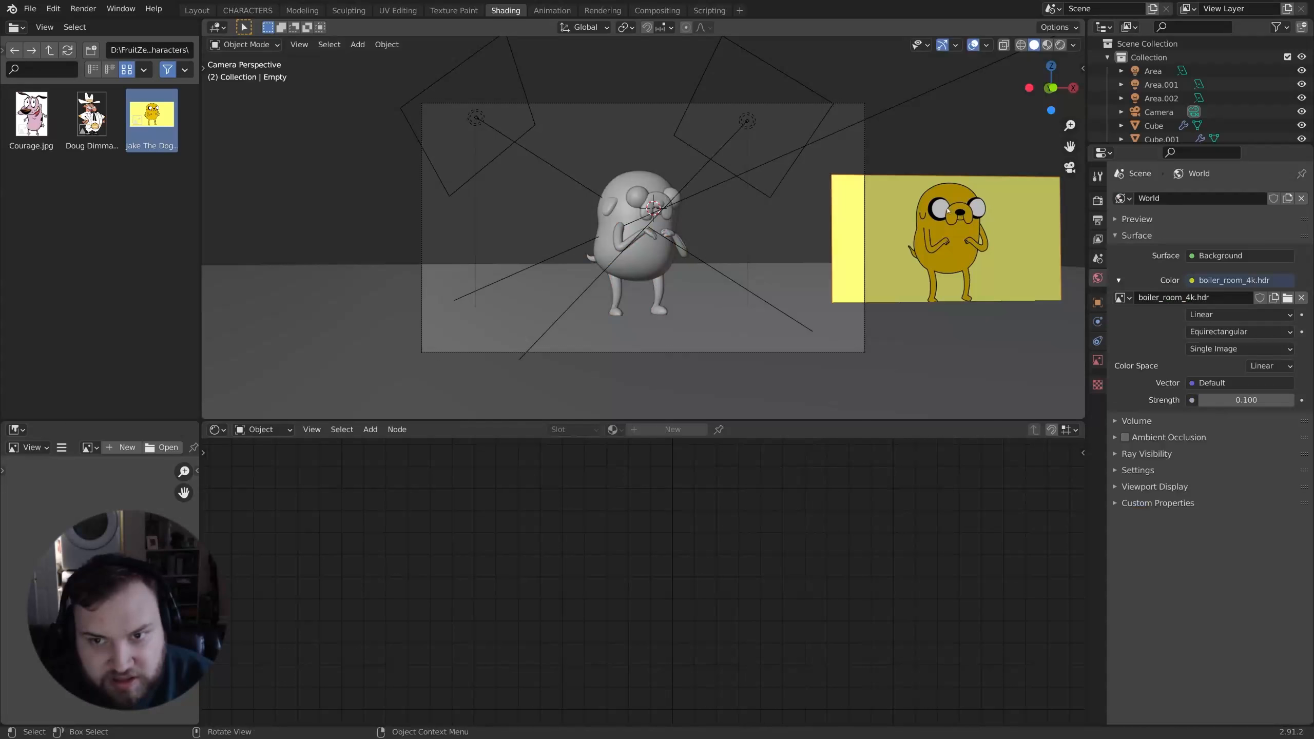
key(Delete)
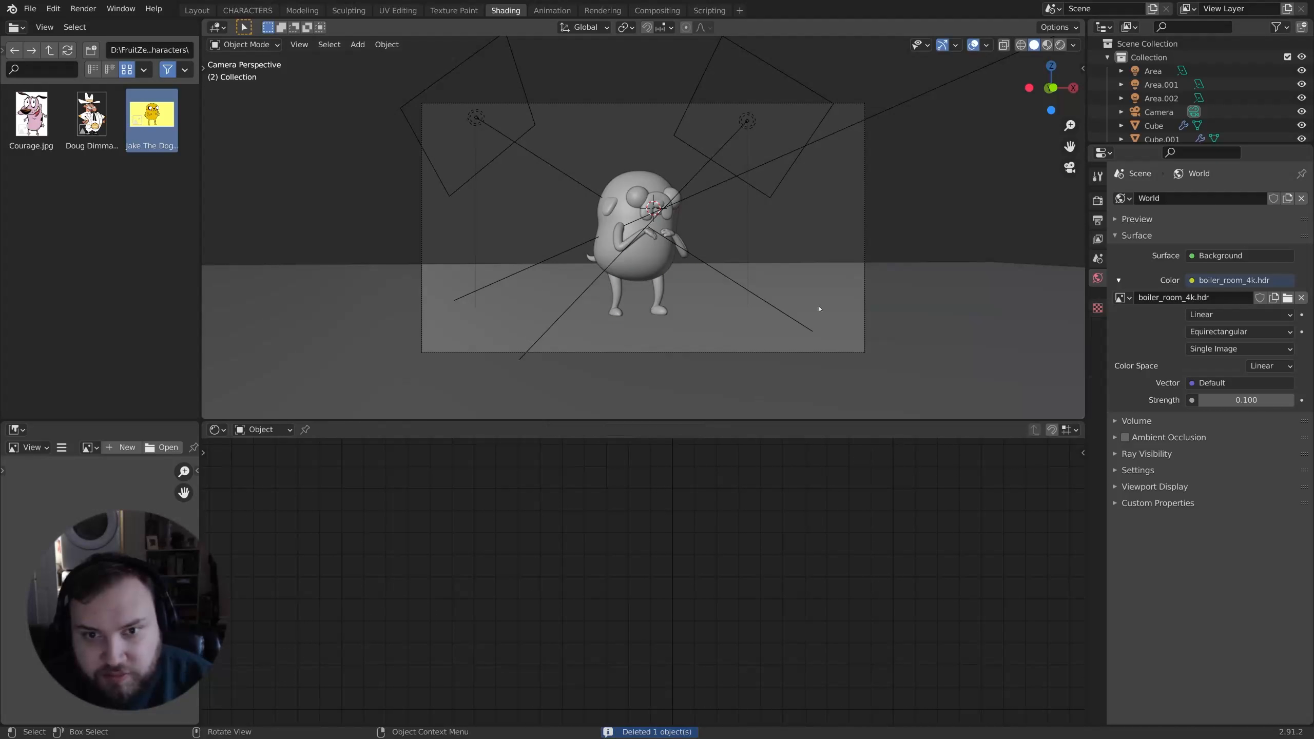
click(863, 199)
key(g)
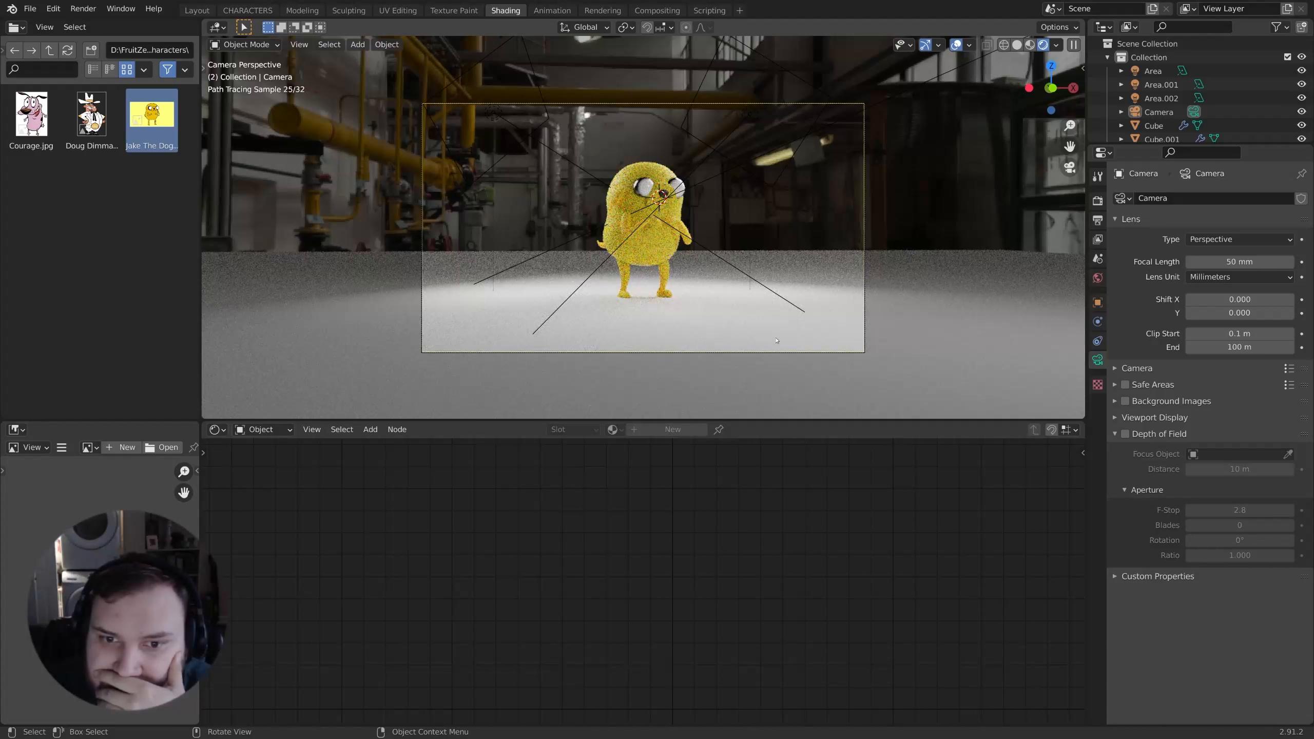
Step: Give the ground plane a new material
click(772, 356)
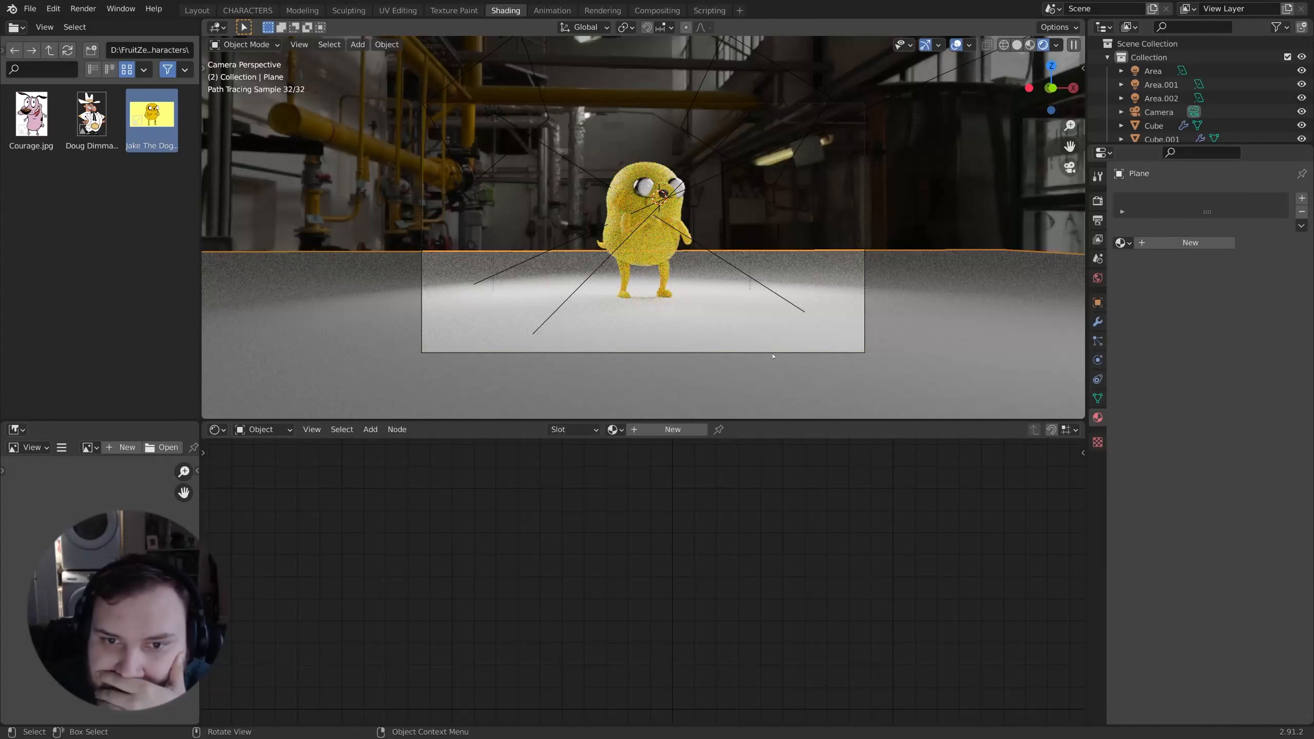
click(654, 433)
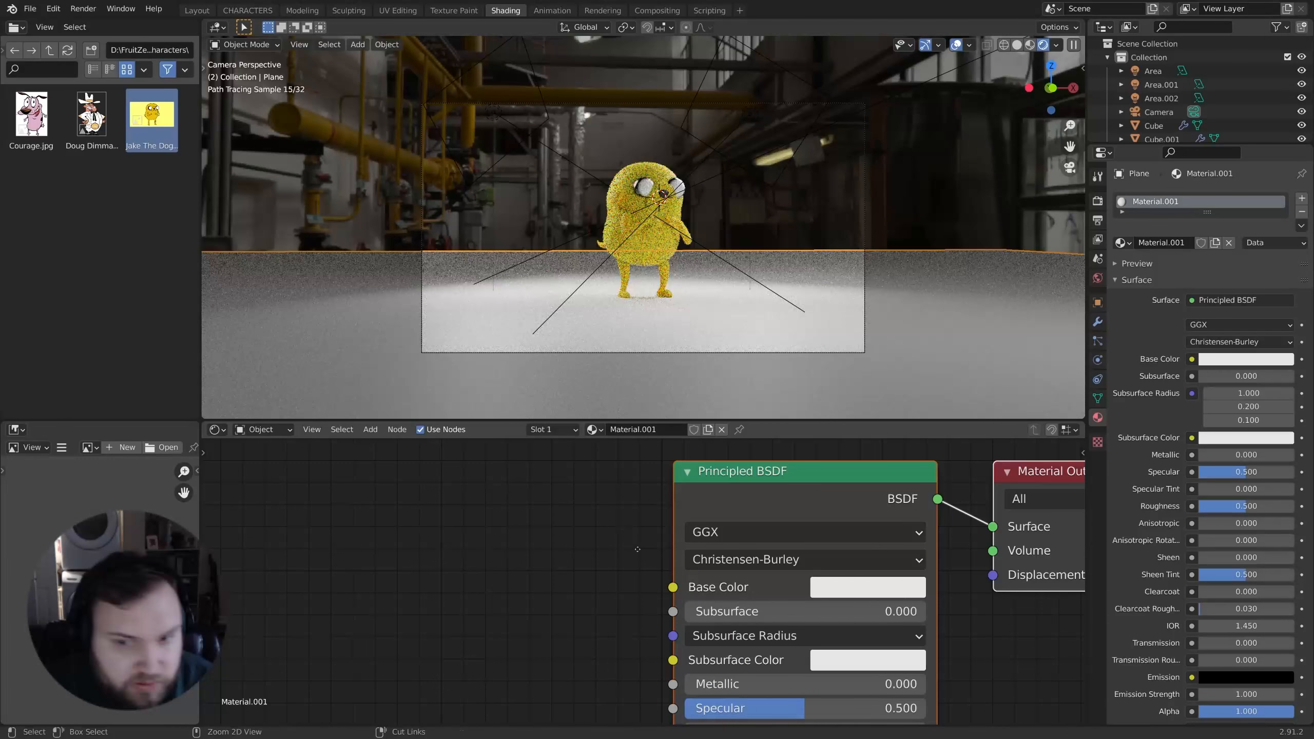
scroll(638, 549, down, 2)
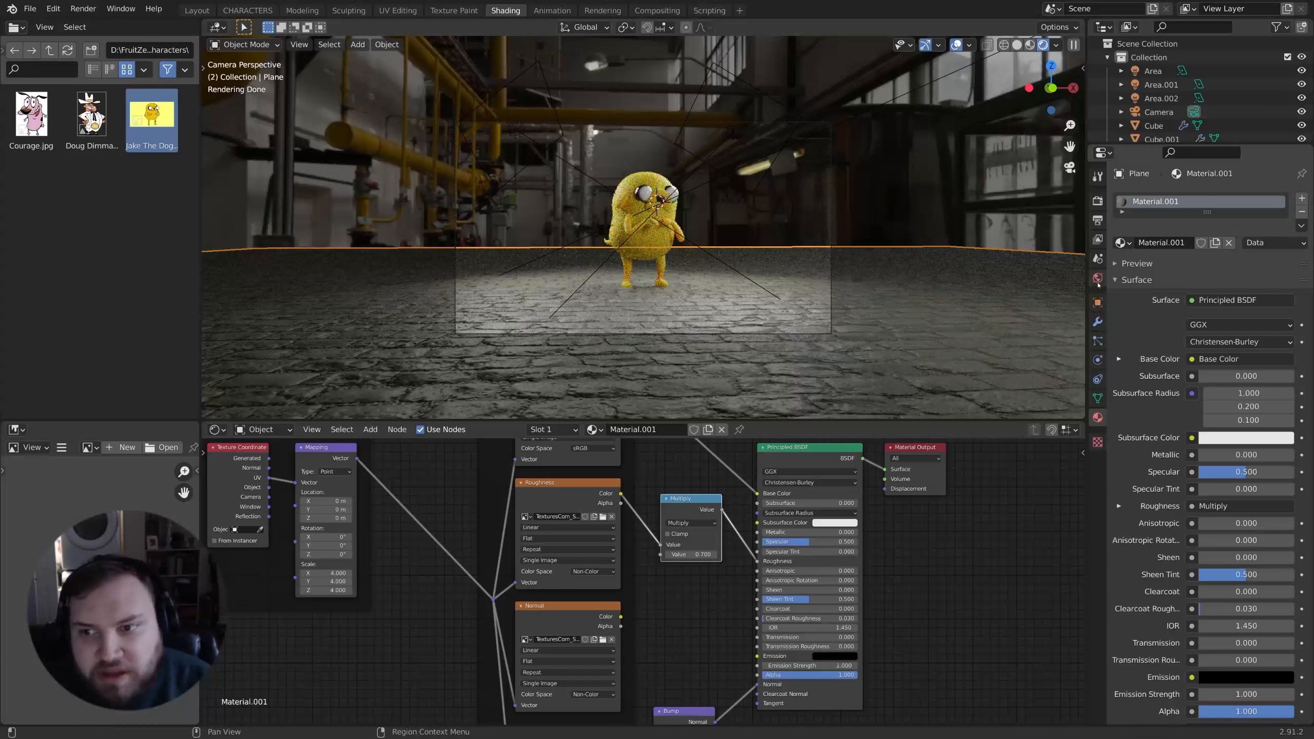
Step: Load satara_night_no_lamps_4k.hdr as the world's environment image
click(1097, 279)
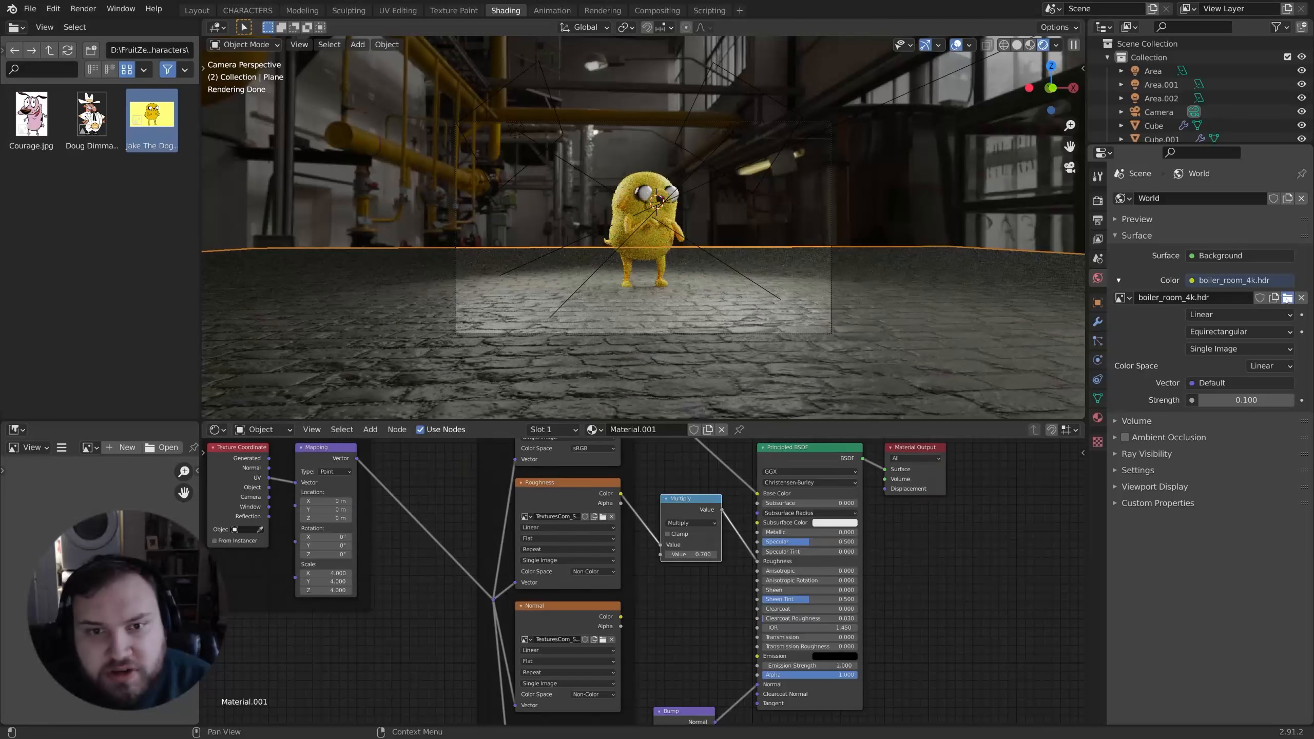
click(1287, 297)
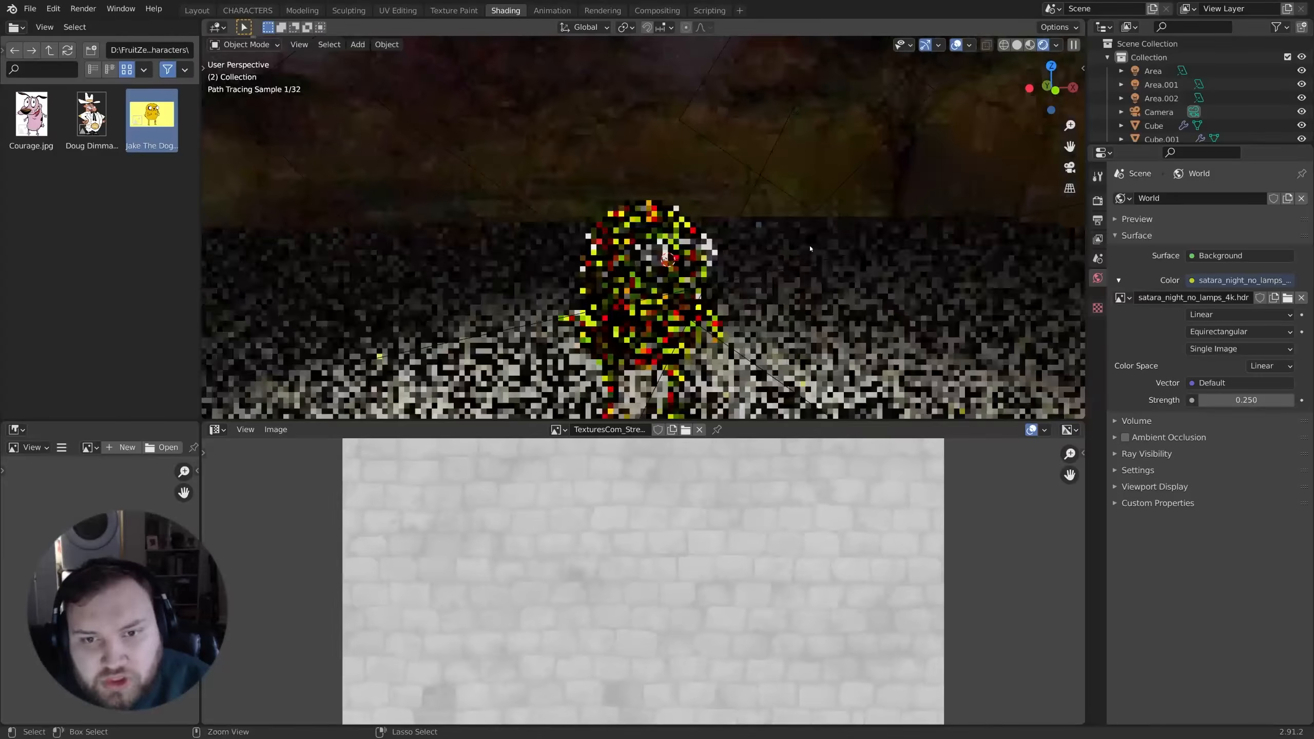
Step: Duplicate an area light, move the copy horizontally to the character's side and rotate it -76.2° about Z
click(737, 152)
middle_drag(740, 156, 725, 244)
key(shift+d)
key(shift+z)
click(930, 280)
key(r)
key(z)
click(719, 276)
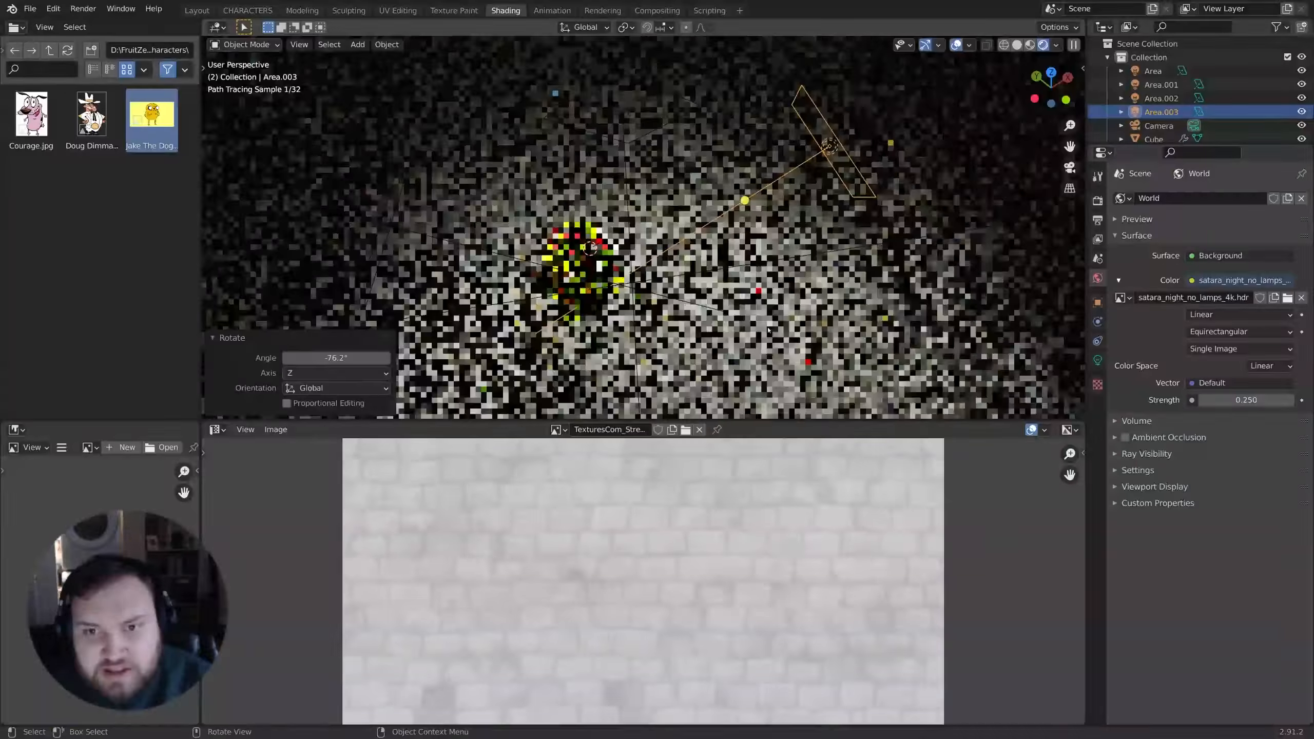
Step: Set the duplicated area light's color to a warm yellow
click(1098, 360)
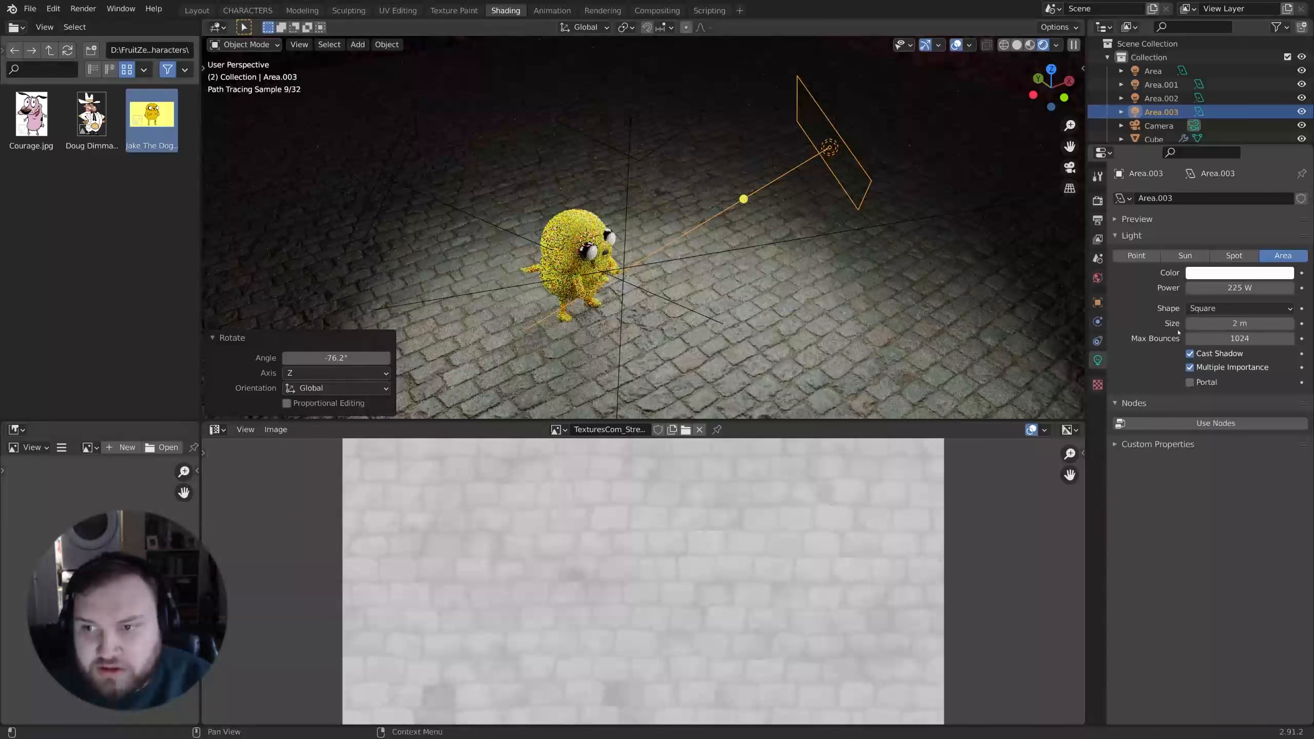
click(1239, 272)
click(1204, 159)
drag(1204, 159, 1199, 162)
Step: Move the yellow area light horizontally farther behind the character and rotate it 35° about Z
middle_drag(864, 202, 823, 205)
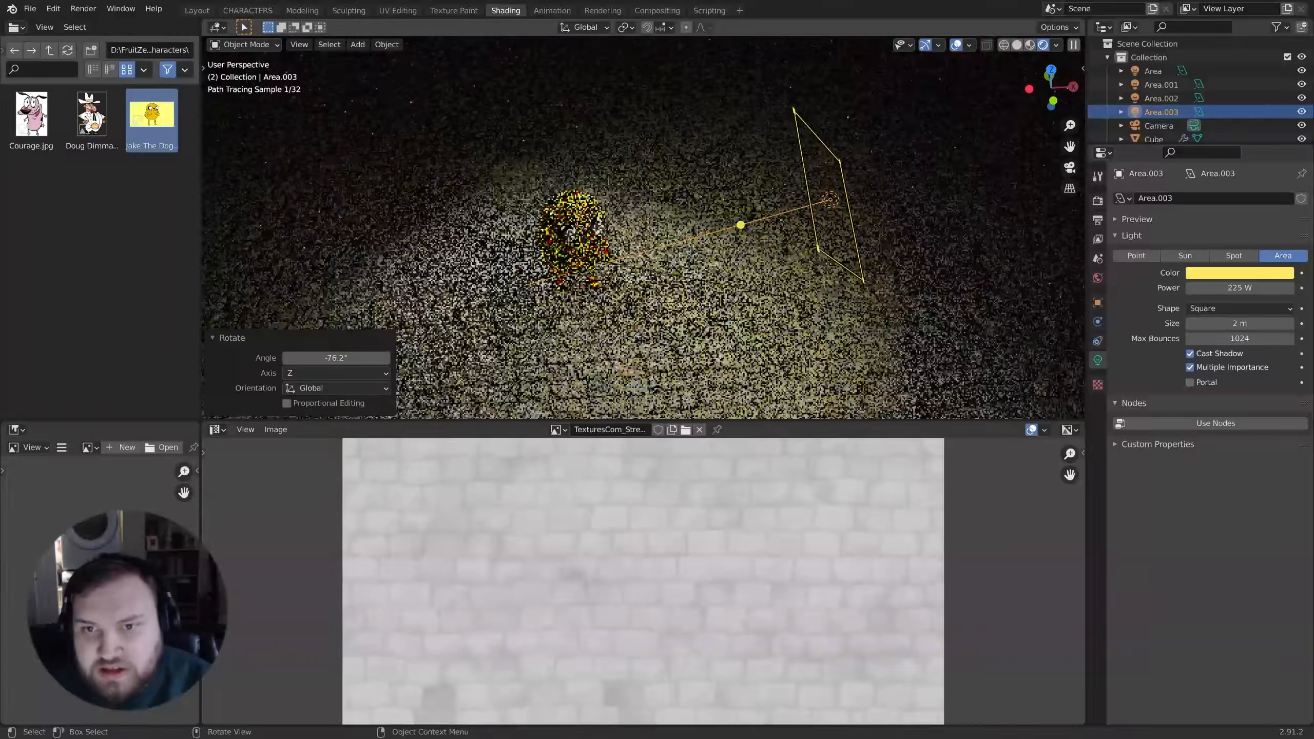
key(g)
key(shift+z)
click(931, 223)
key(r)
key(z)
click(1007, 255)
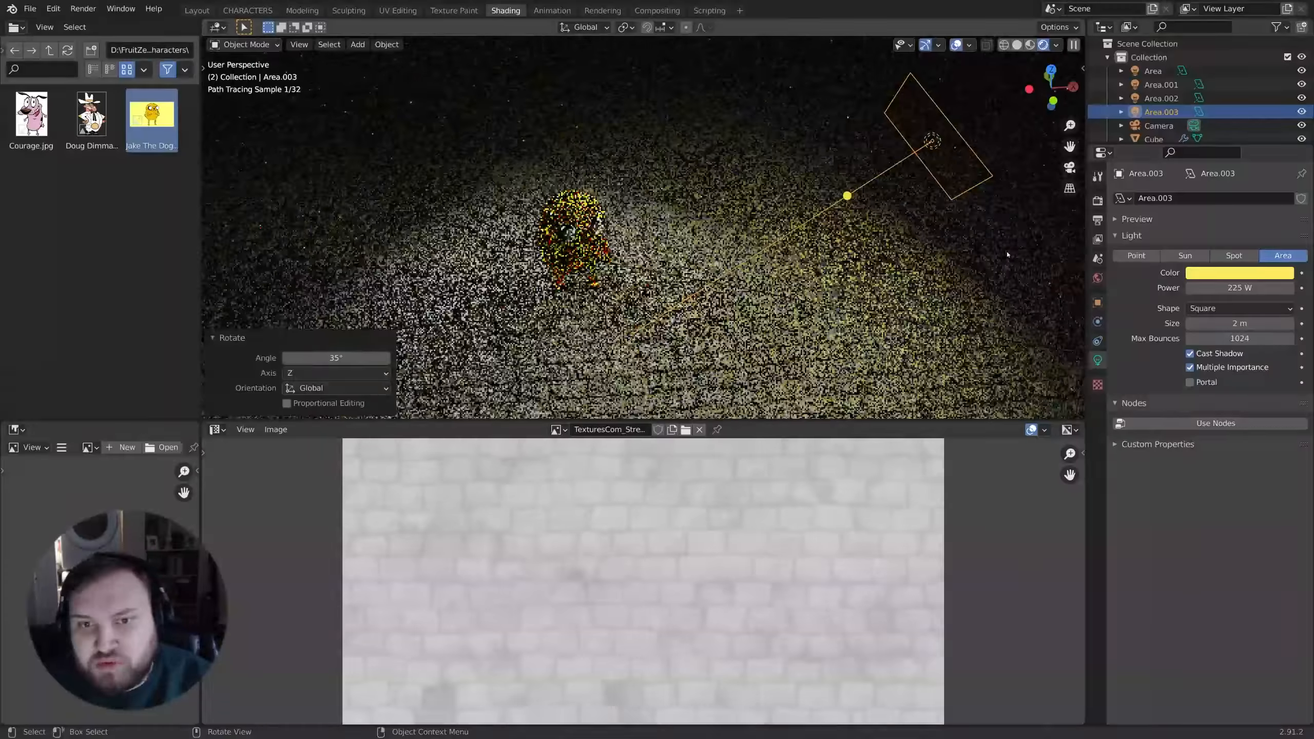
Step: Tilt the yellow light in camera view, lower it about 0.34 m and move it -1.8114 m along its local Z axis
key(KP_0)
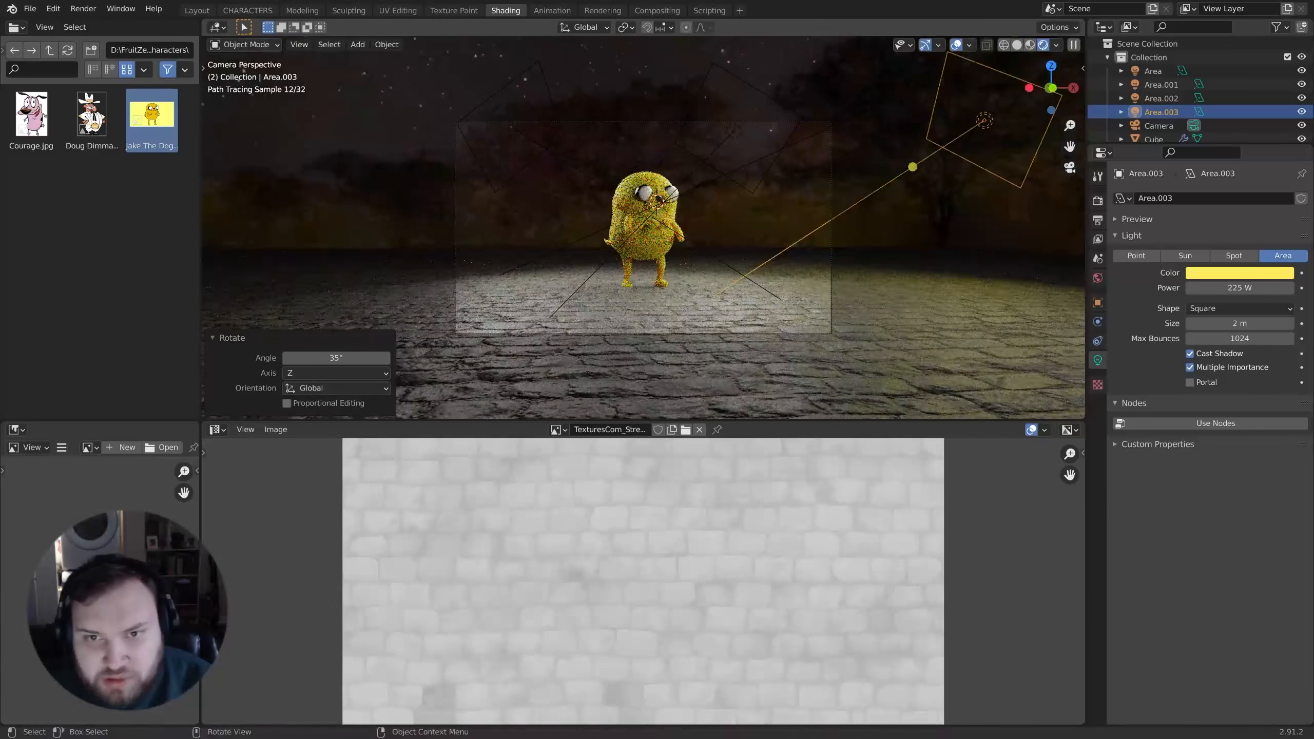
key(r)
click(936, 294)
key(g)
key(z)
click(933, 313)
key(g)
key(x)
key(z)
key(z)
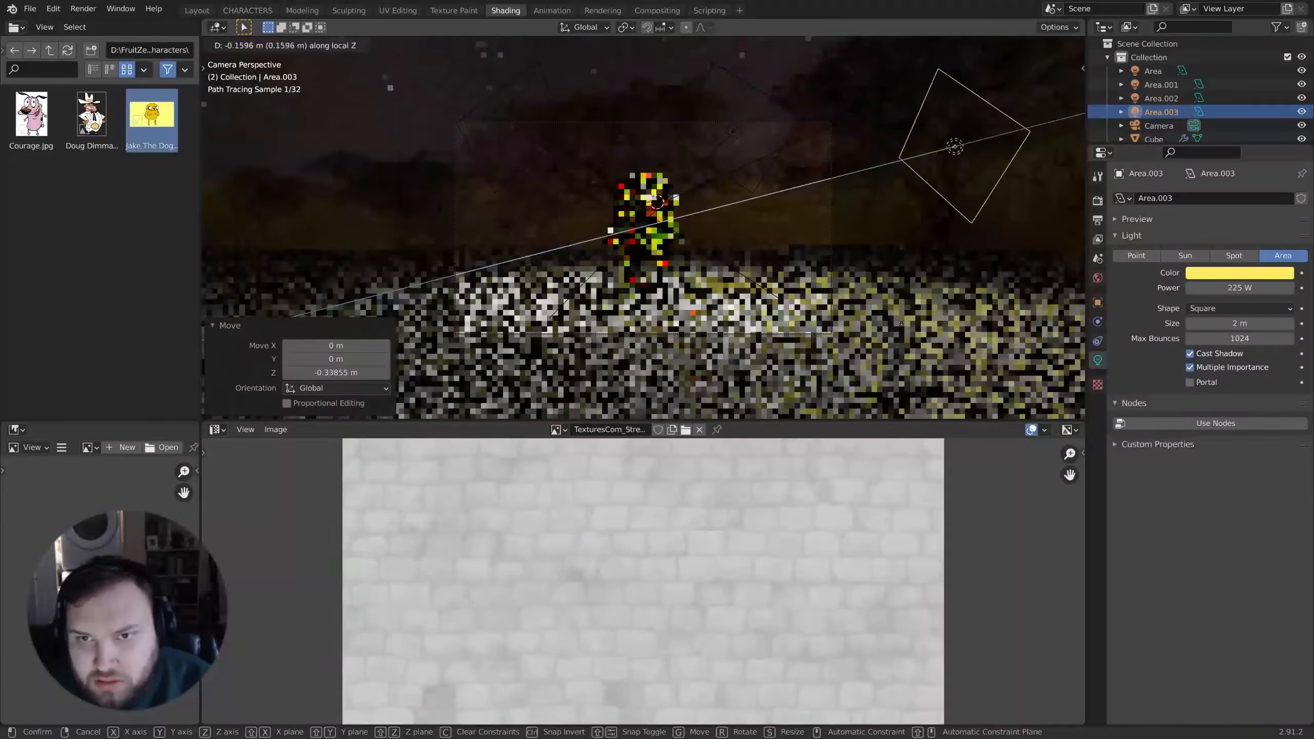
click(890, 352)
Step: Set the yellow area light's power to 300 W
click(1241, 289)
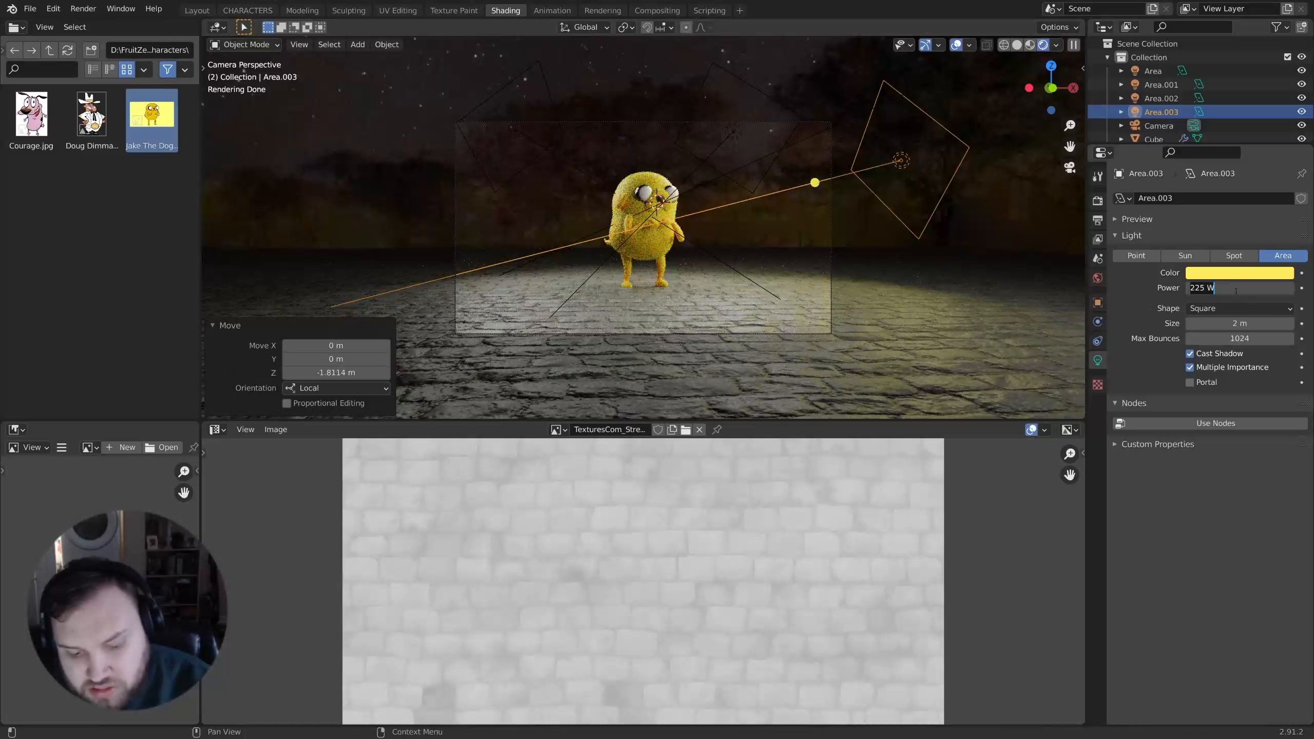
key(ctrl+a)
text(300)
key(Return)
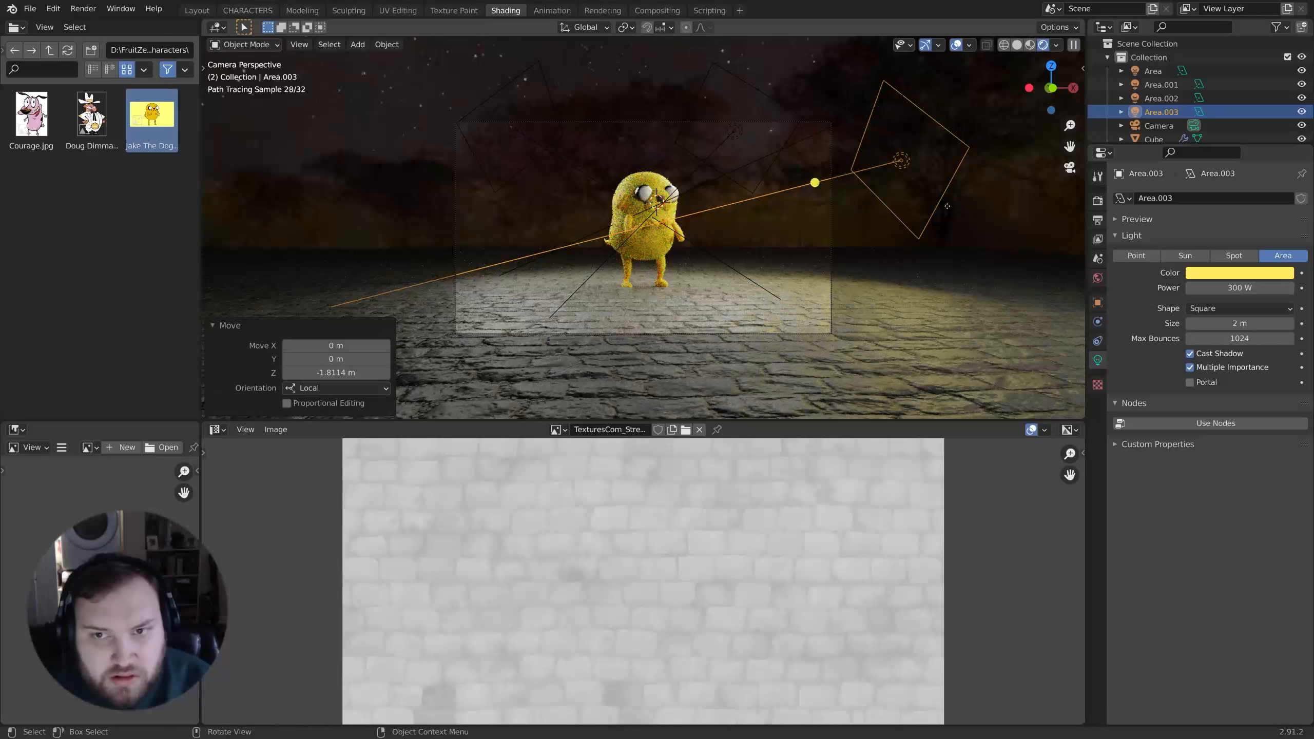
Step: Select the Area.001 light behind the character and move it 2.7954 m away along its local Z axis
middle_drag(957, 199, 901, 220)
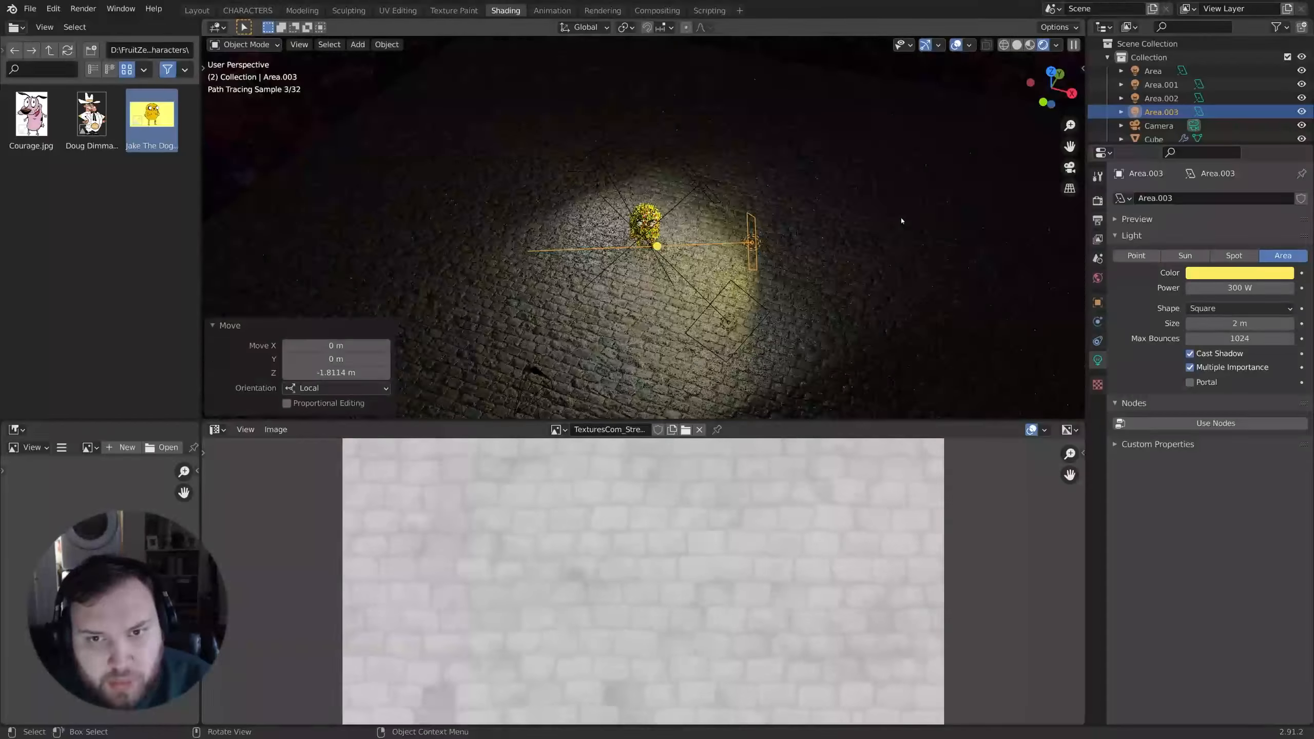
click(615, 157)
middle_drag(774, 203, 787, 211)
key(g)
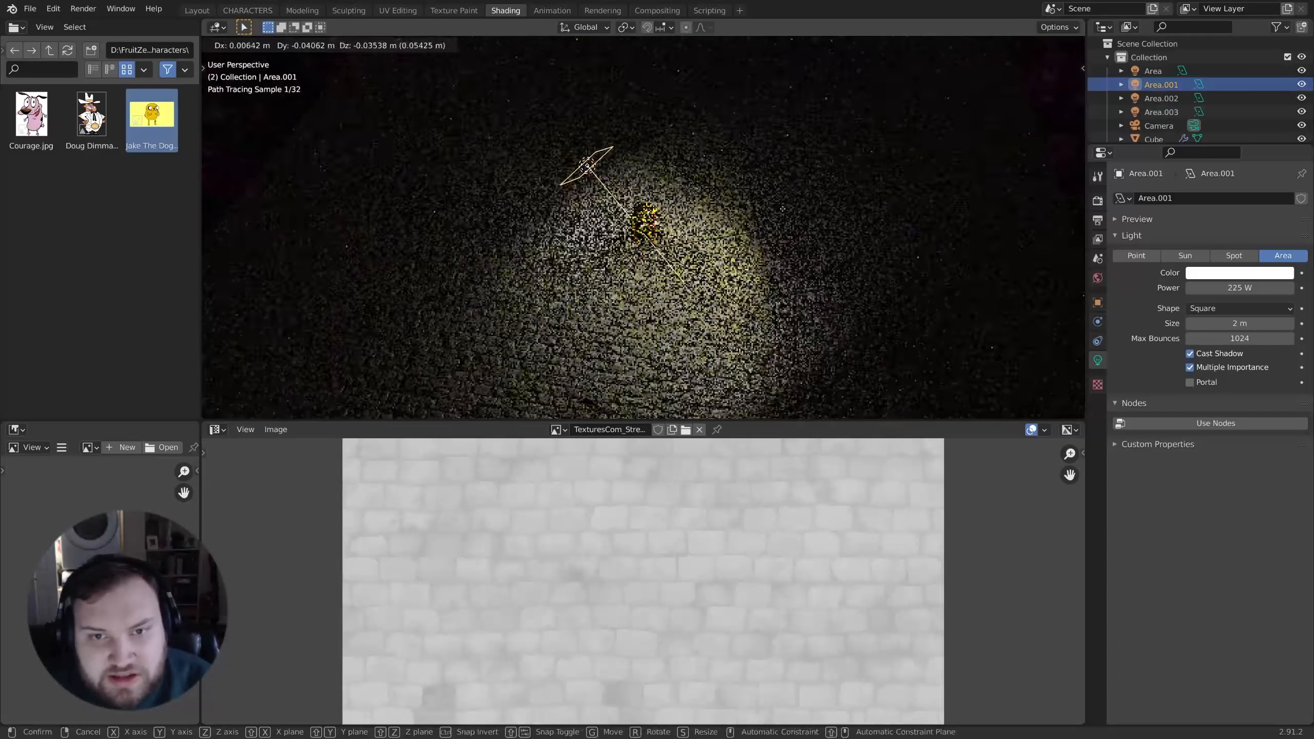
key(z)
key(z)
click(735, 155)
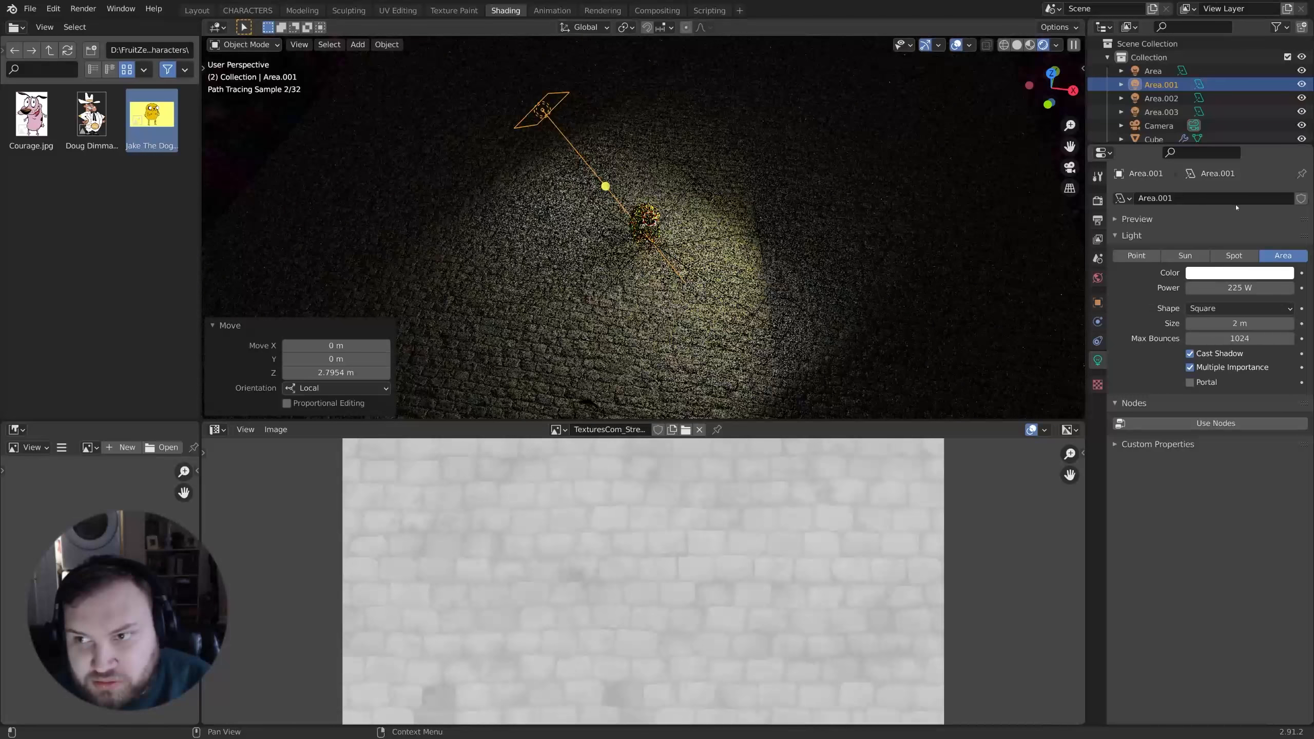
Step: Set the Area.001 light's color to light blue and its power to 700 W
click(1214, 273)
drag(1232, 128, 1236, 119)
key(KP_0)
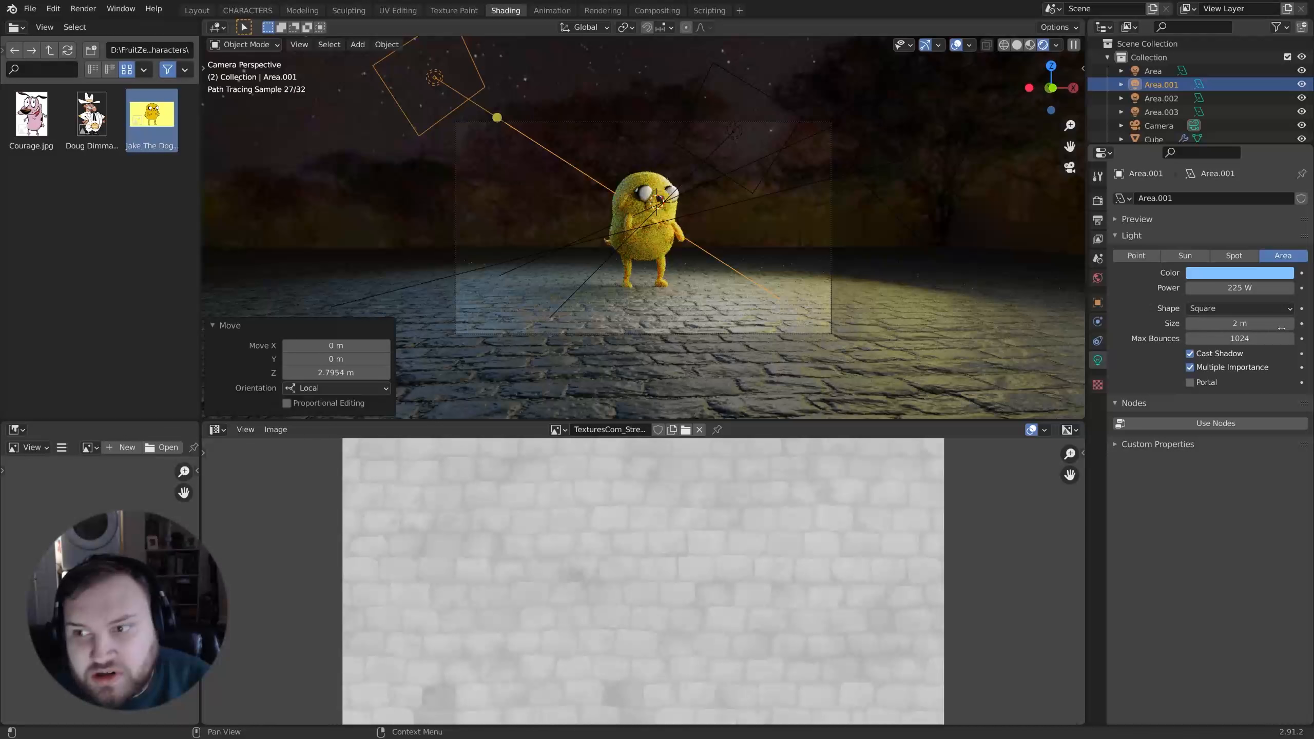
click(1247, 289)
text(500)
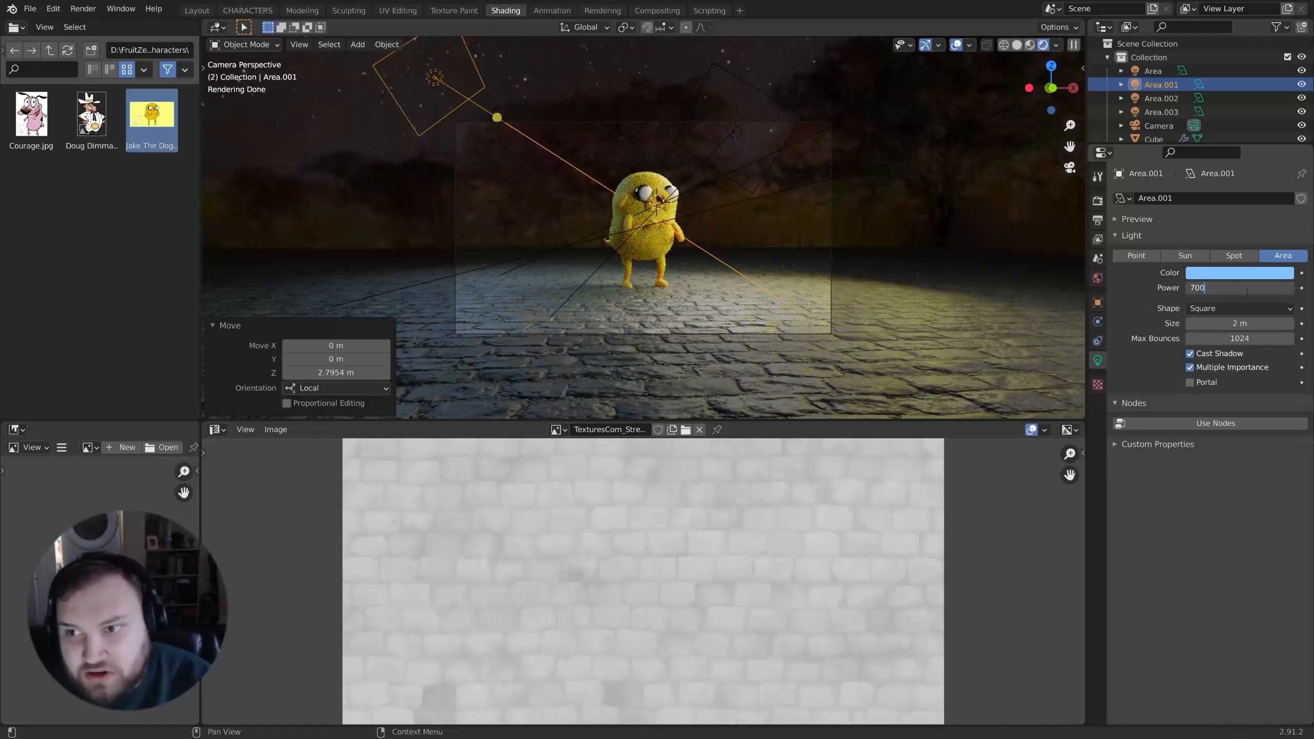
key(Return)
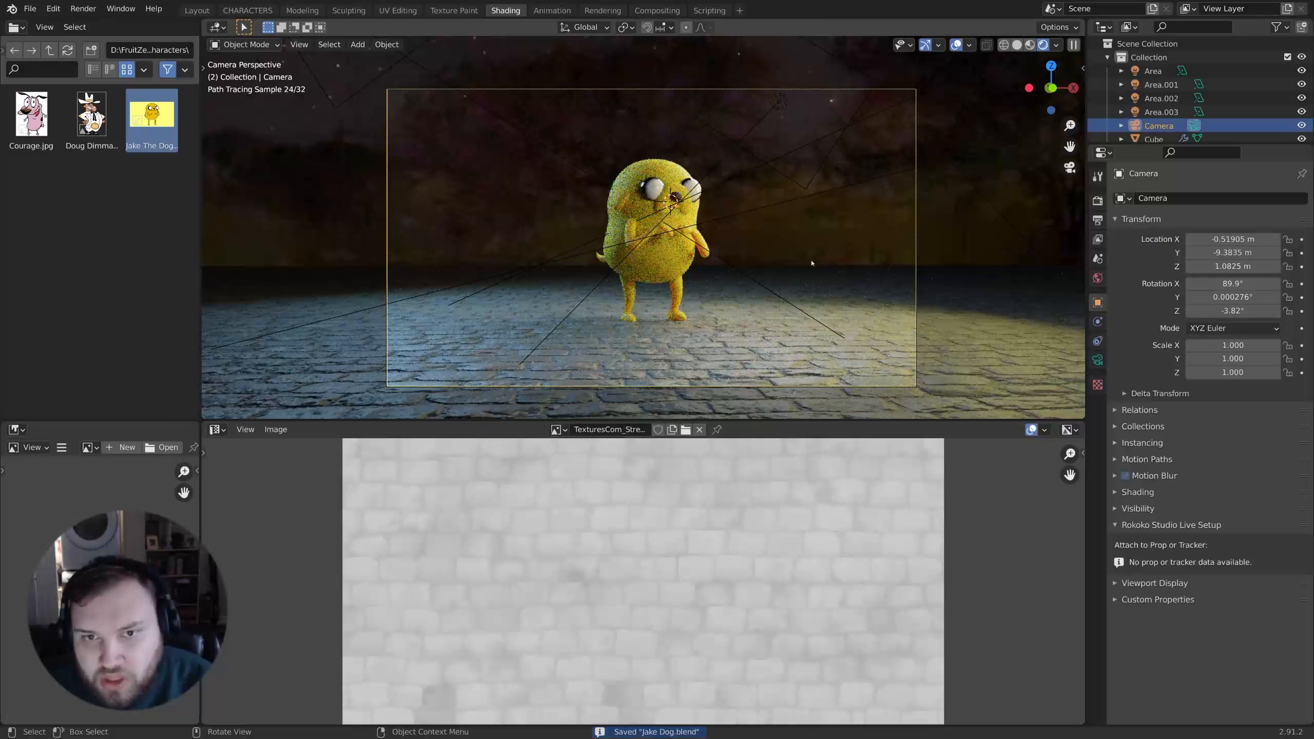
Step: Increase the camera's focal length to 65.8 mm
click(1098, 360)
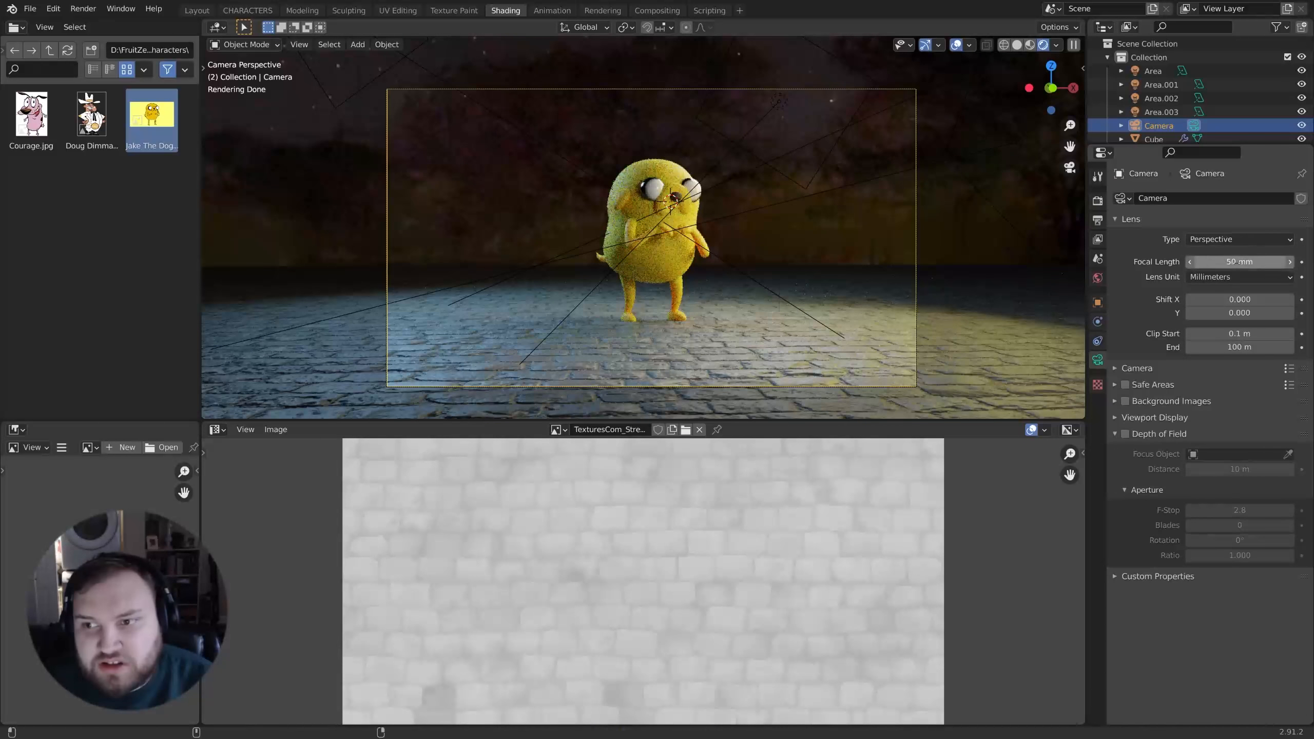
drag(1242, 262, 1298, 257)
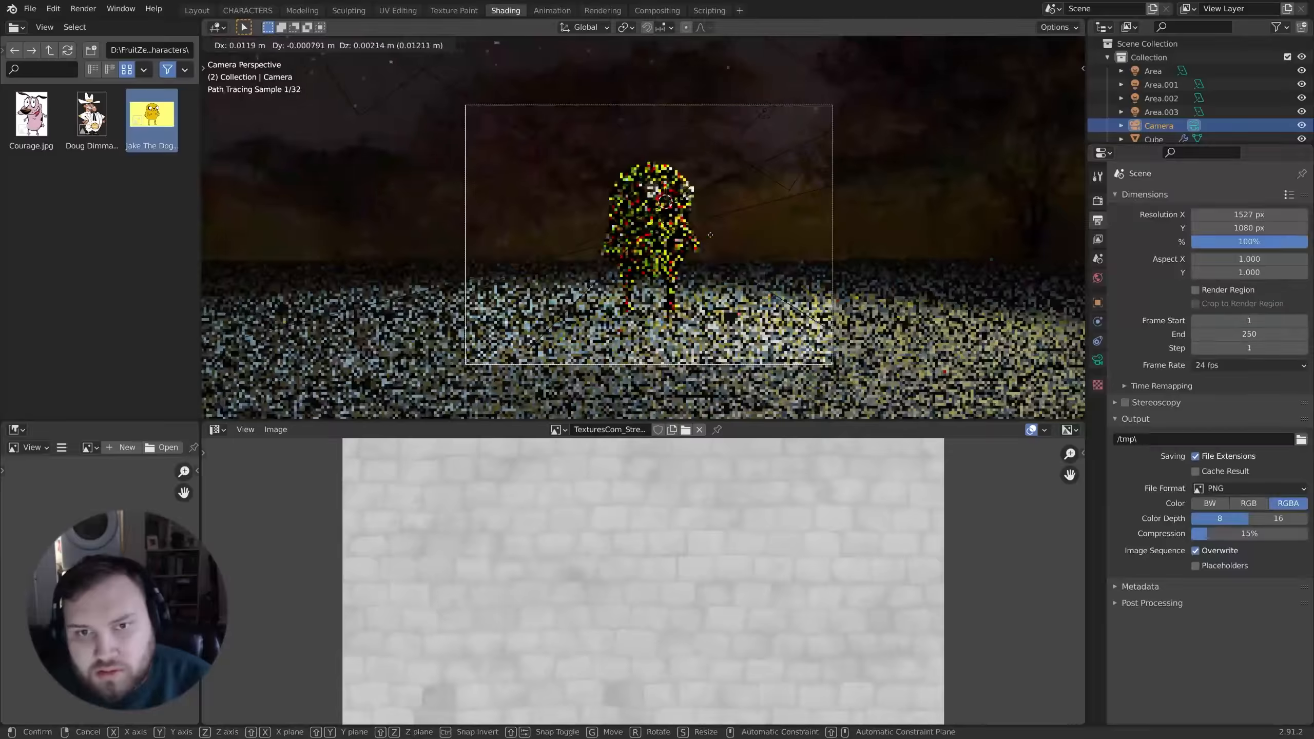
Step: Pick the camera's depth of field distance on the character's head and open the camera's lens settings
scroll(716, 233, up, 3)
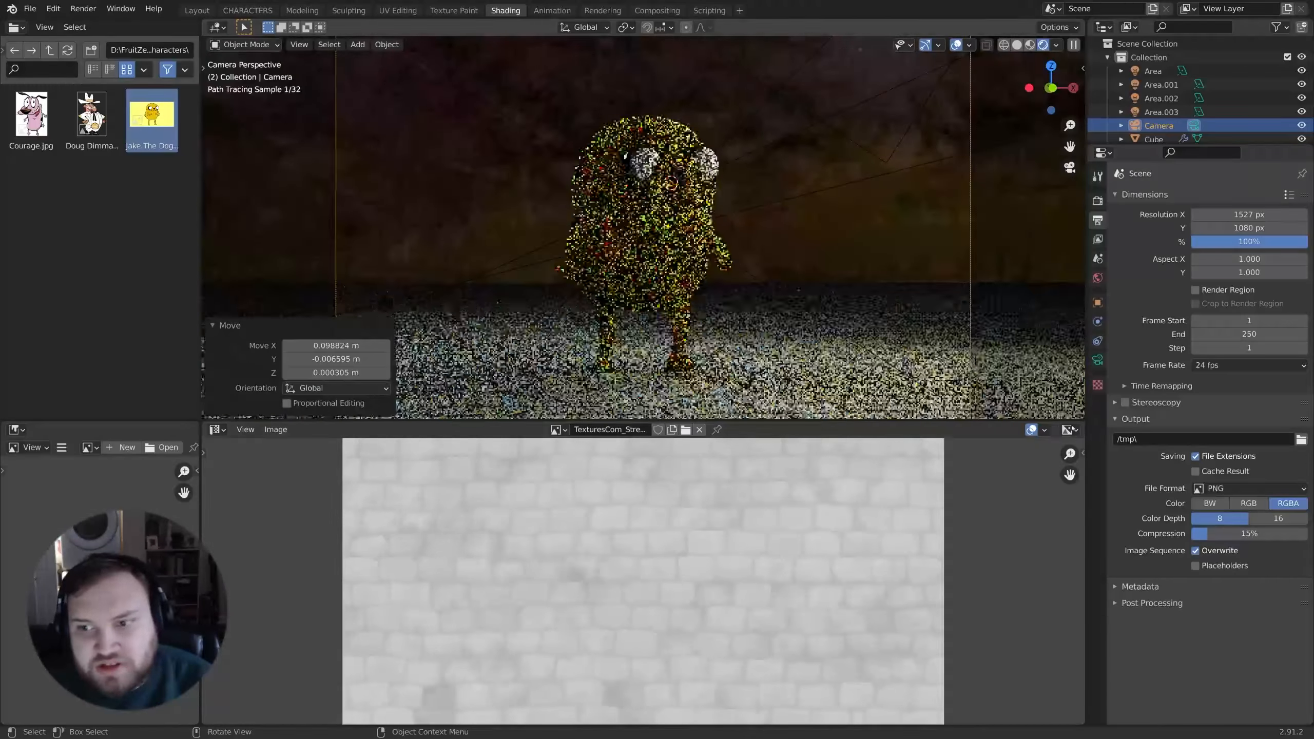
right_click(649, 172)
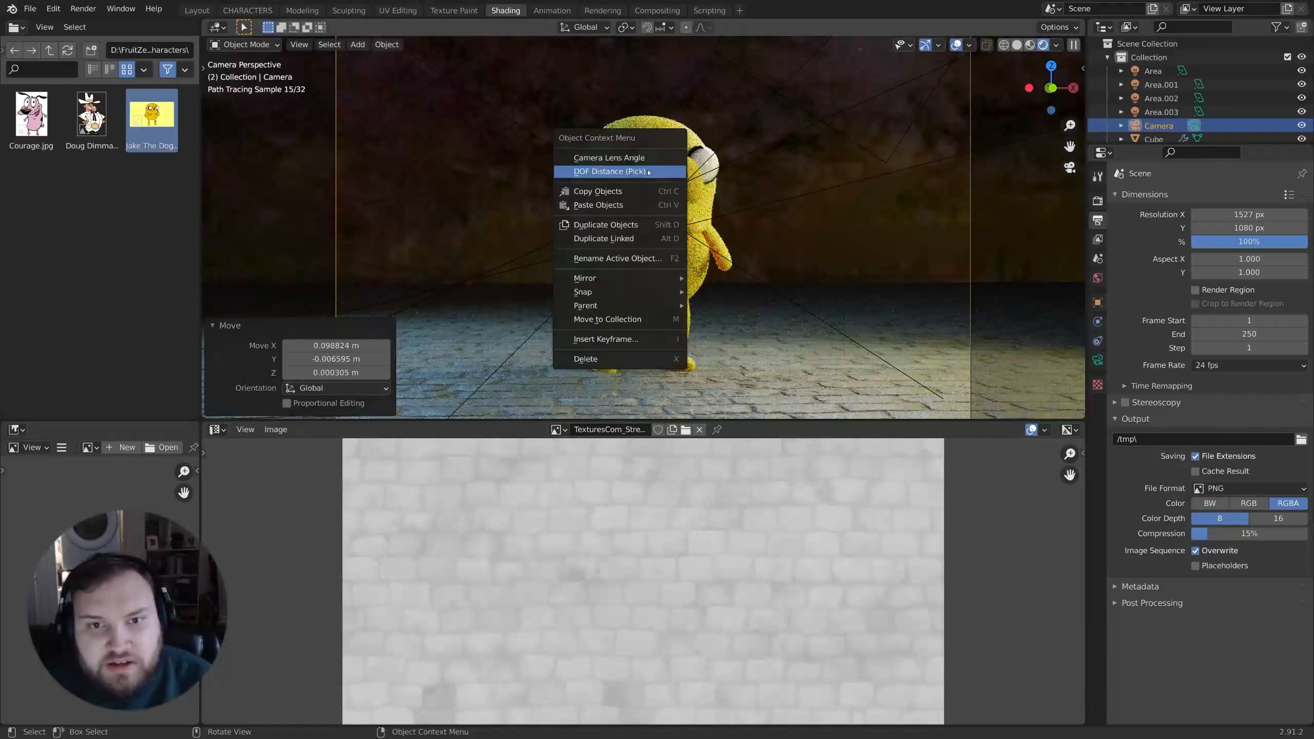
click(649, 172)
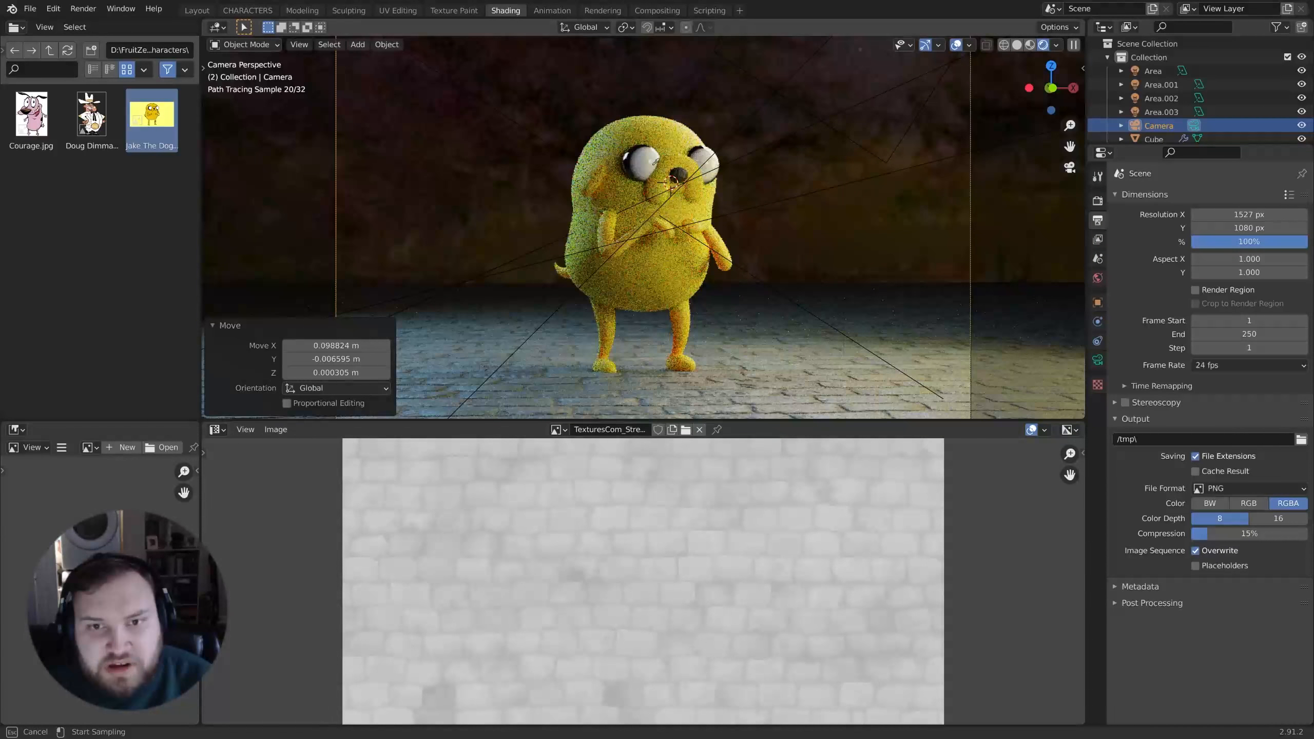
click(664, 144)
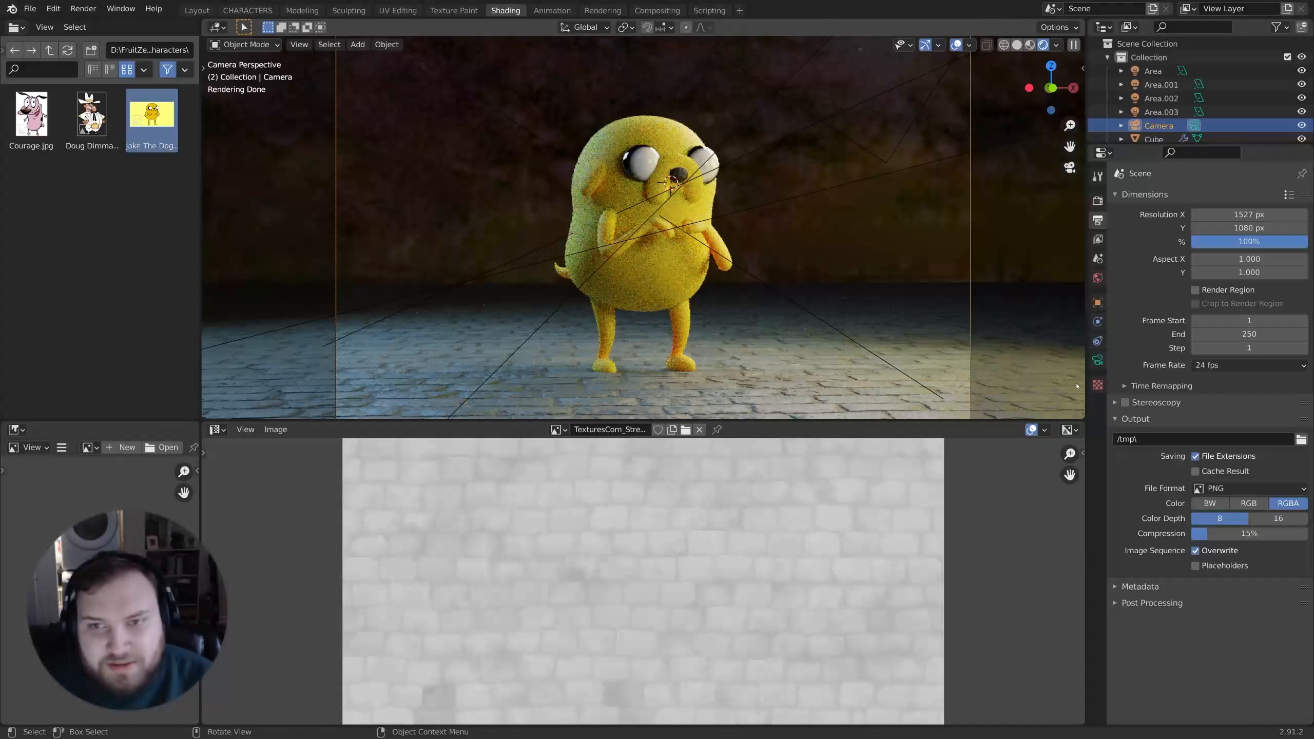
click(1097, 360)
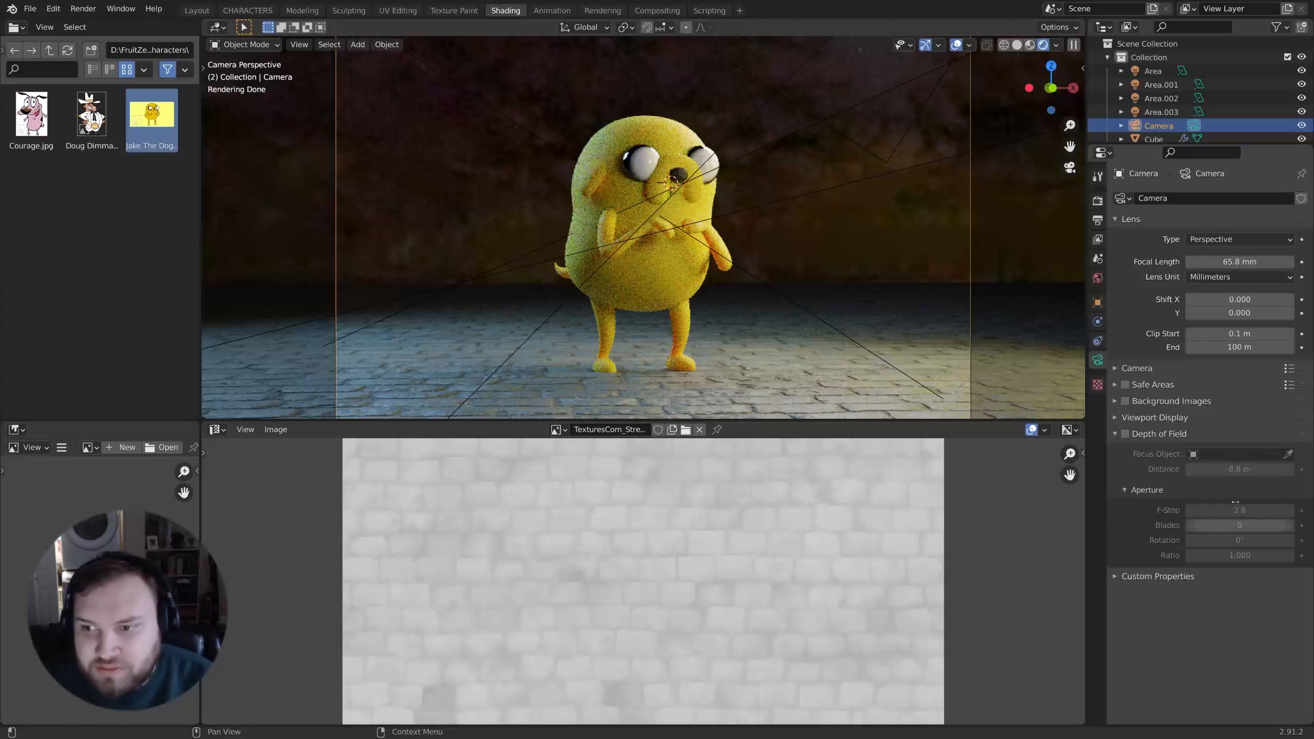
Step: Enable depth of field on the camera and set its aperture F-Stop to 1.4
click(1126, 435)
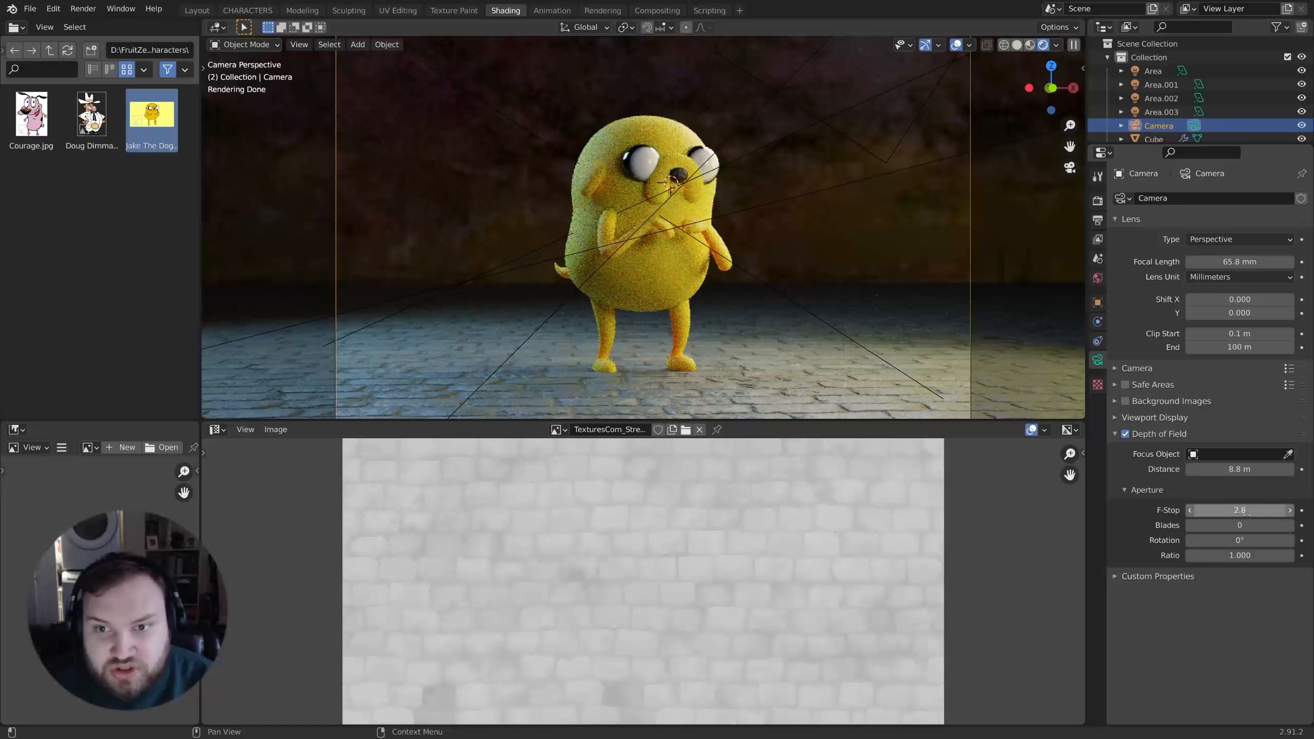
click(1240, 511)
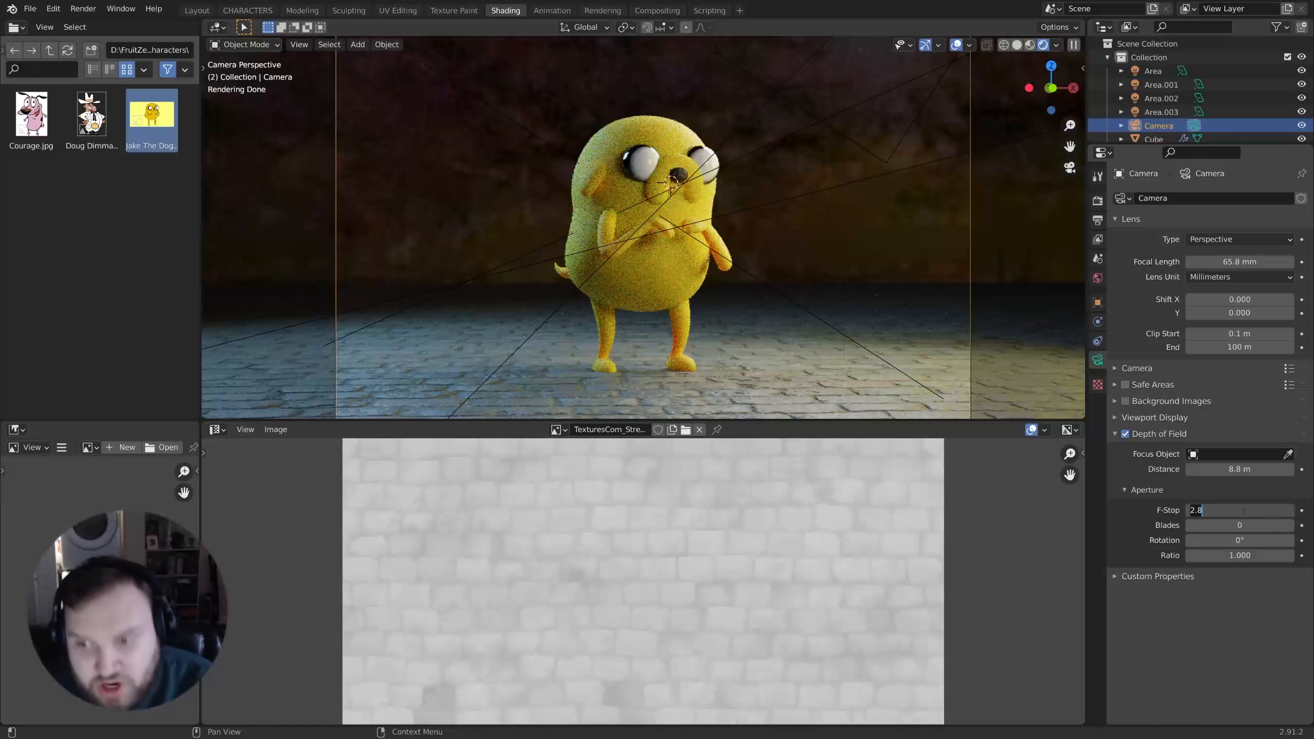
text(1)
key(Return)
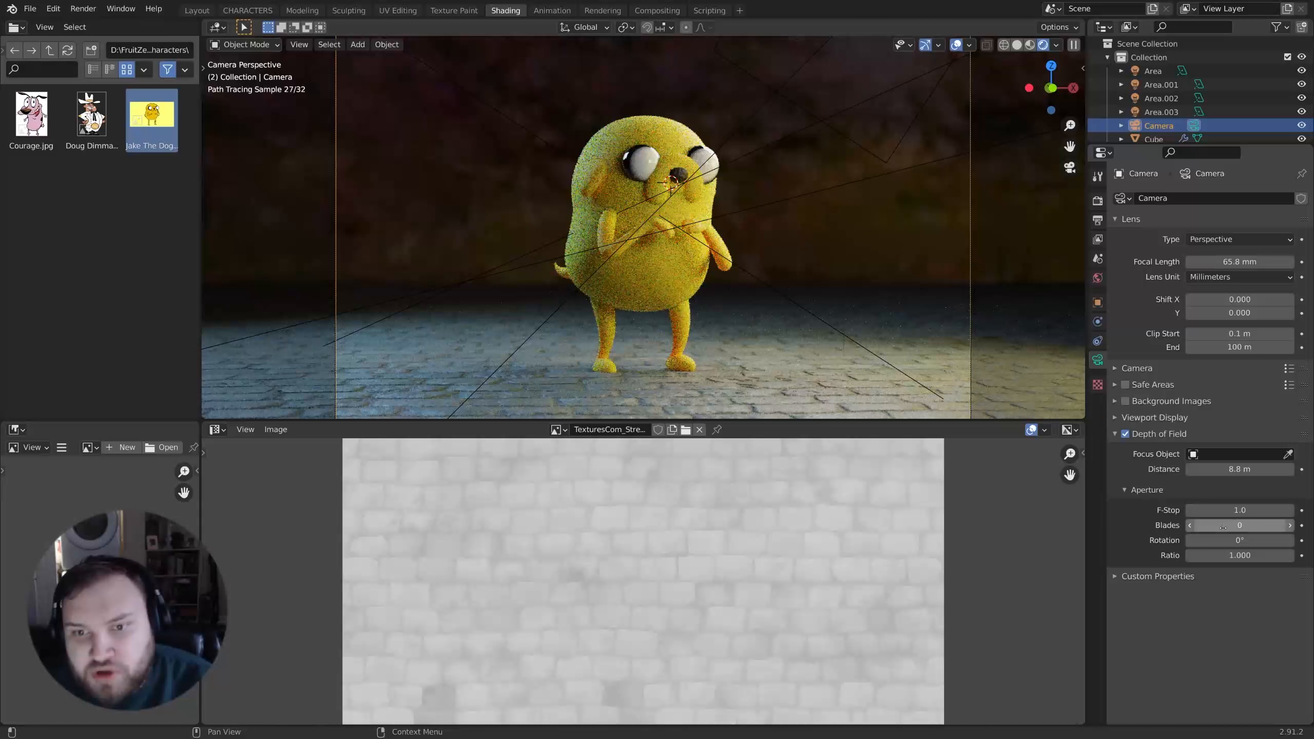
click(1247, 510)
text(1.4)
key(Return)
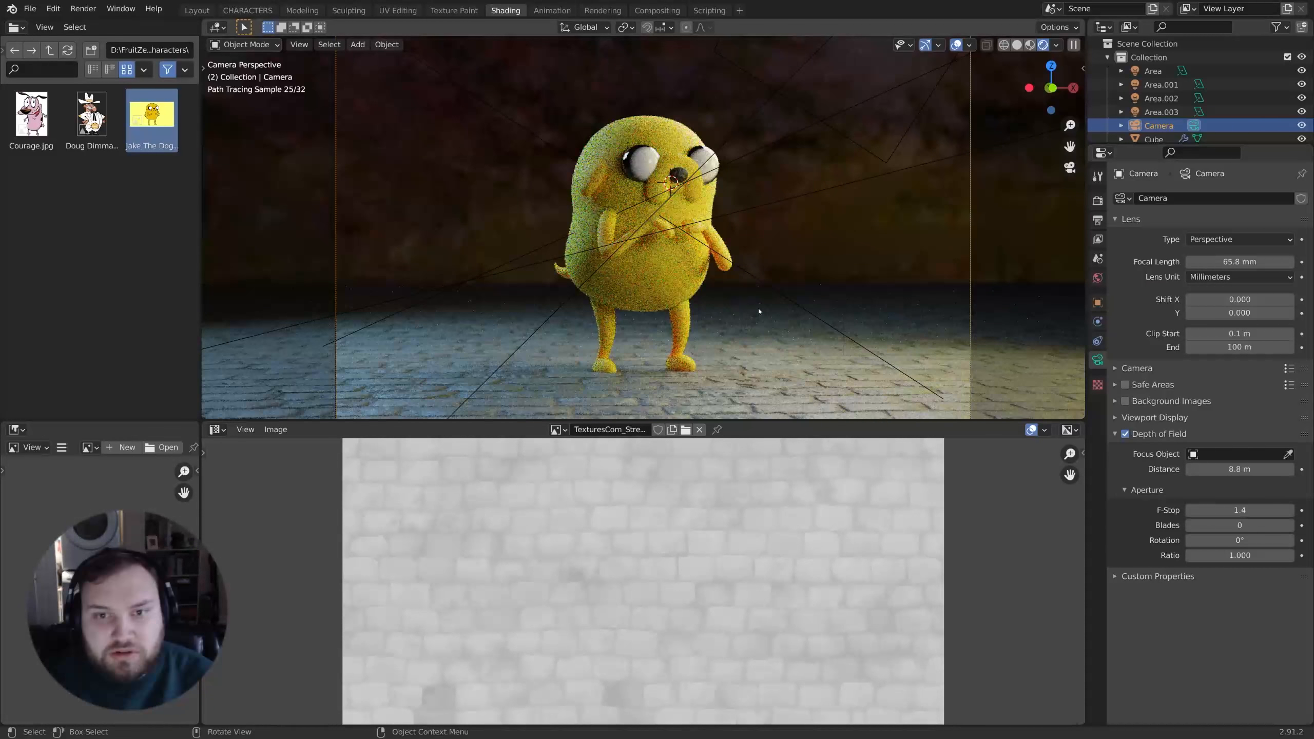
Step: Set the scene's color management look to High Contrast and render the camera view as a still image
click(1098, 201)
click(1159, 505)
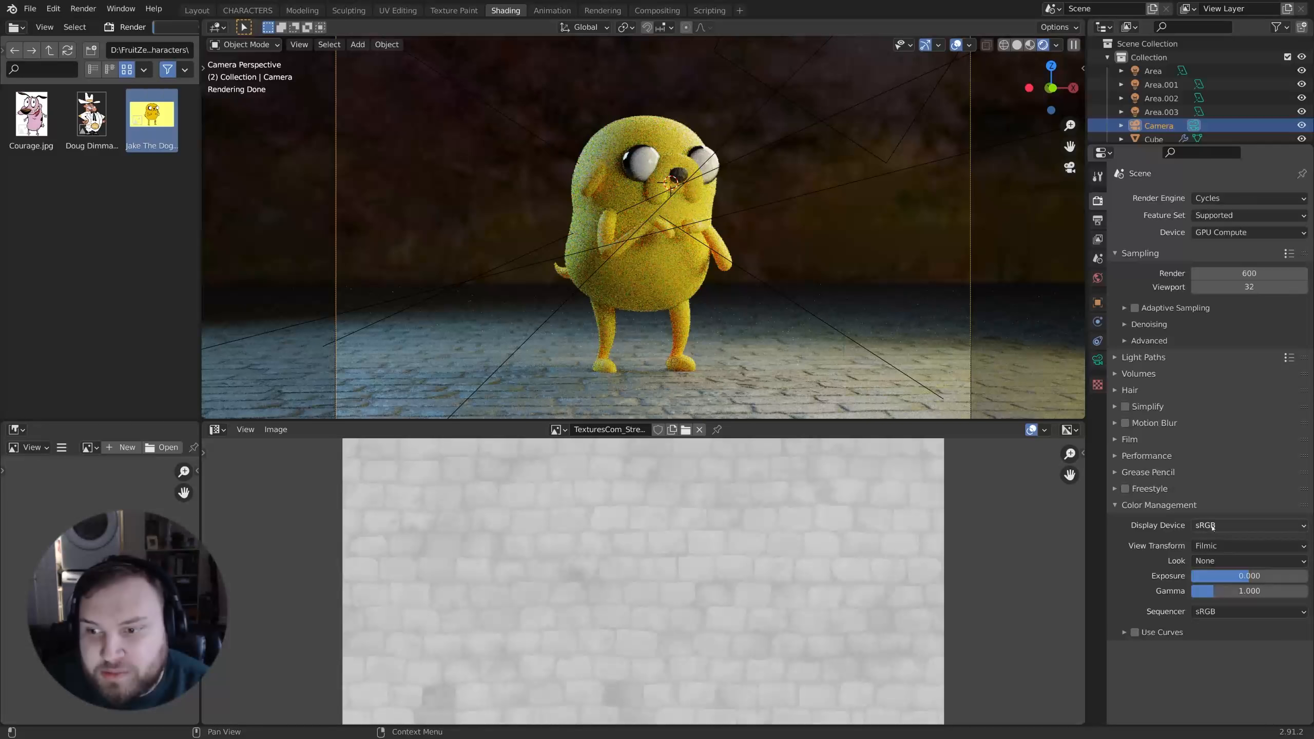
click(1226, 561)
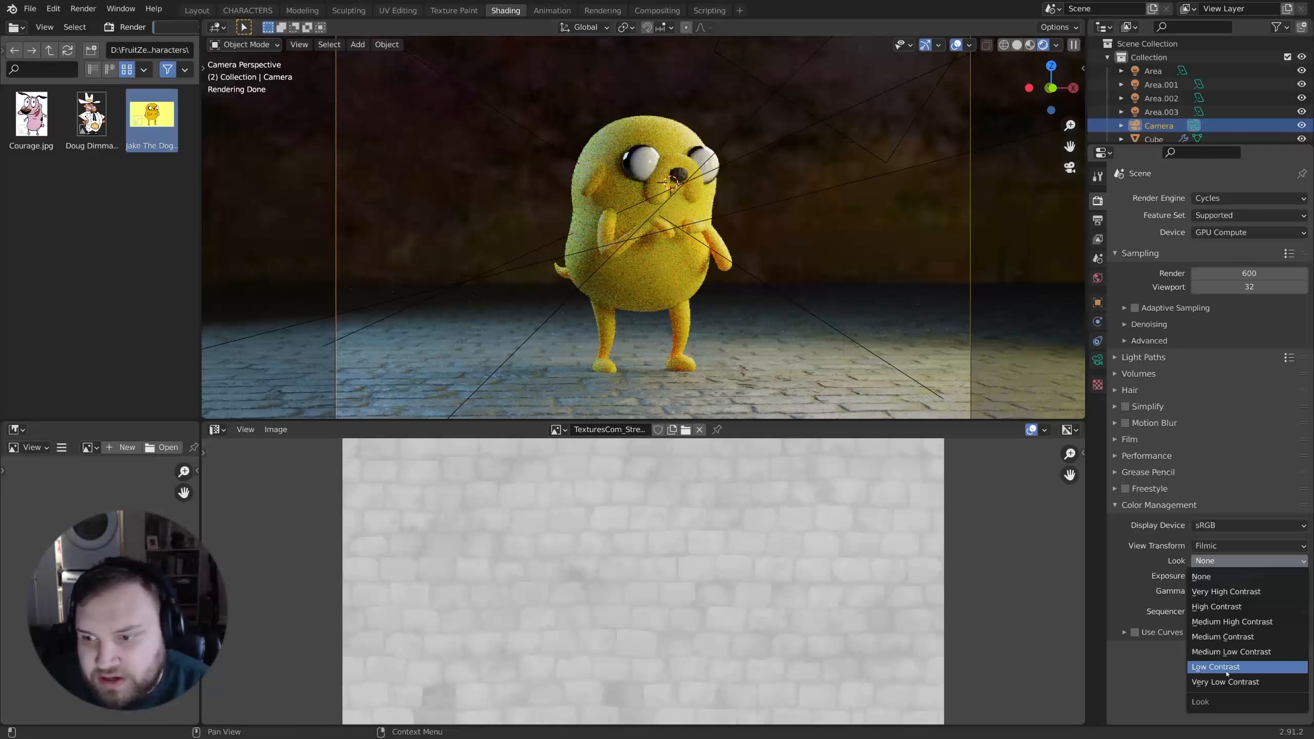
click(1230, 607)
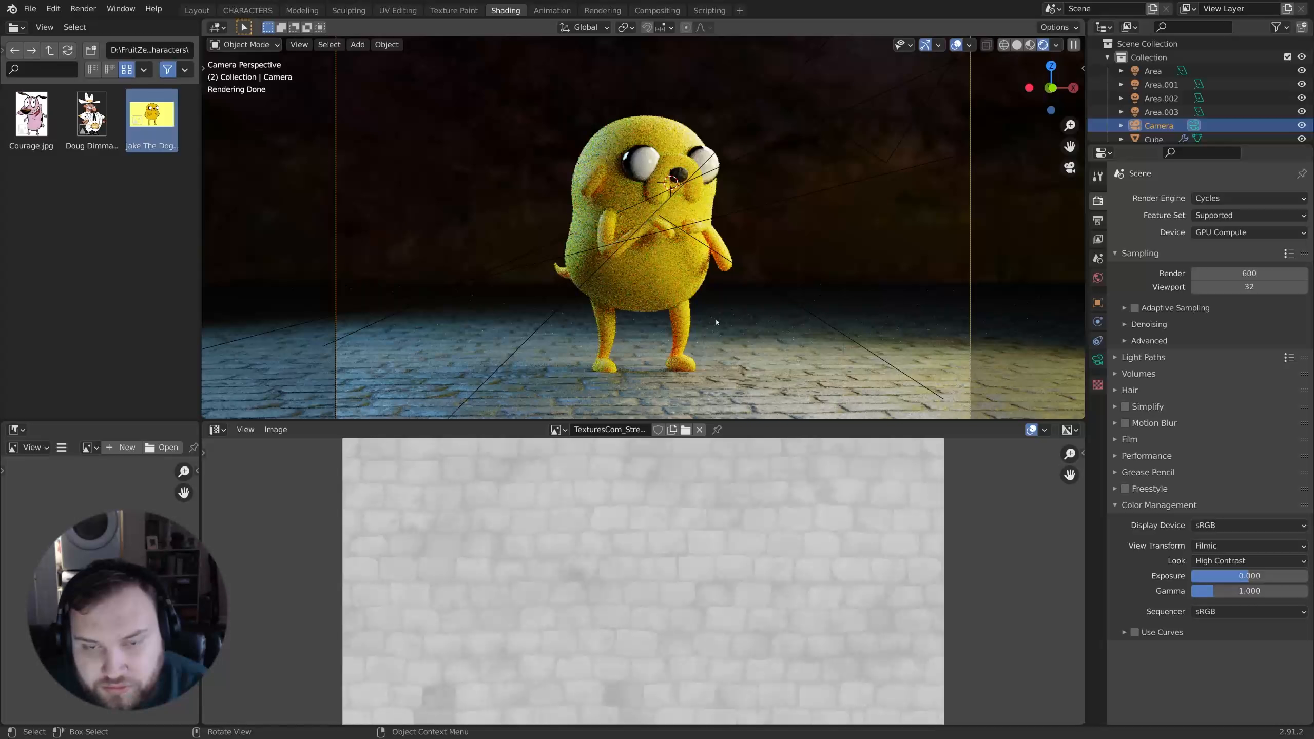
key(F12)
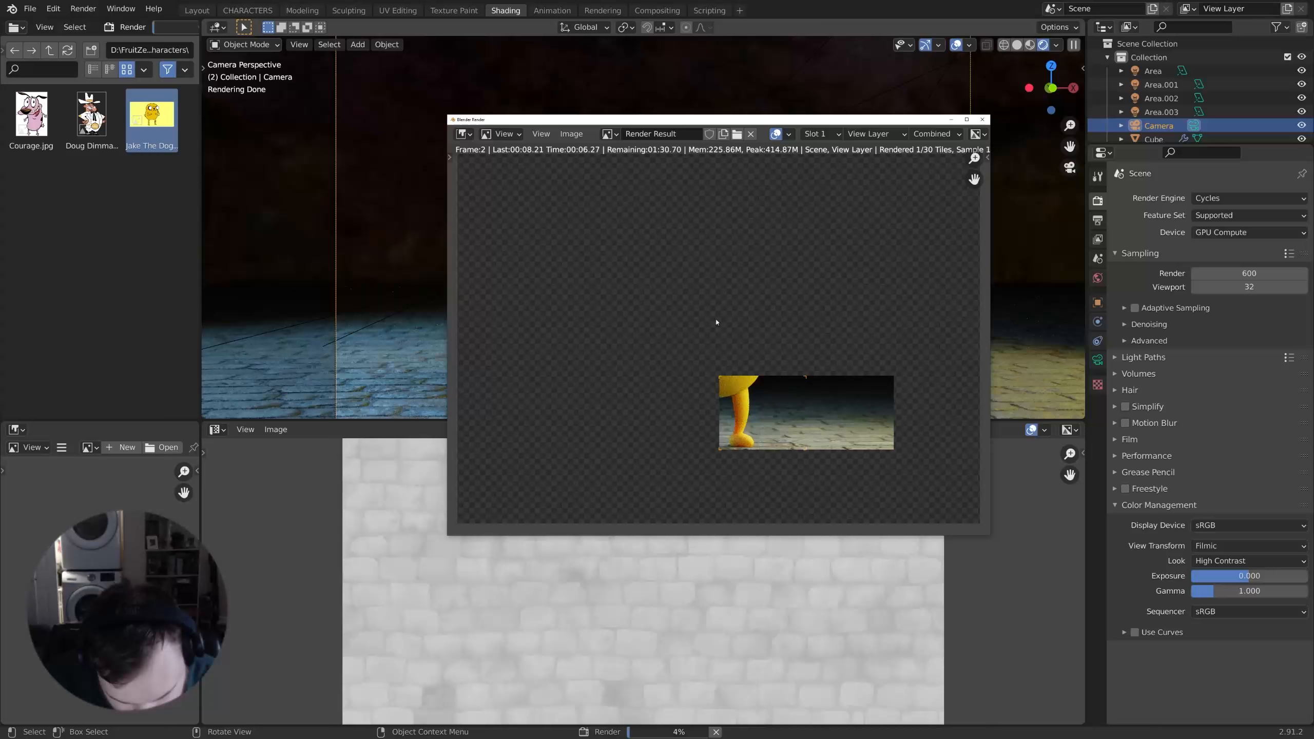
Step: Examine the rendered image up close and as a whole, checking the character's face, body, lighting and the cobblestone ground
scroll(716, 323, up, 5)
scroll(696, 334, down, 6)
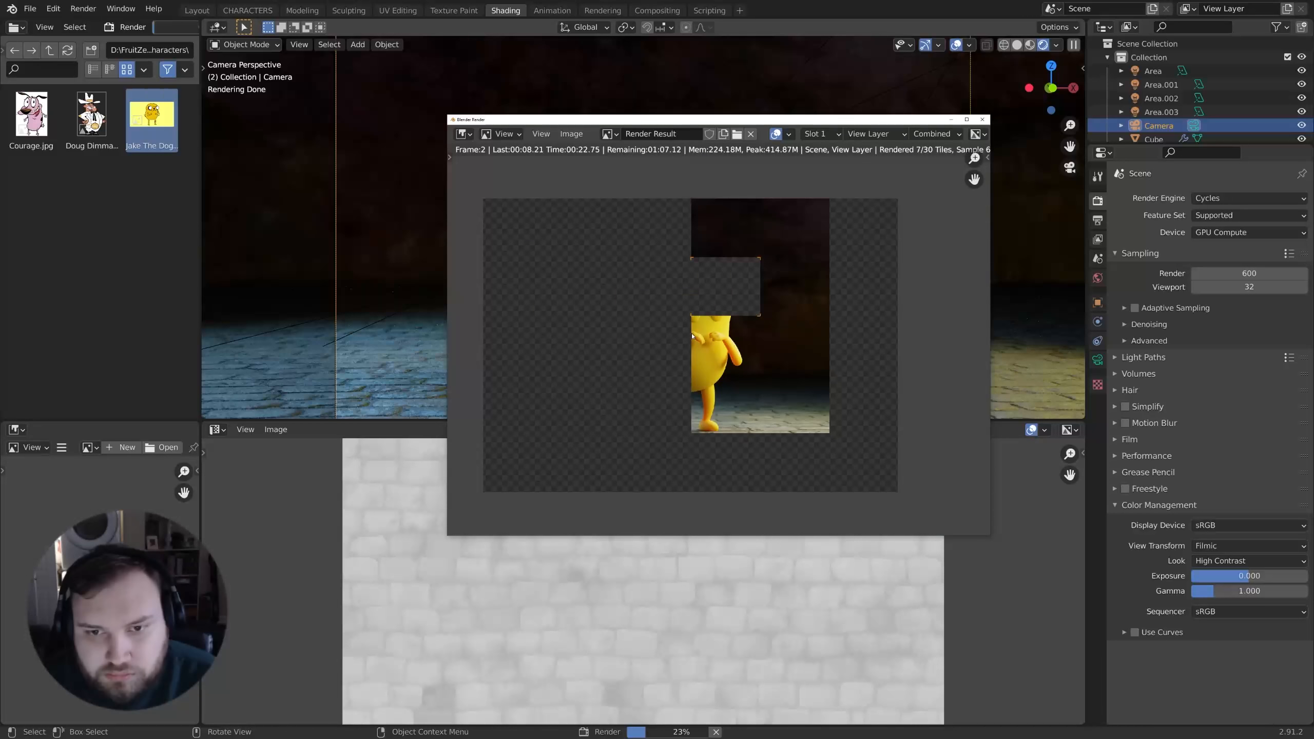
scroll(737, 358, up, 6)
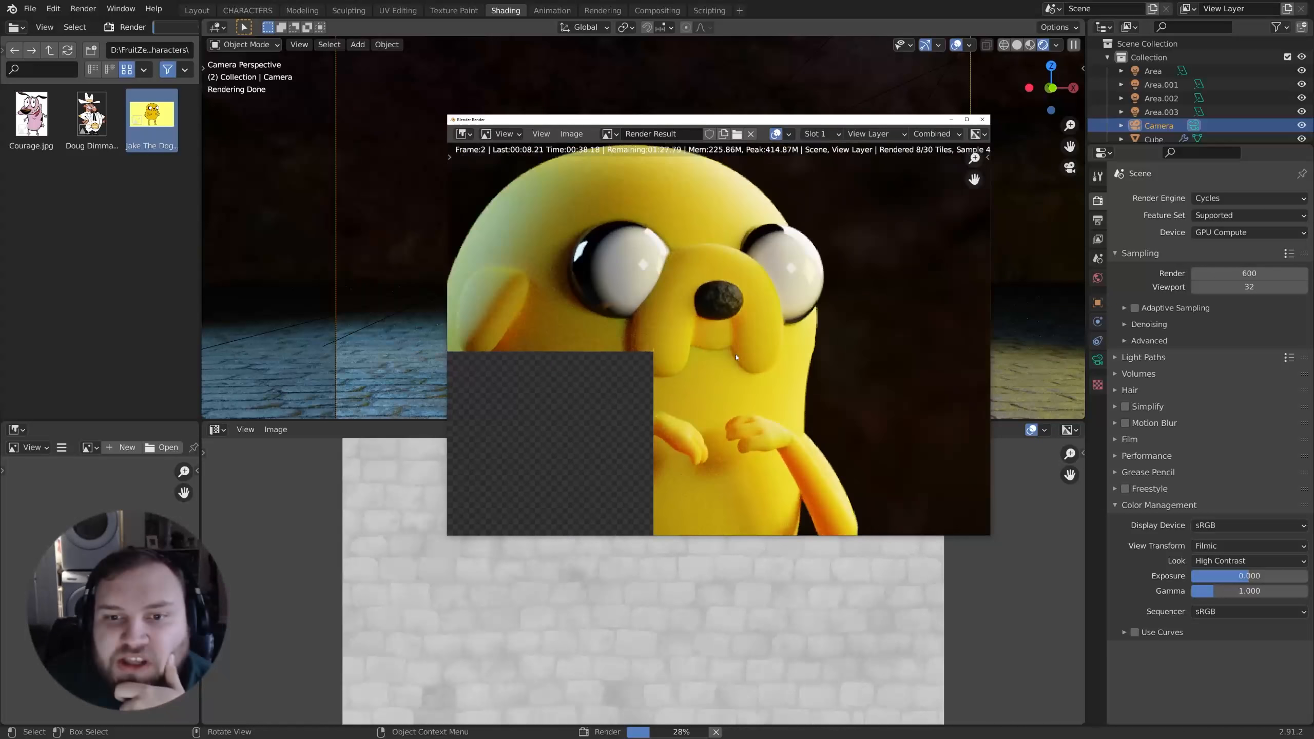
scroll(737, 358, up, 3)
scroll(698, 342, down, 4)
scroll(640, 322, up, 6)
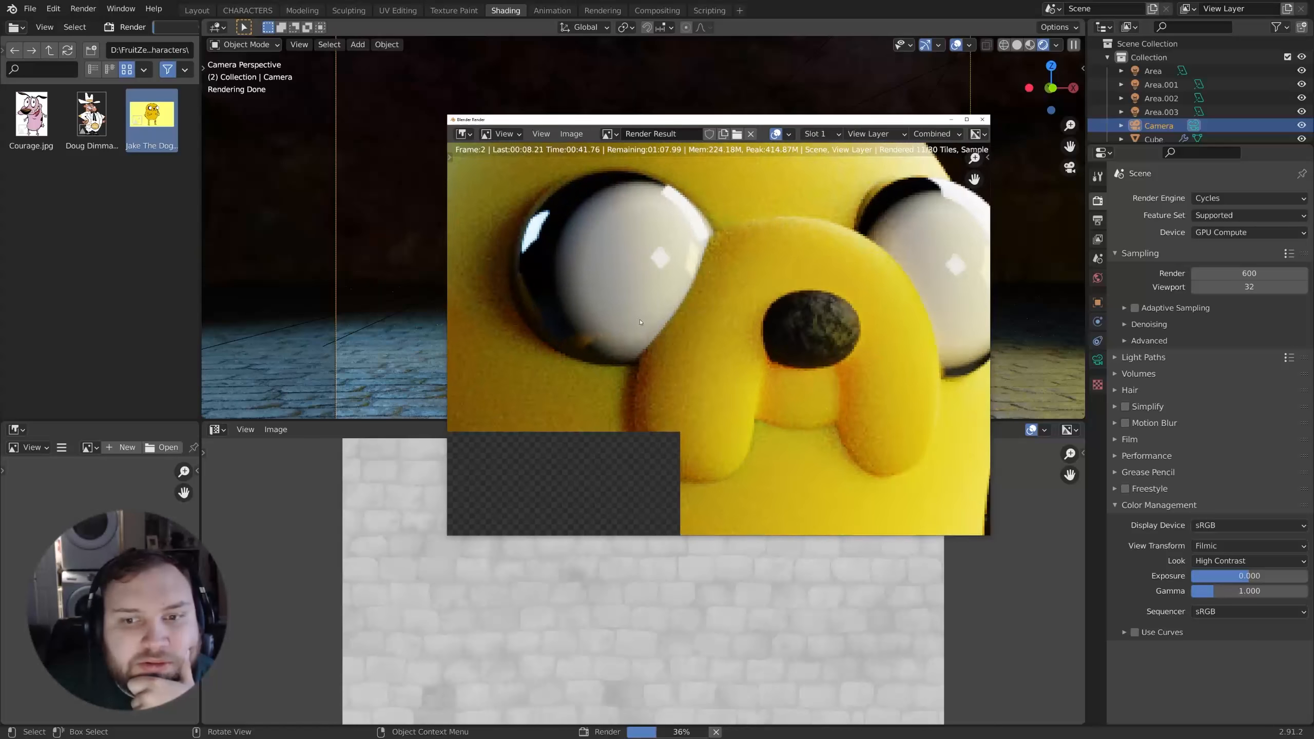
scroll(640, 322, down, 6)
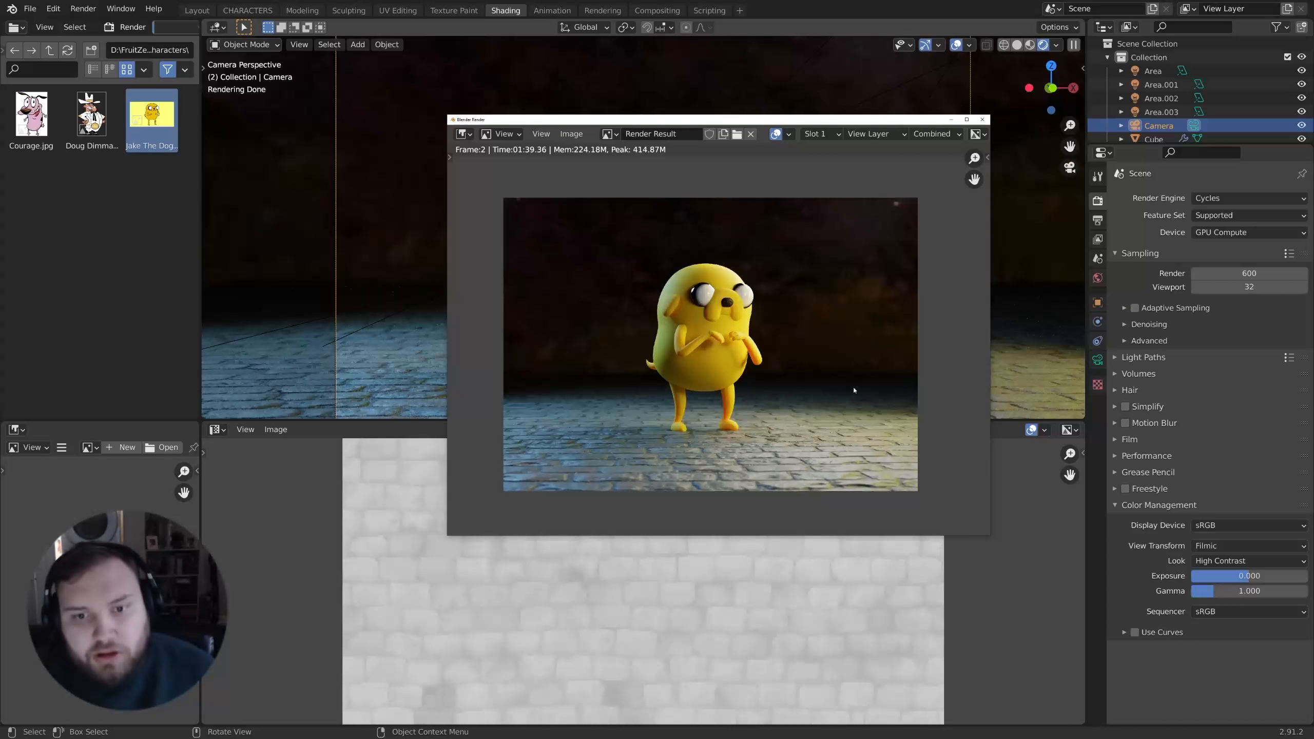
scroll(851, 391, up, 2)
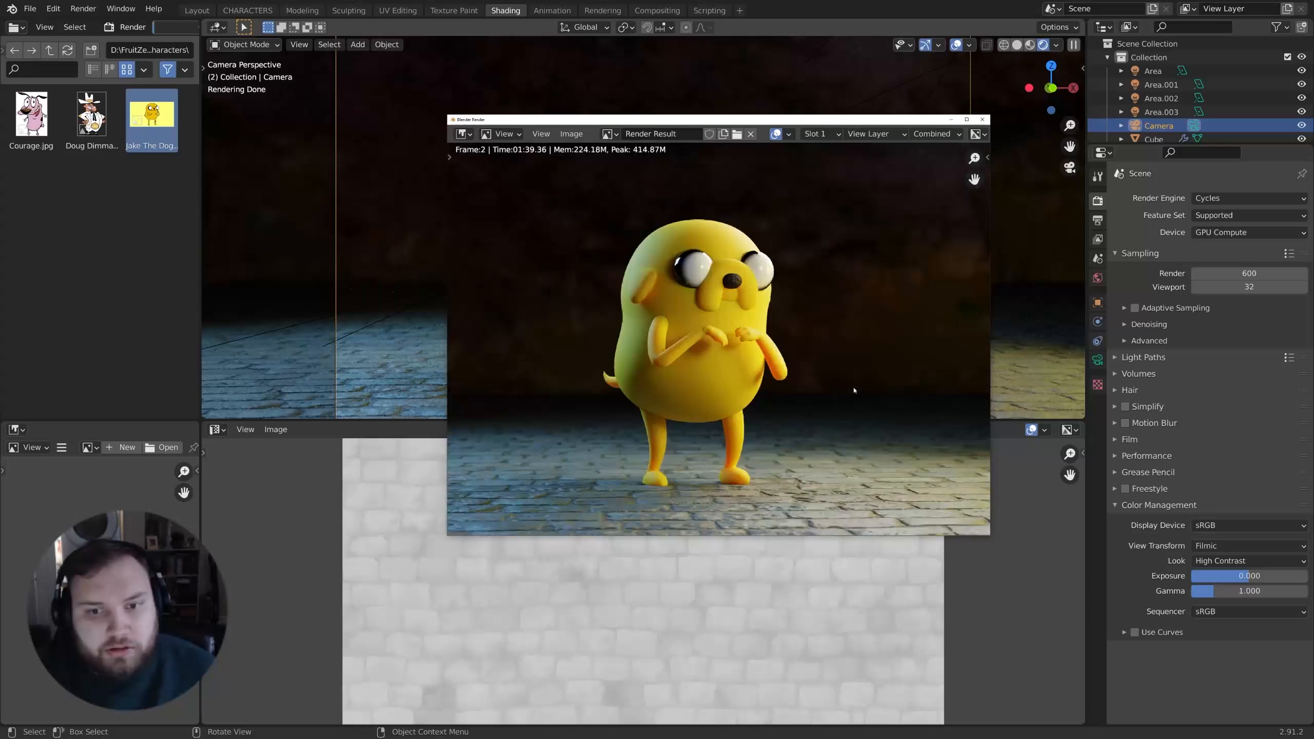
scroll(850, 391, down, 2)
middle_drag(802, 386, 808, 387)
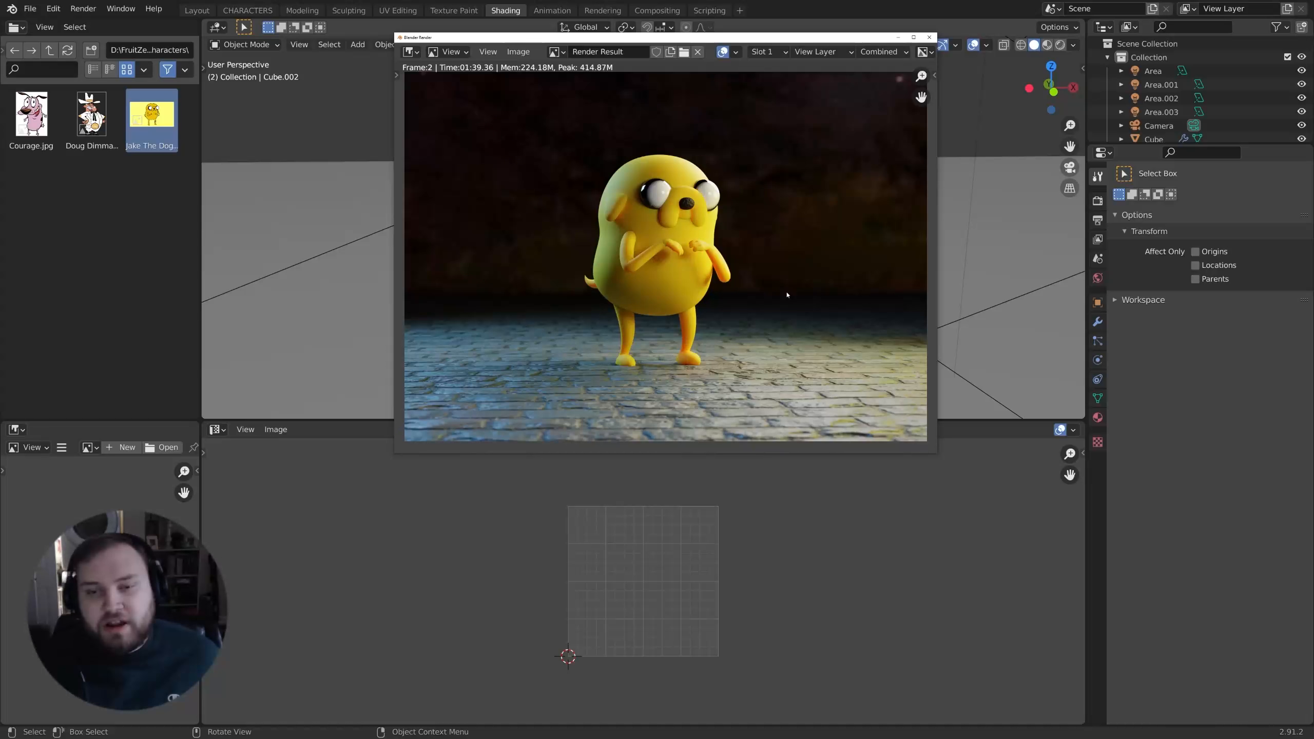
scroll(769, 298, up, 1)
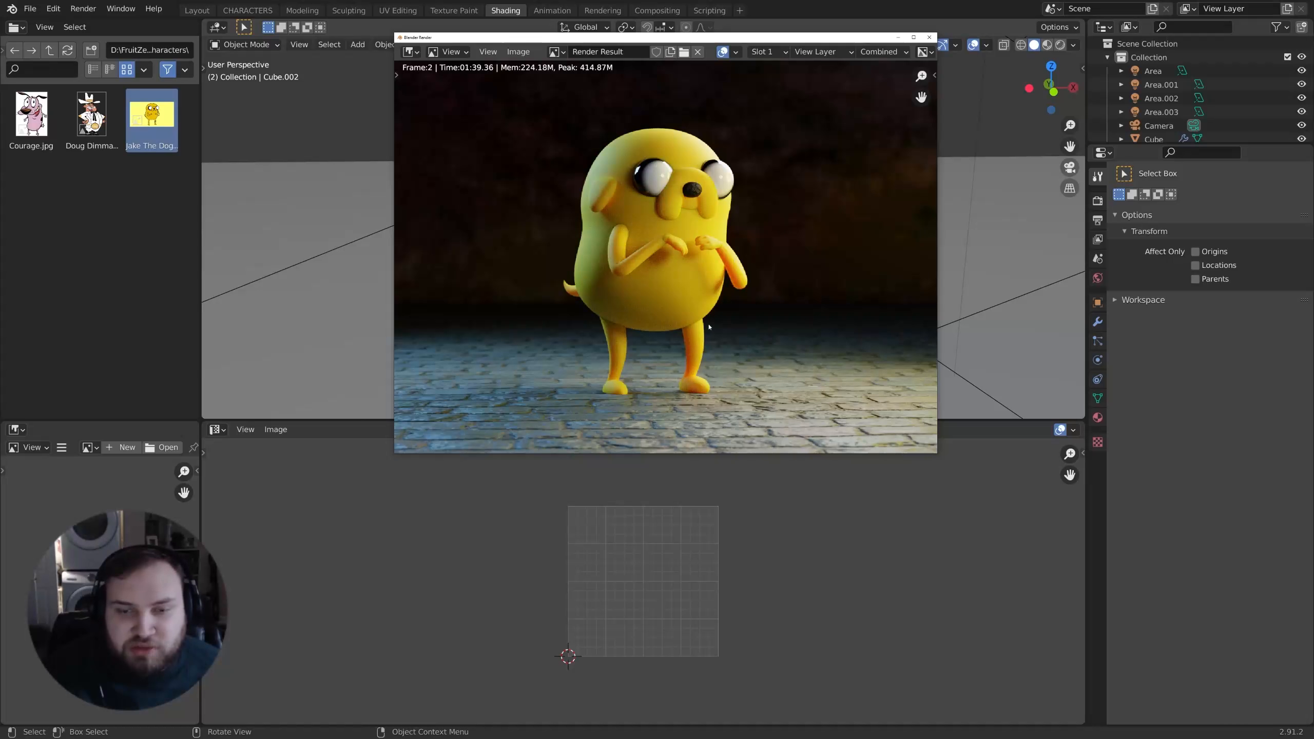
scroll(728, 345, up, 1)
scroll(752, 346, down, 1)
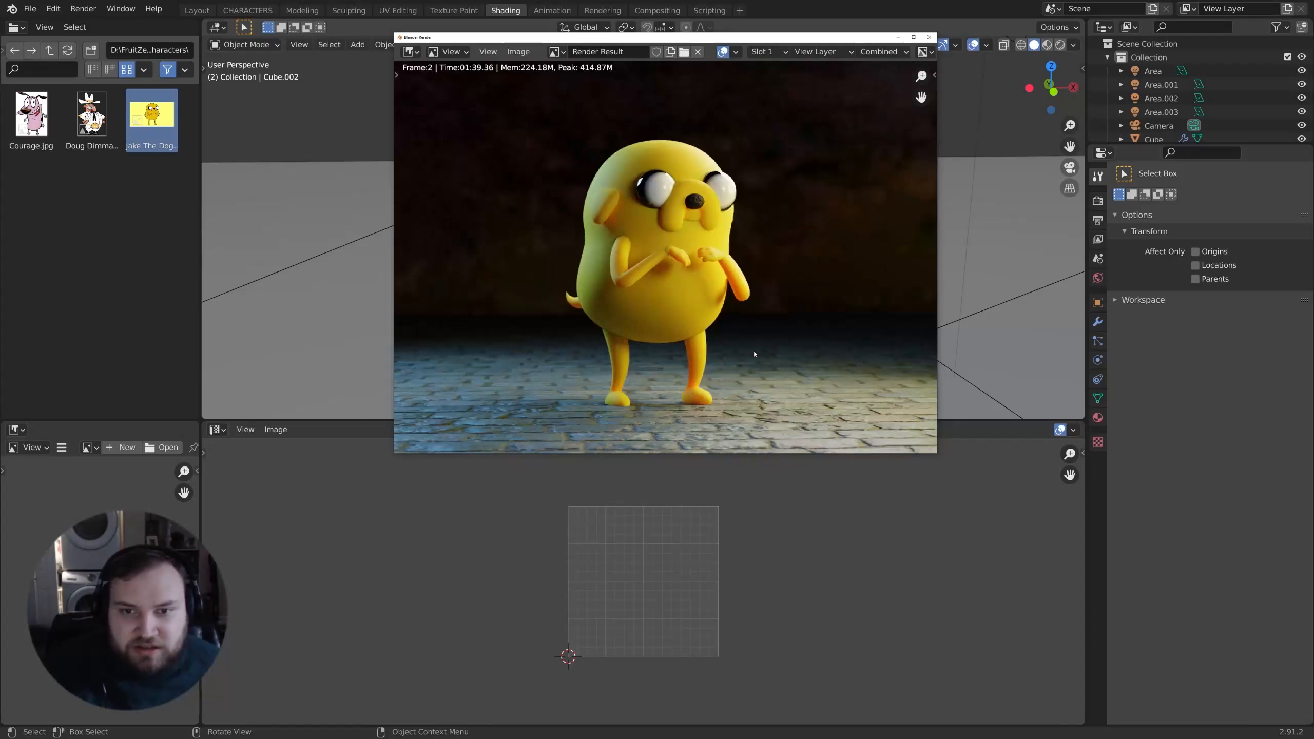